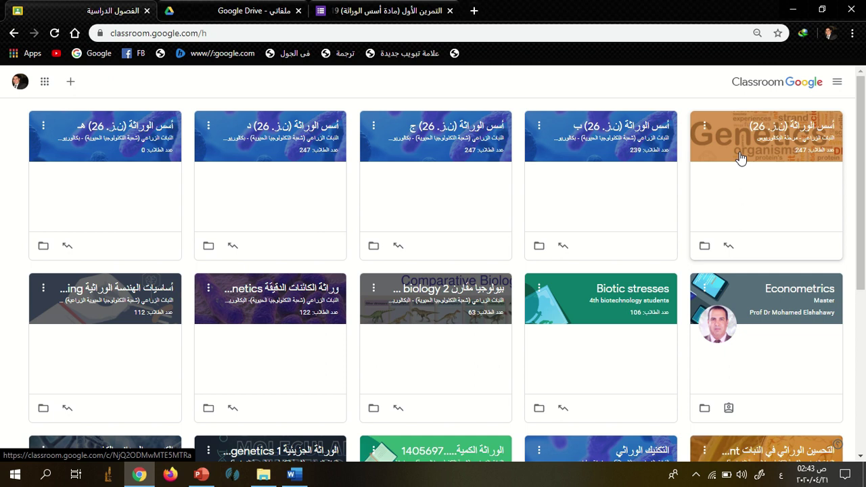
Open the class أسس الوراثة (ن.ز. 26) for مرحلة البكالوريوس and create a new quiz assignment in its classwork.
left_click(740, 158)
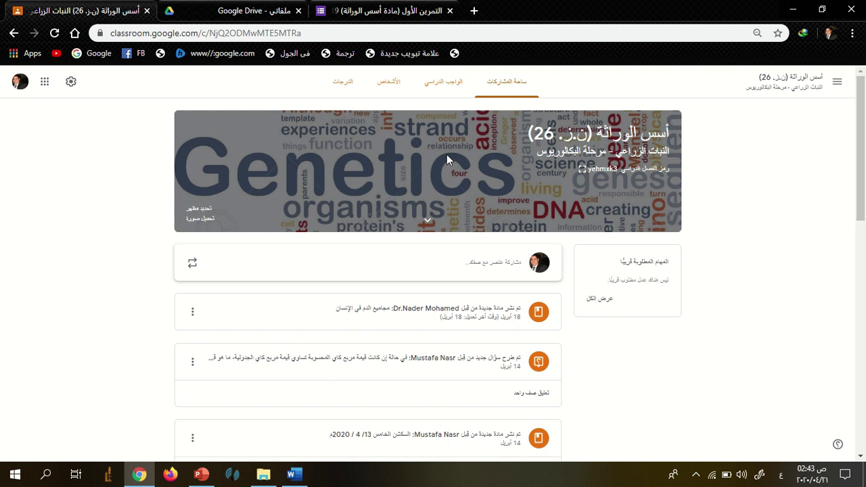
left_click(457, 96)
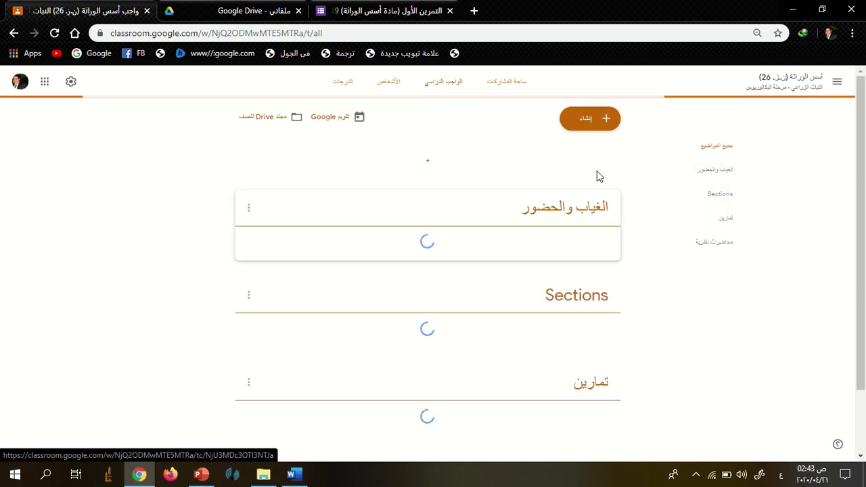
left_click(604, 120)
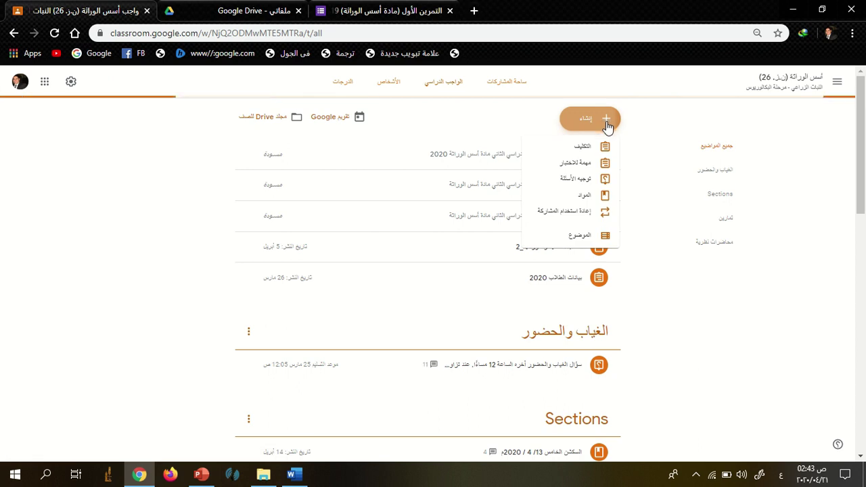
left_click(566, 165)
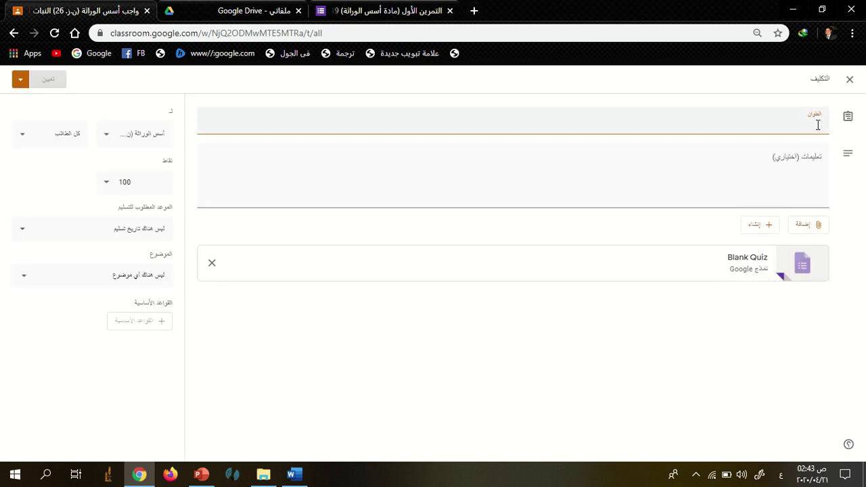
key("ctrl+0")
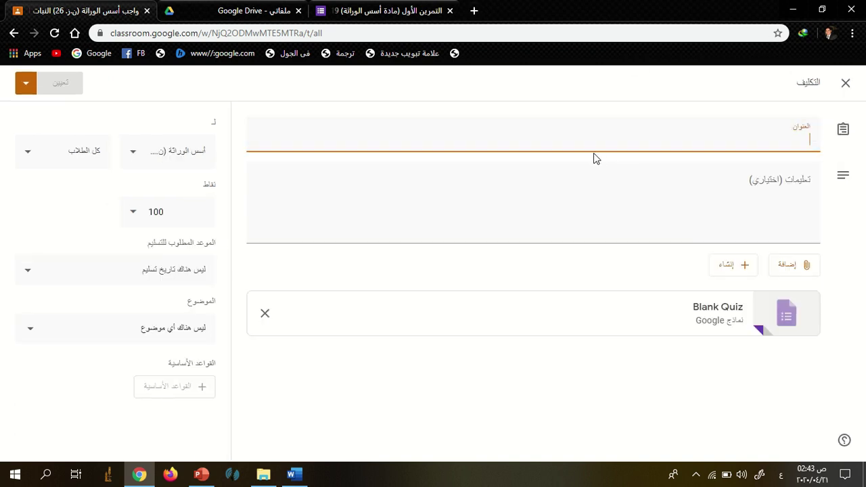
Keep the assignment for the current class only and set its points to 10.
left_click(136, 154)
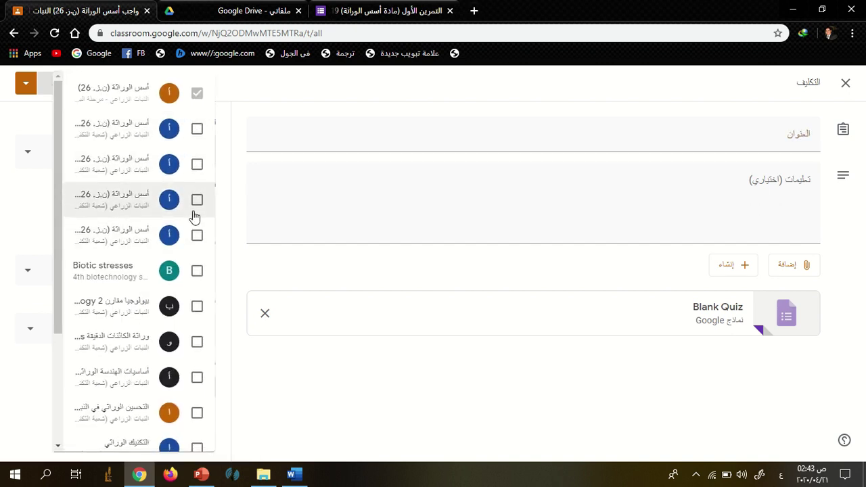
left_click(255, 107)
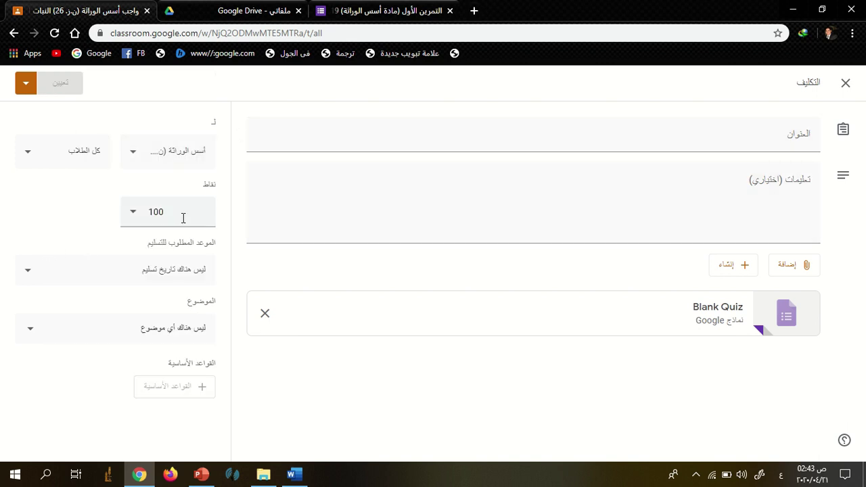
double_click(131, 222)
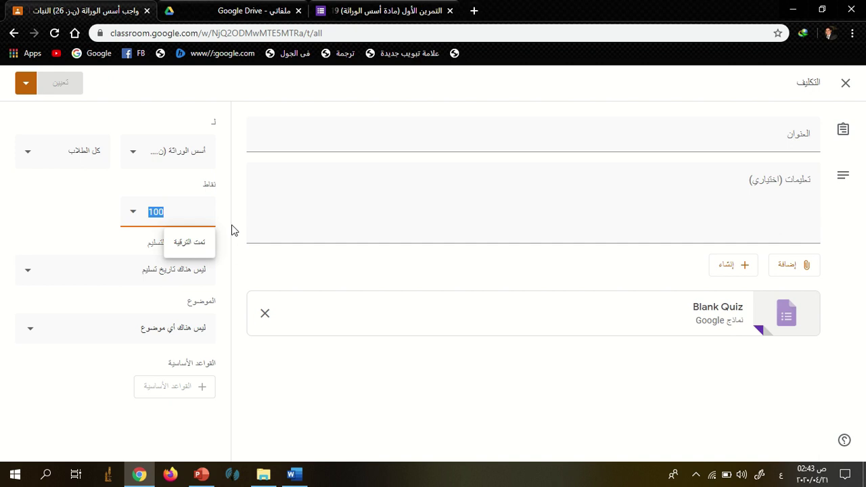
type("10")
left_click(90, 219)
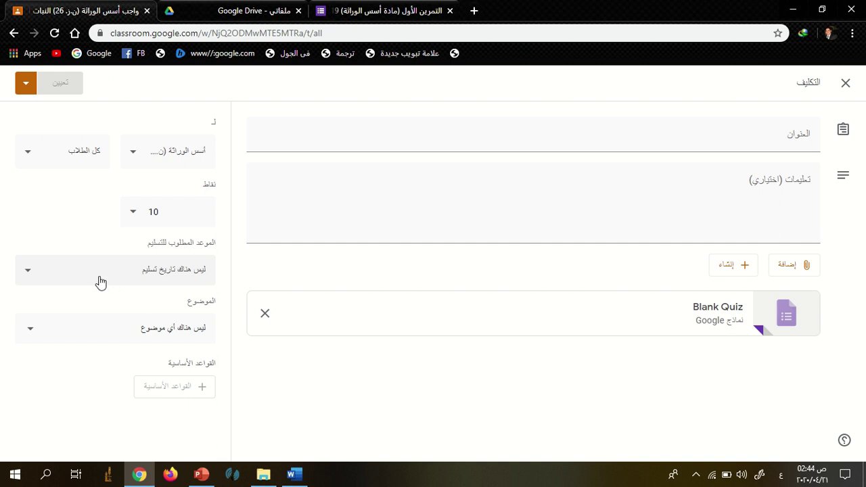
Set the assignment's due date to 2020/04/21 and the due time to 11:59 ص.
left_click(60, 275)
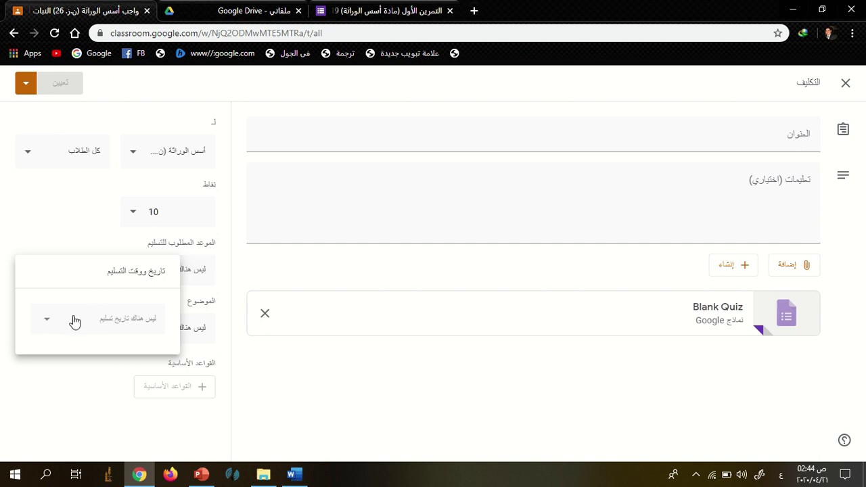
left_click(73, 321)
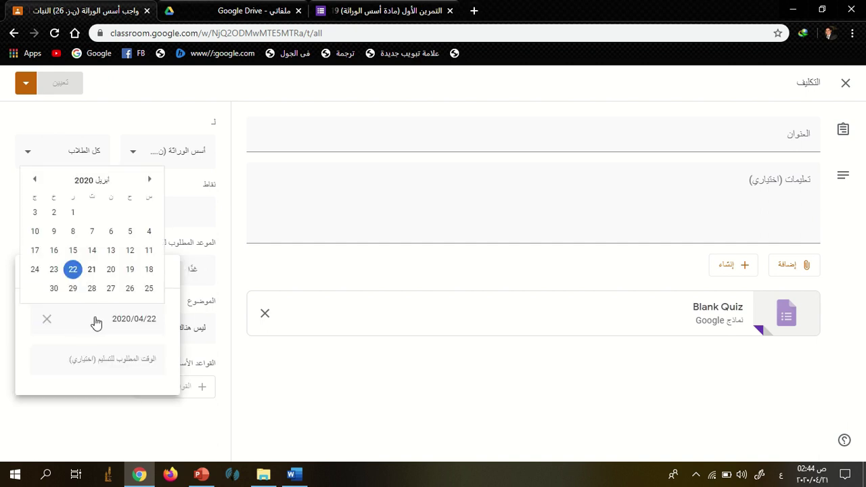
left_click(73, 269)
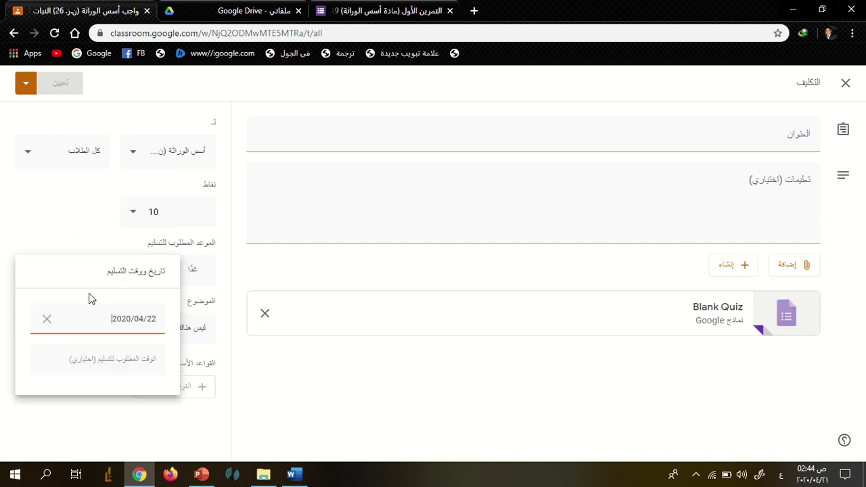
left_click(148, 318)
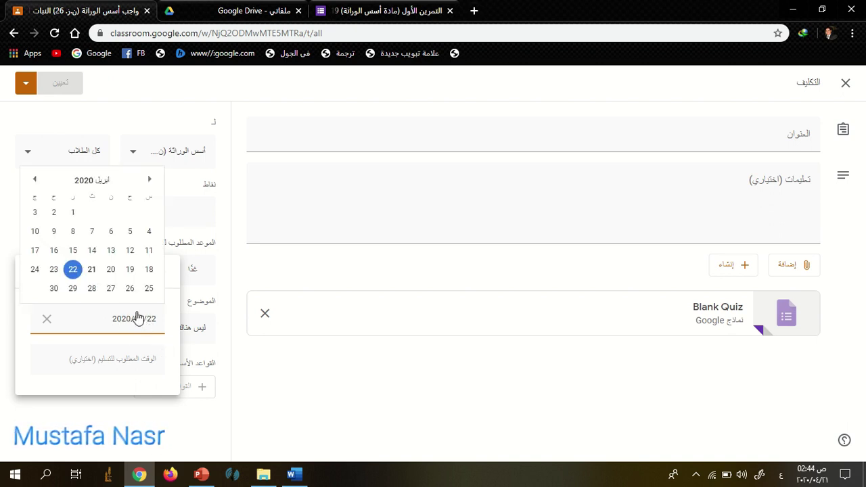
left_click(92, 269)
left_click(145, 366)
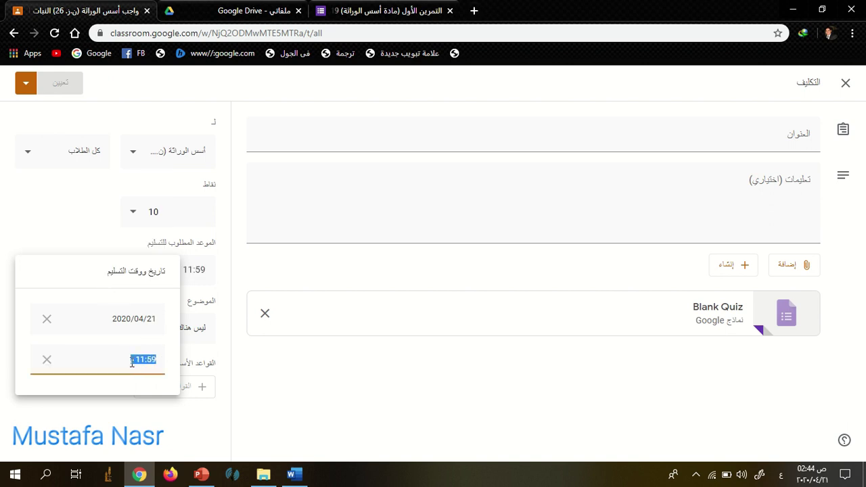
left_click(132, 362)
left_click(271, 385)
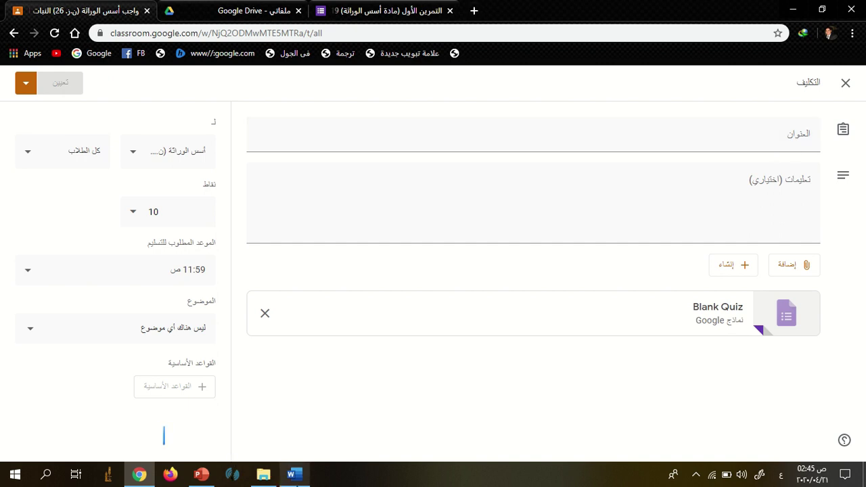
Switch to the Word document امتحان وراثة.docx and copy the exam title line from its first page.
left_click(292, 474)
scroll(497, 352, "up", 3)
scroll(504, 318, "down", 9)
scroll(506, 309, "up", 3)
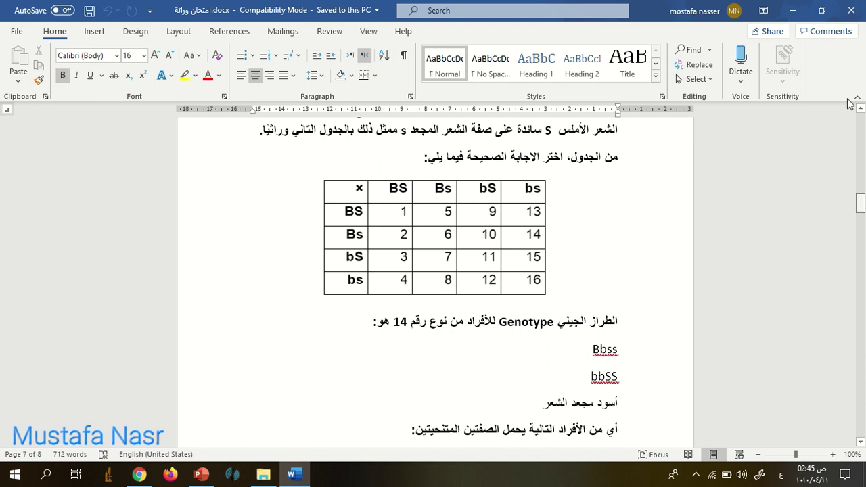
key("ctrl+Home")
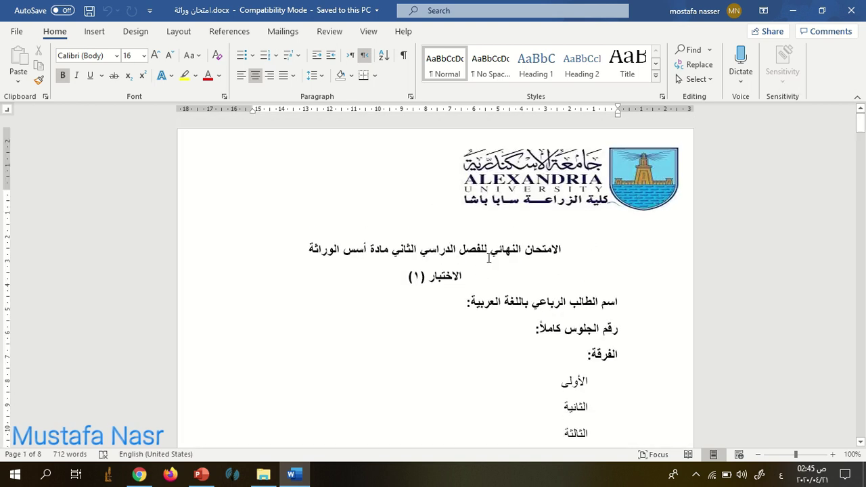
triple_click(487, 249)
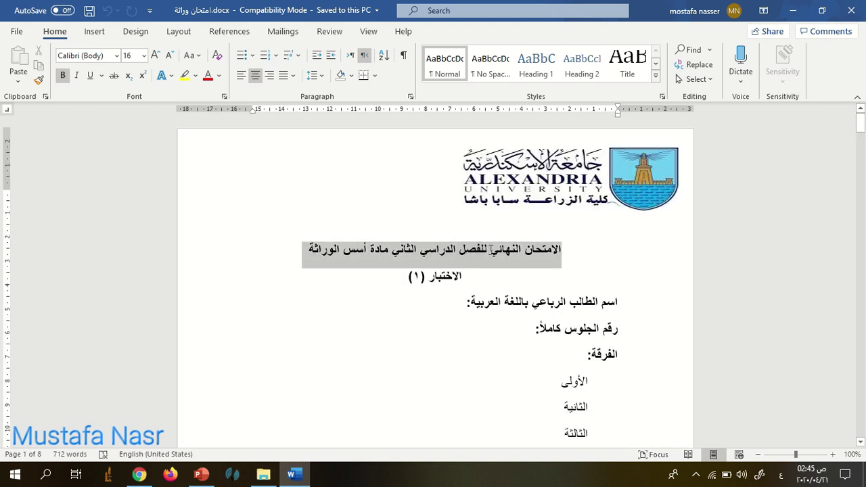
left_click(487, 249)
left_click_drag(549, 249, 359, 252)
left_click(504, 249)
triple_click(504, 249)
key("ctrl+c")
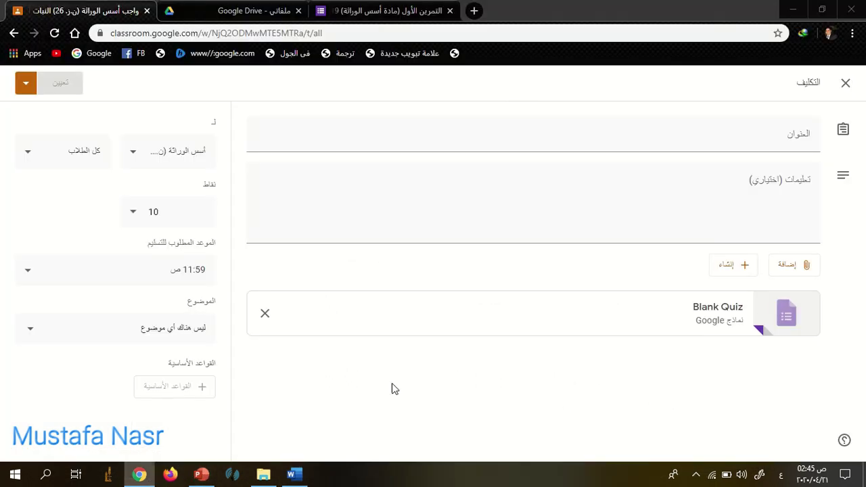
Switch back to Google Classroom, paste the copied line as the assignment's title and append 2020 to it.
left_click(793, 143)
key("ctrl+v")
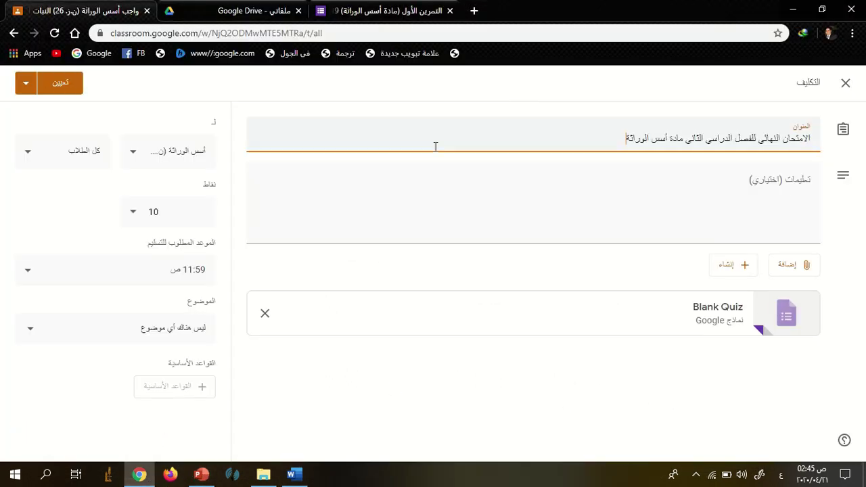
type("2020")
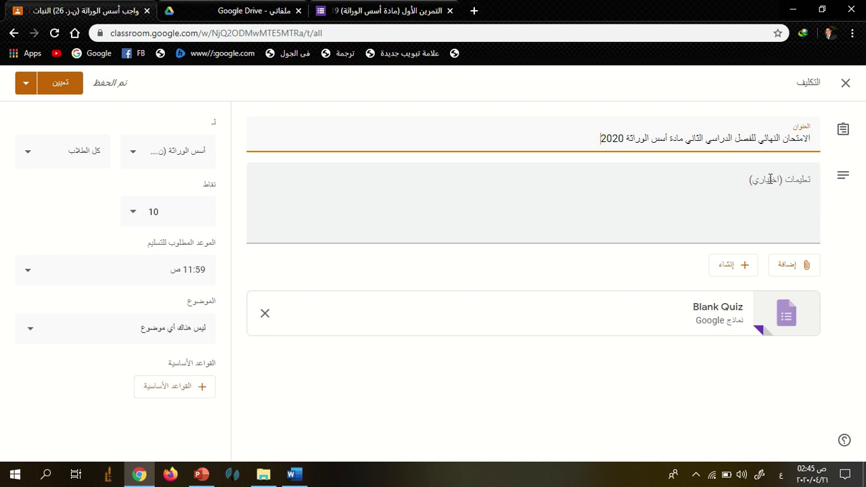
Enter the instructions 'الاجابة مرة واحدة على الاختبار ولا يسمح بالدخول مرة أخرى' and 'أن يكون بجانبك بطاقة الرقم القومي وكارنيه الكلية' on two lines.
left_click(773, 180)
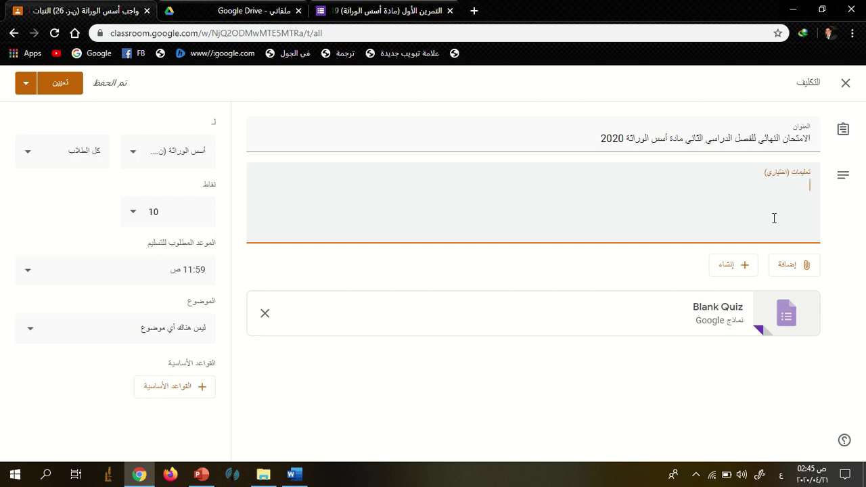
type("الاجابة مرة واحدة على الاخ")
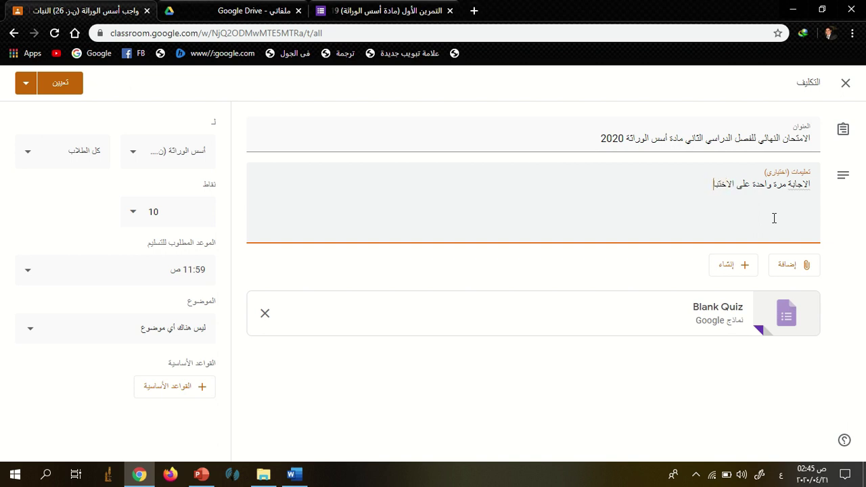
type("تبار ولا يسمح بالدخول مرة أ")
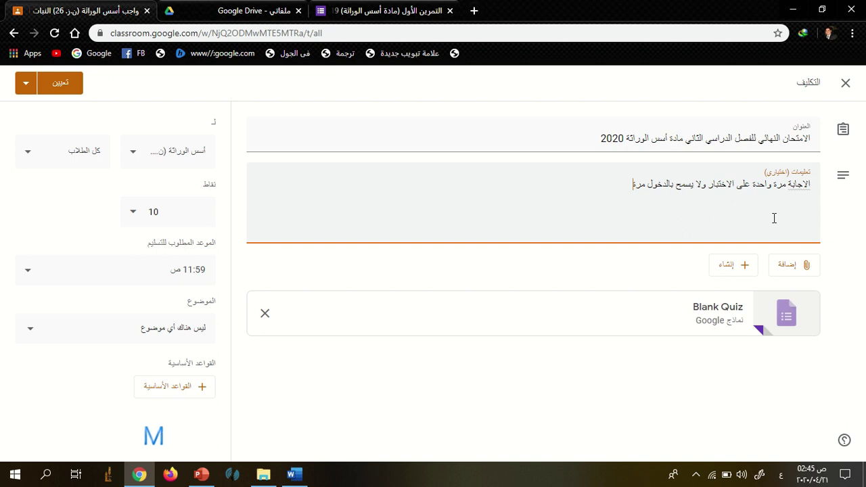
type("خرى")
key("Return")
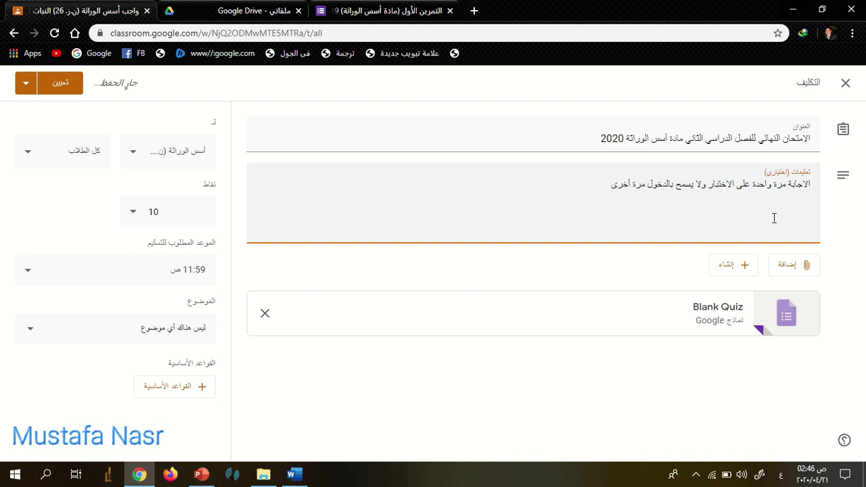
type("أن يكون بجانبك بط")
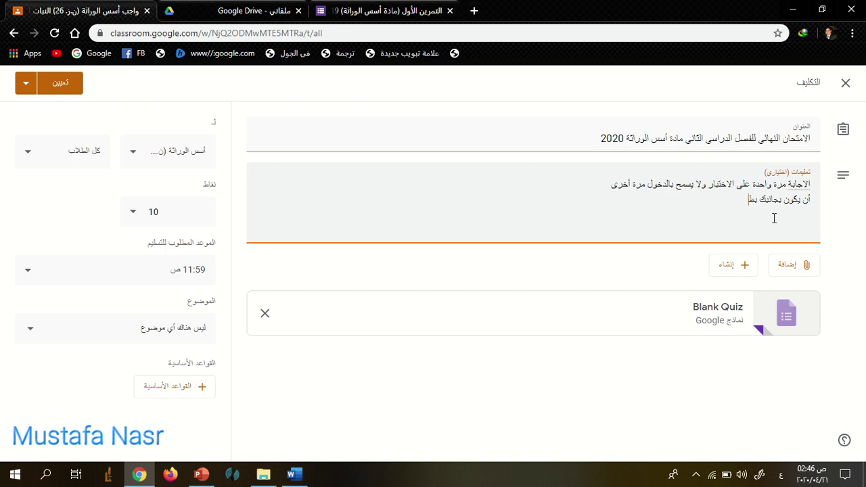
type("اقة الرقم القومي وكارنيه الكلية")
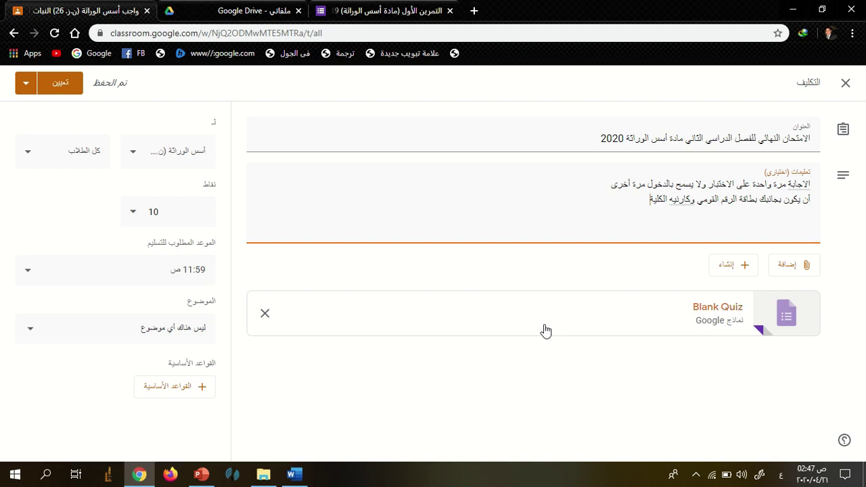
Remove the Blank Quiz attachment from the assignment.
left_click(266, 317)
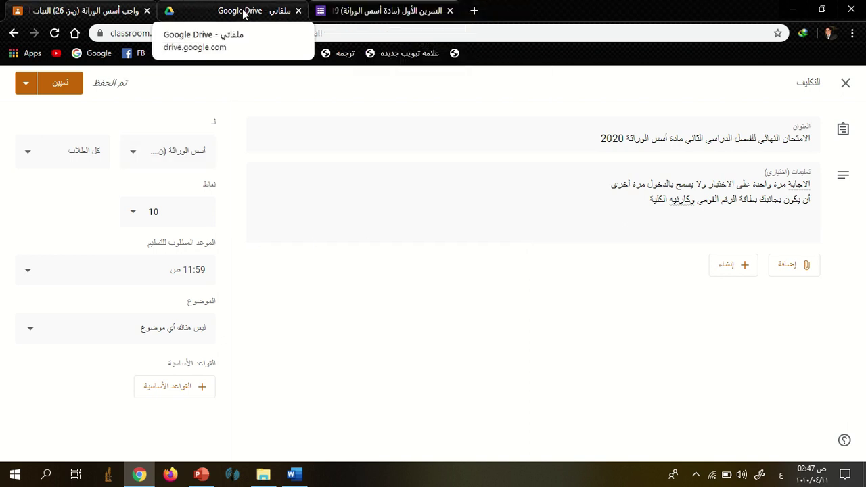
Attach the first exercise form from the Google Drive folder تمارين الوراثة2020 to the assignment and remove that attachment again.
left_click(803, 273)
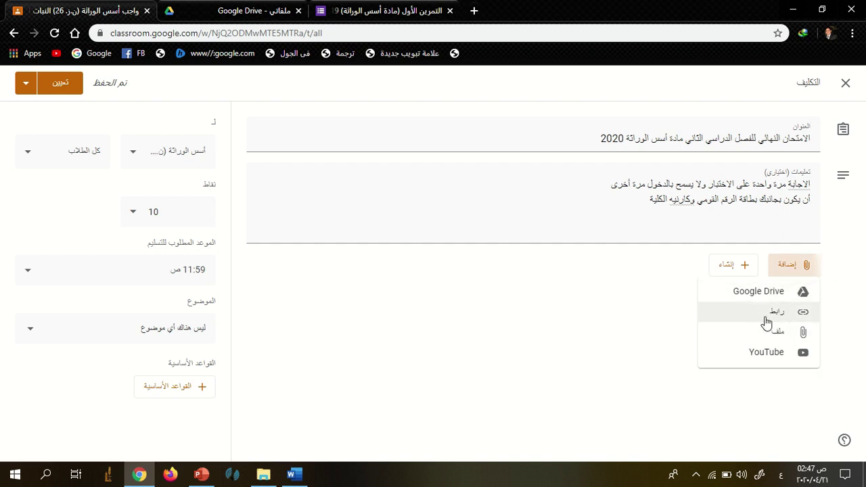
left_click(773, 301)
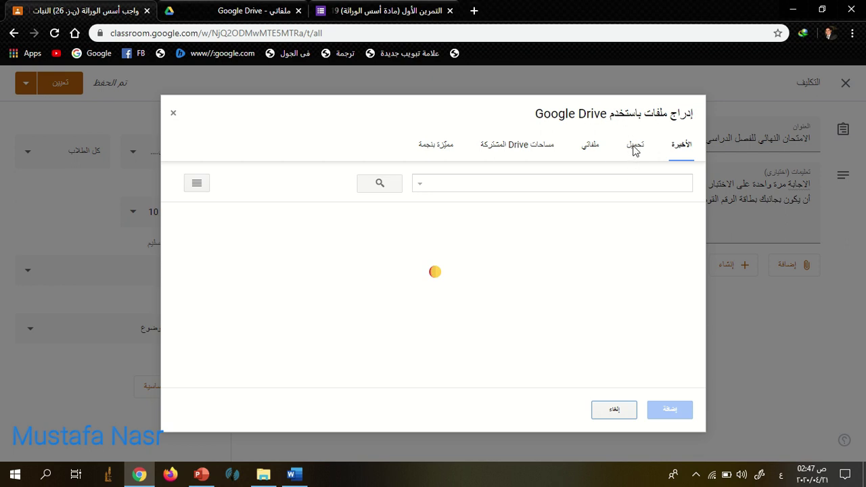
left_click(595, 153)
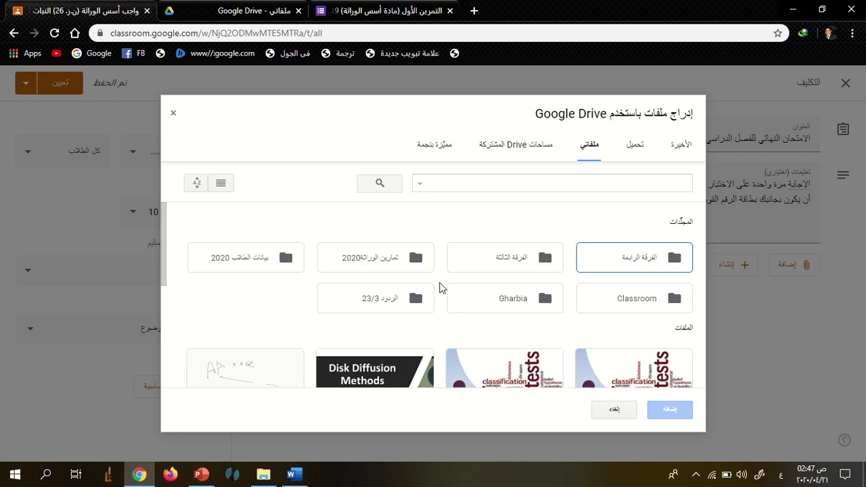
double_click(382, 261)
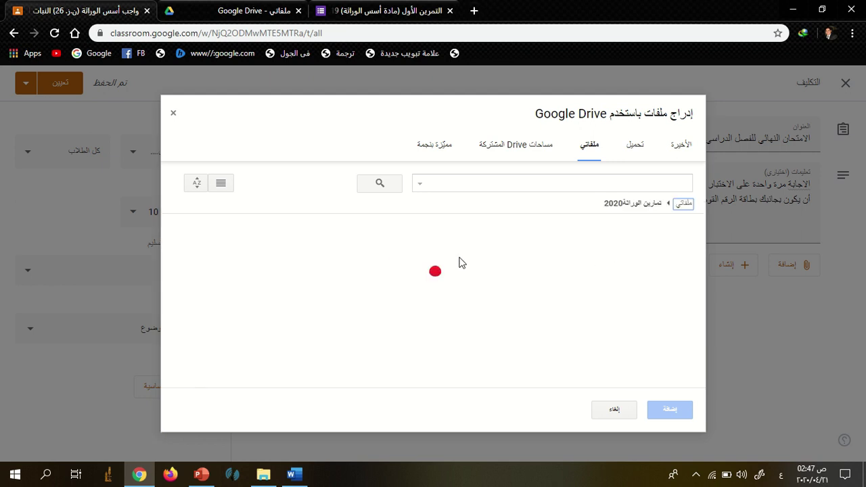
left_click(641, 319)
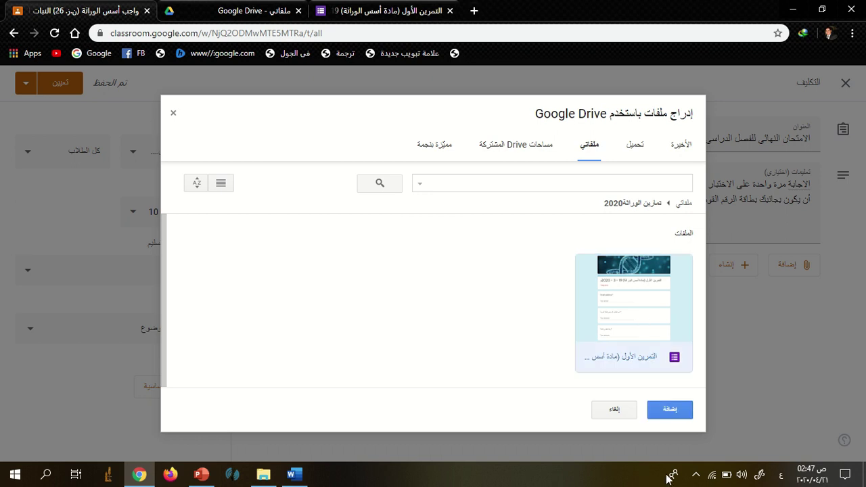
left_click(684, 411)
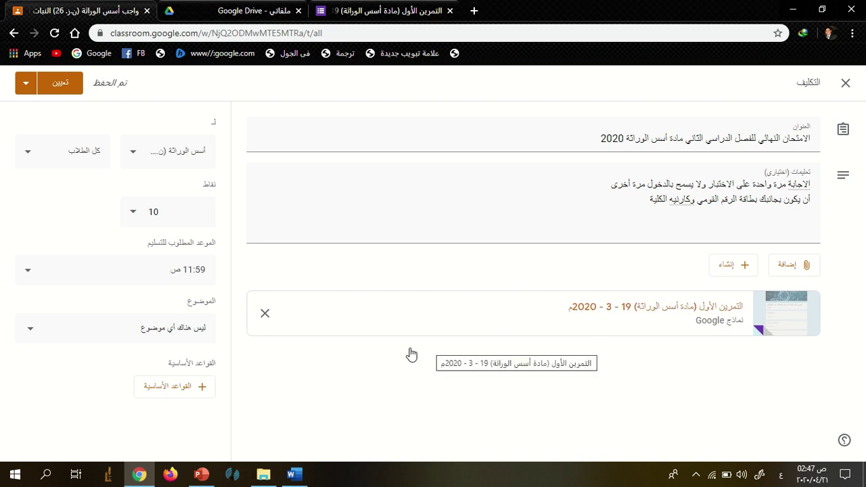
left_click(264, 314)
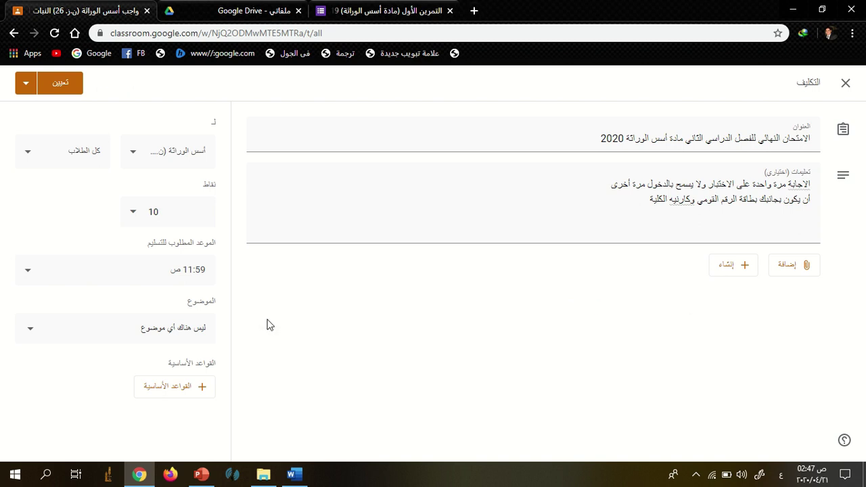
Attach a new blank Google Form to the assignment and open it for editing in a single browser tab.
left_click(736, 269)
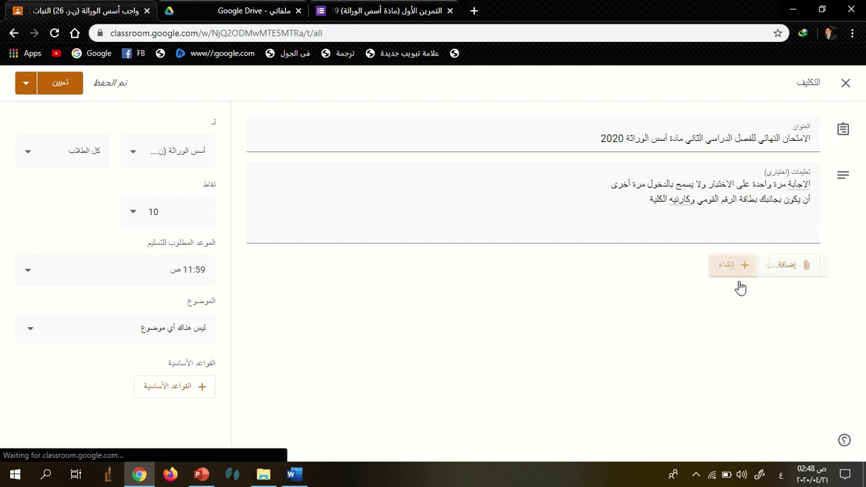
left_click(716, 377)
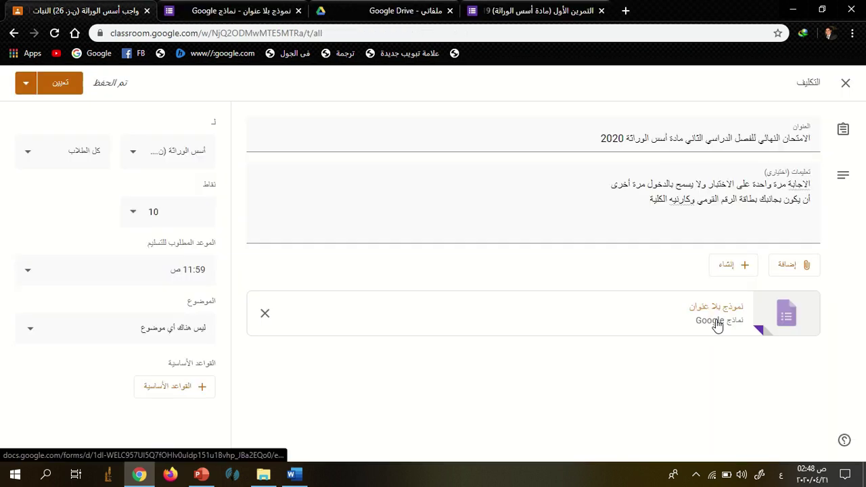
left_click(713, 324)
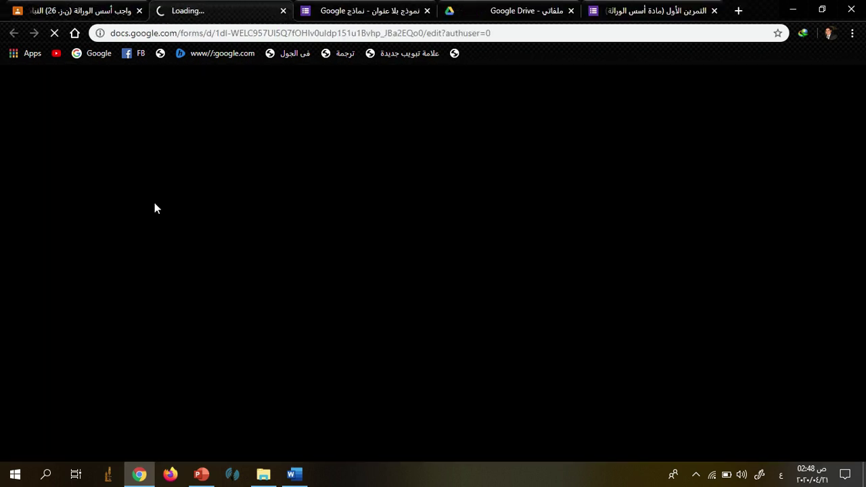
mouse_move(411, 18)
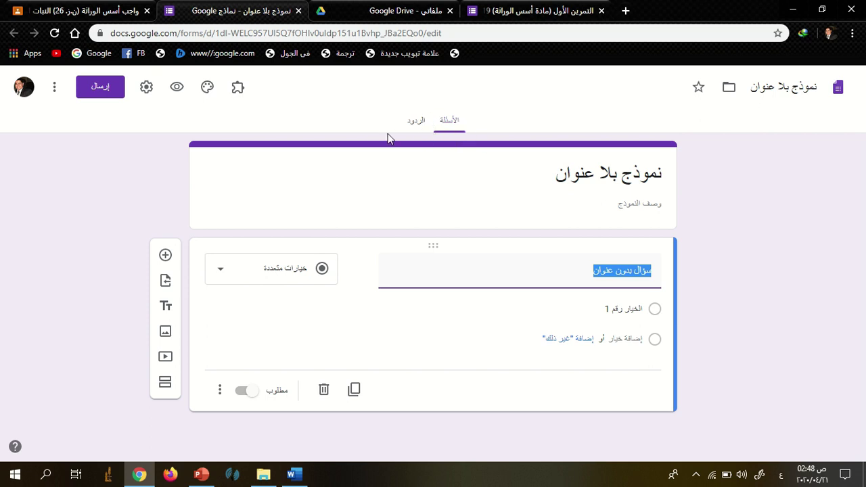
Look over the available form add-ons and set the form's theme colour to blue.
left_click(236, 88)
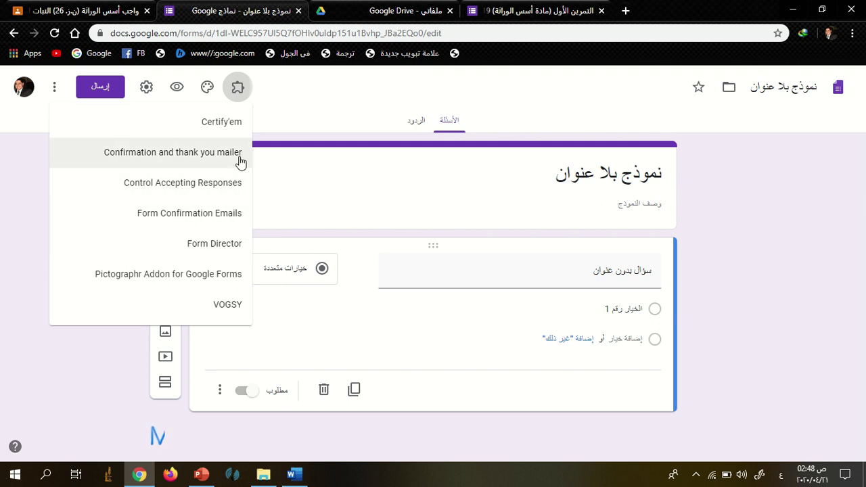
left_click(326, 115)
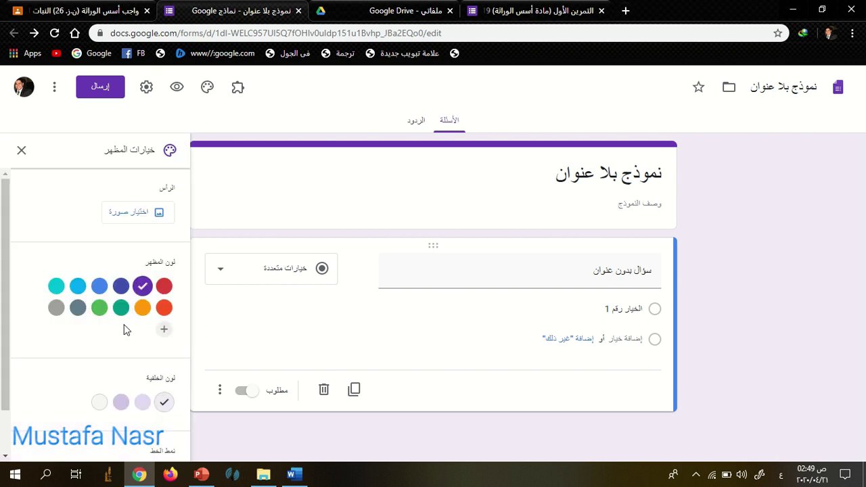
left_click(98, 288)
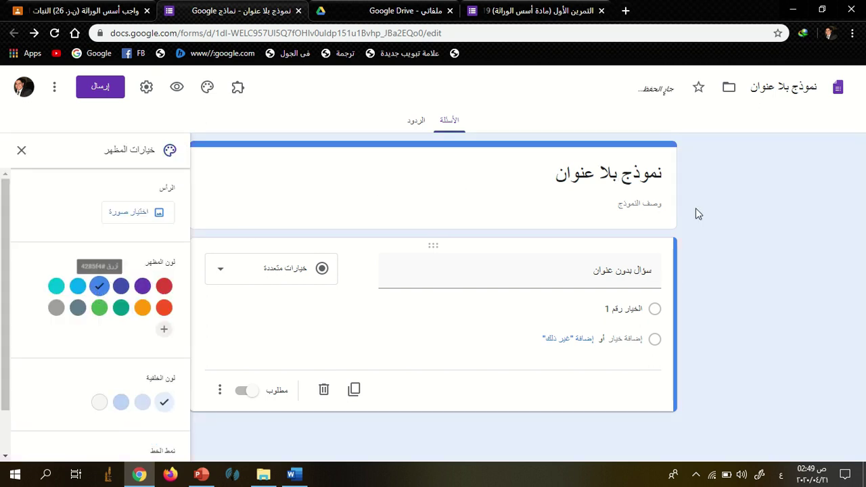
Upload the university logo banner بي.PNG from the folder desktop new 11 as the form's header image, adjusting its crop.
left_click(143, 213)
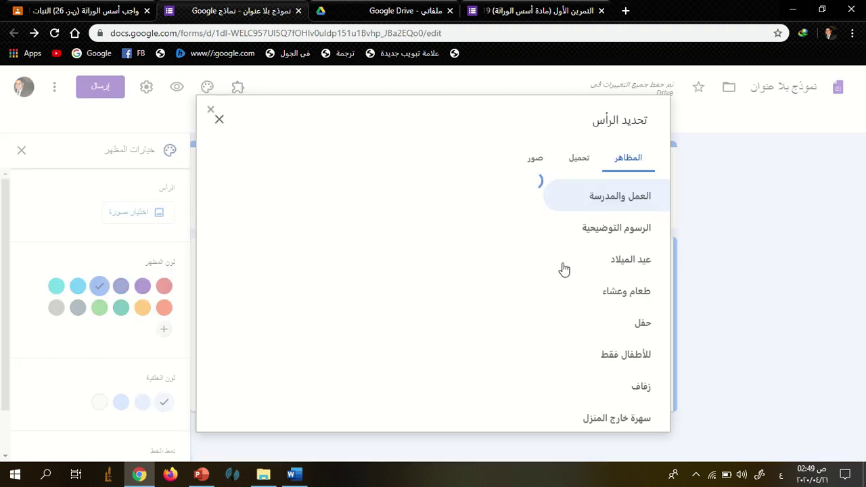
left_click(579, 159)
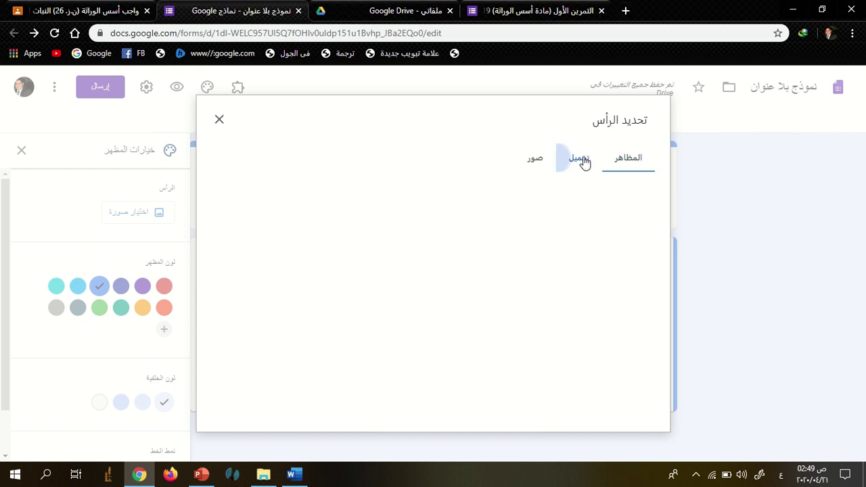
left_click(441, 348)
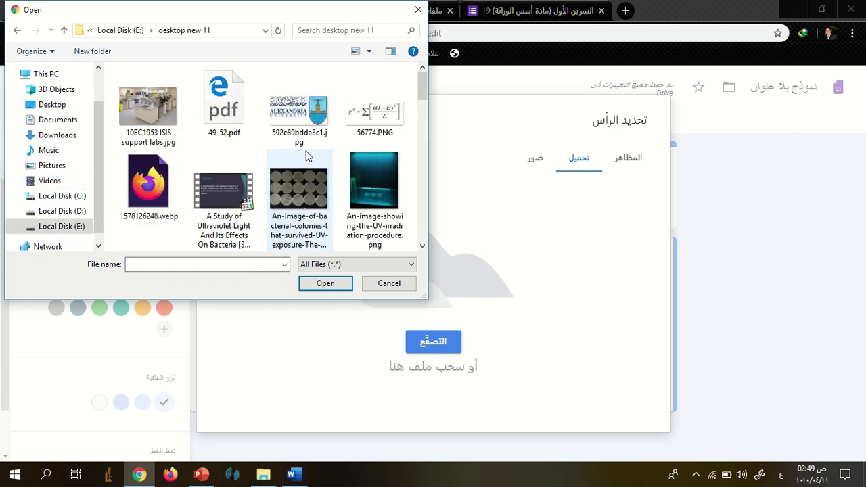
scroll(341, 171, "down", 6)
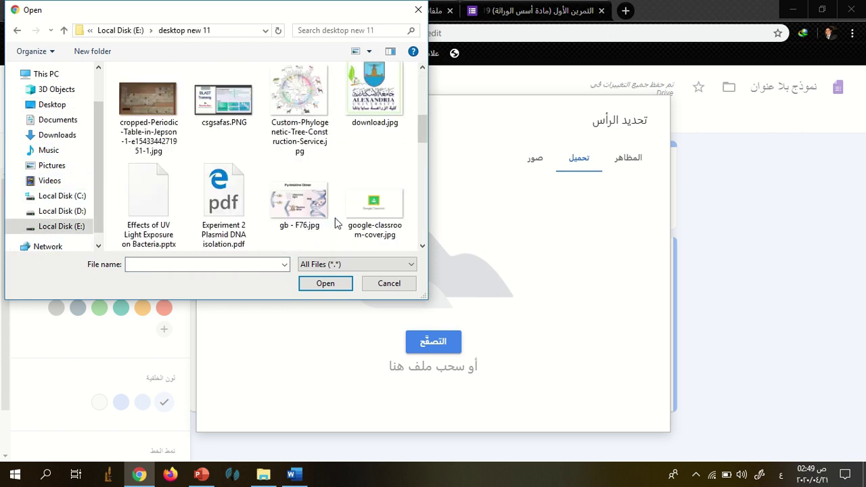
scroll(340, 228, "down", 10)
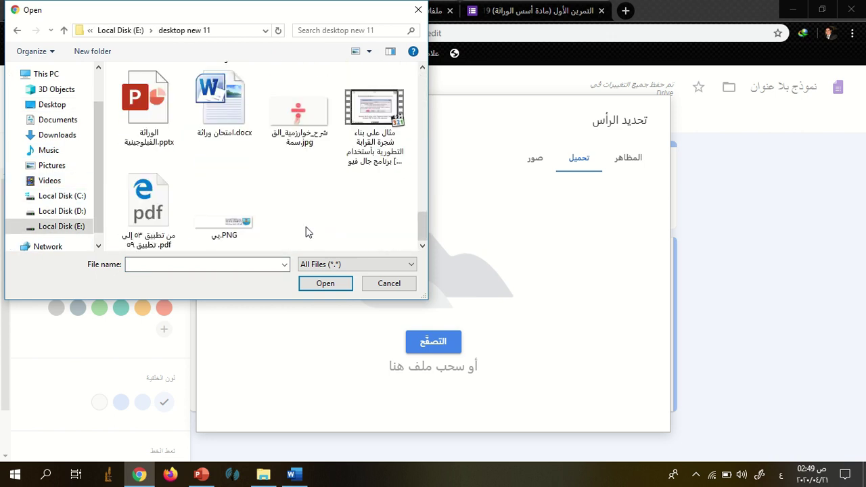
left_click(248, 228)
left_click(338, 284)
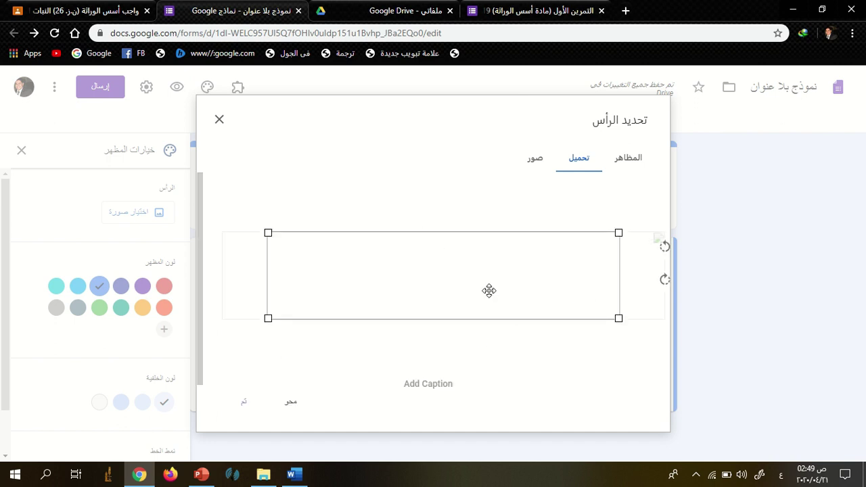
left_click_drag(579, 294, 564, 284)
left_click(244, 402)
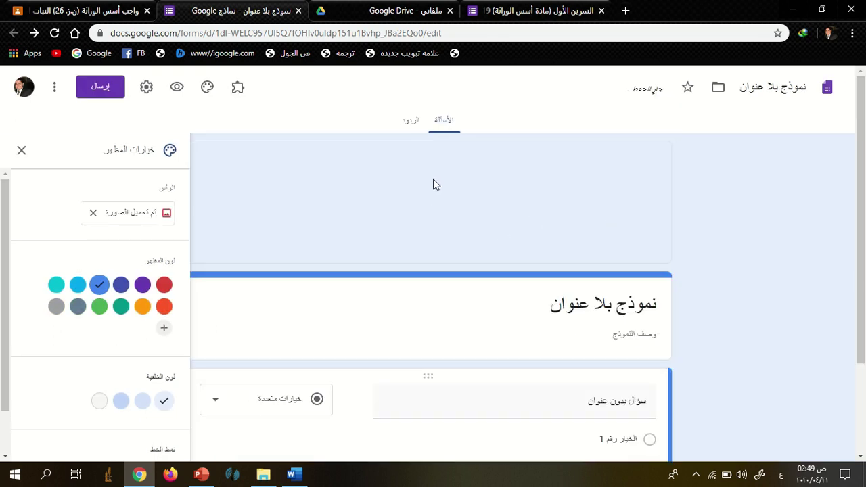
left_click(21, 150)
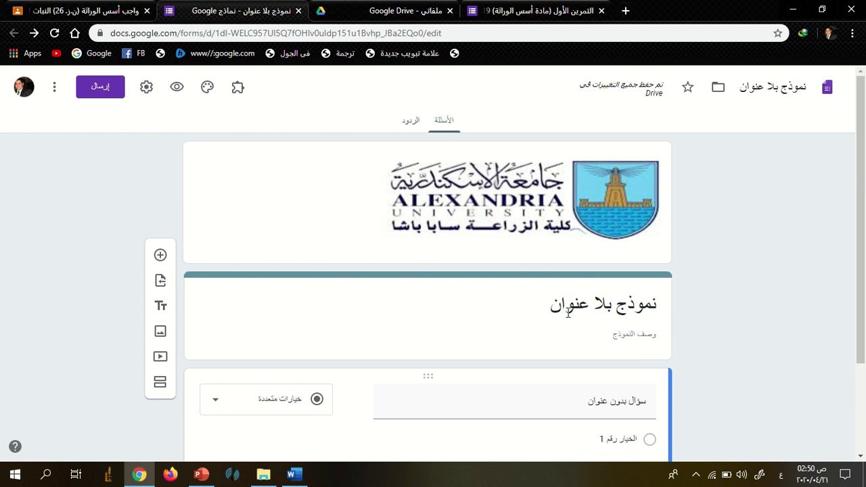
Copy the exam heading line from the Word document امتحان وراثة.docx and paste it as the form's title in Google Forms.
left_click(292, 474)
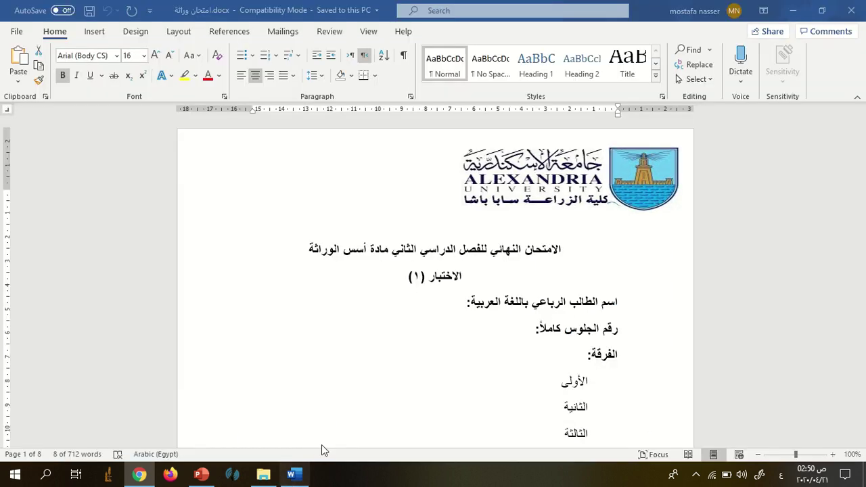
triple_click(437, 247)
left_click(439, 246)
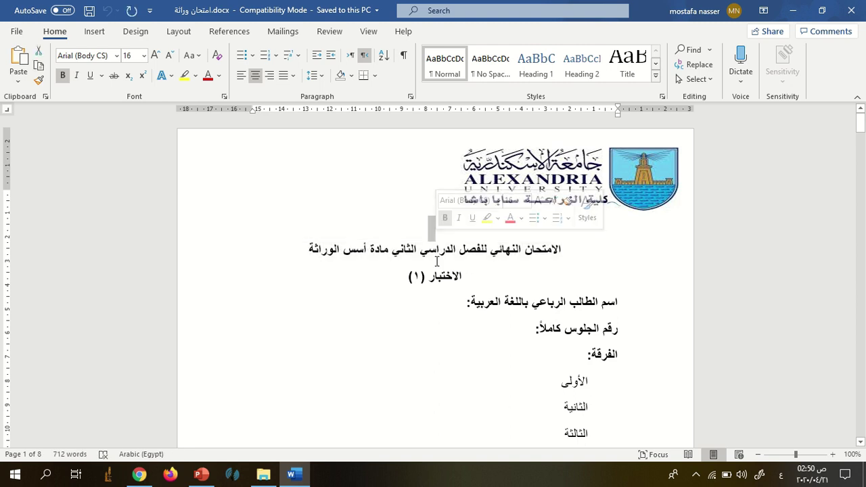
triple_click(440, 248)
key("ctrl+c")
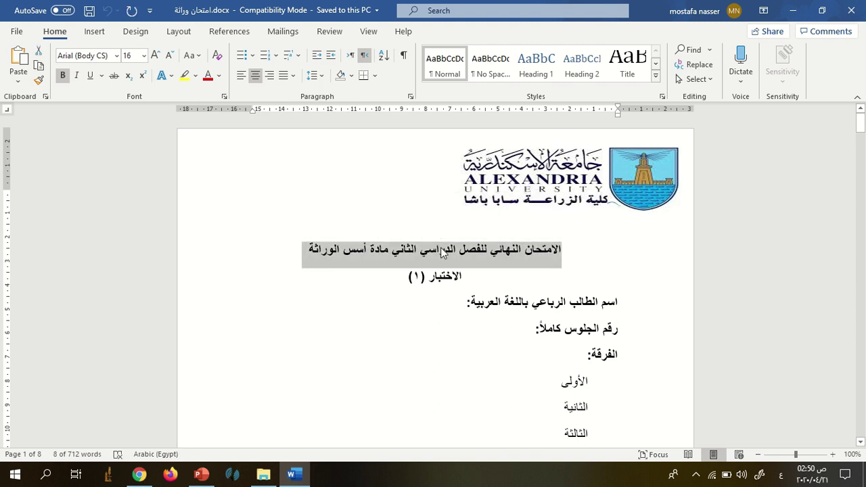
left_click(306, 479)
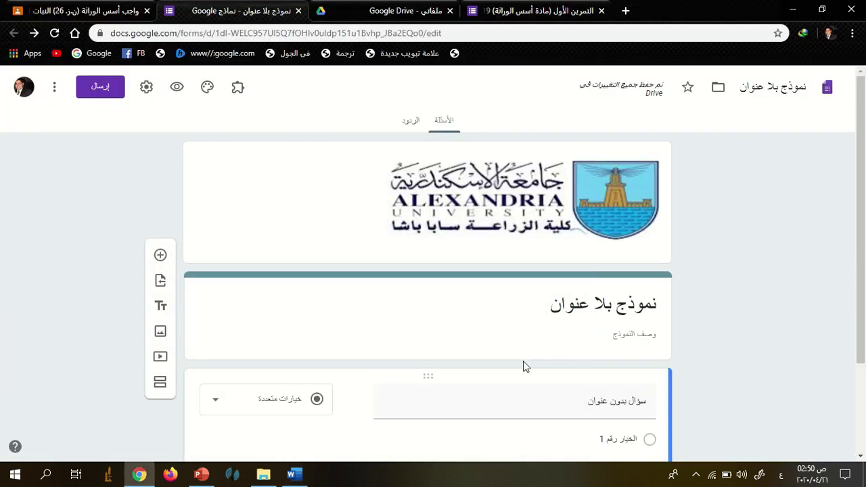
left_click(591, 305)
key("ctrl+v")
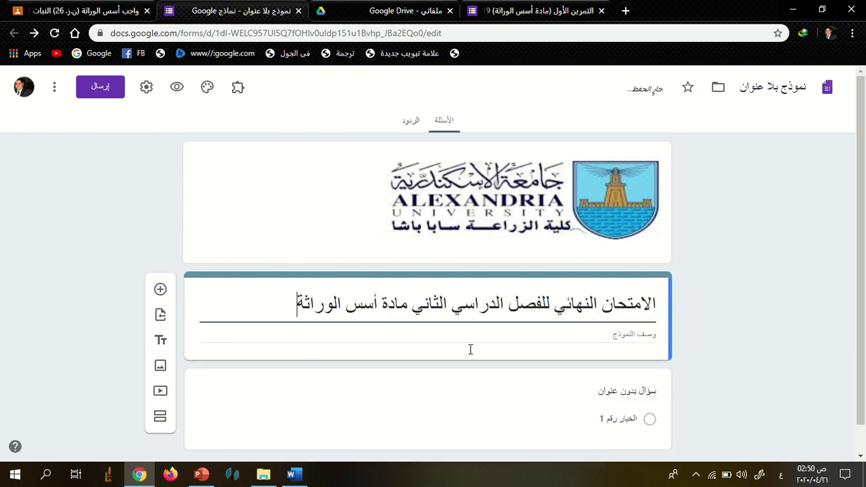
Enter 'الاختبار 1' as the form's description and copy the form's title into its file name.
left_click(643, 335)
type("الاختيار 1")
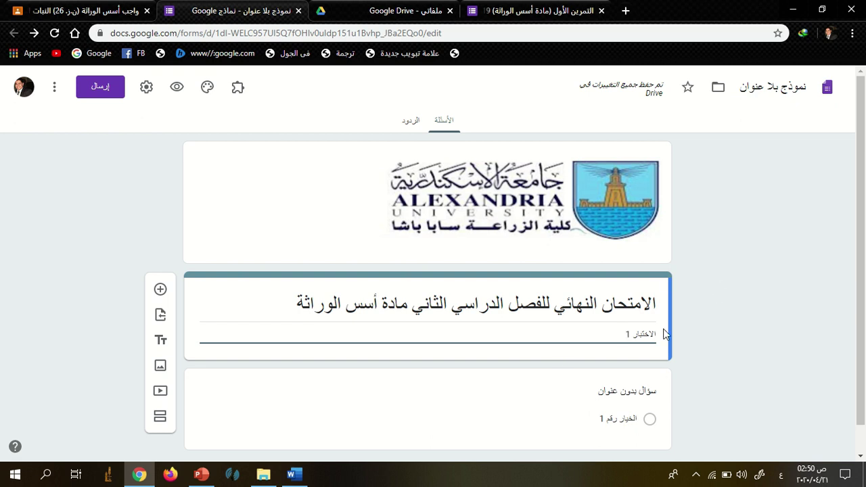
triple_click(597, 315)
key("ctrl+c")
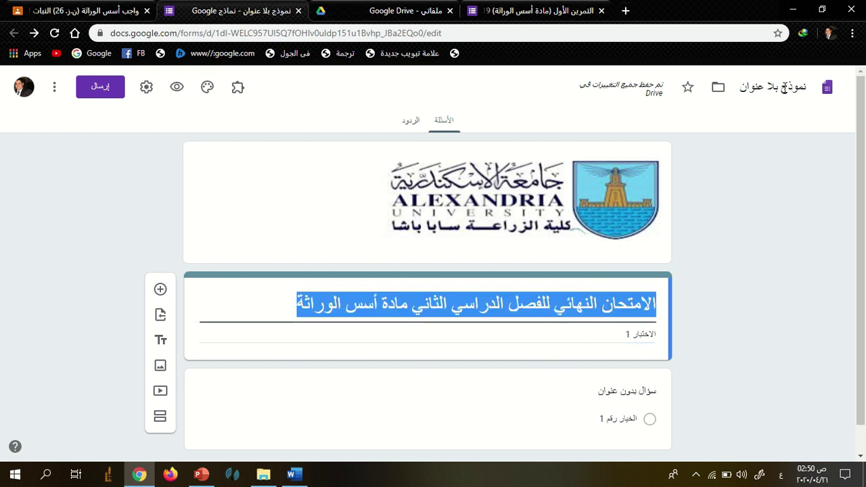
left_click(784, 88)
key("ctrl+v")
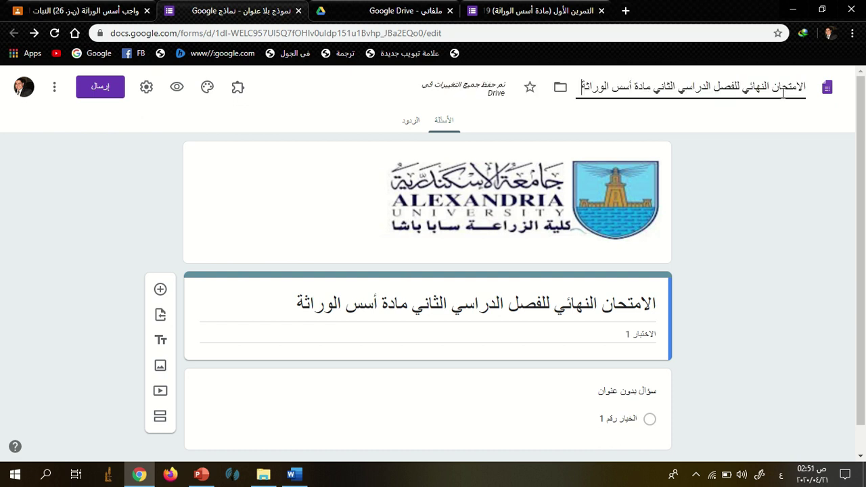
key("Return")
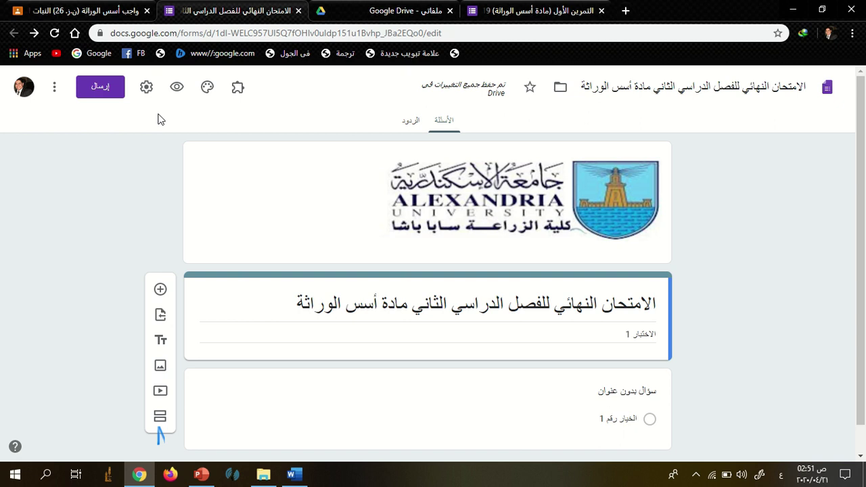
In the form's general settings, turn on collecting e-mail addresses and limit respondents to one response.
left_click(145, 88)
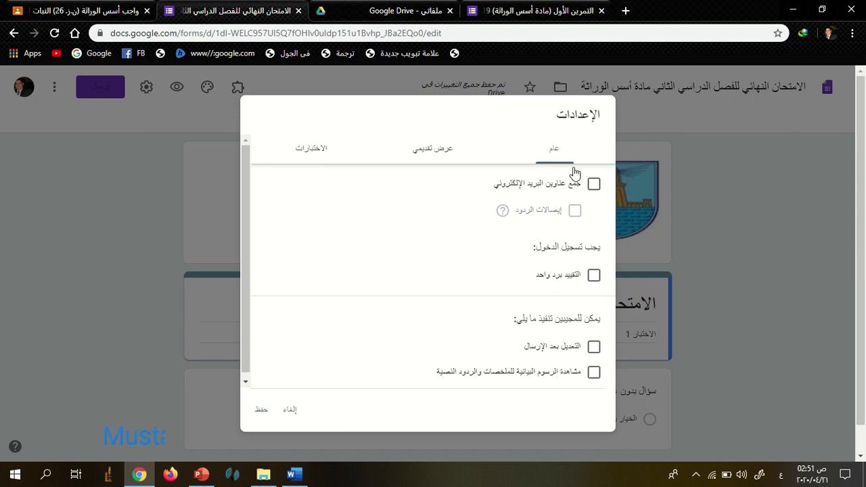
left_click(593, 184)
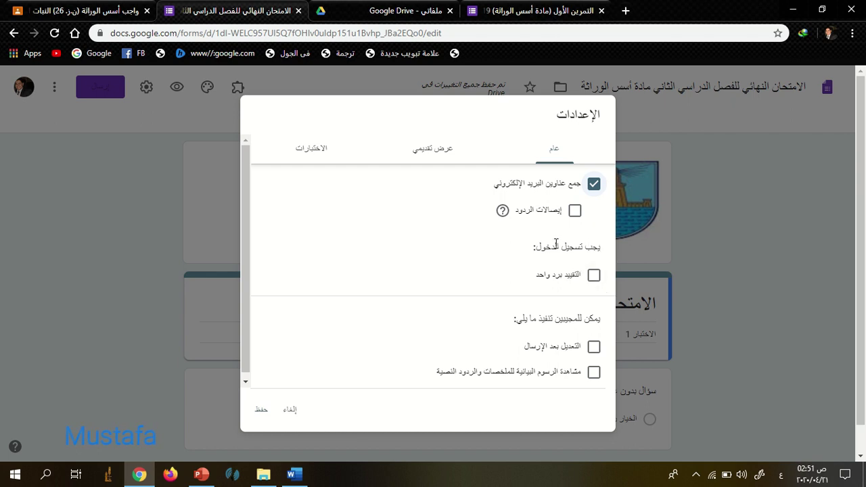
left_click(594, 278)
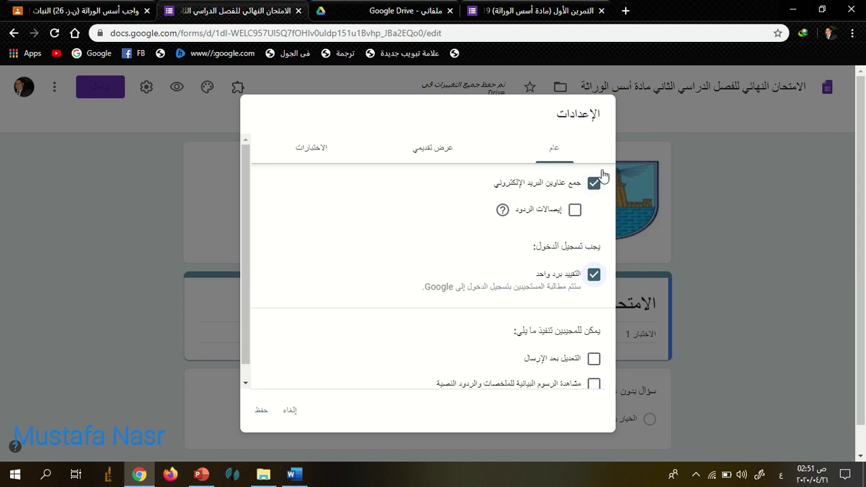
scroll(573, 340, "down", 1)
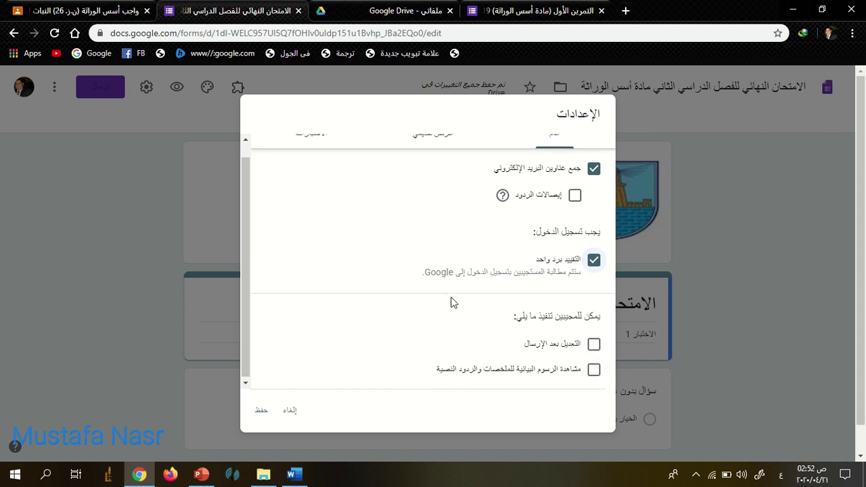
scroll(452, 301, "up", 1)
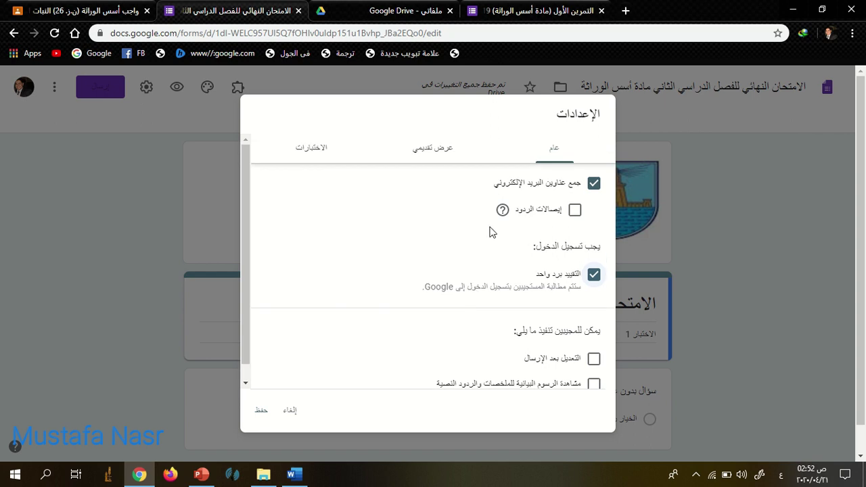
In the presentation settings, leave the progress bar off, enable shuffled question order and set the confirmation message to 'تم الارسال، بالتوفيق'.
left_click(438, 156)
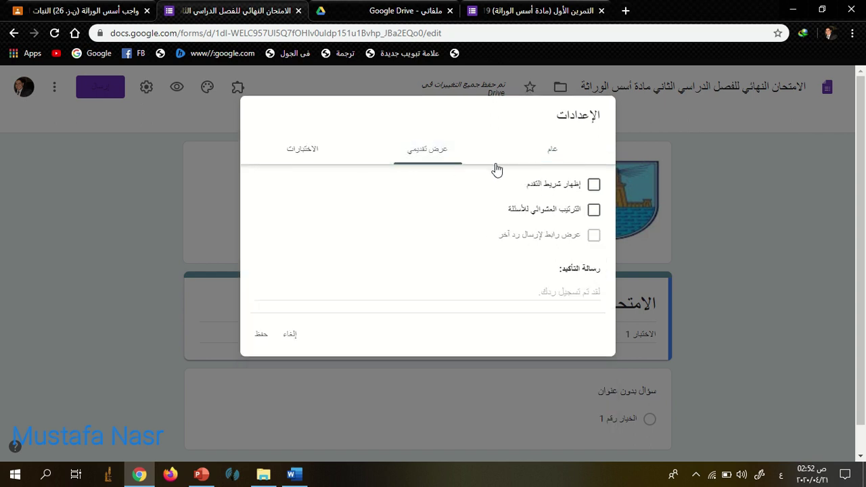
left_click(594, 185)
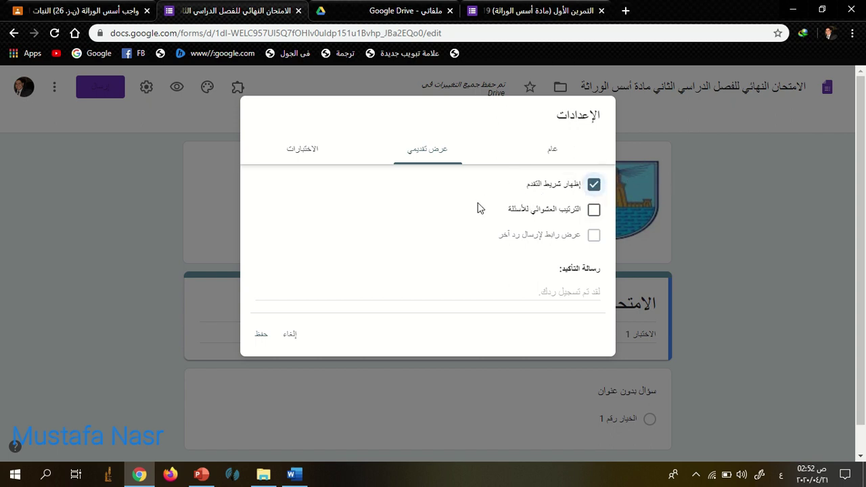
left_click(594, 186)
left_click(590, 210)
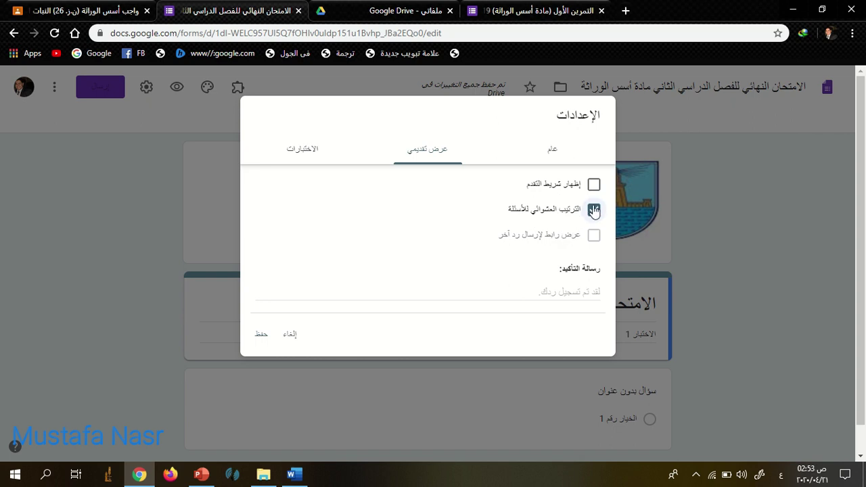
left_click(573, 292)
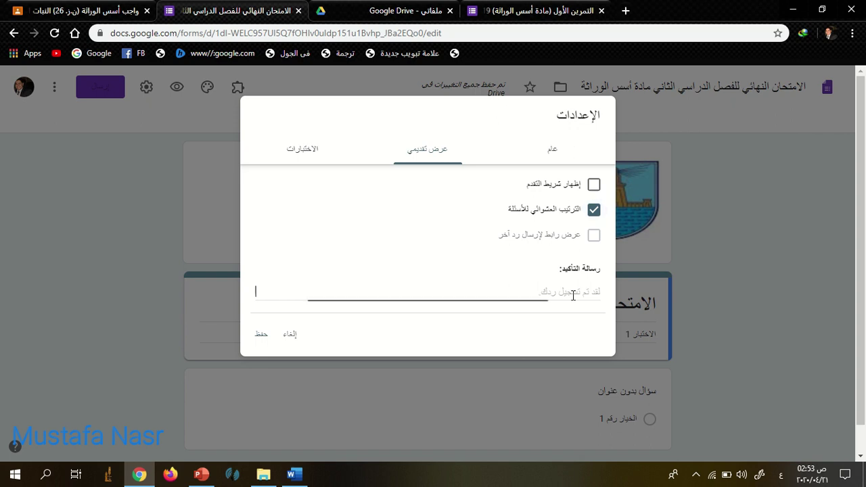
type("تم الارسال، بال")
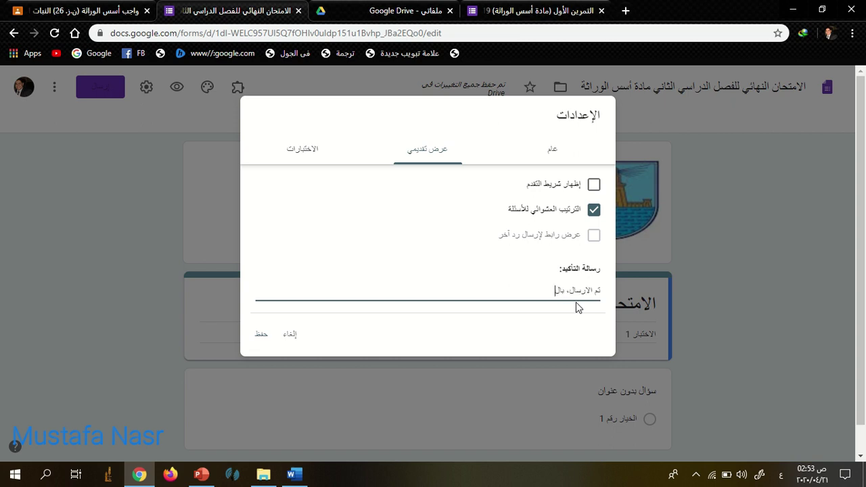
type("فيق")
Make the form a quiz with grades released after manual review, hide correct answers and point values from respondents, and save the settings.
left_click(310, 150)
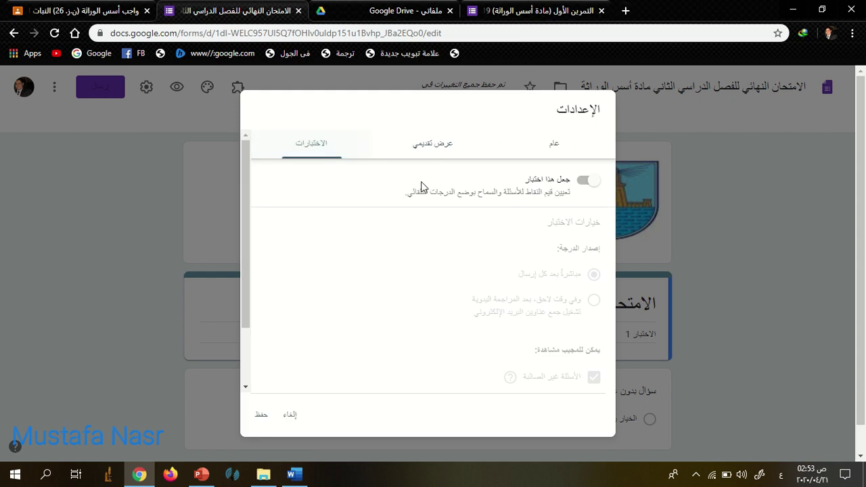
left_click(578, 184)
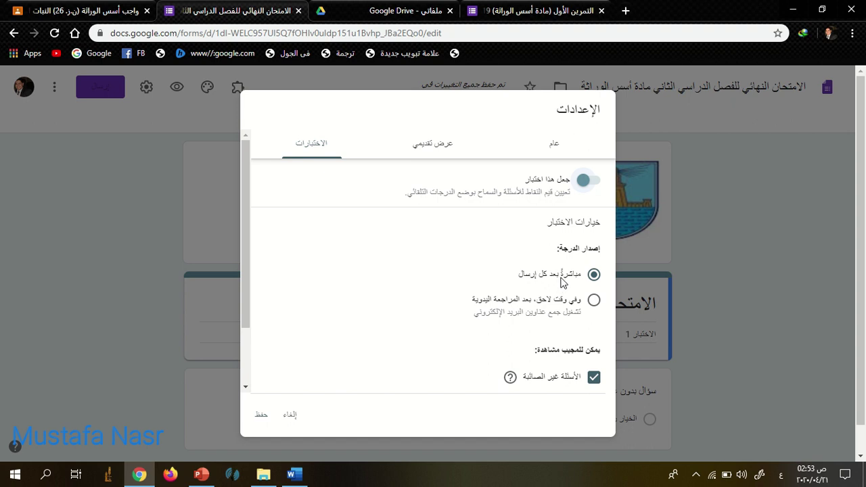
left_click(594, 303)
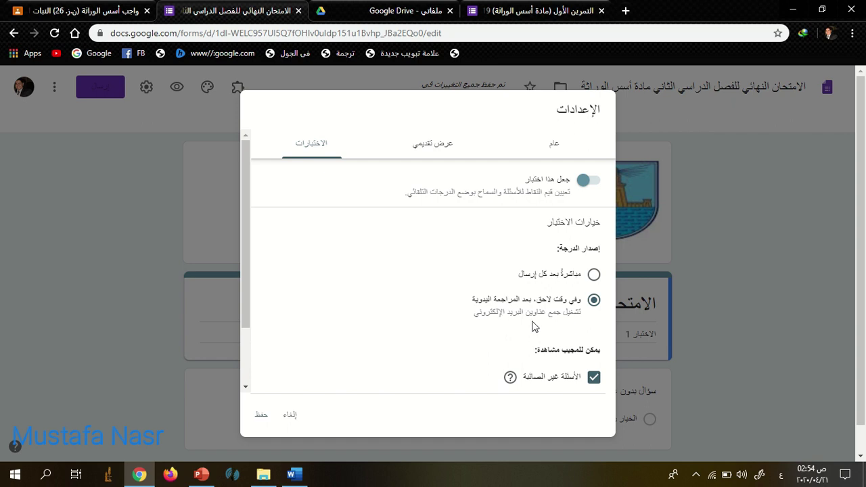
scroll(563, 342, "down", 1)
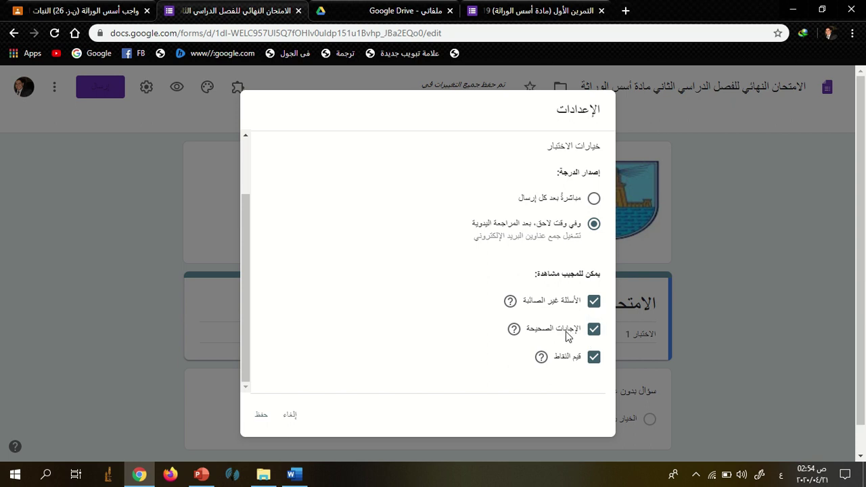
left_click(594, 333)
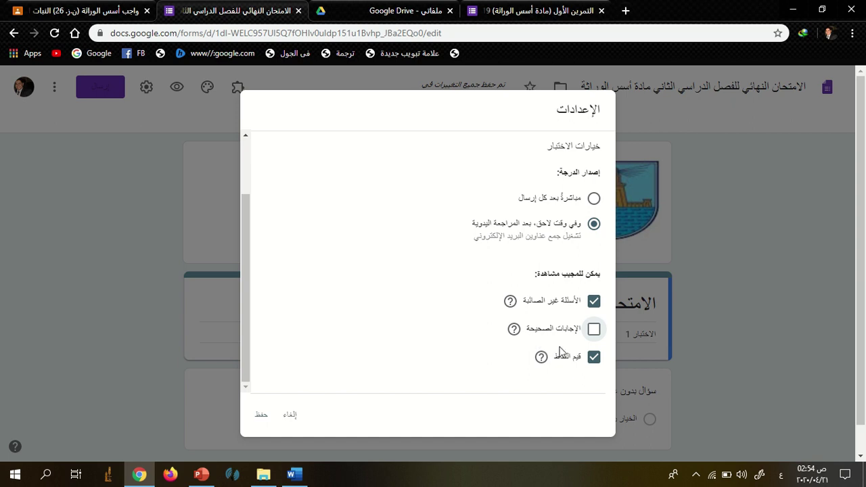
left_click(595, 360)
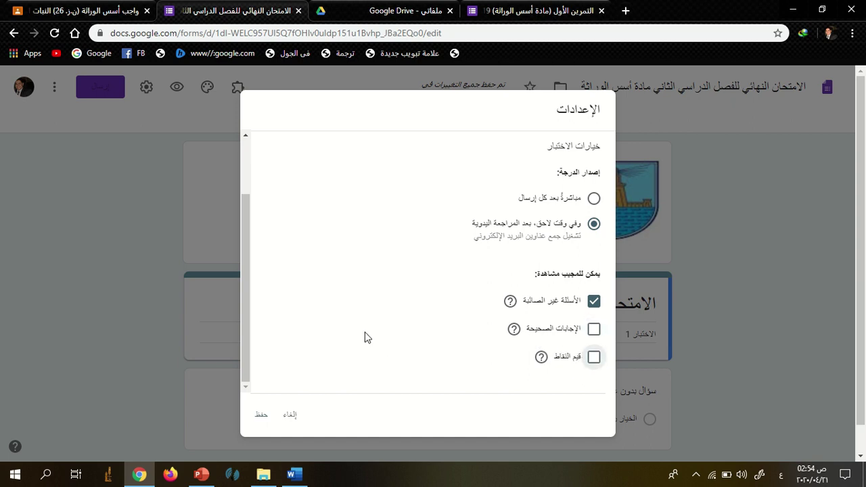
scroll(359, 335, "up", 2)
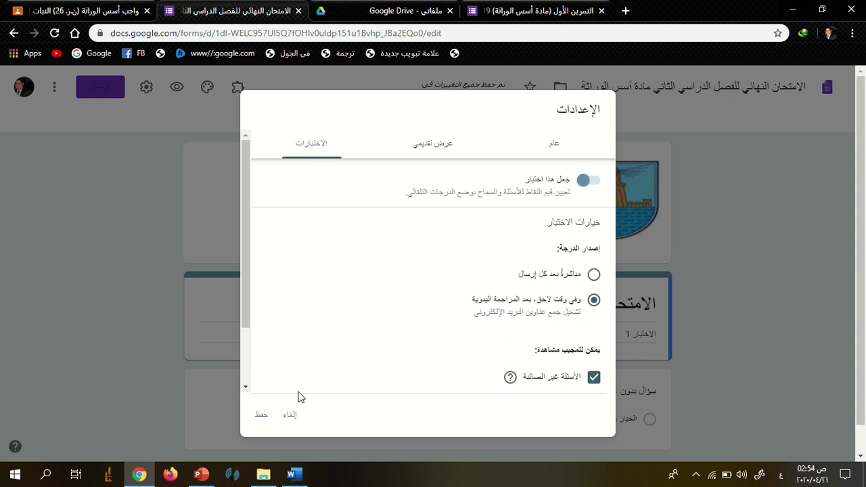
left_click(262, 421)
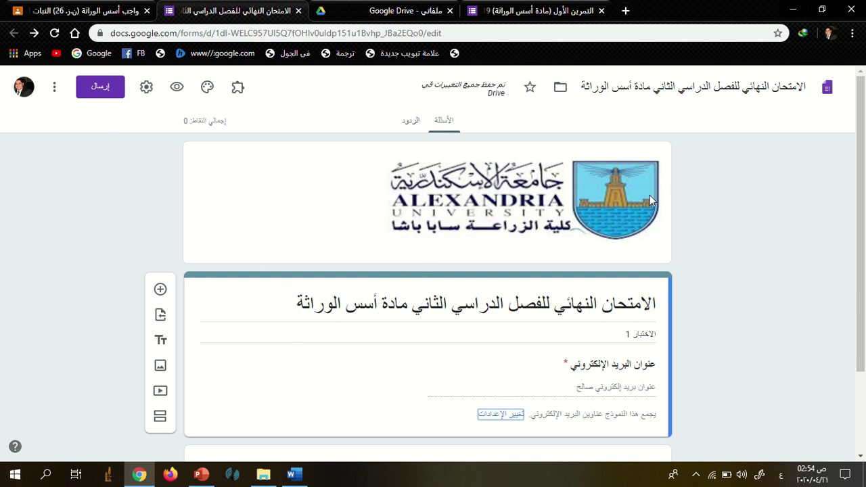
Examine the form's tools for adding questions, imported questions, titles, images, videos and sections.
scroll(541, 230, "down", 3)
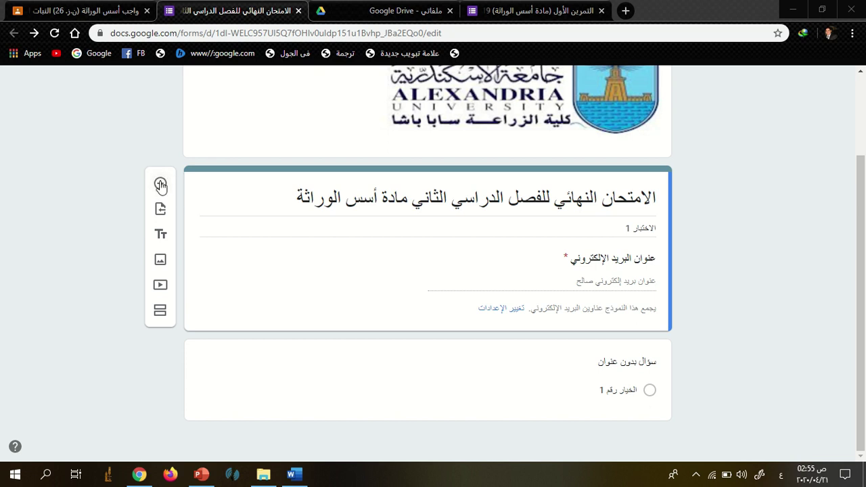
key("ctrl+plus")
key("ctrl+plus")
key("ctrl+plus")
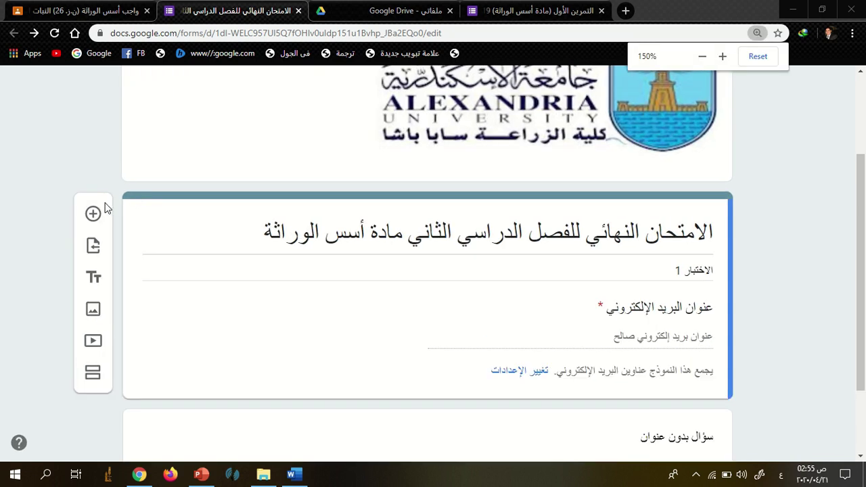
key("ctrl+minus")
key("ctrl+minus")
key("ctrl+minus")
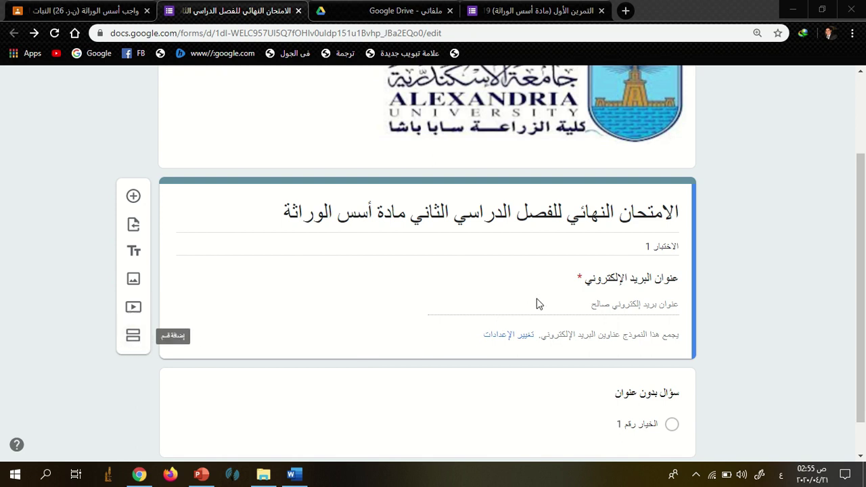
scroll(503, 332, "down", 1)
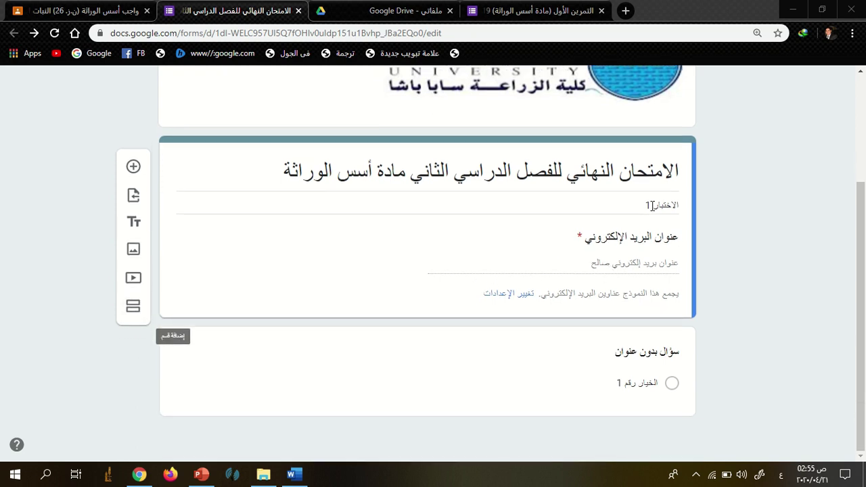
Append '2020' to the end of the form's title.
triple_click(261, 177)
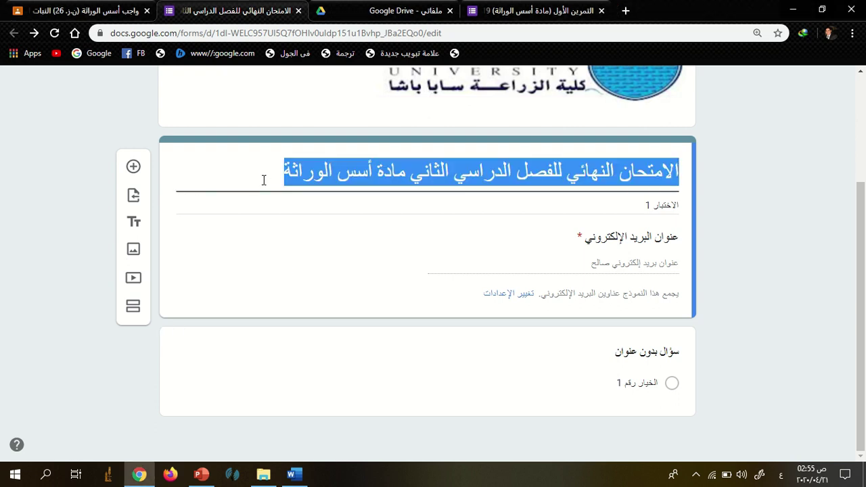
left_click(264, 180)
type("2020")
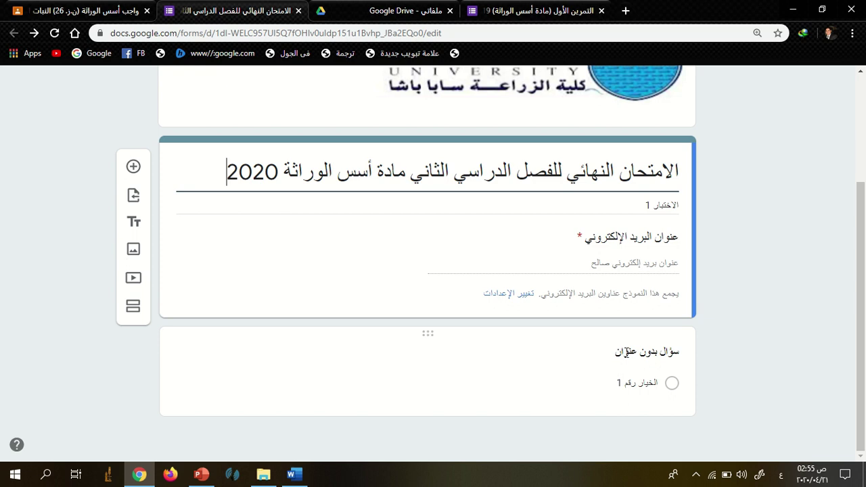
Copy the line 'اسم الطالب الرباعي باللغة العربية:' from the Word document and paste it as the first question's title in Google Forms.
left_click(625, 351)
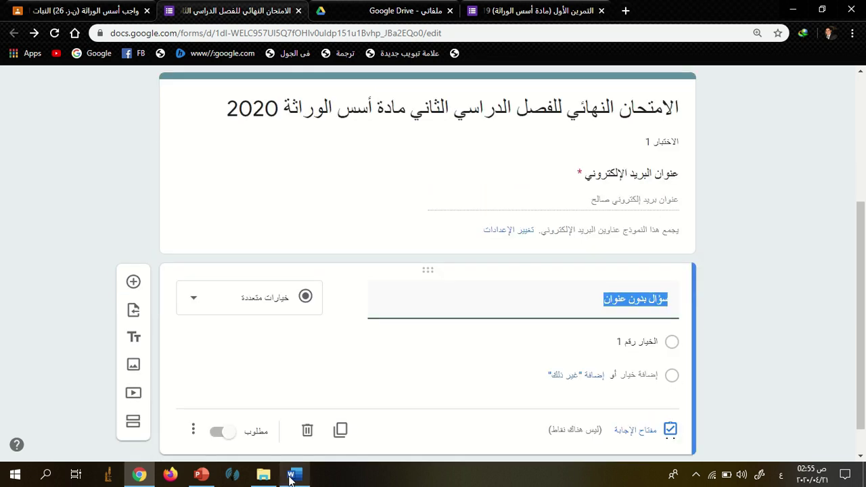
key("alt+Tab")
triple_click(561, 313)
key("ctrl+c")
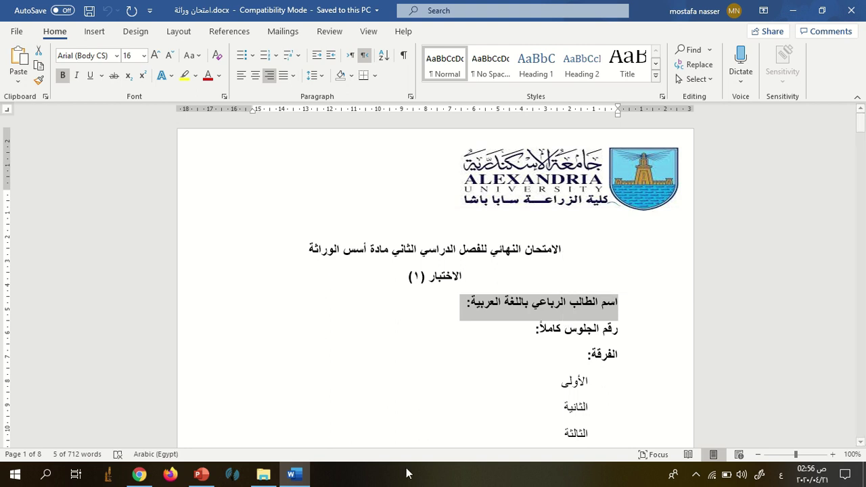
left_click(283, 480)
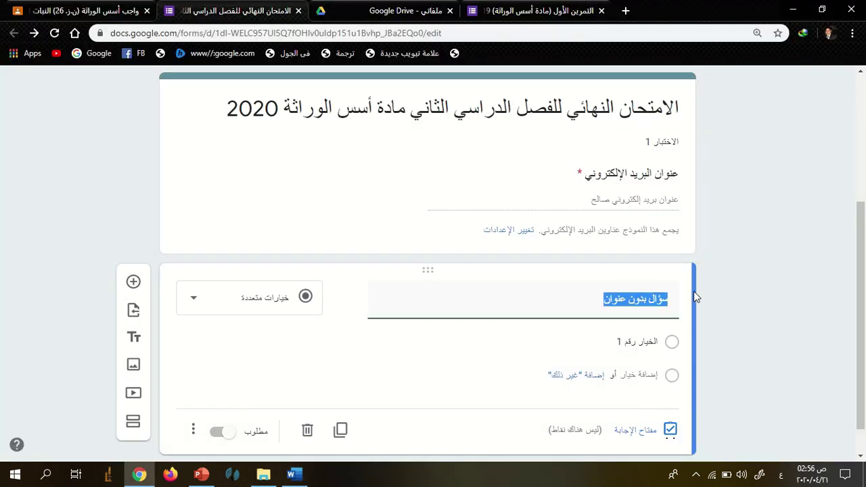
key("ctrl+v")
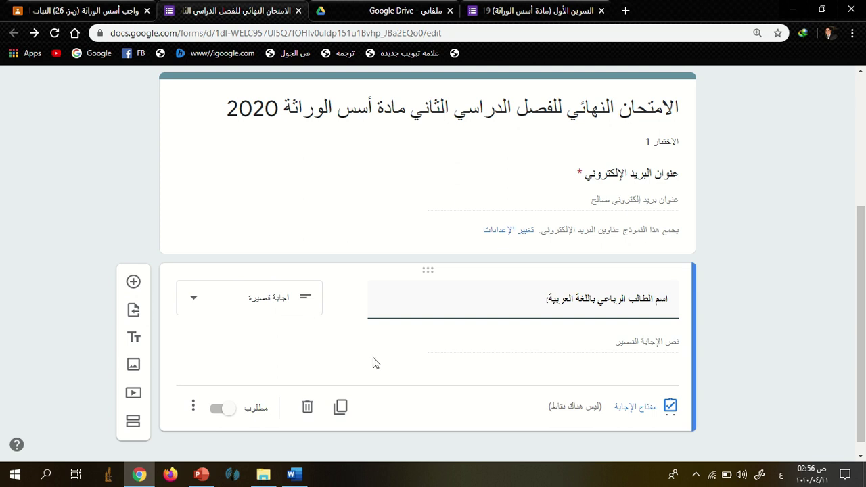
double_click(613, 305)
left_click(614, 306)
left_click_drag(594, 299, 552, 300)
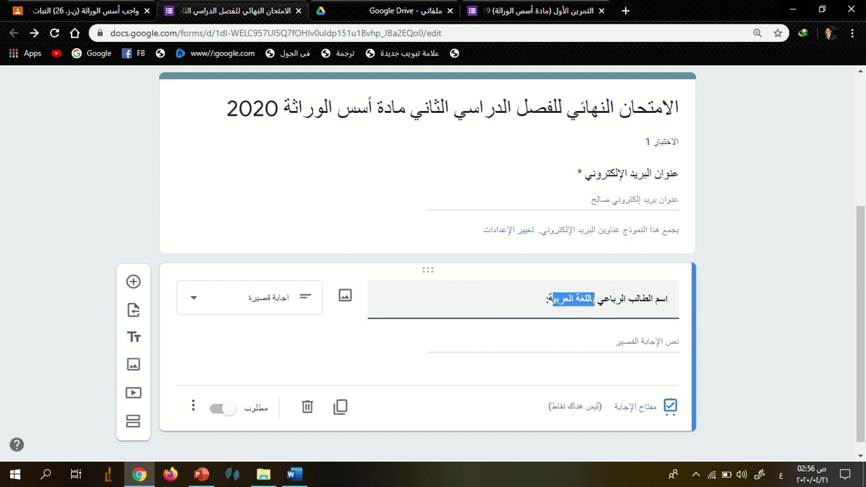
left_click_drag(537, 297, 675, 299)
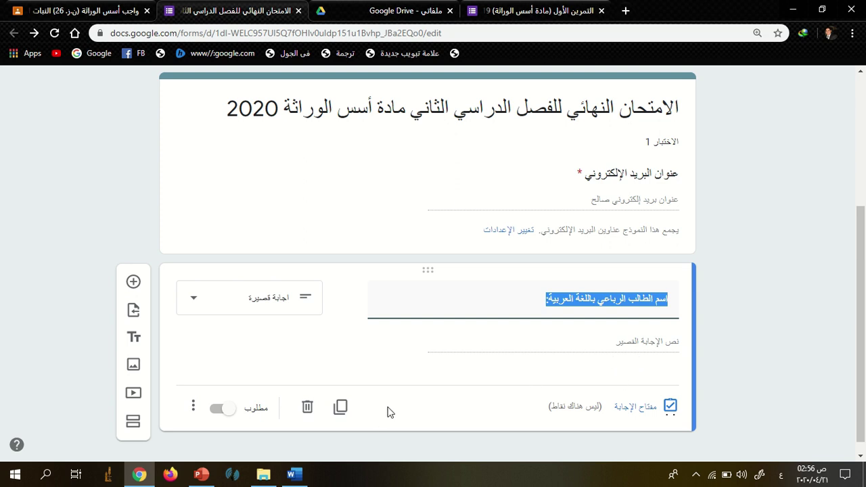
scroll(494, 387, "down", 1)
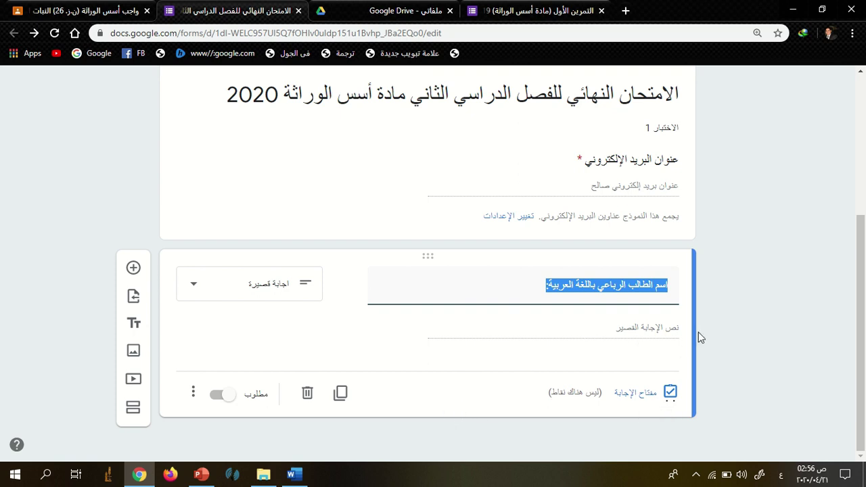
Make the student name question required and add response validation of type text (نص).
left_click(219, 396)
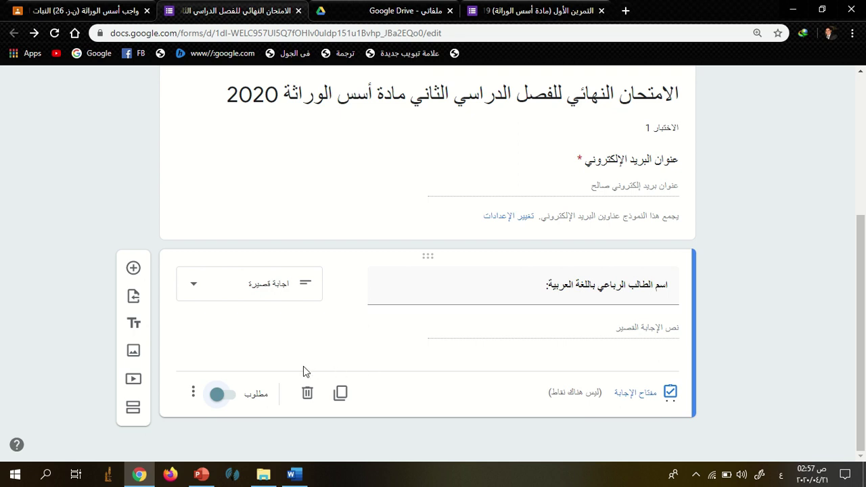
left_click(194, 399)
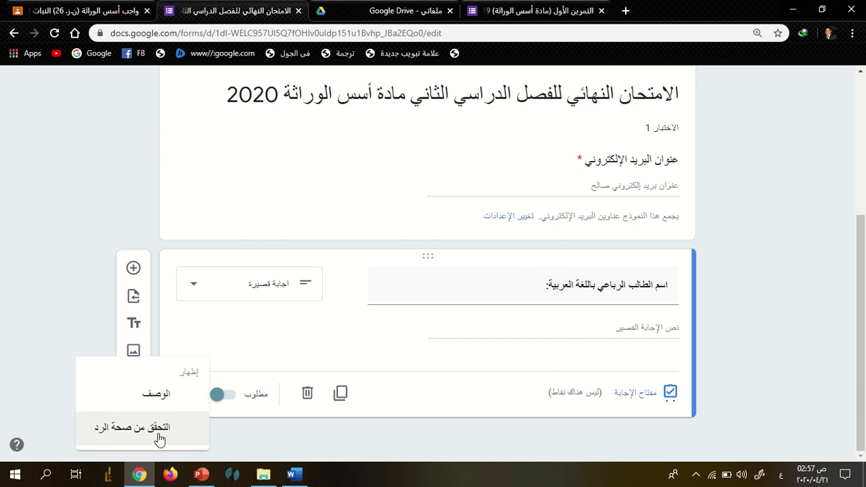
left_click(159, 430)
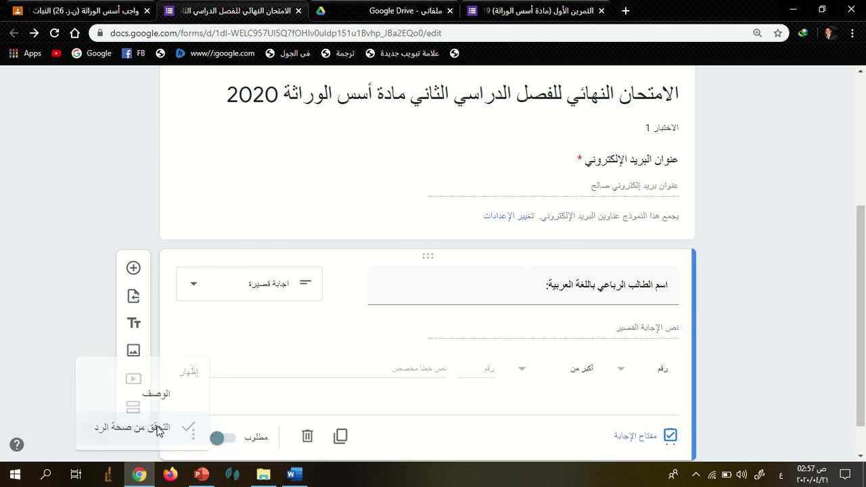
left_click(615, 375)
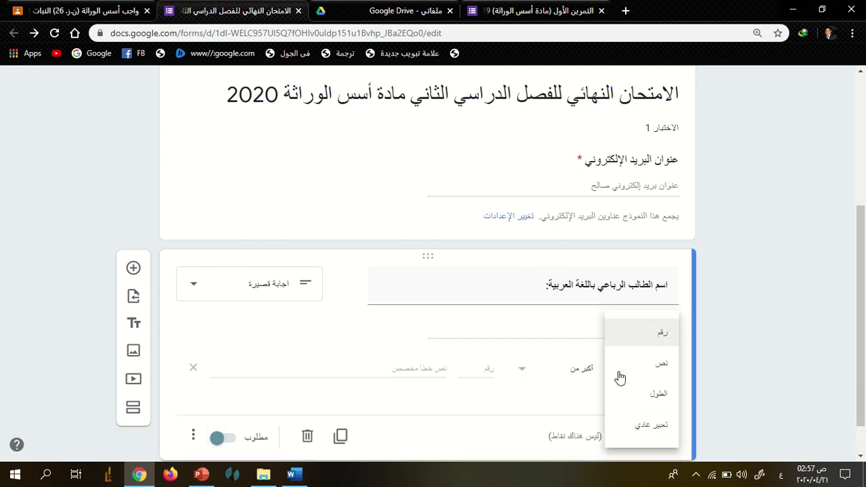
left_click(658, 365)
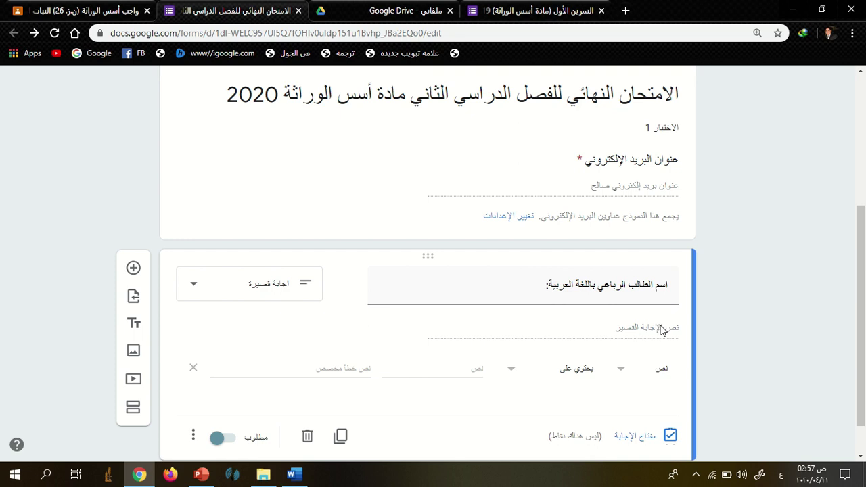
Duplicate the student name question and replace the copy's title with 'رقم الجلوس كاملاً:' copied from the Word document.
scroll(661, 329, "down", 1)
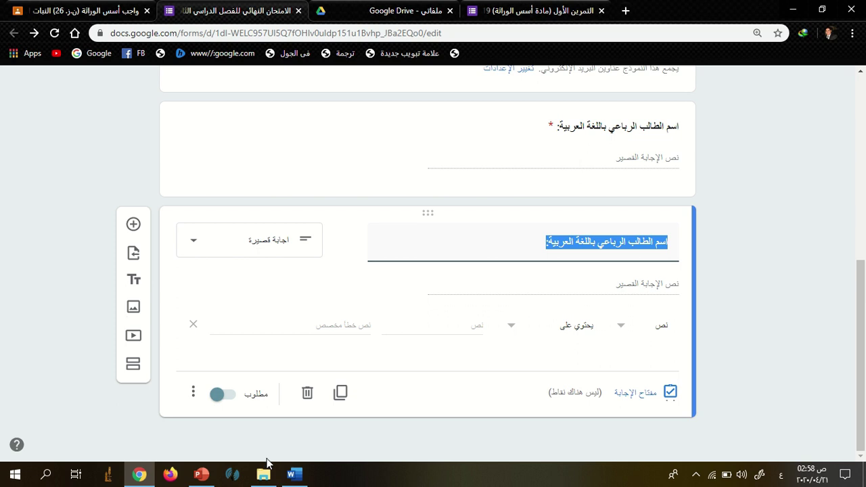
left_click(292, 473)
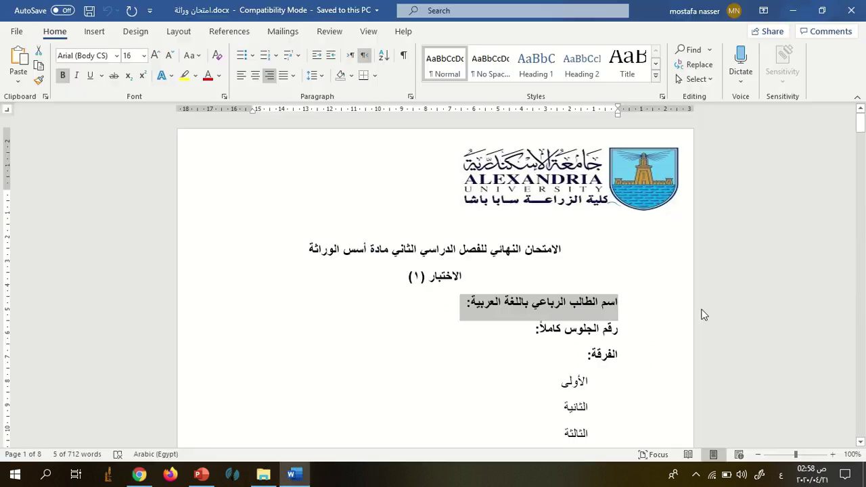
triple_click(589, 336)
key("ctrl+c")
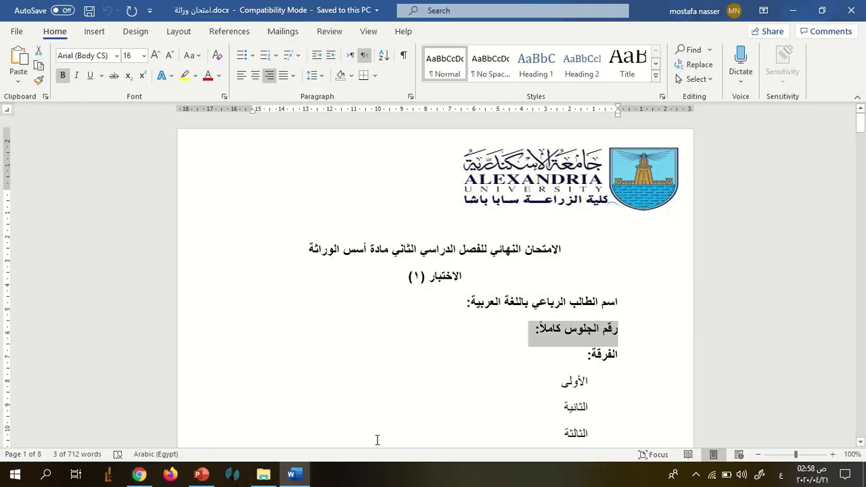
left_click(292, 474)
key("ctrl+v")
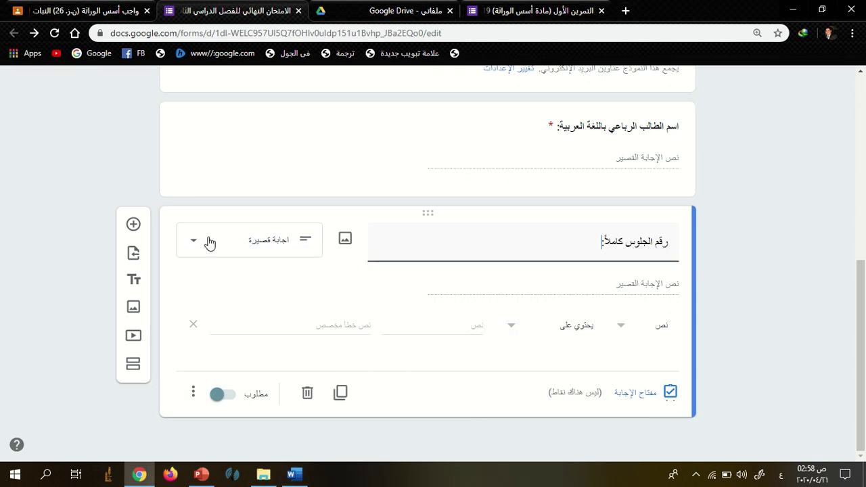
Set the seat number question's response validation to number, whole number (عدد صحيح), and duplicate the question.
left_click(622, 336)
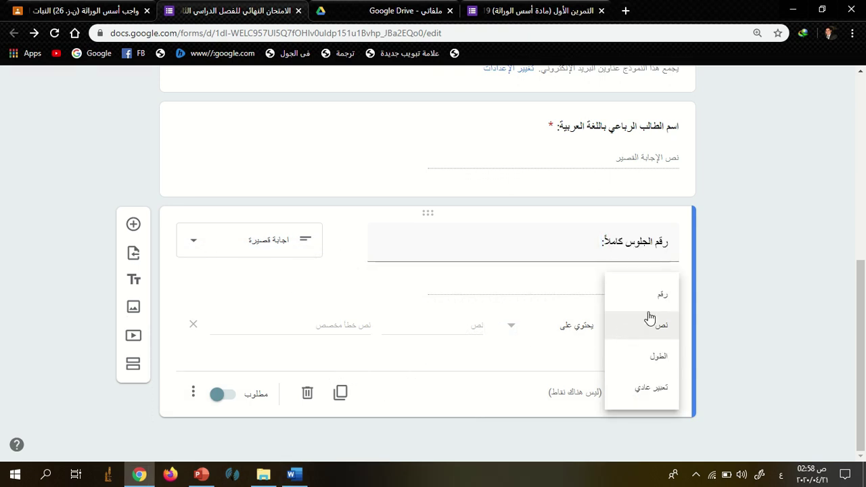
left_click(652, 295)
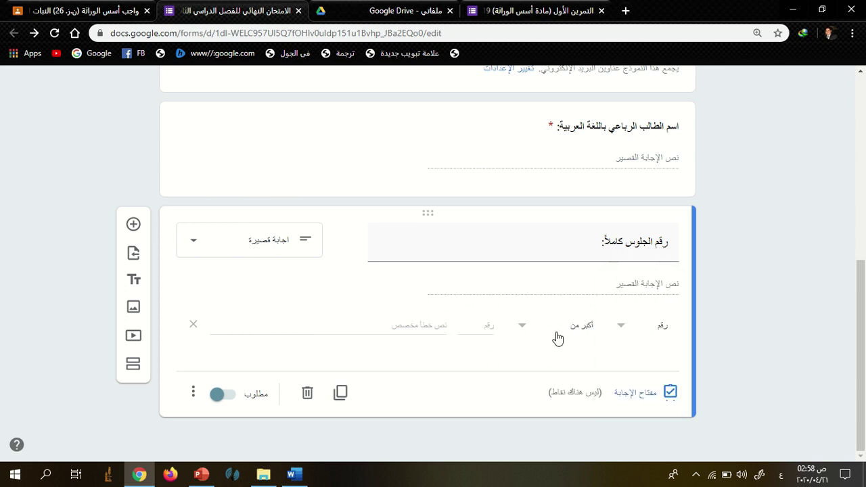
left_click(521, 327)
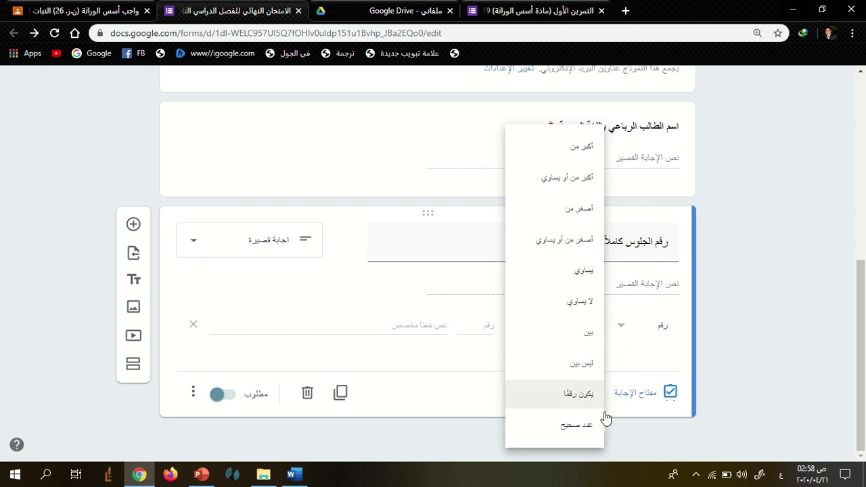
left_click(577, 427)
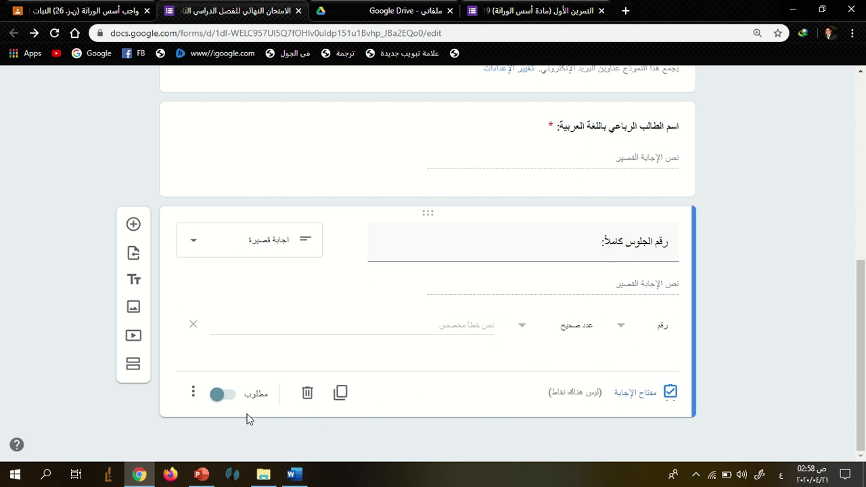
left_click(340, 392)
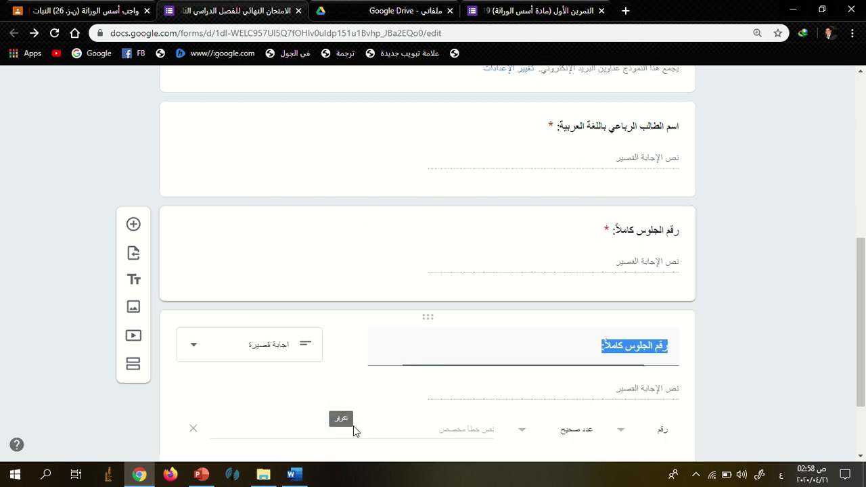
Replace the duplicated question's title with 'الفرقة:' copied from the Word document and change its type to multiple choice (خيارات متعددة).
key("alt+Tab")
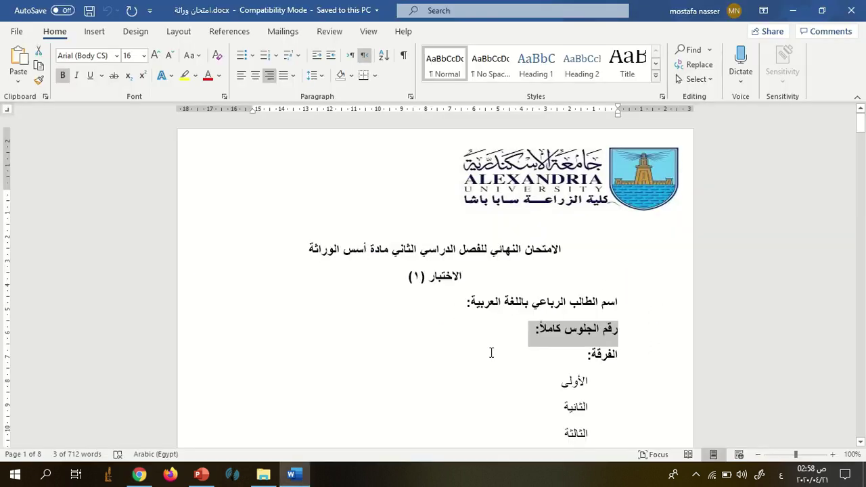
scroll(626, 339, "down", 2)
left_click_drag(616, 308, 582, 297)
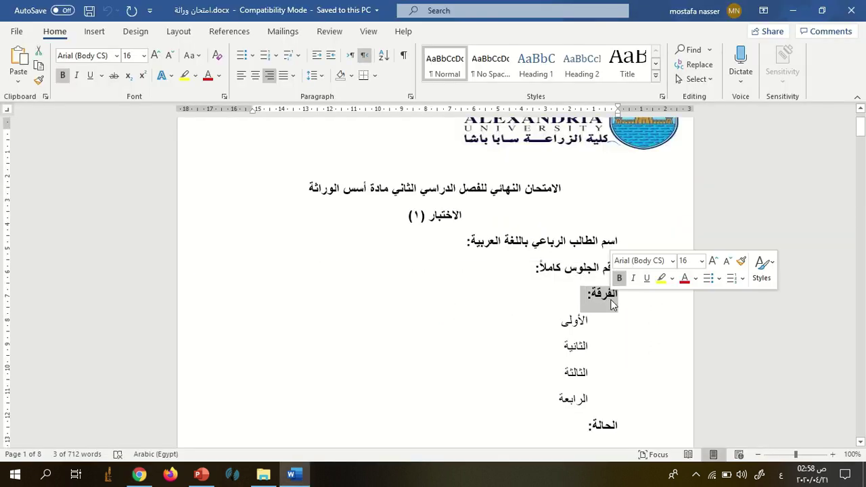
key("ctrl+c")
key("alt+Tab")
key("ctrl+v")
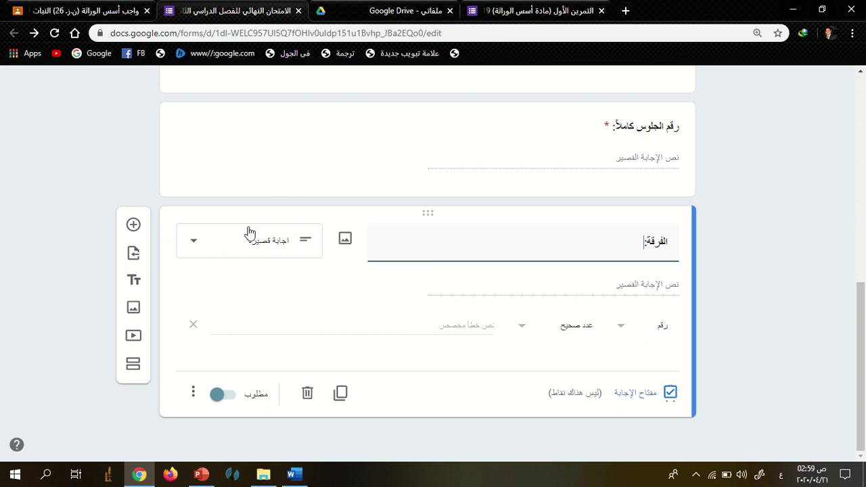
left_click(229, 254)
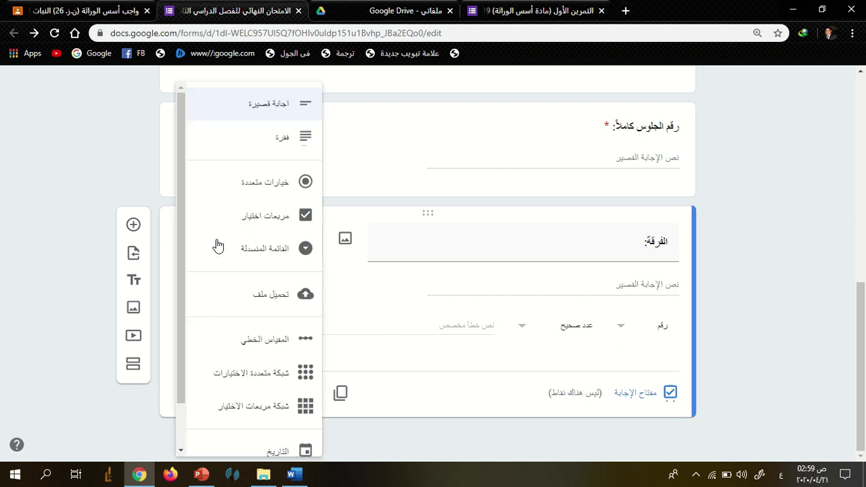
left_click(278, 188)
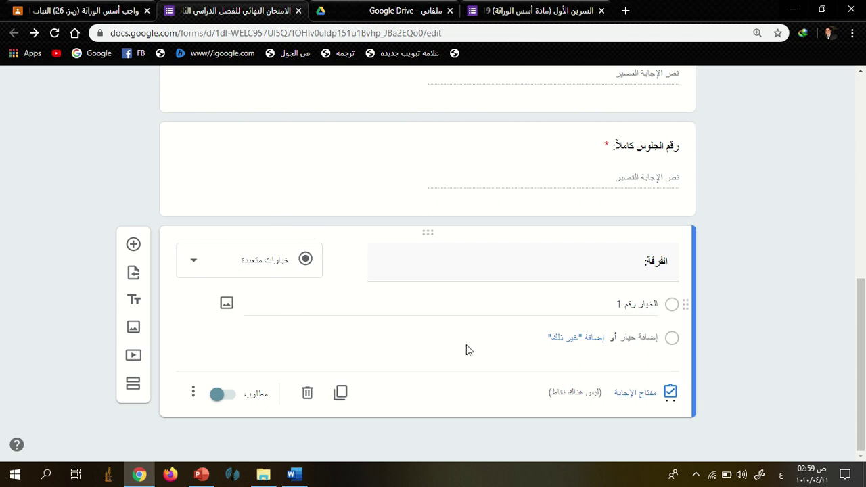
Copy the four year options الأولى, الثانية, الثالثة and الرابعة from Word and paste them as the 'الفرقة:' question's choices.
left_click(294, 475)
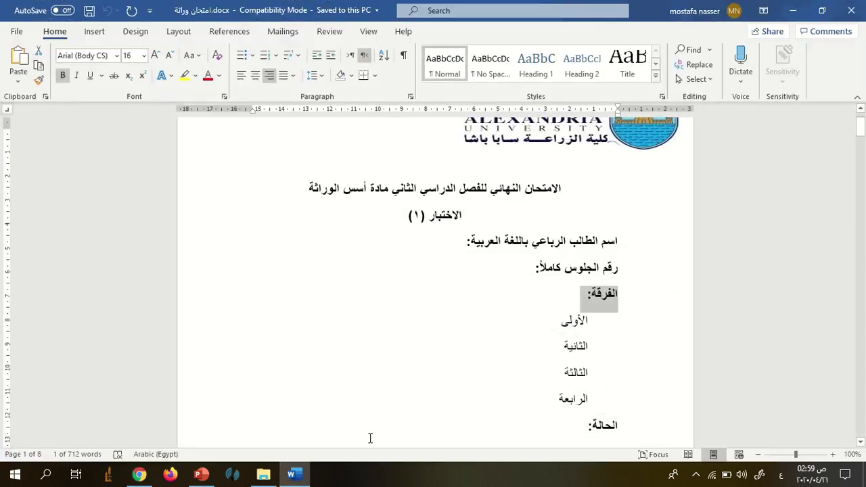
left_click(595, 320)
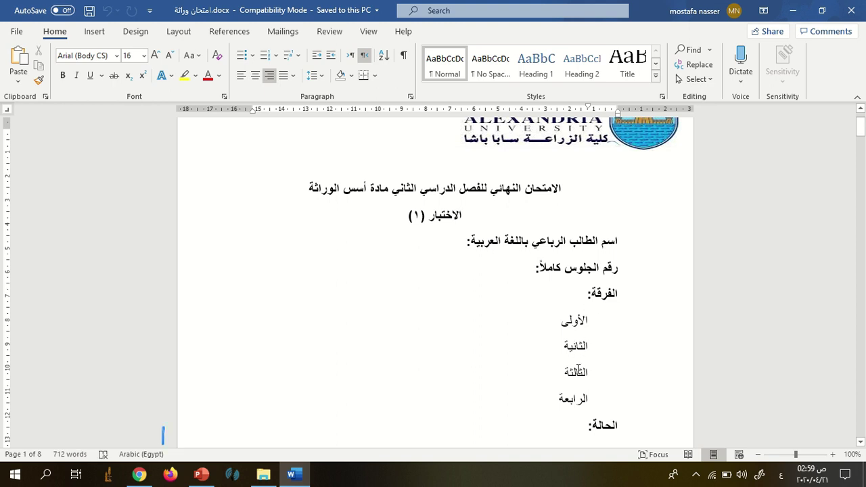
left_click_drag(592, 316, 547, 399)
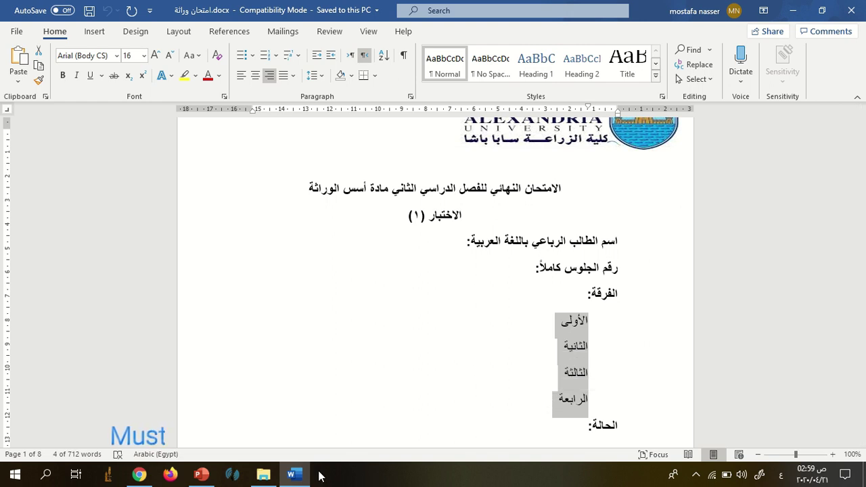
left_click(293, 475)
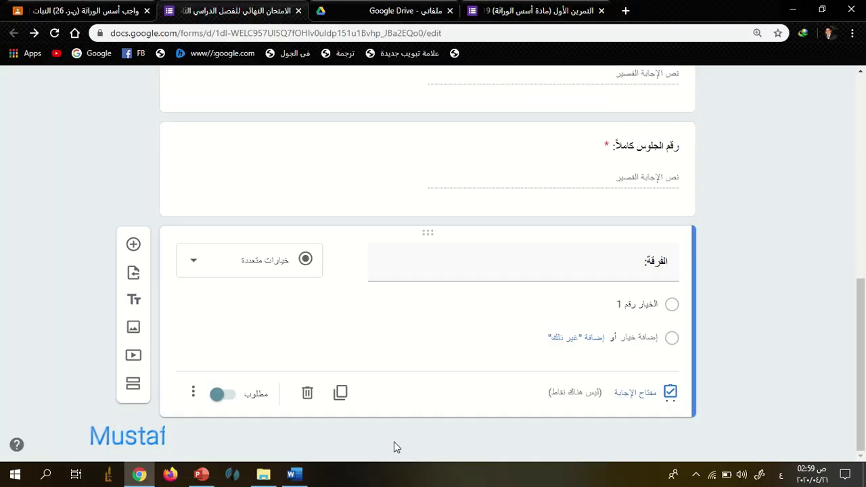
left_click(651, 305)
right_click(634, 313)
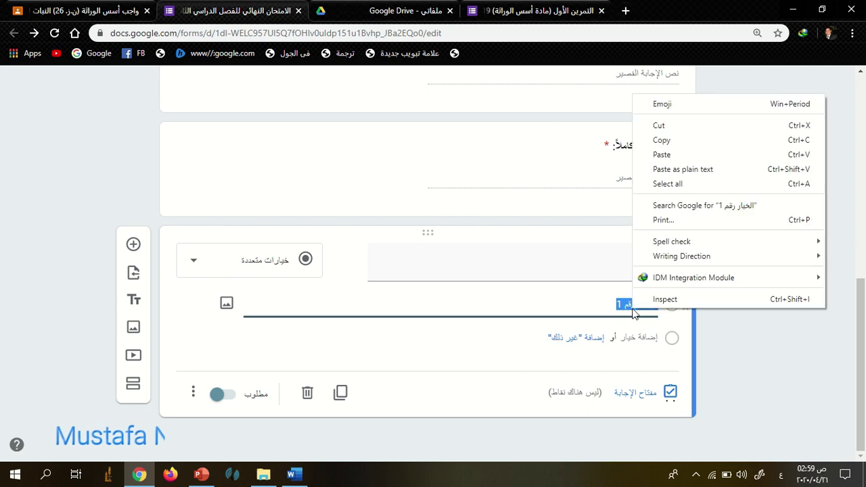
left_click(662, 140)
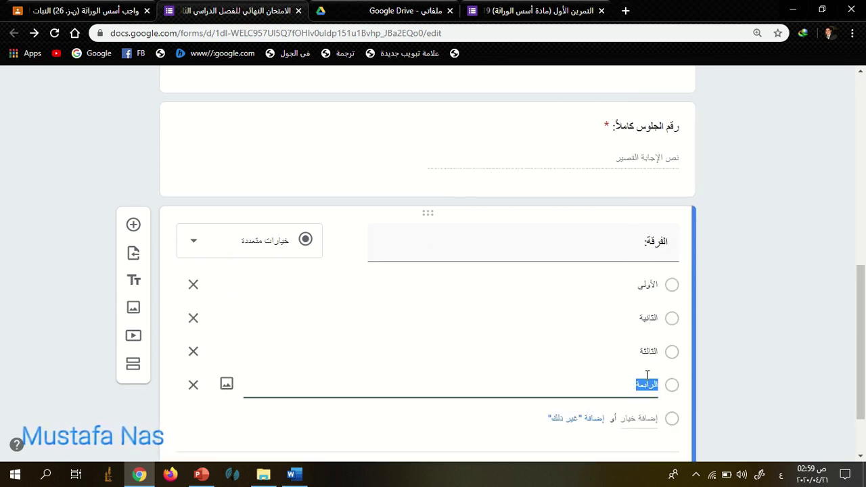
left_click(726, 292)
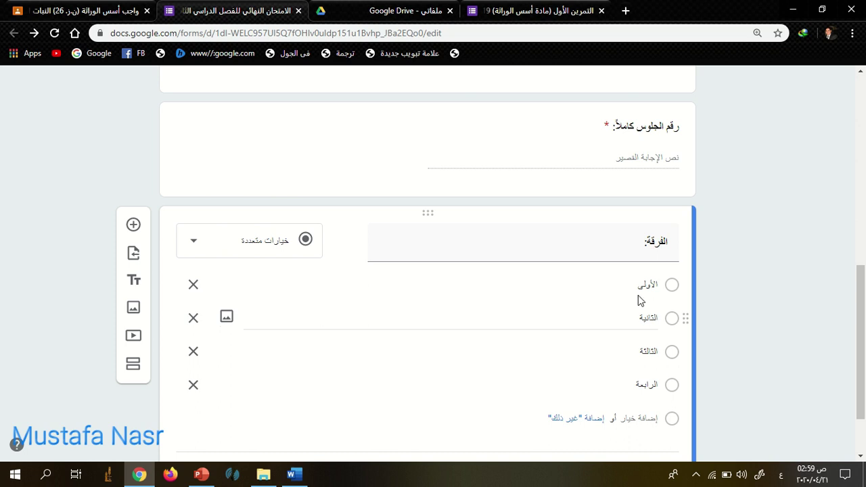
scroll(670, 324, "down", 1)
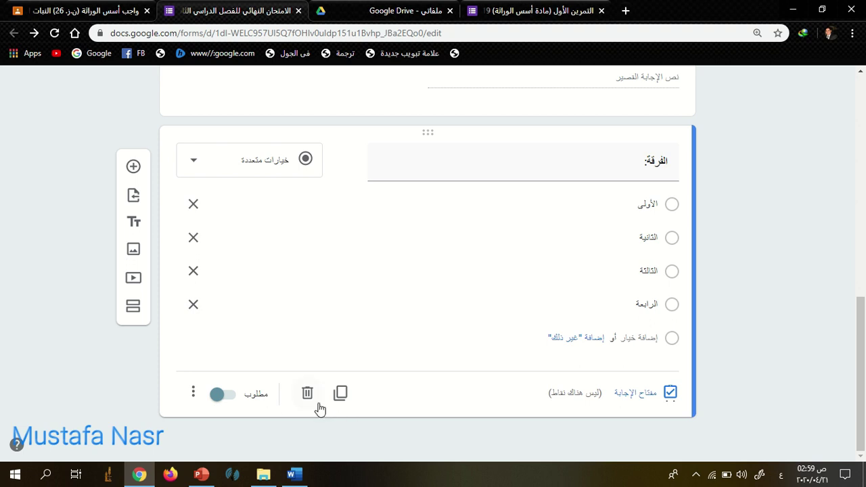
Duplicate the 'الفرقة:' question and replace the copy's title with 'الحالة:' copied from the Word document.
left_click(341, 395)
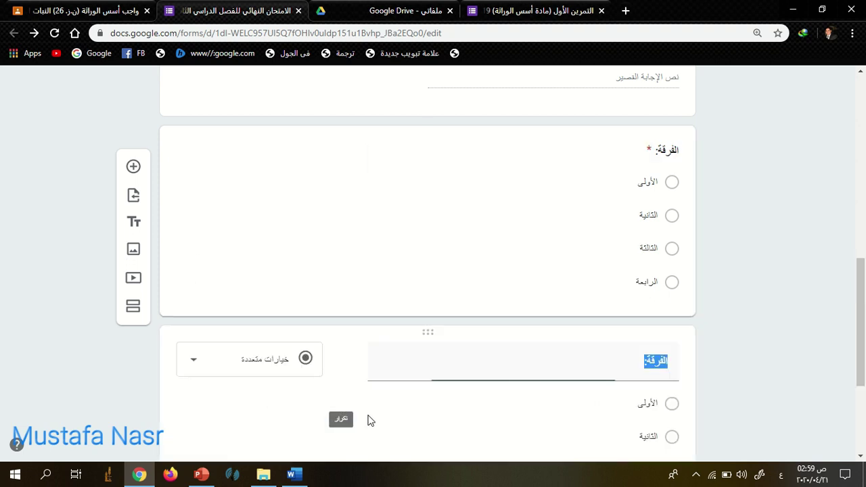
left_click(293, 473)
scroll(598, 313, "down", 3)
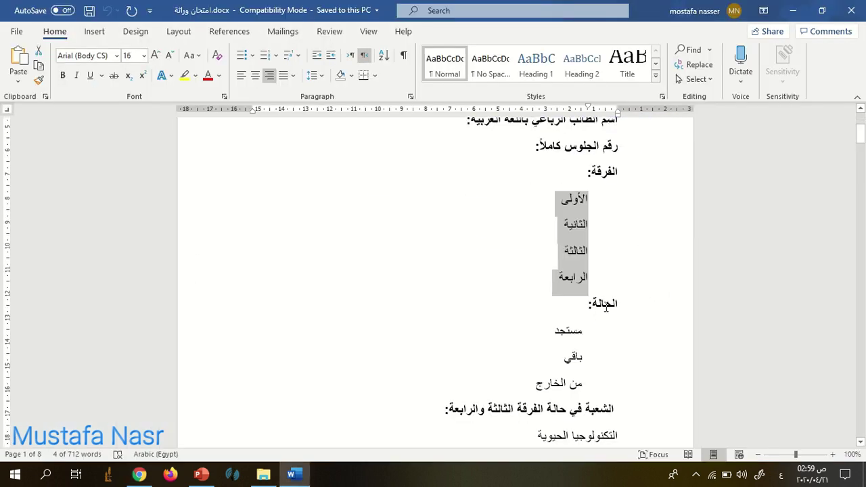
triple_click(614, 305)
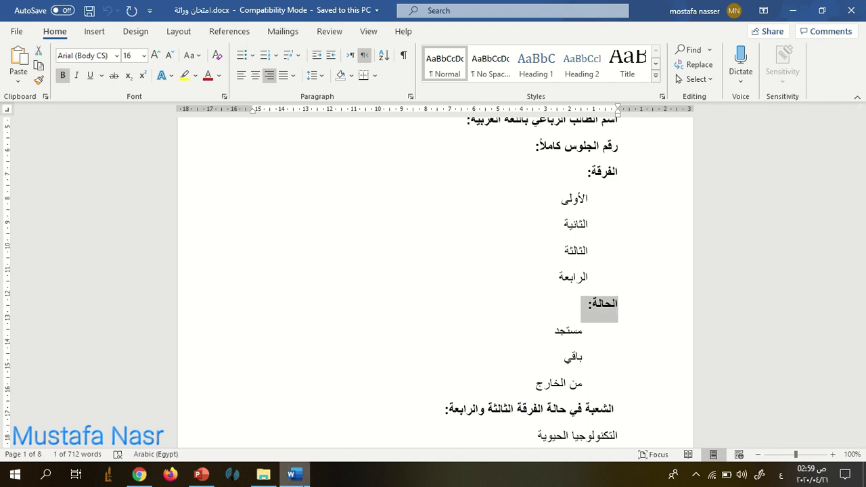
key("ctrl+c")
key("alt+Tab")
key("ctrl+v")
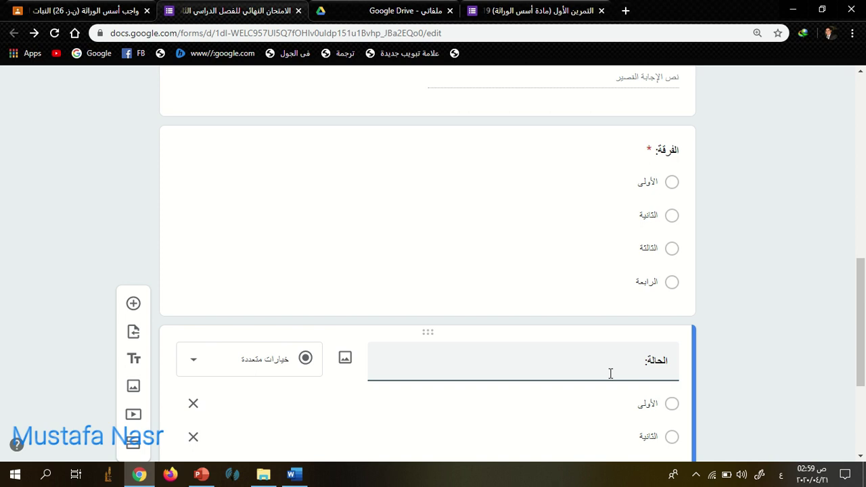
Delete the choices الرابعة, الثالثة and الثانية from the 'الحالة:' question.
scroll(610, 374, "down", 5)
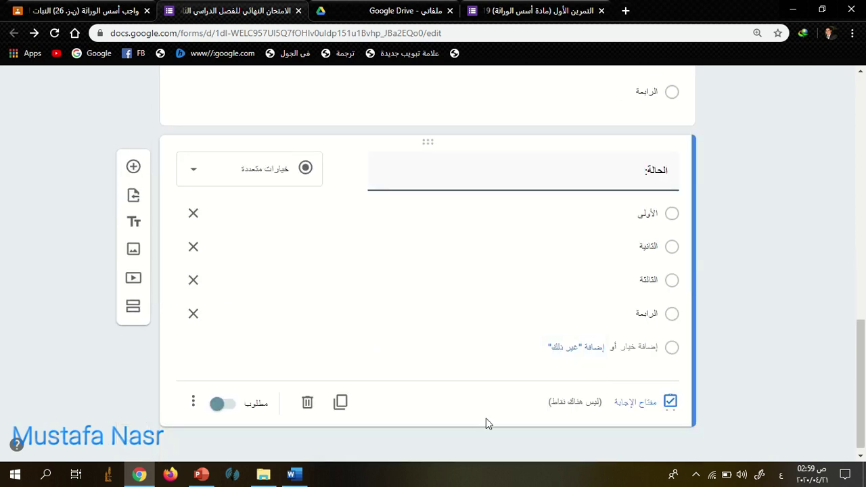
left_click(193, 313)
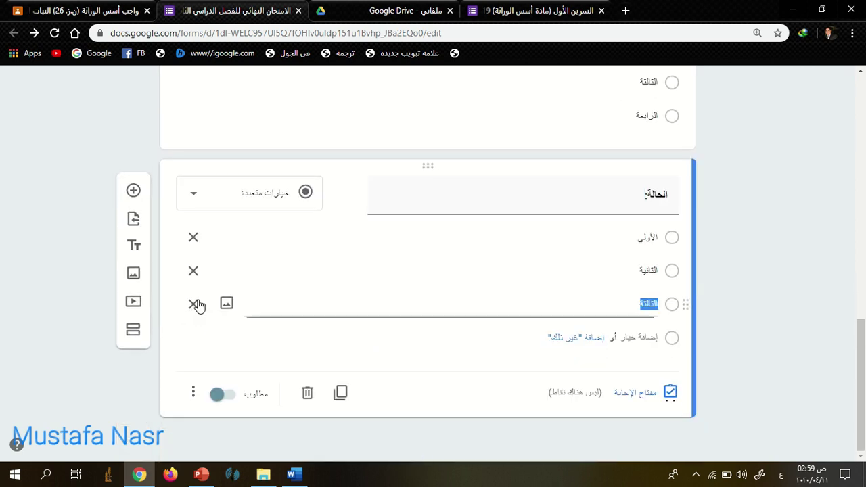
left_click(194, 302)
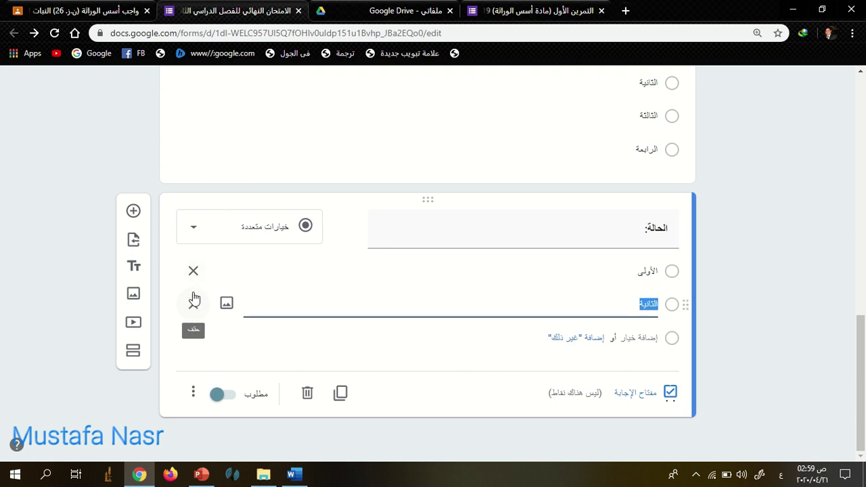
left_click(194, 303)
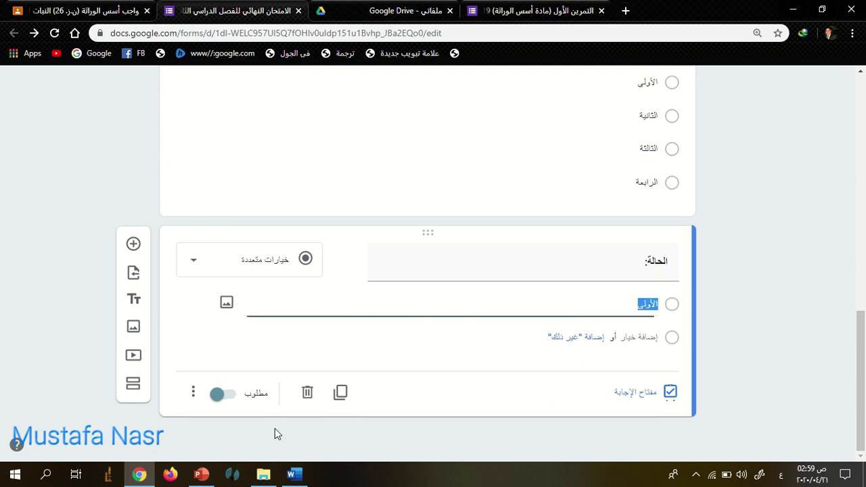
Replace the remaining choice of the 'الحالة:' question with مستجد, باقي and من الخارج copied from Word.
left_click(291, 473)
left_click_drag(589, 339, 495, 386)
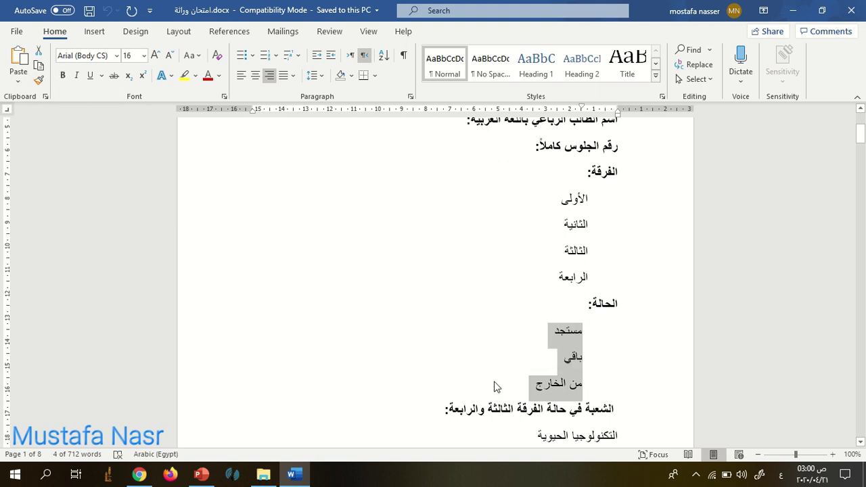
left_click(292, 474)
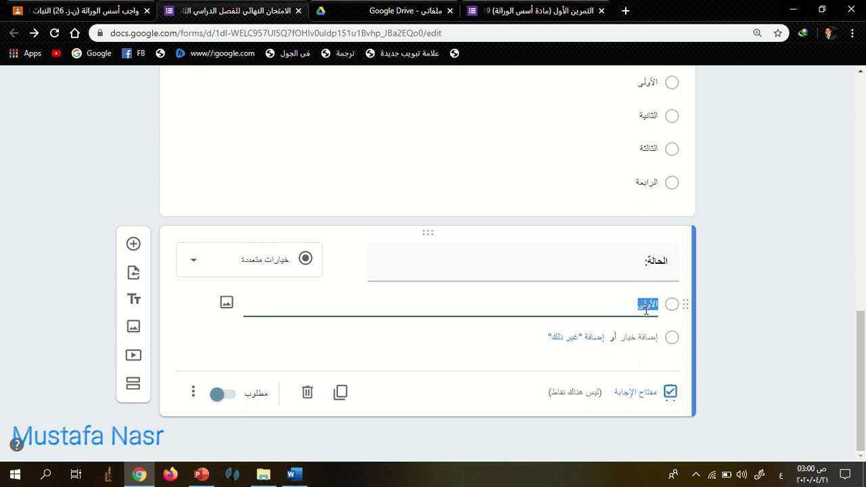
key("ctrl+v")
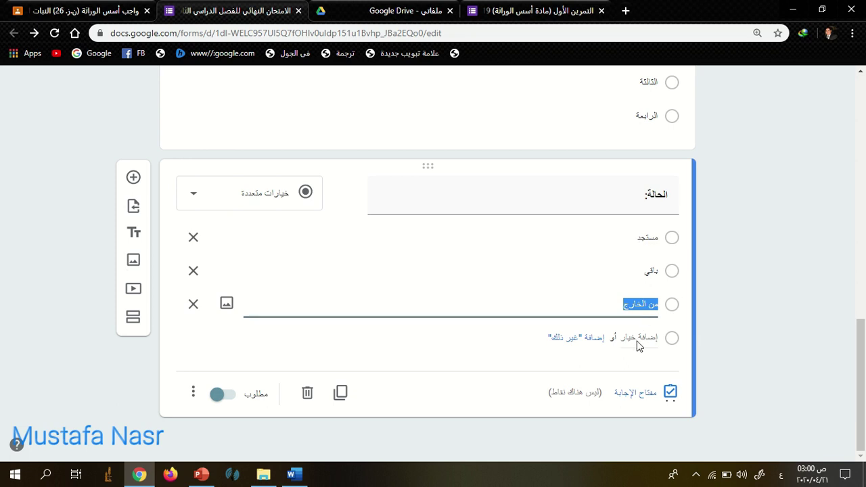
left_click(751, 286)
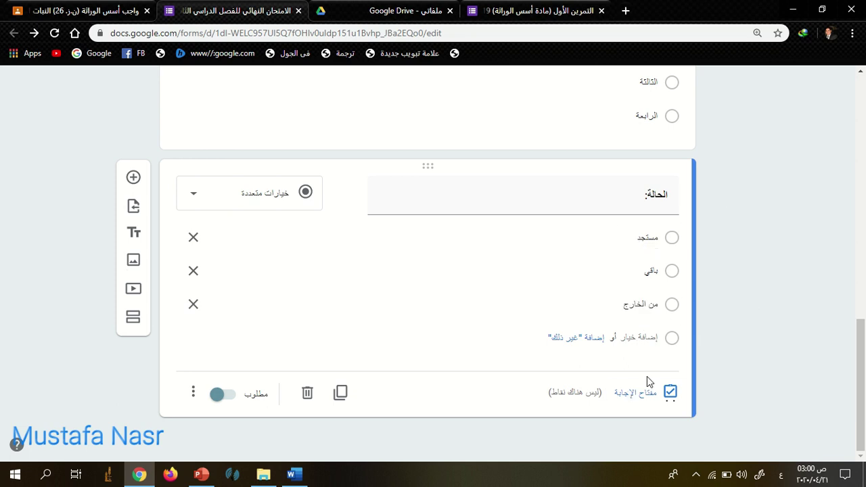
Duplicate the 'الحالة:' question and replace the copy's title with 'الشعبة في حالة الفرقة الثالثة والرابعة:' copied from Word.
left_click(349, 398)
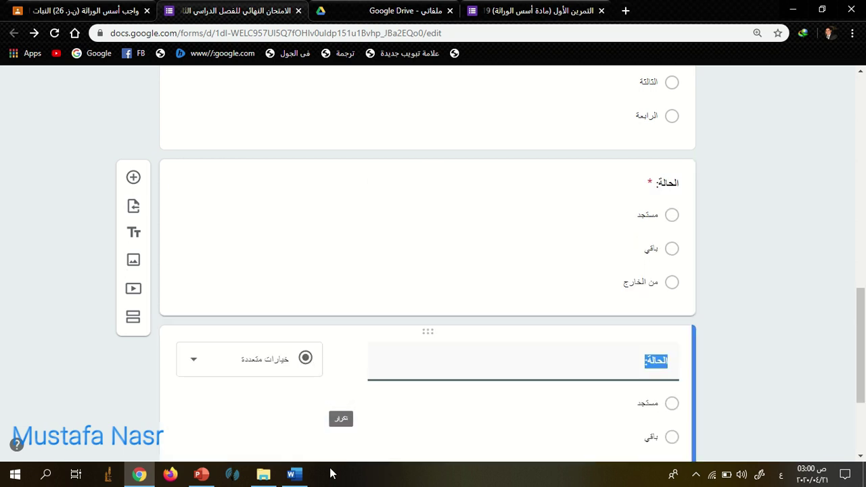
key("alt+Tab")
scroll(487, 366, "down", 3)
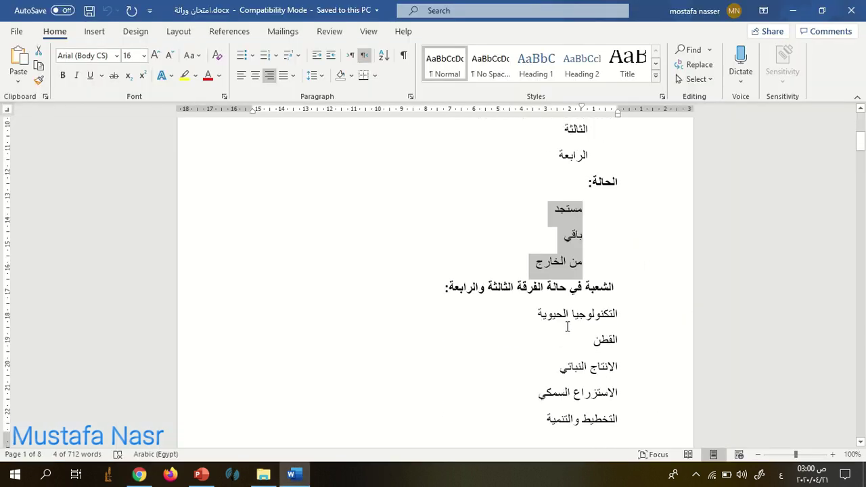
triple_click(560, 291)
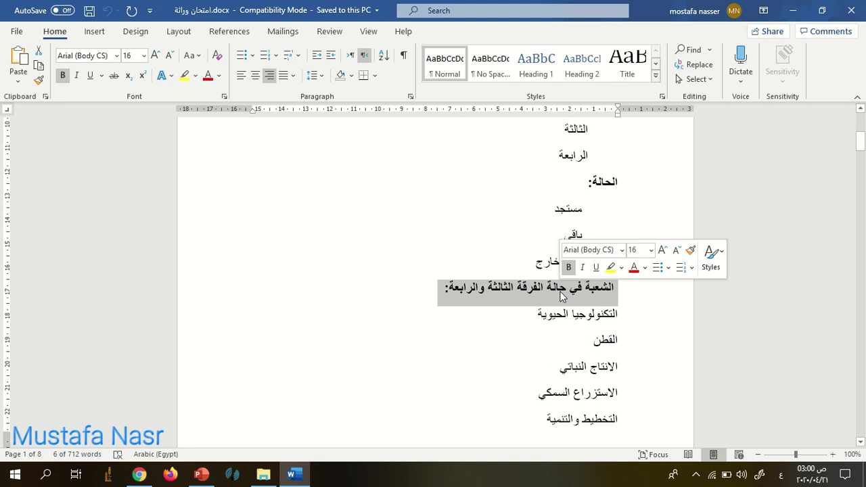
key("alt+Tab")
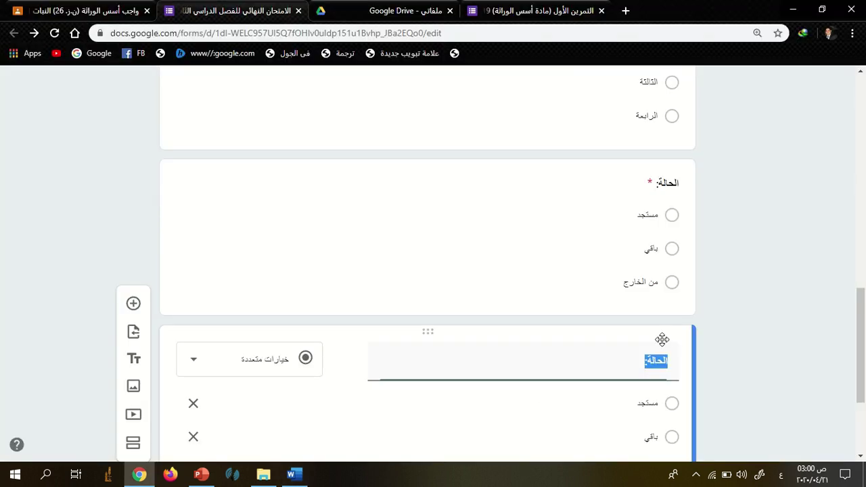
key("ctrl+v")
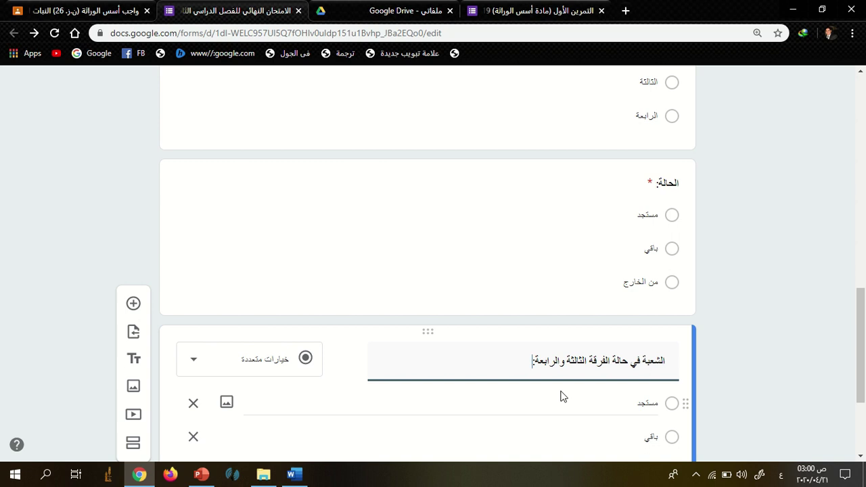
Replace the department question's choices with the six department names copied from Word, from التكنولوجيا الحيوية to الطبية والعطرية.
scroll(560, 397, "down", 1)
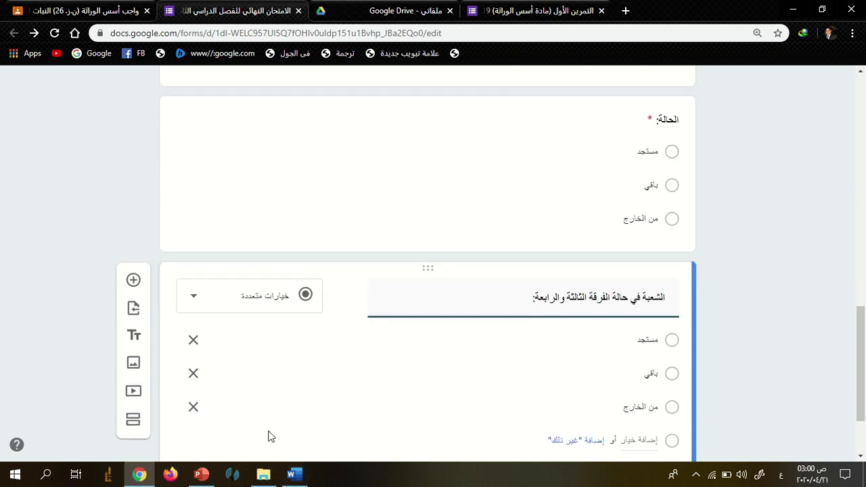
left_click(193, 374)
left_click(193, 374)
left_click(292, 474)
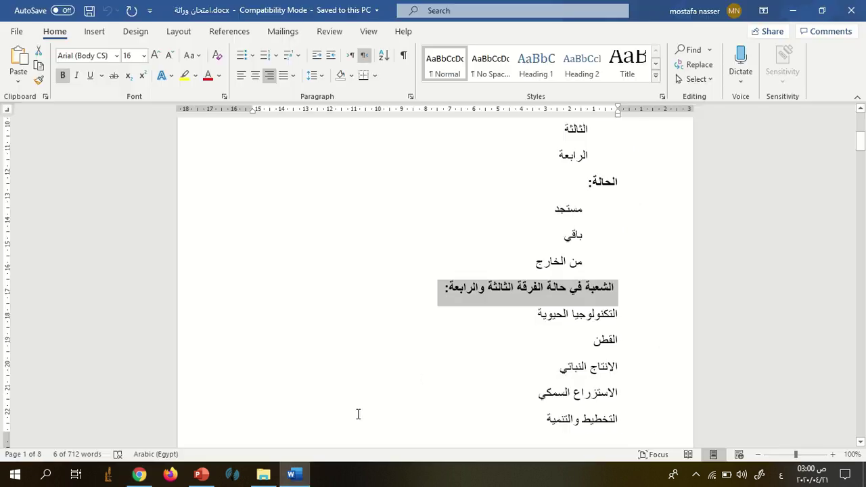
scroll(358, 411, "down", 2)
left_click_drag(623, 227, 476, 404)
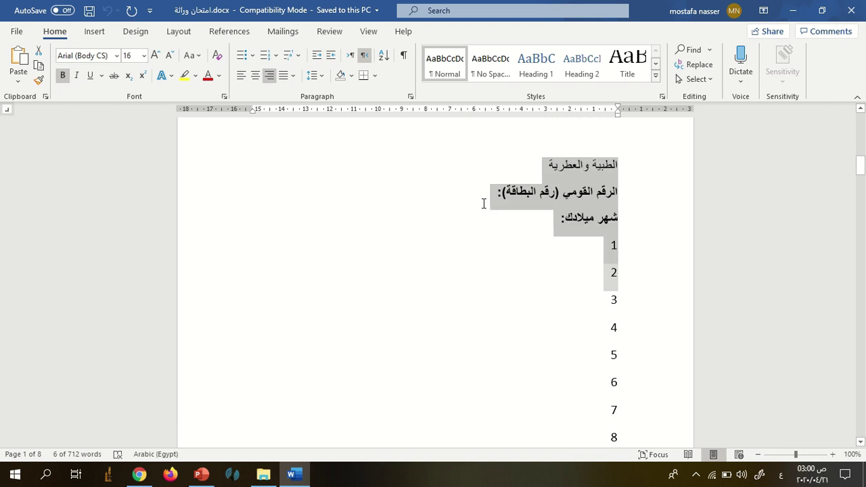
key("alt+Tab")
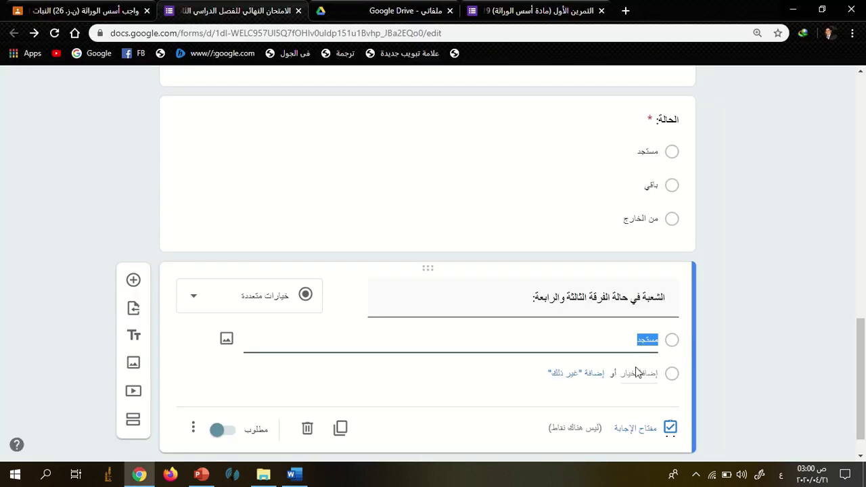
key("ctrl+v")
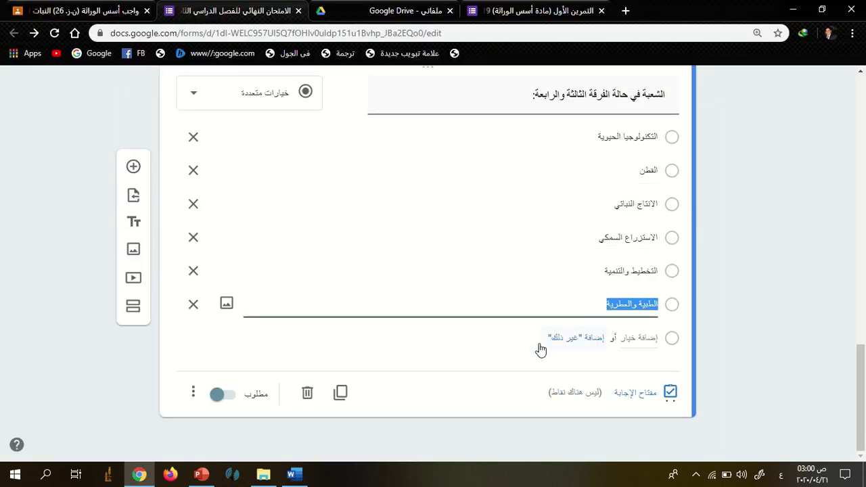
Make the department question optional, and retitle its duplicate 'الرقم القومي (رقم البطاقة):' with text copied from Word.
left_click(229, 395)
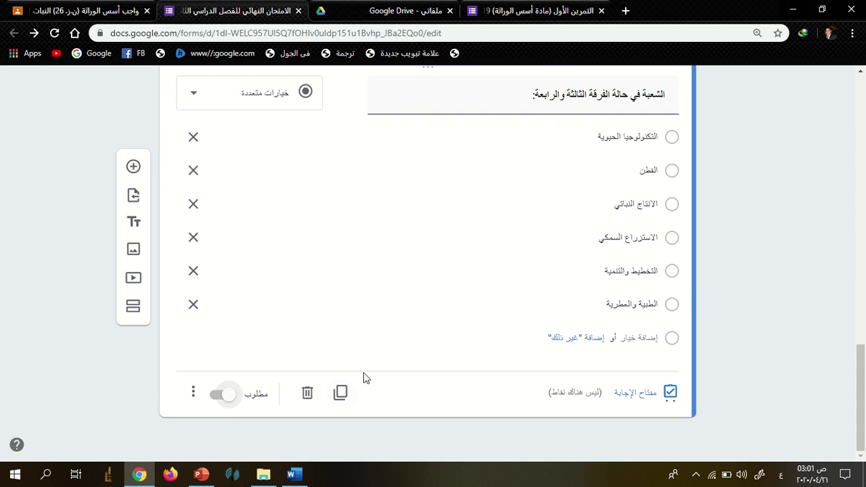
left_click(292, 474)
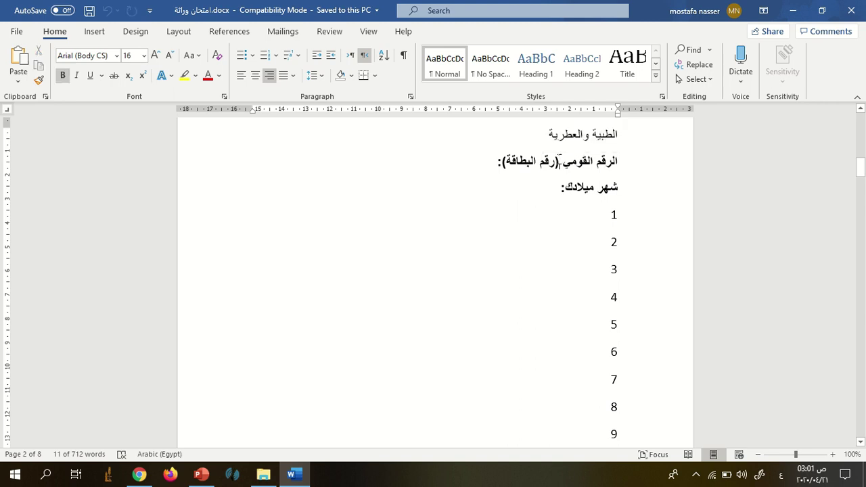
triple_click(560, 163)
key("ctrl+c")
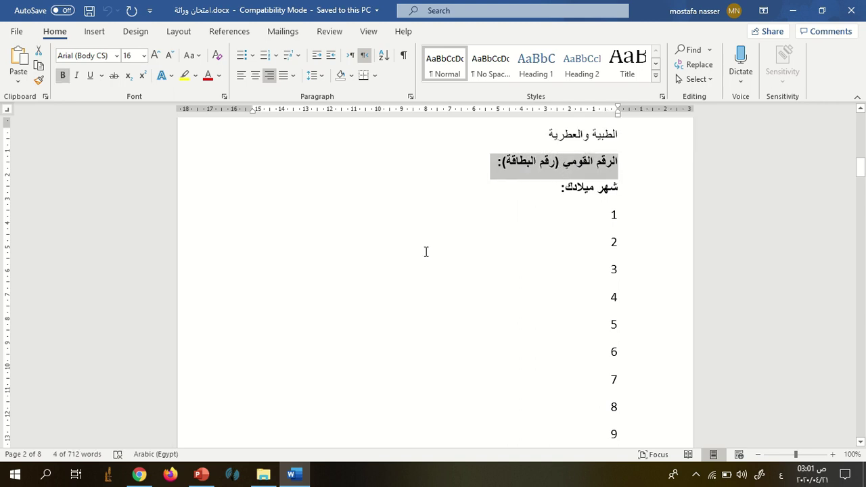
left_click(293, 474)
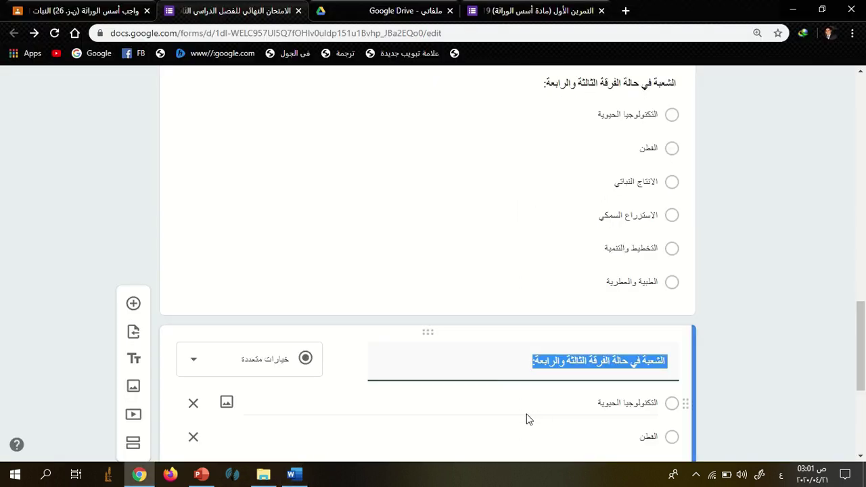
key("ctrl+v")
scroll(596, 385, "down", 2)
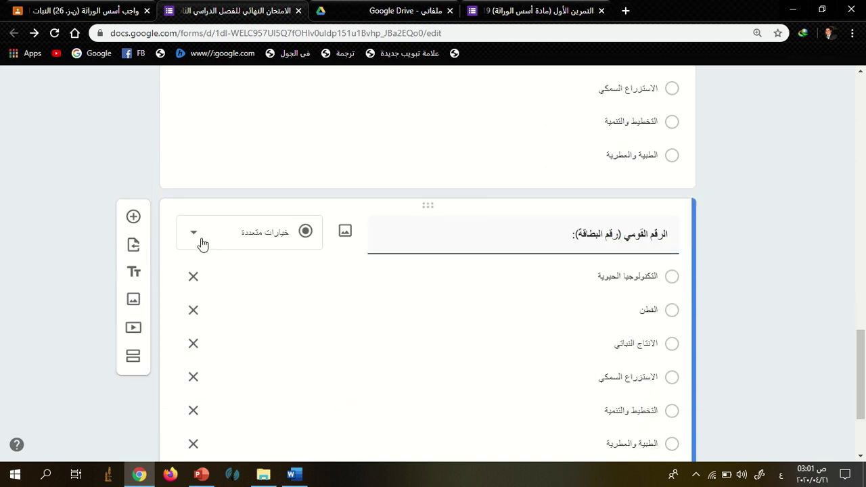
Change the 'الرقم القومي (رقم البطاقة):' question to a short answer (اجابة قصيرة) and make it required.
left_click(205, 244)
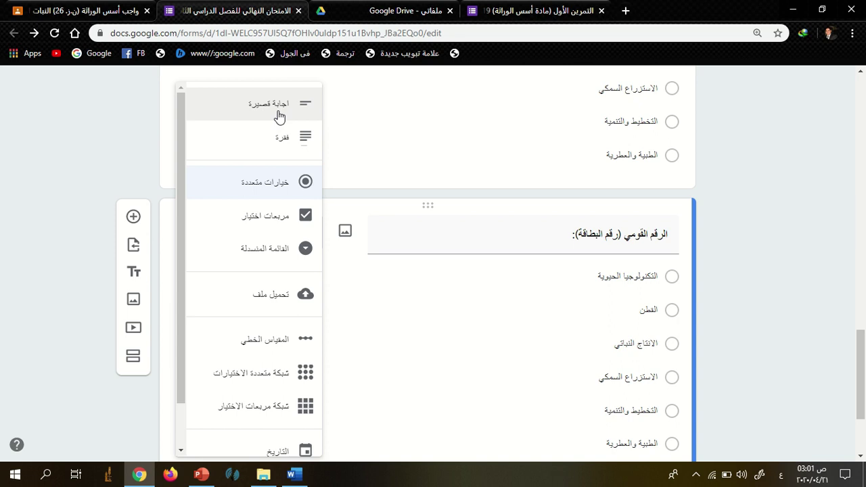
left_click(280, 117)
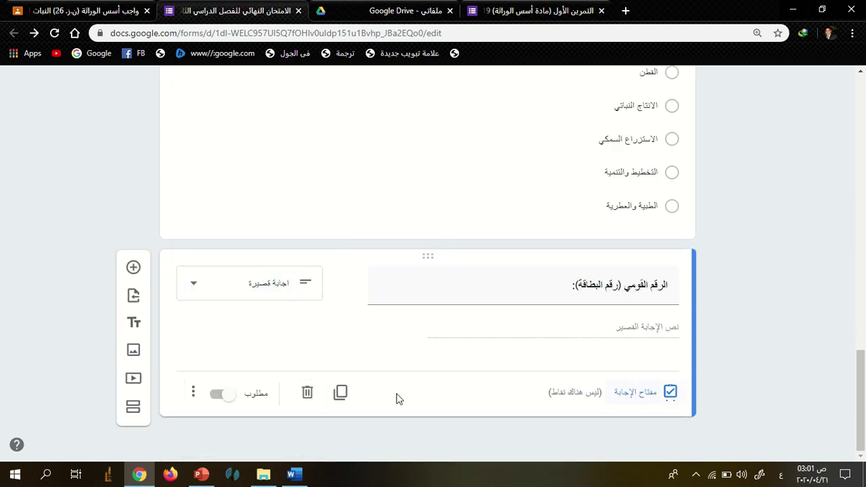
left_click(218, 394)
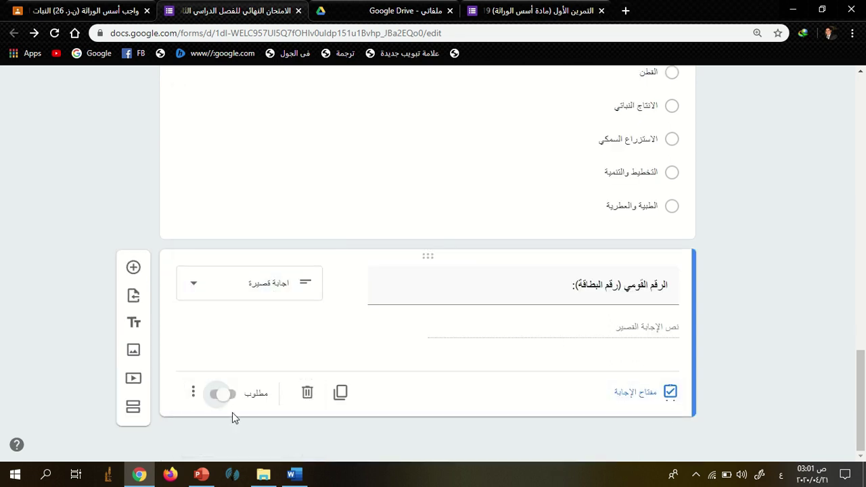
Add response validation to the national ID question that accepts only a whole number (رقم, عدد صحيح).
left_click(192, 393)
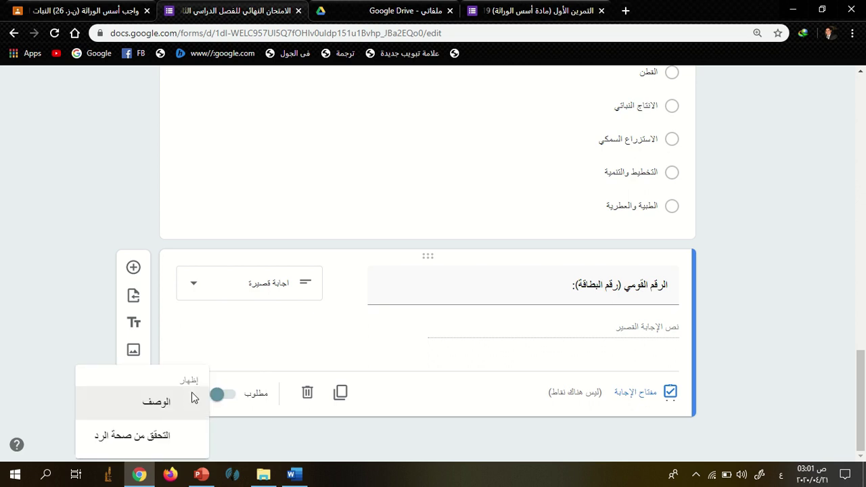
left_click(161, 436)
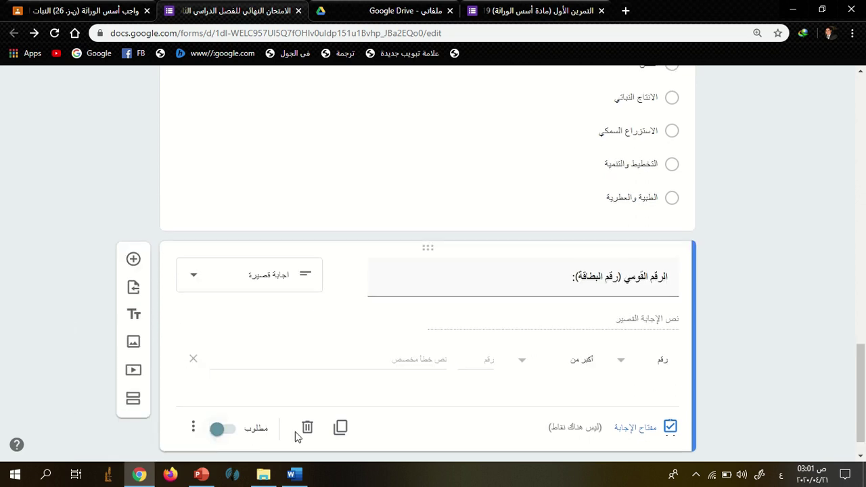
left_click(528, 372)
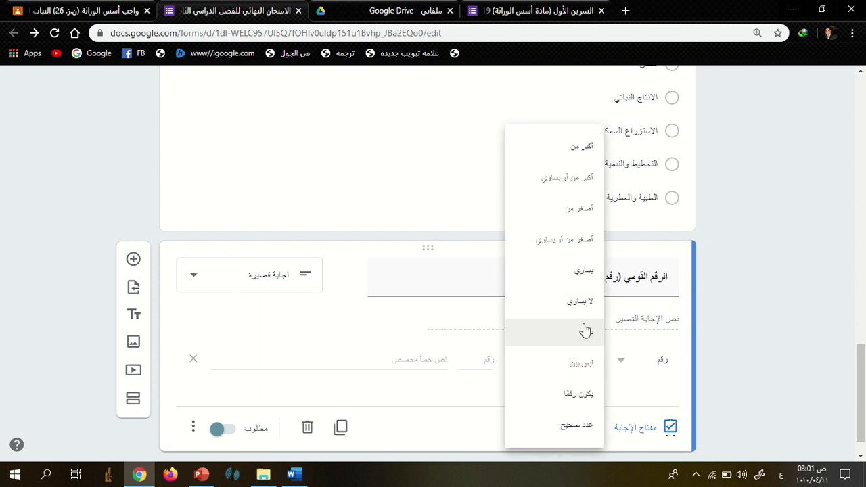
left_click(579, 432)
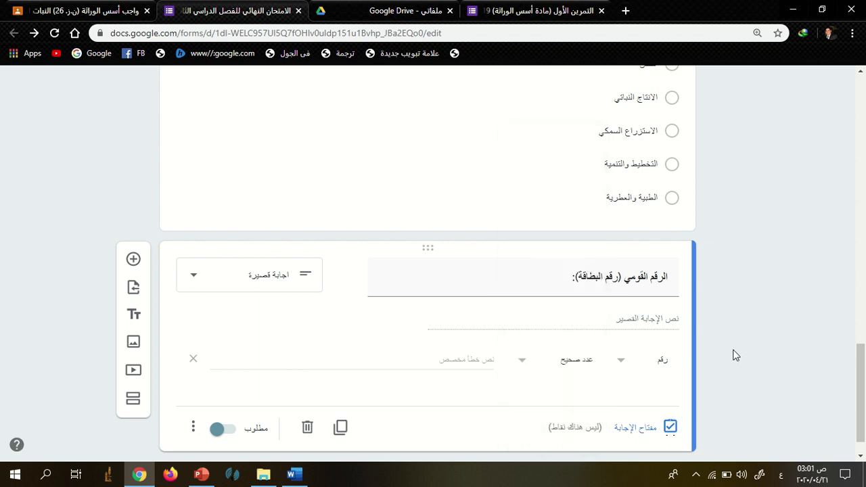
Duplicate the national ID question and replace the copy's title with 'شهر ميلادك:' copied from Word.
scroll(644, 312, "down", 1)
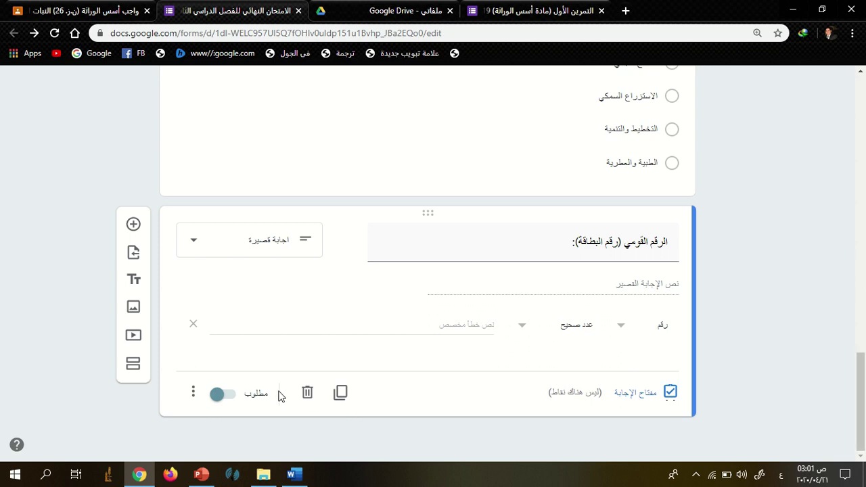
left_click(340, 393)
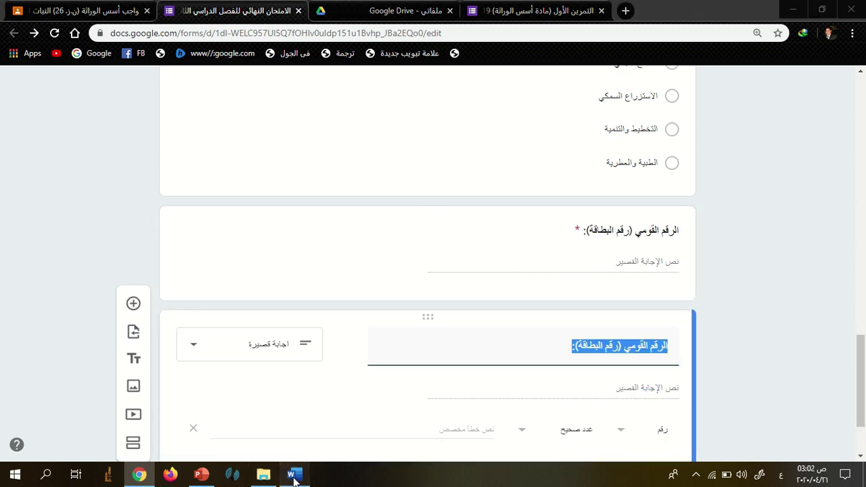
left_click(294, 477)
triple_click(601, 193)
key("ctrl+c")
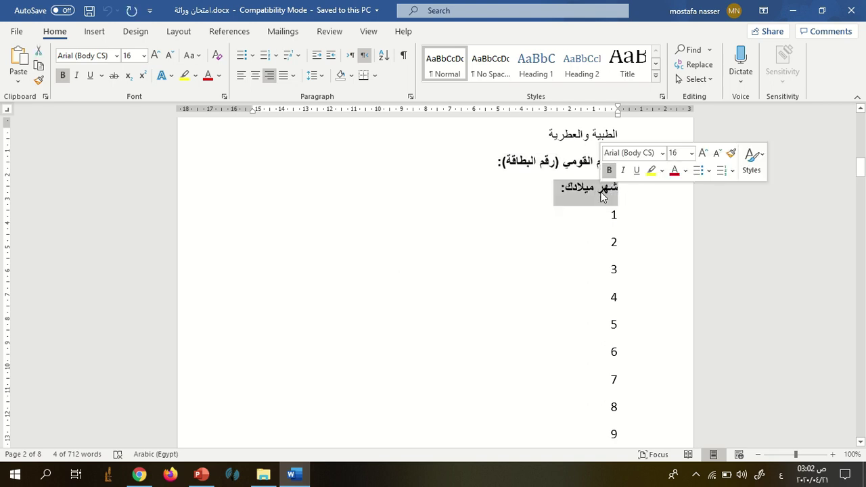
left_click(291, 473)
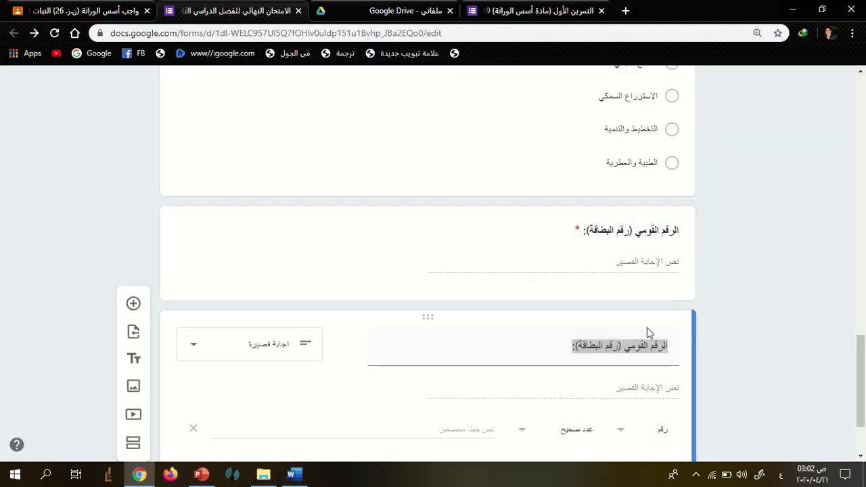
key("ctrl+v")
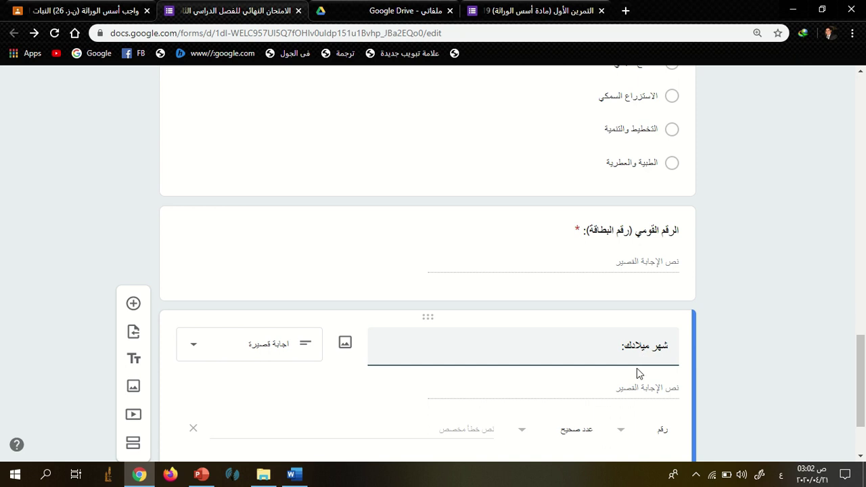
Change the 'شهر ميلادك:' question's type to multiple choice (خيارات متعددة).
scroll(609, 366, "down", 2)
left_click(226, 255)
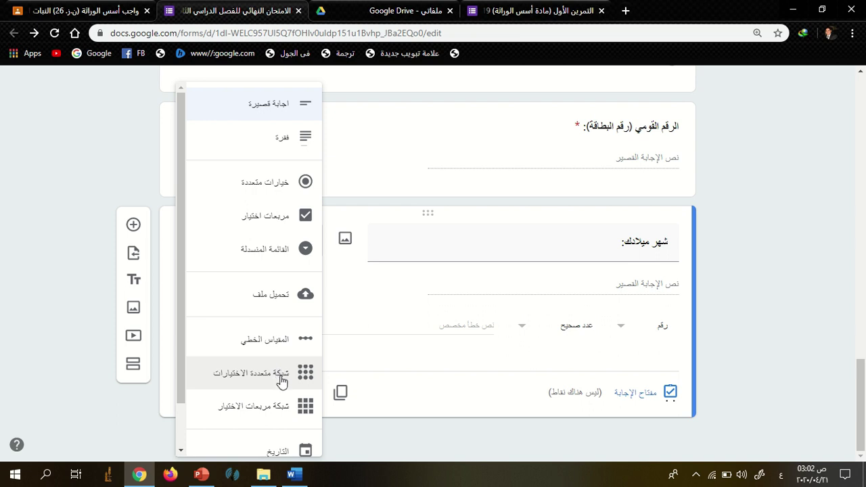
left_click(263, 184)
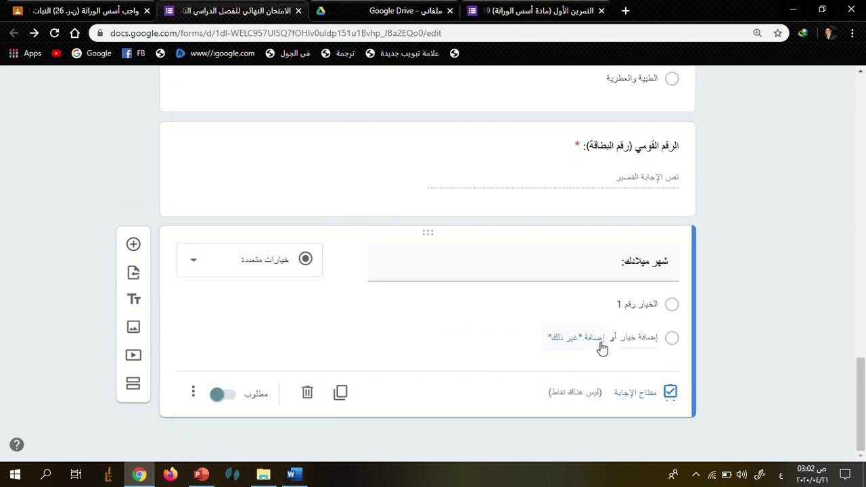
Fill the 'شهر ميلادك:' question's choices with the month numbers 1 to 12 copied from Word.
left_click(292, 474)
scroll(507, 270, "down", 2)
left_click_drag(613, 155, 599, 361)
key("ctrl+c")
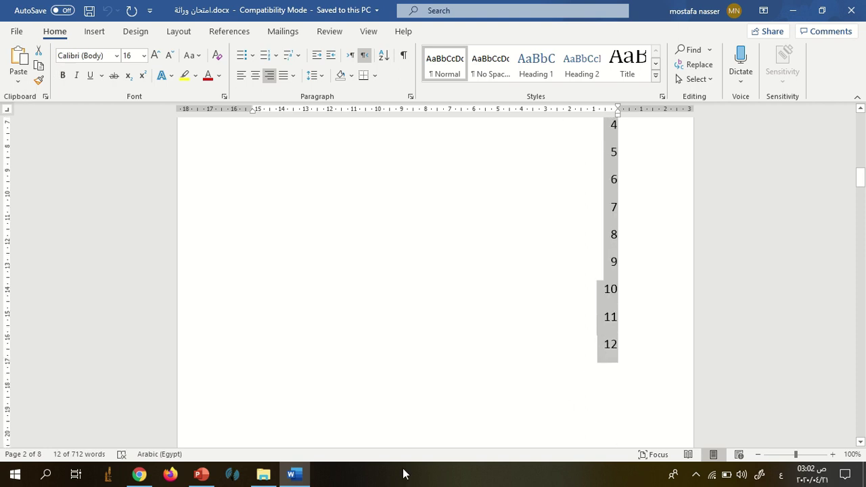
left_click(287, 473)
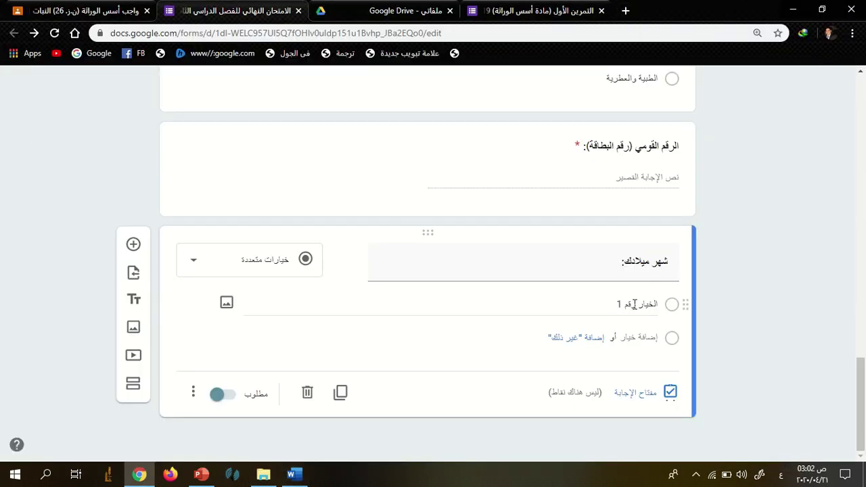
left_click(634, 304)
key("ctrl+v")
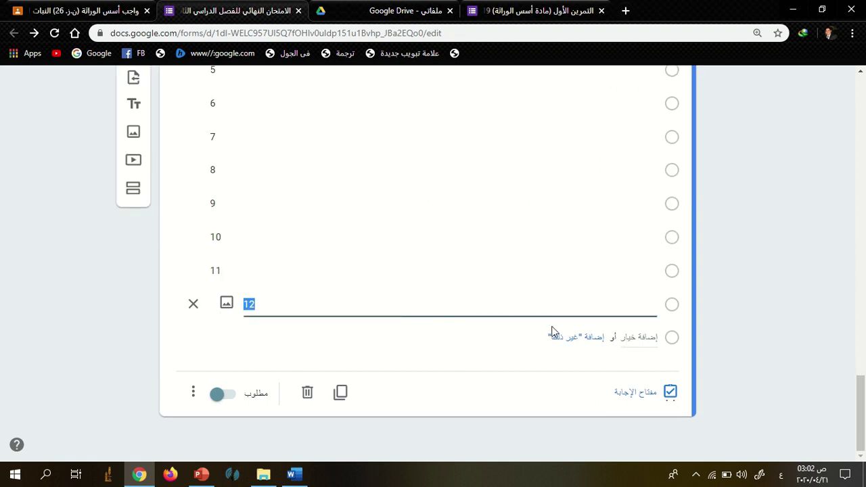
scroll(325, 265, "up", 3)
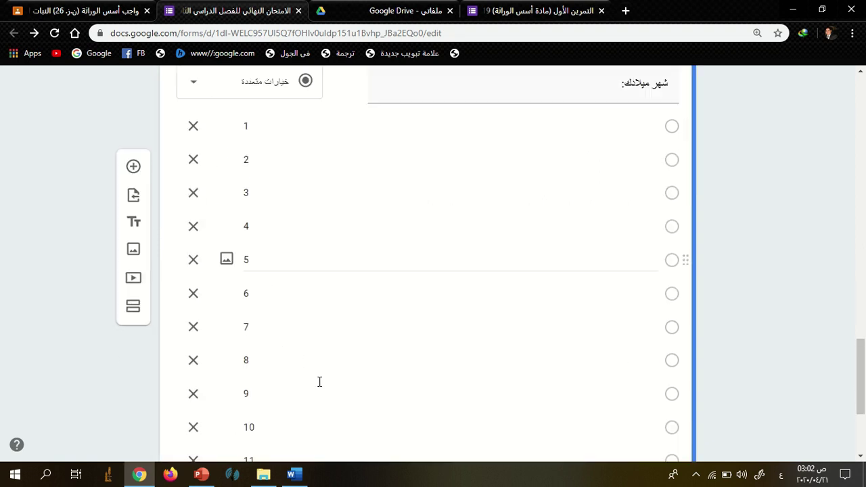
scroll(390, 354, "up", 2)
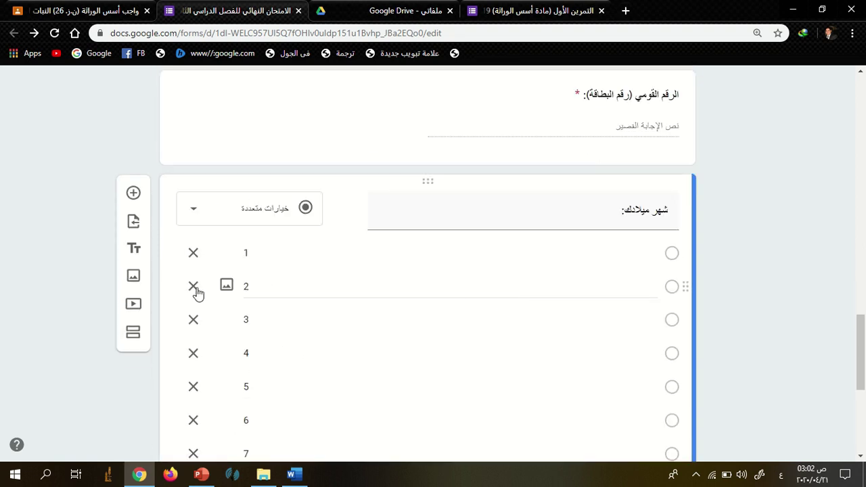
left_click(274, 251)
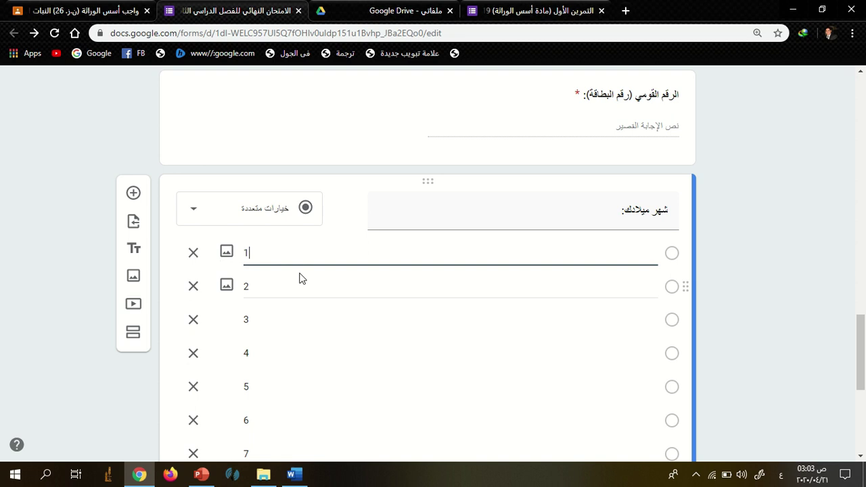
Enable going to a section based on the answer for the 'شهر ميلادك:' question and view choice 1's destination options.
scroll(386, 311, "down", 5)
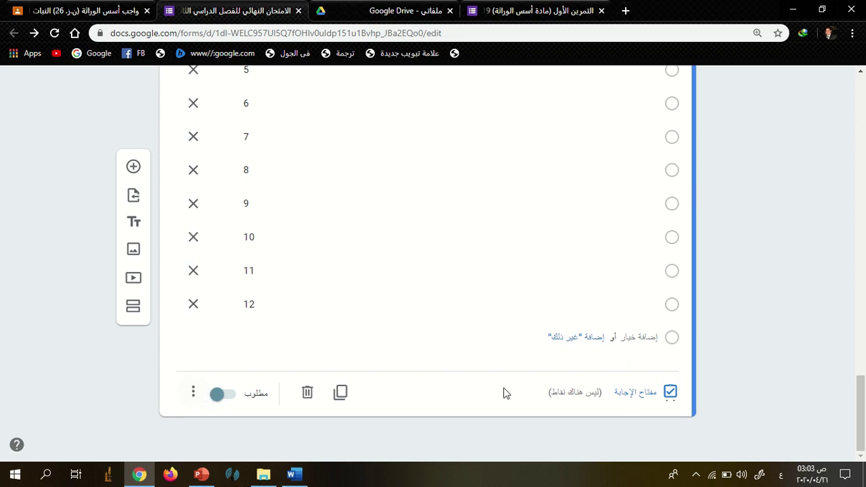
left_click(191, 393)
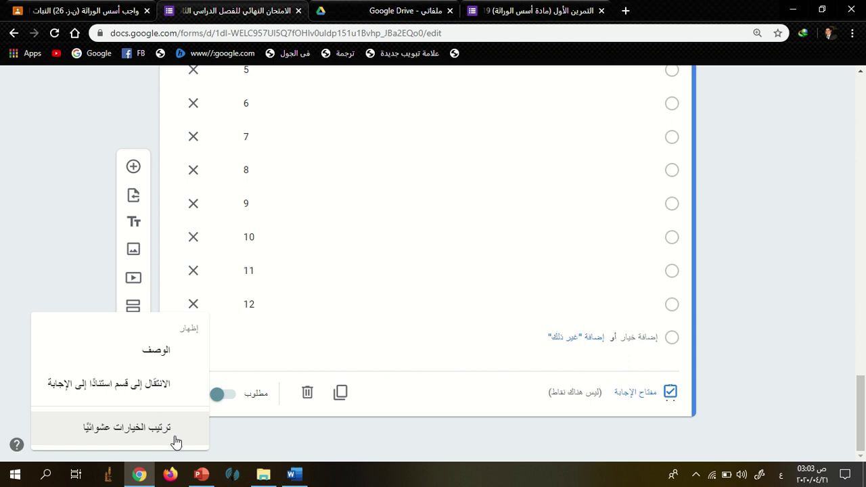
left_click(160, 402)
scroll(459, 257, "up", 4)
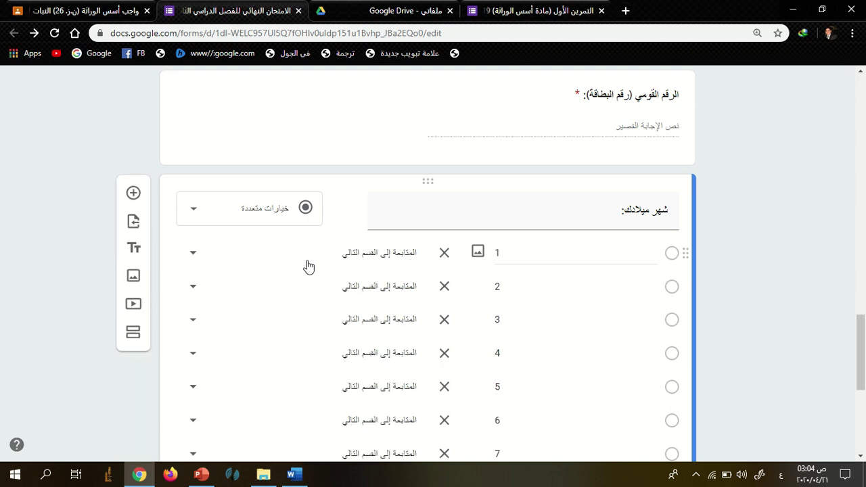
left_click(193, 254)
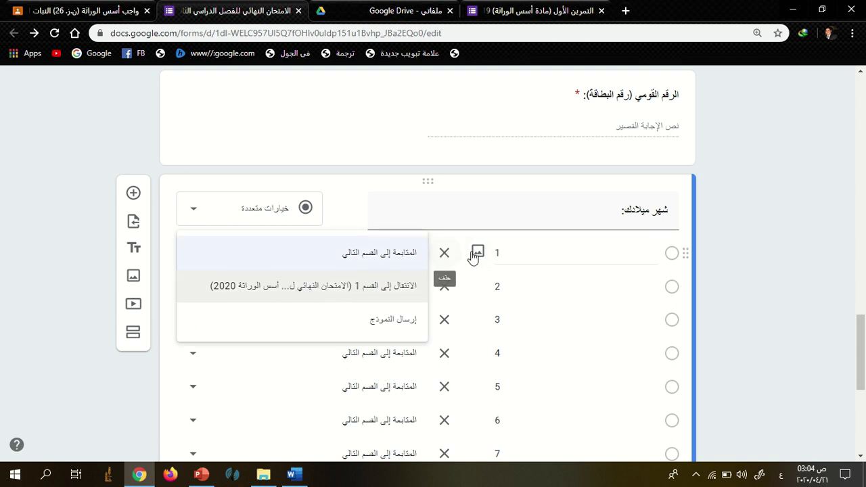
left_click(547, 248)
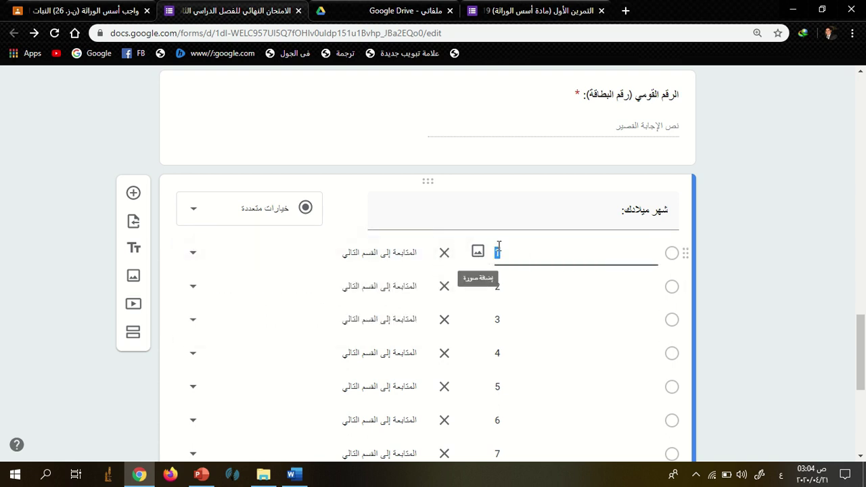
left_click(271, 261)
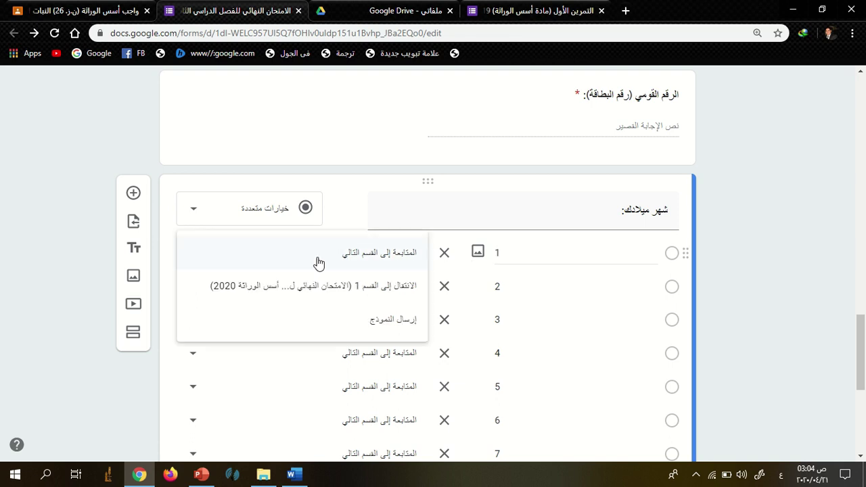
left_click(766, 281)
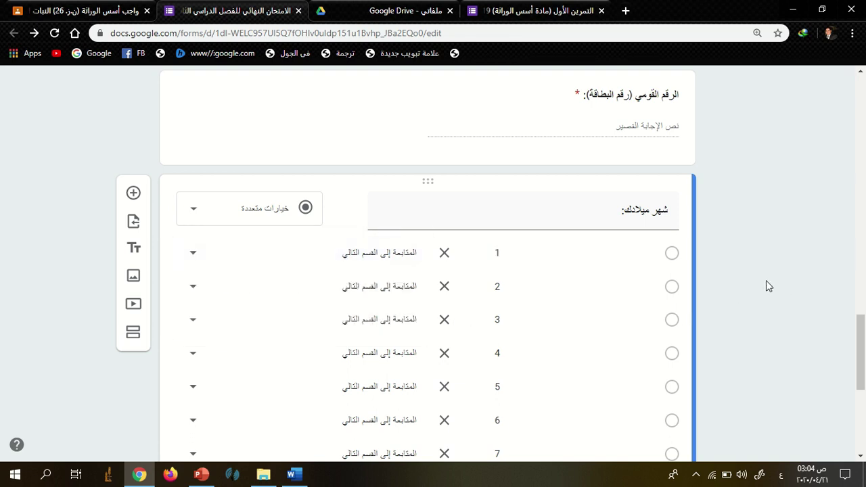
Add a new section after the birth month question and title it 'نموذج 1'.
scroll(734, 301, "down", 5)
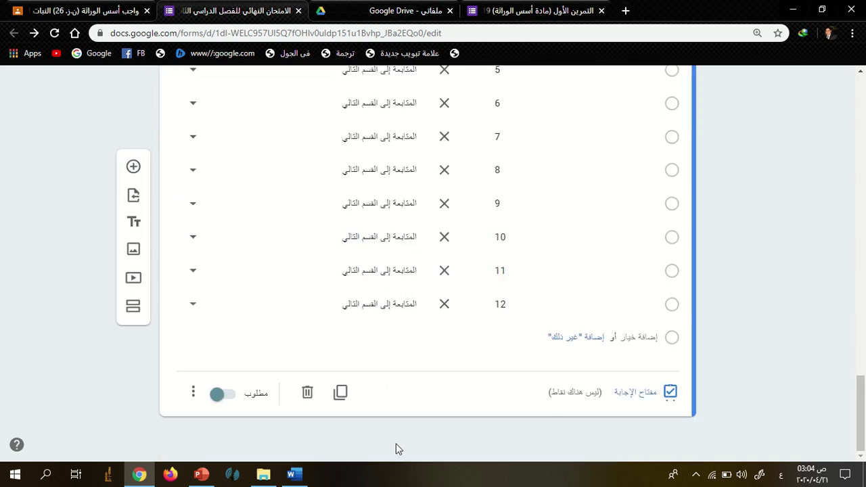
scroll(504, 347, "up", 10)
left_click(133, 310)
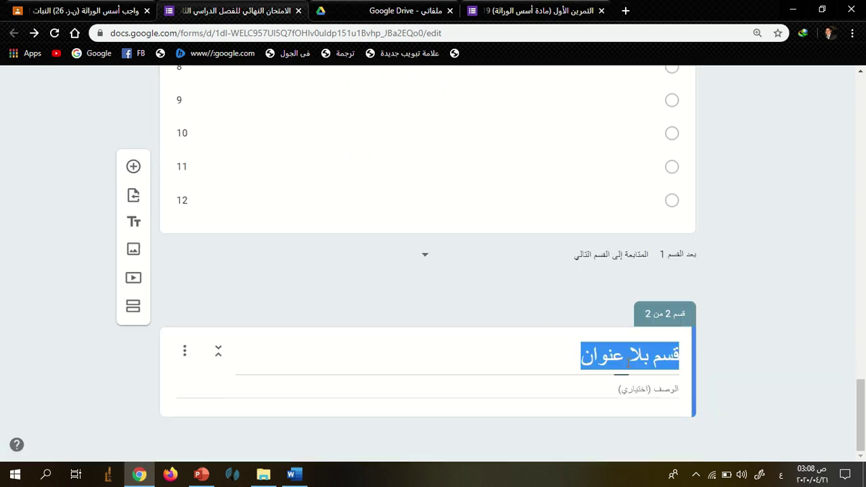
type("نموذج 1")
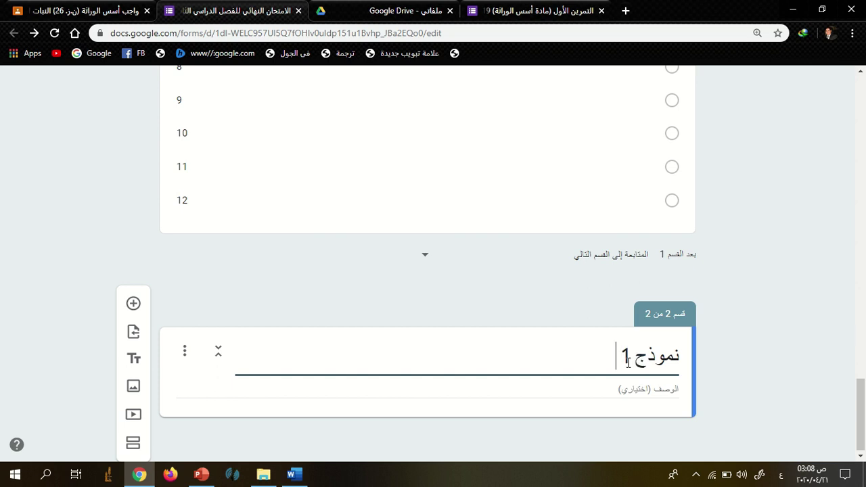
Extend the second section's title to 'نموذج 1 أجب على الأسئلة الأتية'.
type(" أجب على ال")
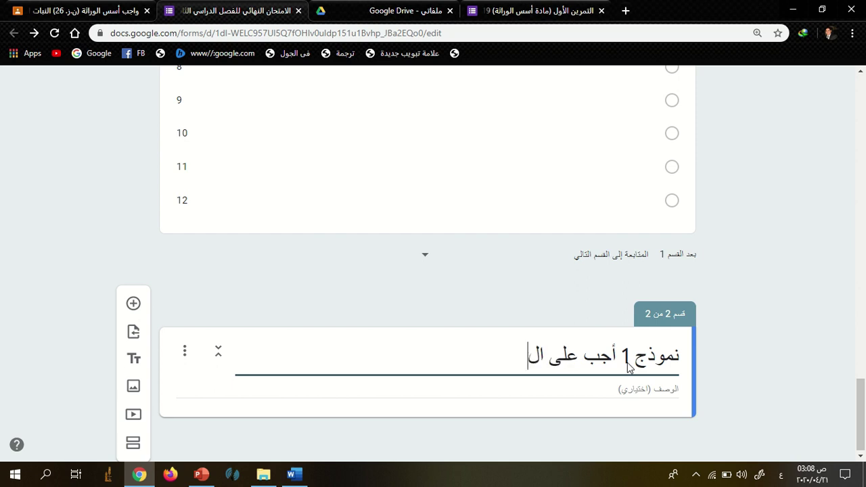
type("أسئلة")
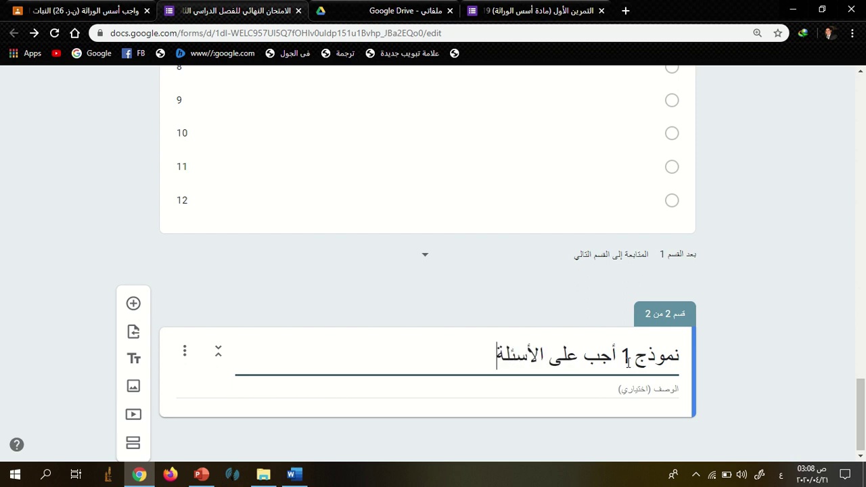
type(" الأتية")
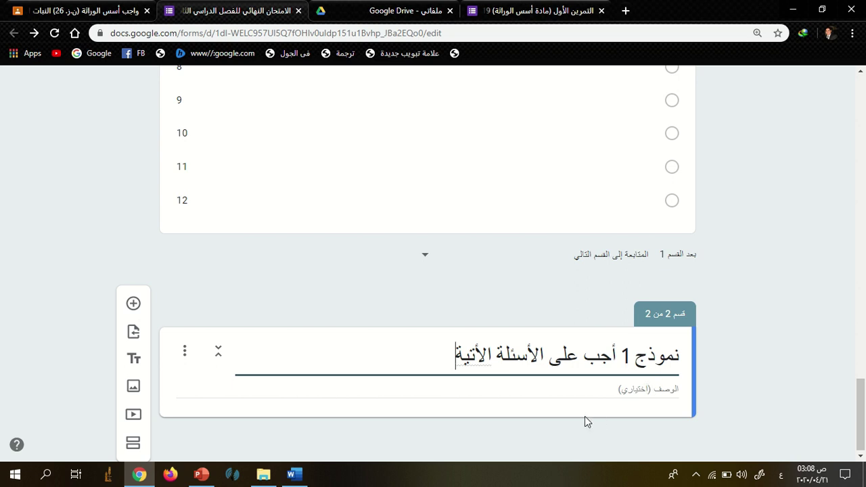
Add a new multiple-choice question to the 'نموذج 1' section and view the available question types.
left_click(133, 304)
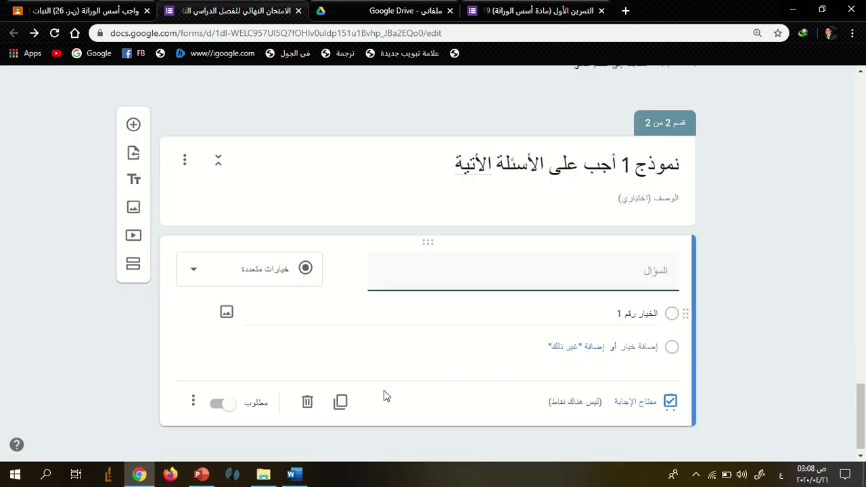
left_click(194, 273)
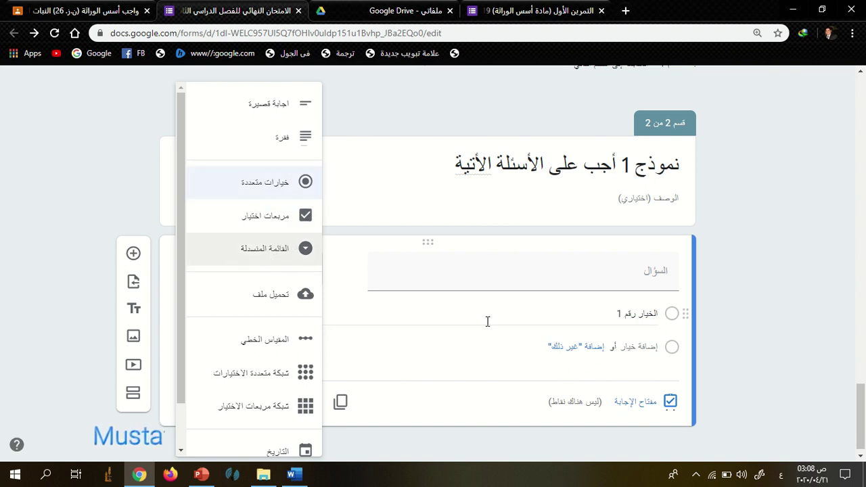
left_click(768, 269)
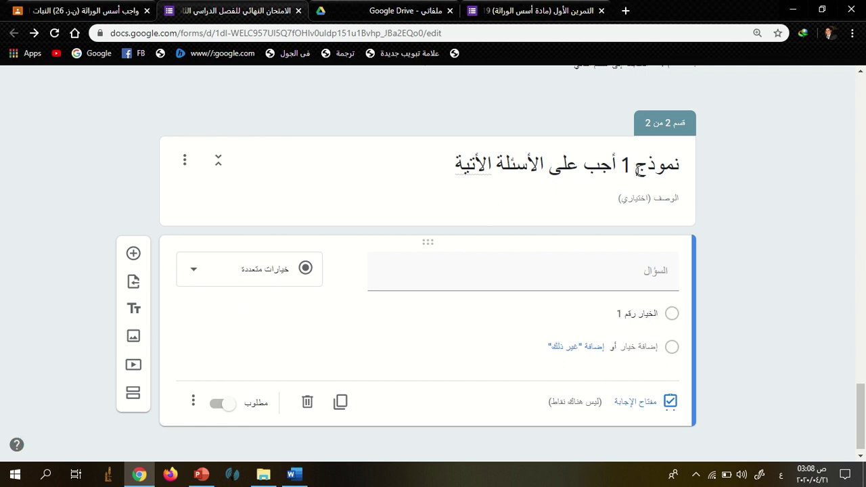
Replace the wording after 'نموذج 1' in the section title so it reads 'نموذج 1 اختر صح أو خطأ'.
triple_click(452, 166)
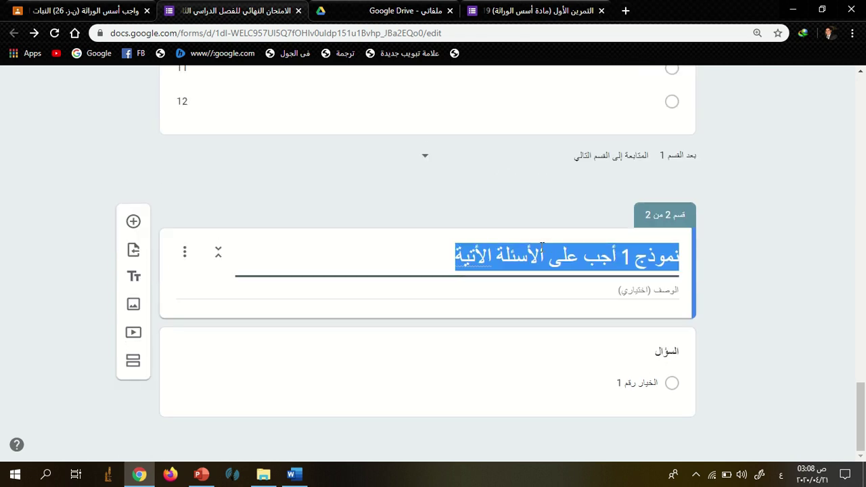
left_click(526, 257)
left_click_drag(443, 249, 617, 265)
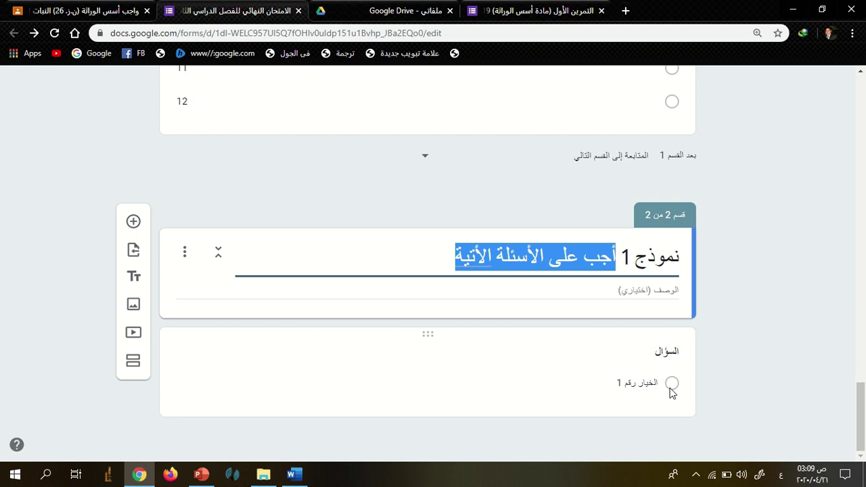
key("BackSpace")
type("اختر ص")
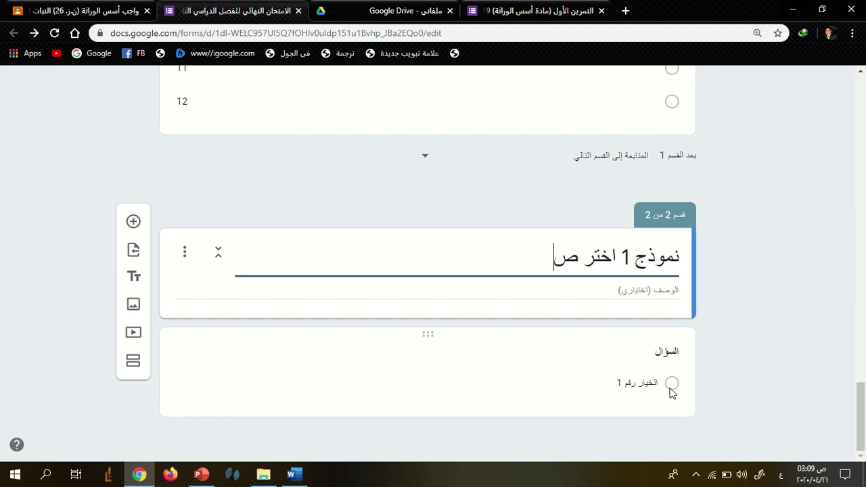
type("ح أو خطأ")
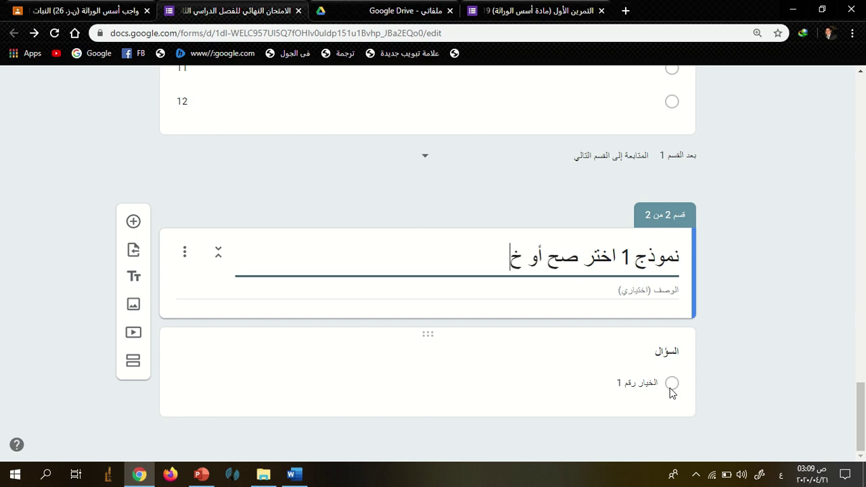
Copy the statement 'مندل هو مؤسس علم الوراثة.' from the Word exam document into the new question's text in the form.
left_click(293, 474)
scroll(497, 307, "down", 5)
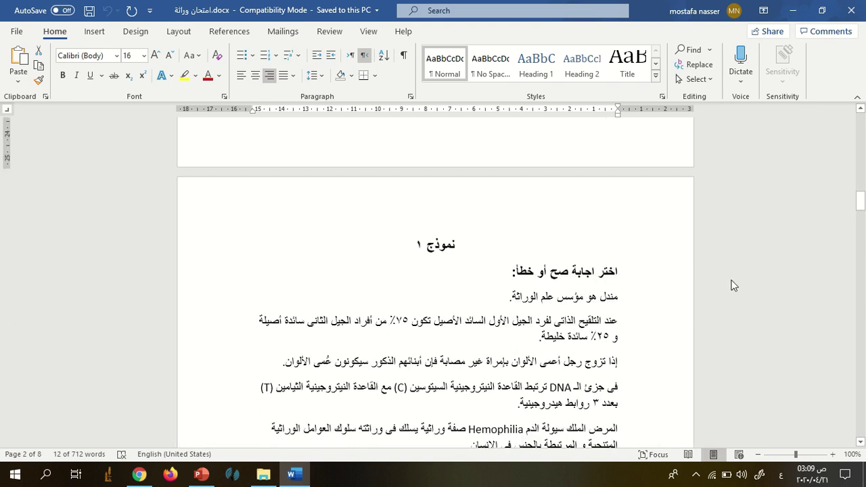
left_click_drag(601, 291, 505, 299)
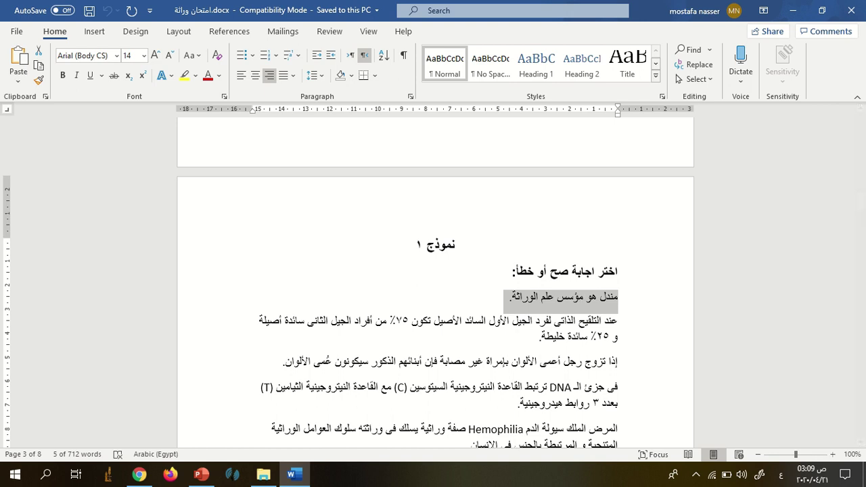
key("alt+Tab")
scroll(489, 350, "down", 2)
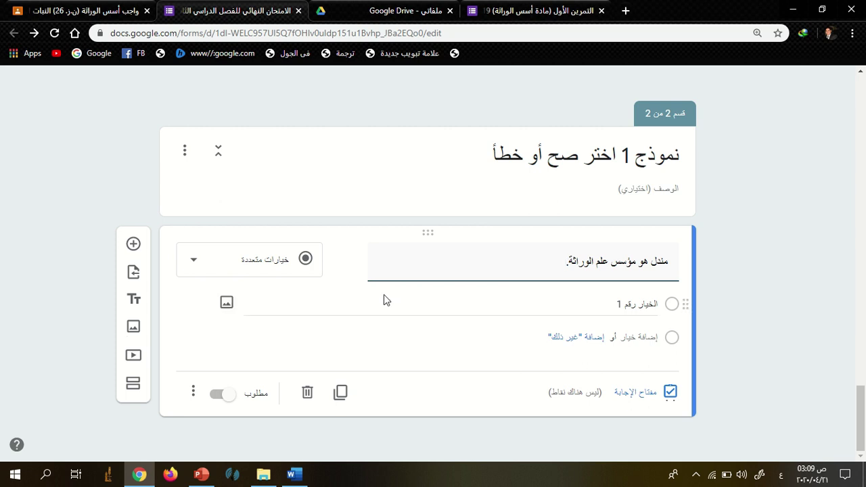
Give the Mendel question the choices 'صح' and 'خطأ' and shuffle its option order.
left_click(475, 310)
type("صح")
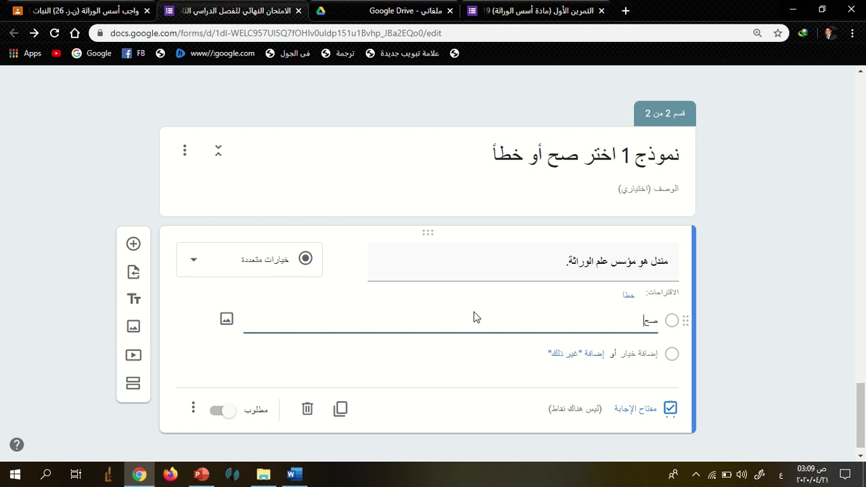
left_click(629, 296)
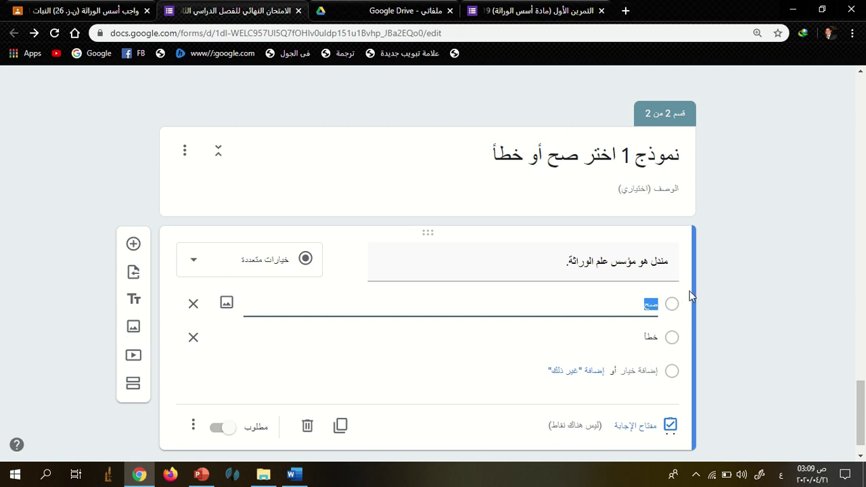
left_click(767, 284)
scroll(767, 284, "down", 1)
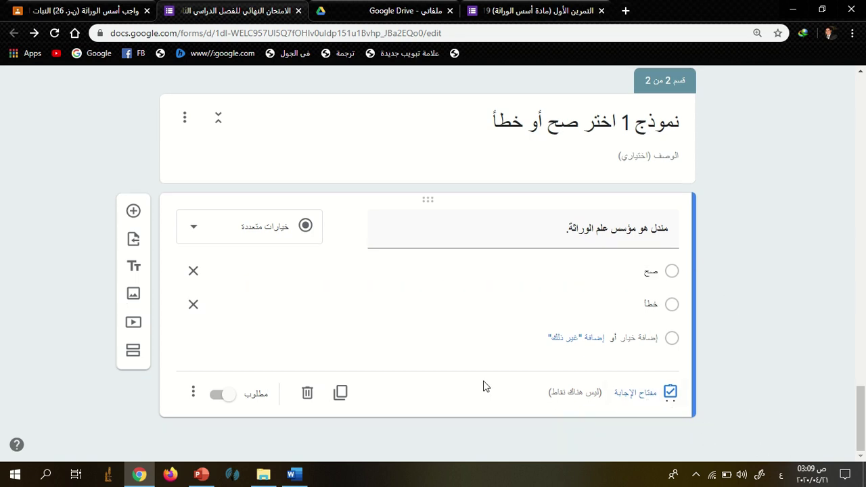
left_click(194, 394)
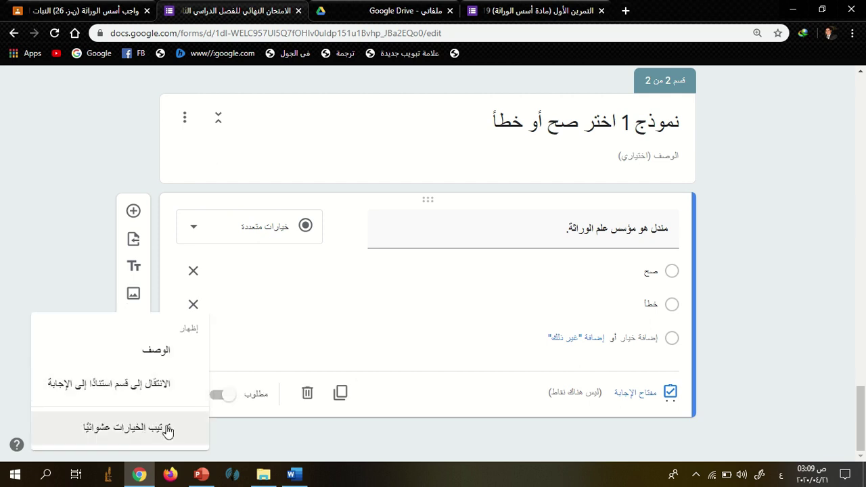
left_click(147, 428)
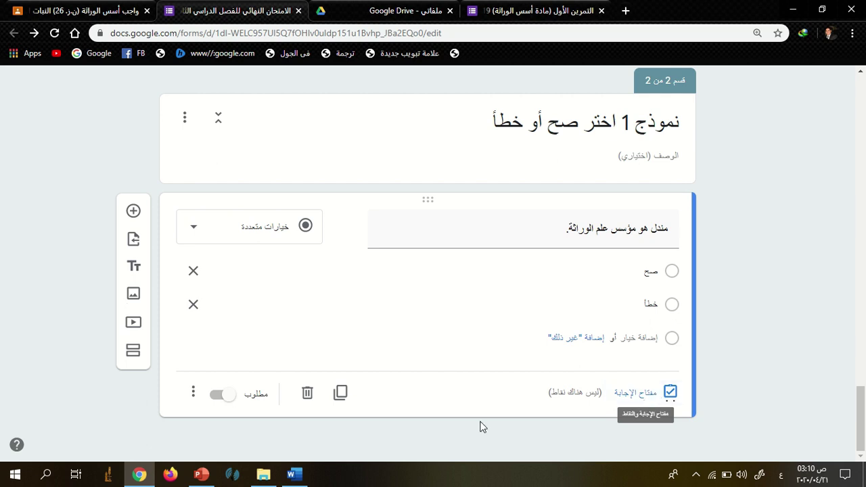
Set the Mendel question's answer key to 'صح' as the correct answer, worth 1 point.
left_click(662, 399)
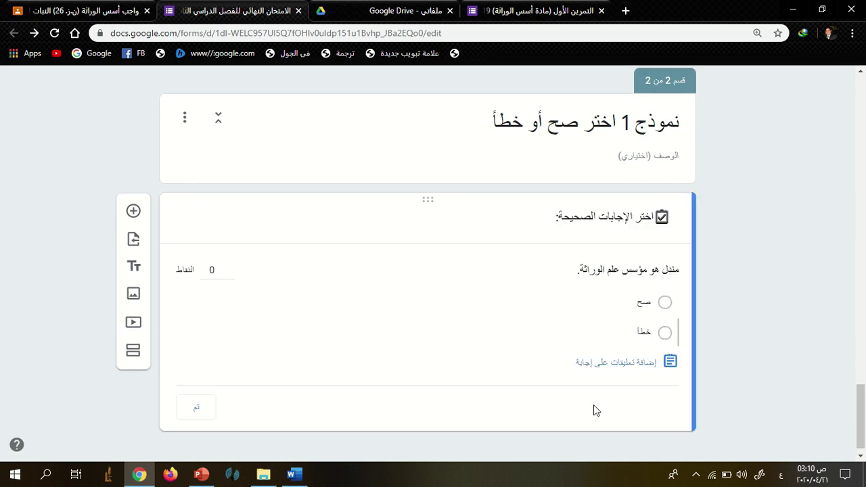
left_click(228, 267)
left_click(665, 303)
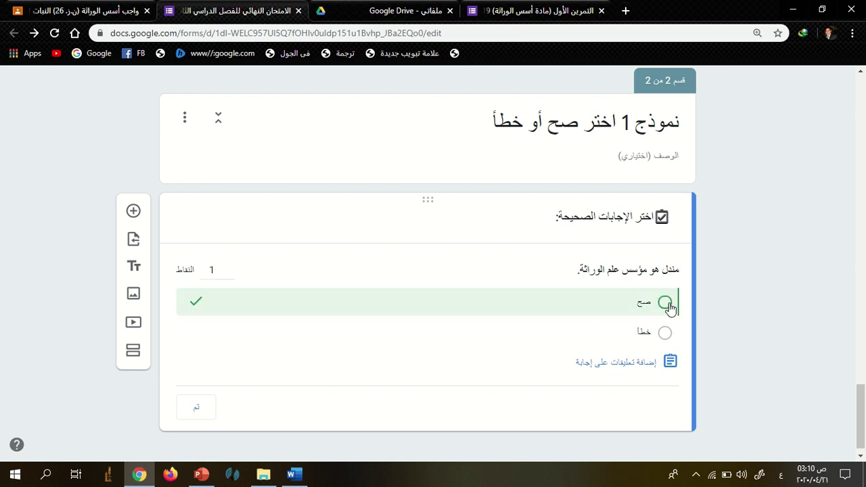
left_click(194, 409)
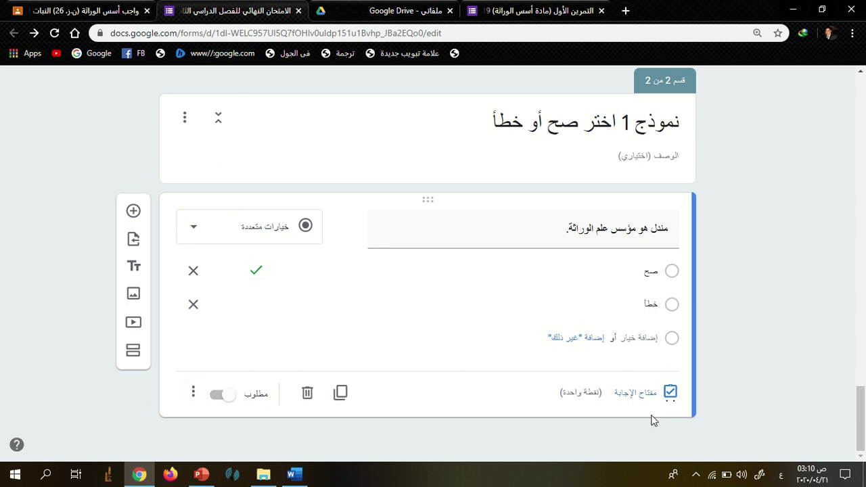
Duplicate the Mendel question, replace the copy's text with Word's second true/false statement, starting 'عند التلقيح الذاتى', and review its answer key.
left_click(340, 393)
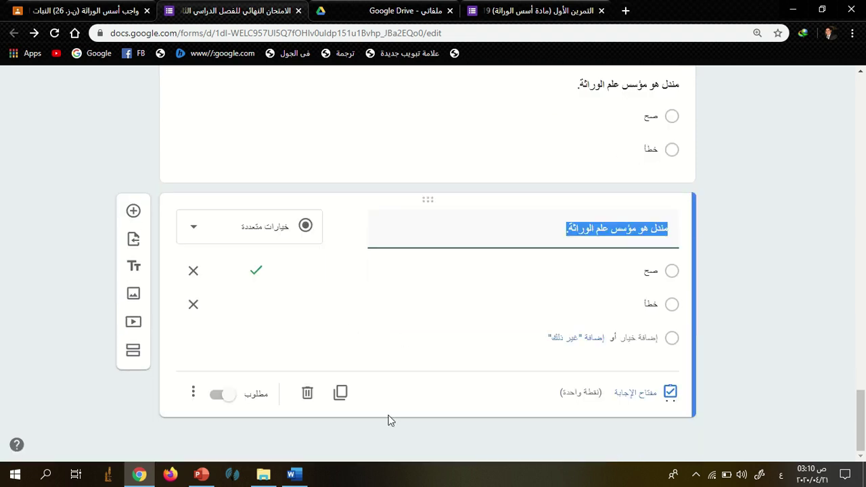
left_click(292, 474)
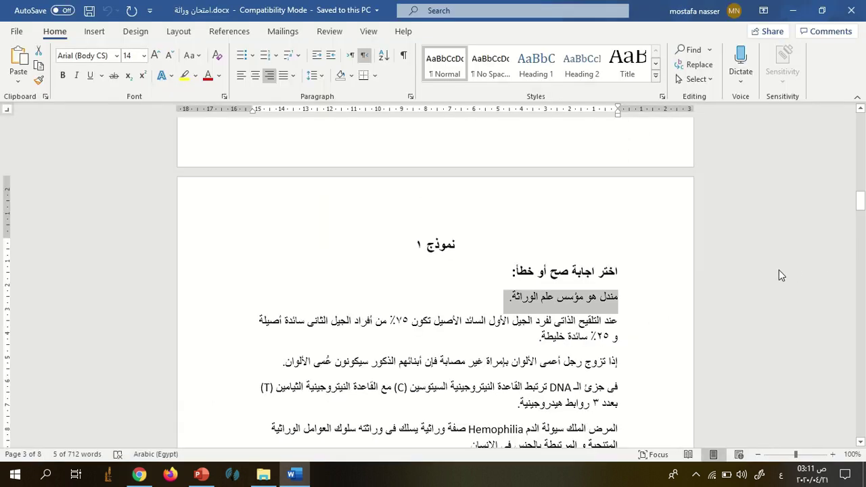
triple_click(567, 329)
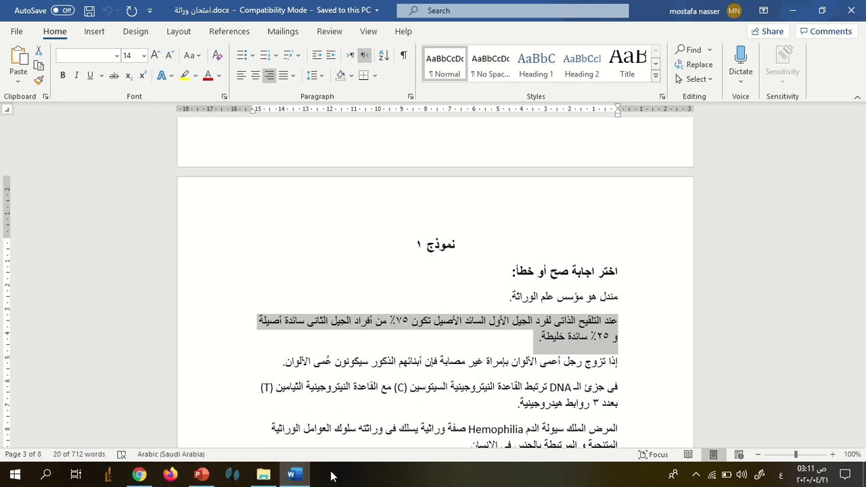
left_click(291, 466)
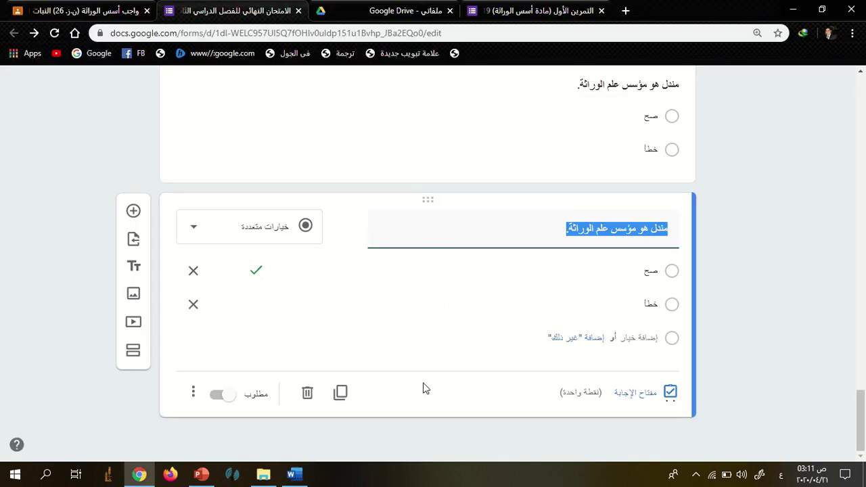
type("عند التلقيح الذاتى لفرد الجيل الأول السائد الأصيل تكون 75% من أفراد الجيل الثانى سائدة أصيلة و 25% سائدة خليطة.")
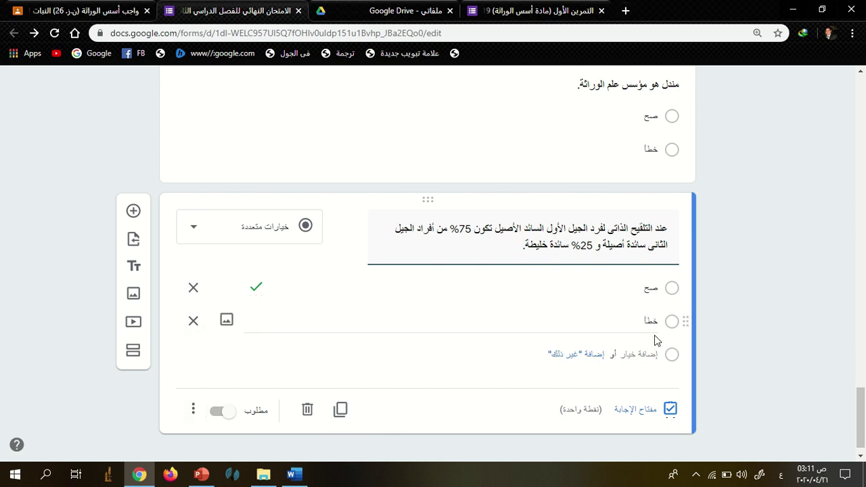
left_click(641, 411)
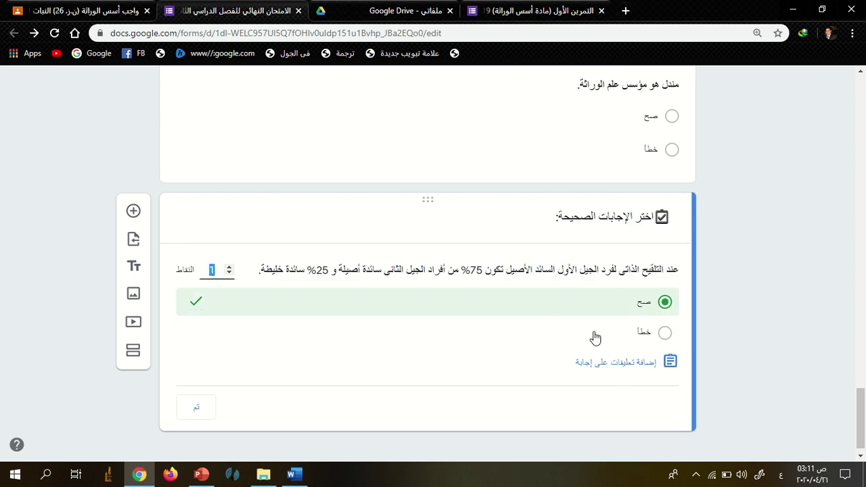
left_click(199, 414)
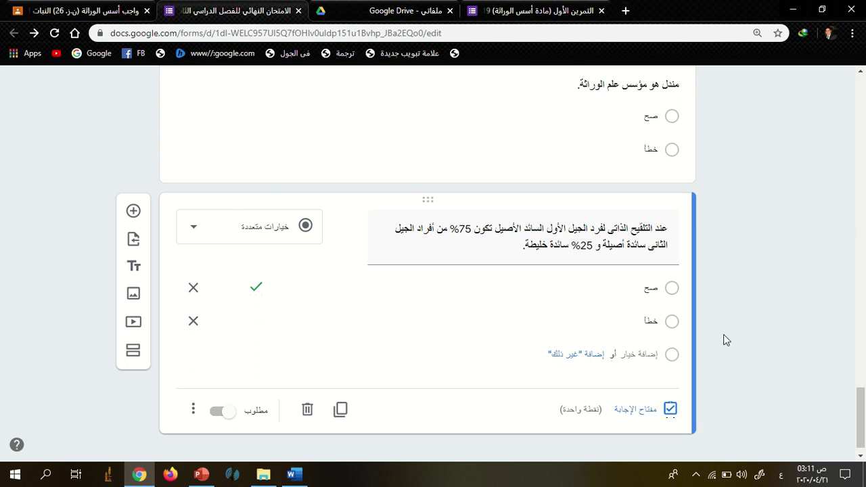
Add a third section after the true/false questions and title it 'اختر من متعدد'.
scroll(708, 352, "down", 1)
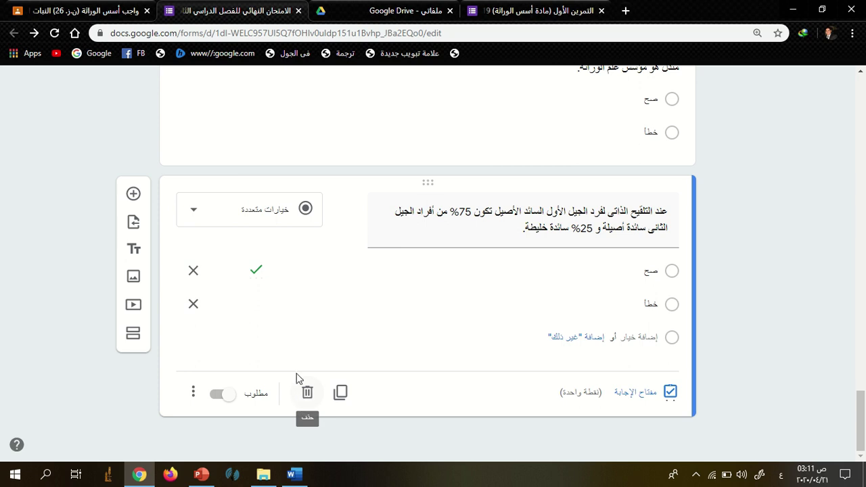
scroll(528, 297, "up", 1)
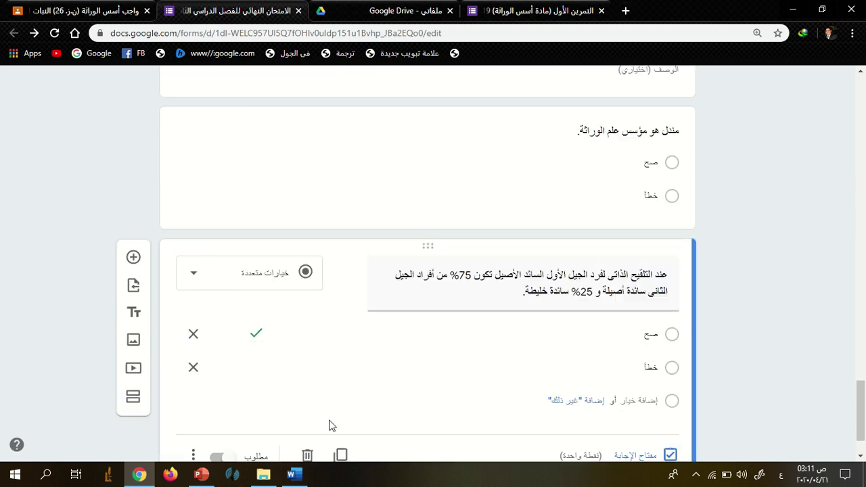
scroll(305, 433, "down", 1)
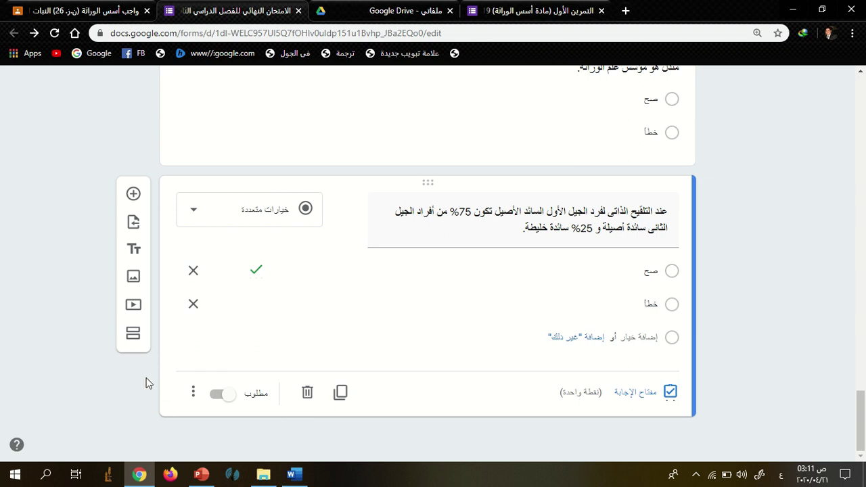
left_click(134, 341)
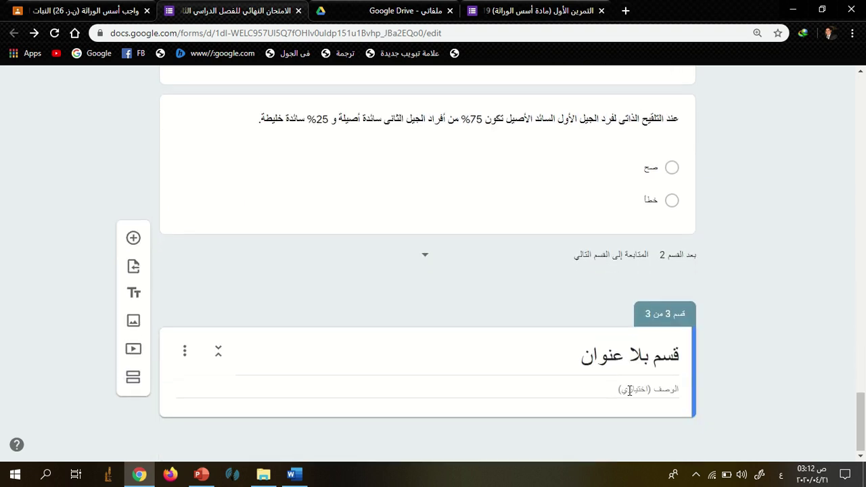
left_click(632, 355)
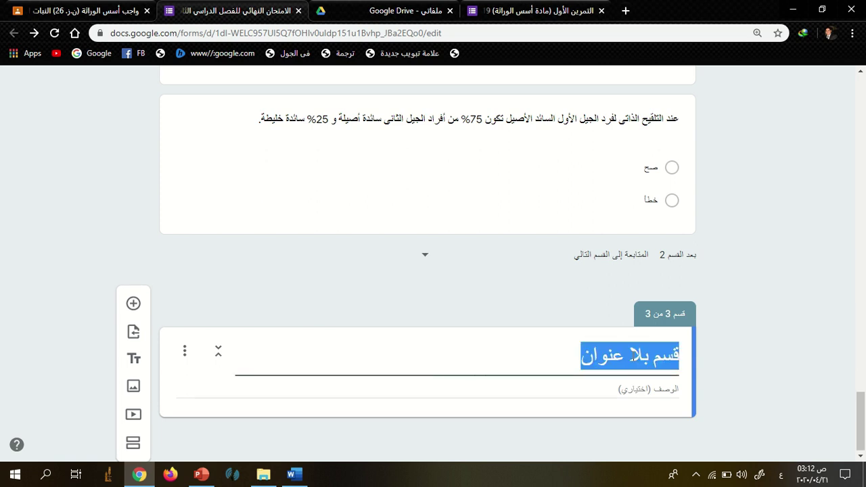
type("اخ")
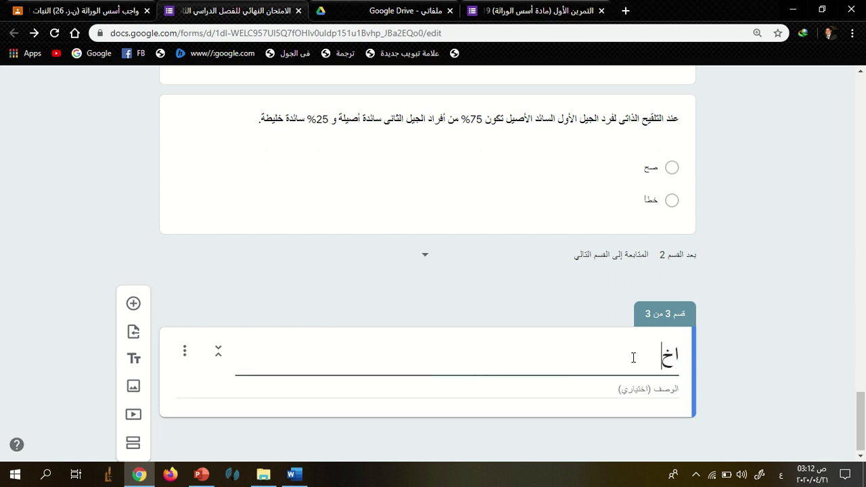
type("تر من متعدد")
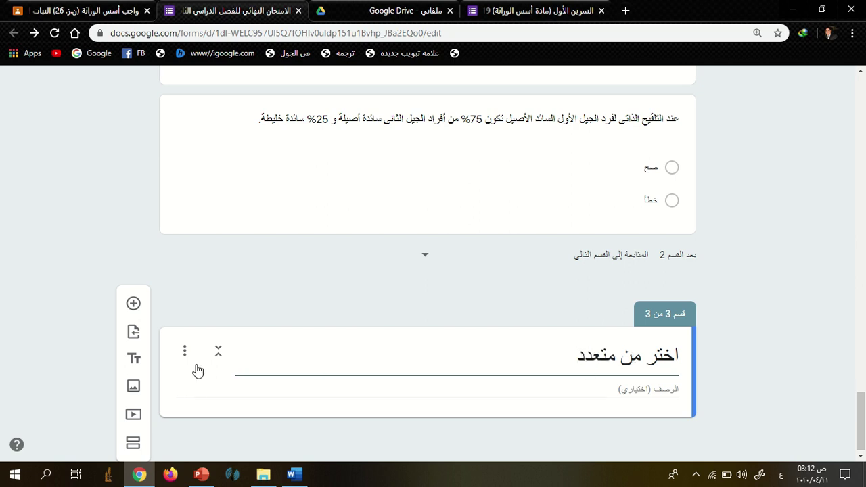
Add a multiple-choice question to the 'اختر من متعدد' section with Word's text 'إذا كانت النسبة بين الأفراد الناتجة هي 1:1:1:1 فإن الطرز الجينية للآباء هي:'.
left_click(134, 306)
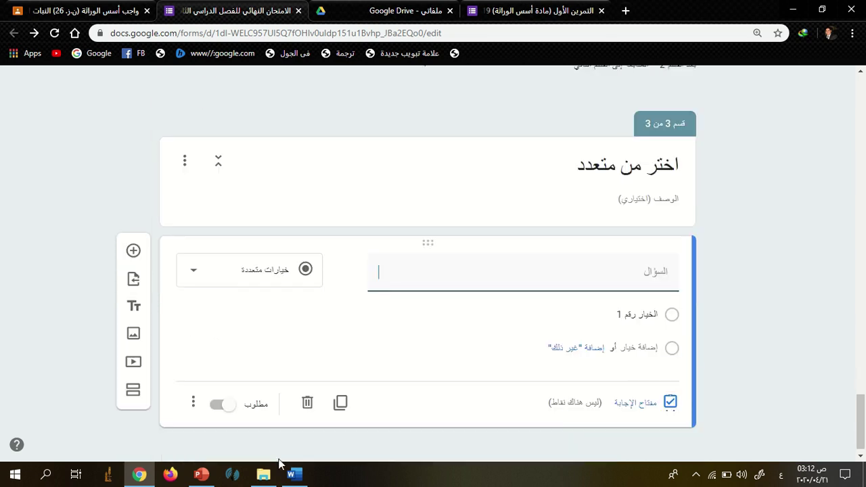
left_click(292, 474)
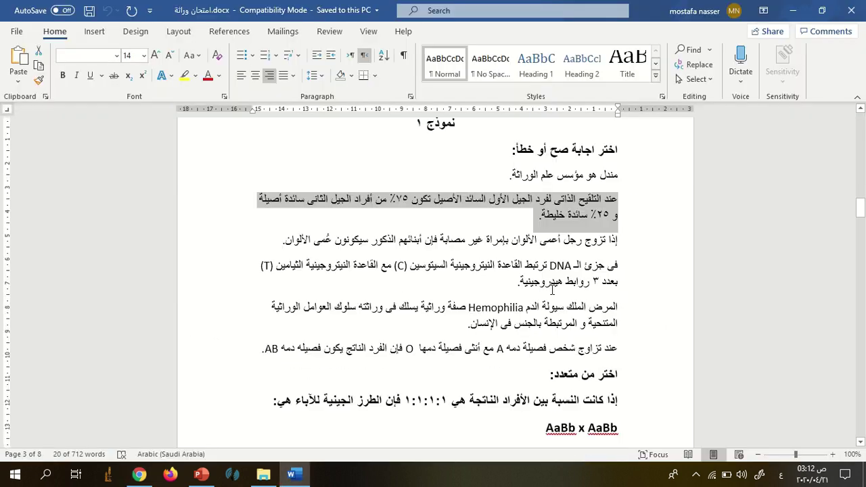
scroll(552, 290, "down", 3)
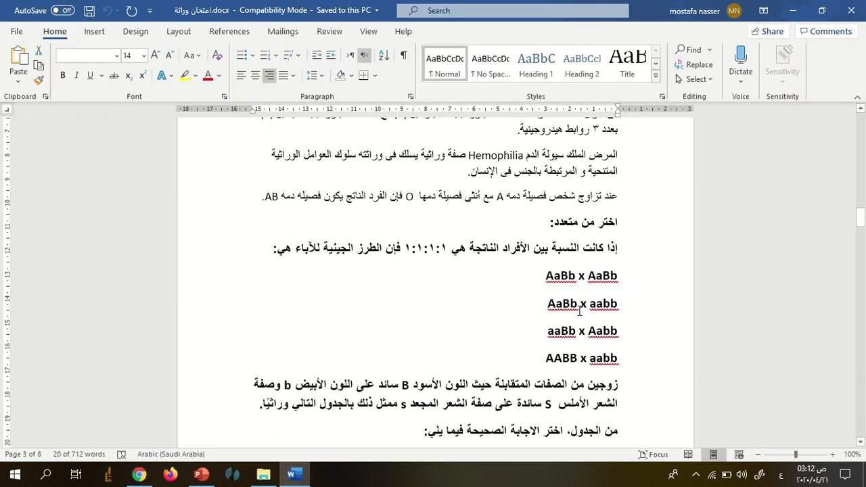
triple_click(570, 251)
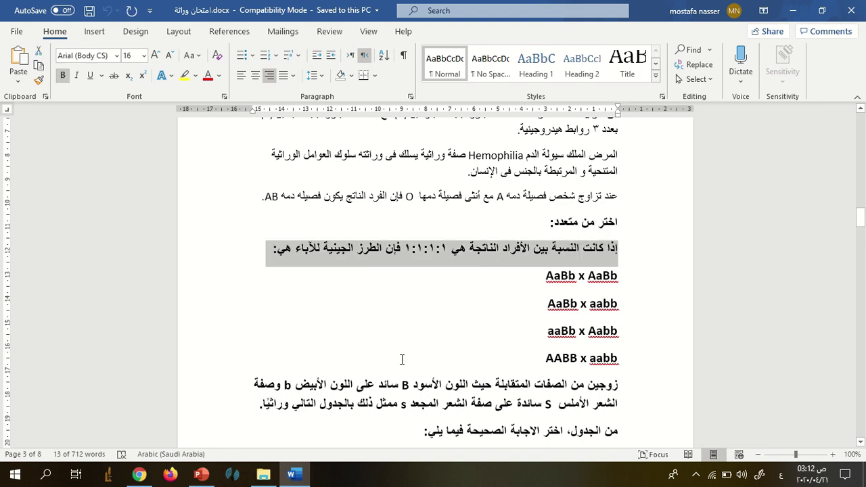
left_click(139, 474)
left_click(646, 286)
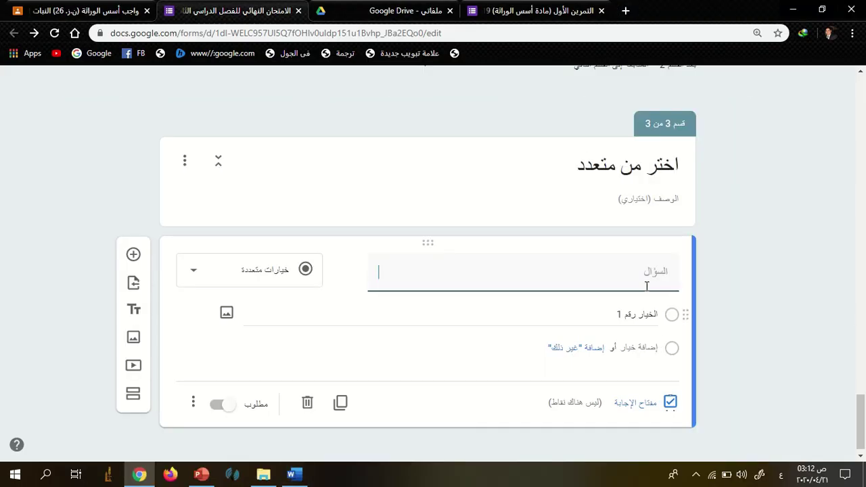
type("إذا كانت النسبة بين الأفراد الناتجة هي 1:1:1:1 فإن الطرز الجينية للآباء هي:")
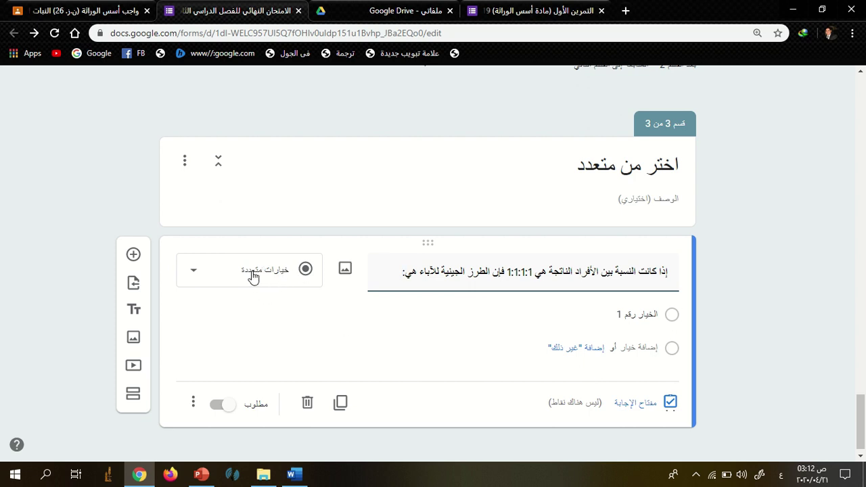
Copy the four crosses from Word into the 1:1:1:1 question as choices: AaBb x AaBb, AaBb x aabb, aaBb x Aabb, AABB x aab.
left_click(292, 474)
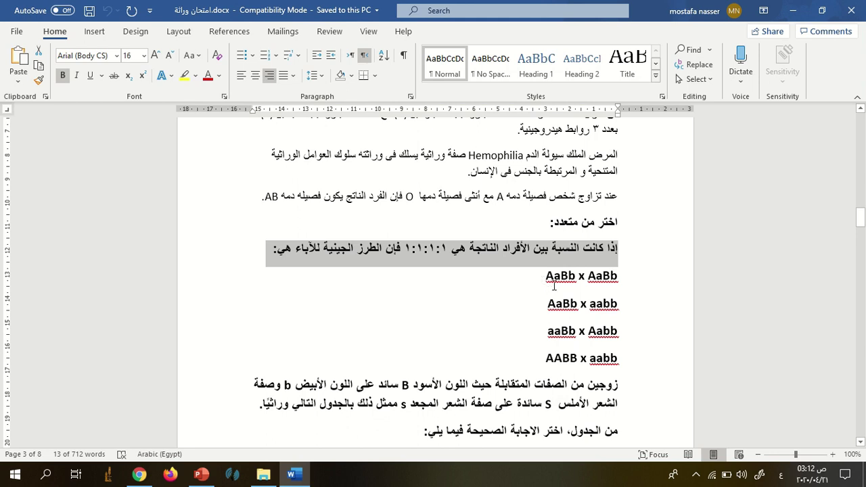
left_click_drag(554, 285, 616, 359)
left_click_drag(545, 250, 615, 372)
key("ctrl+c")
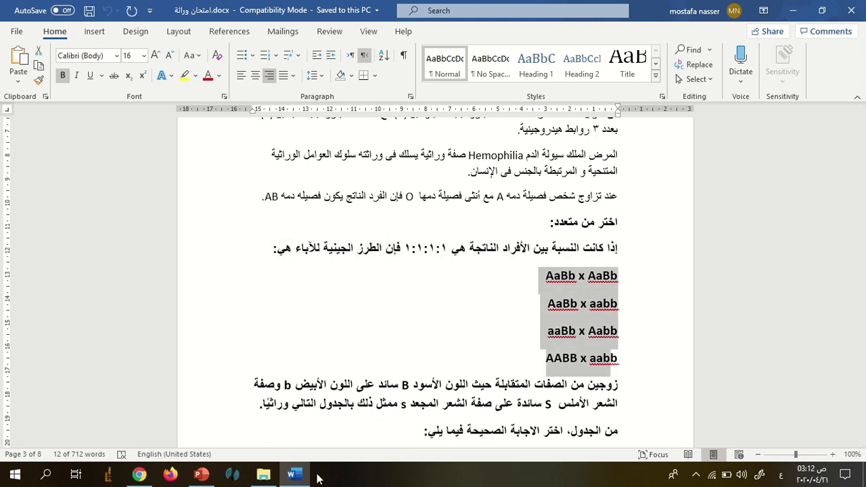
left_click(293, 475)
left_click(637, 314)
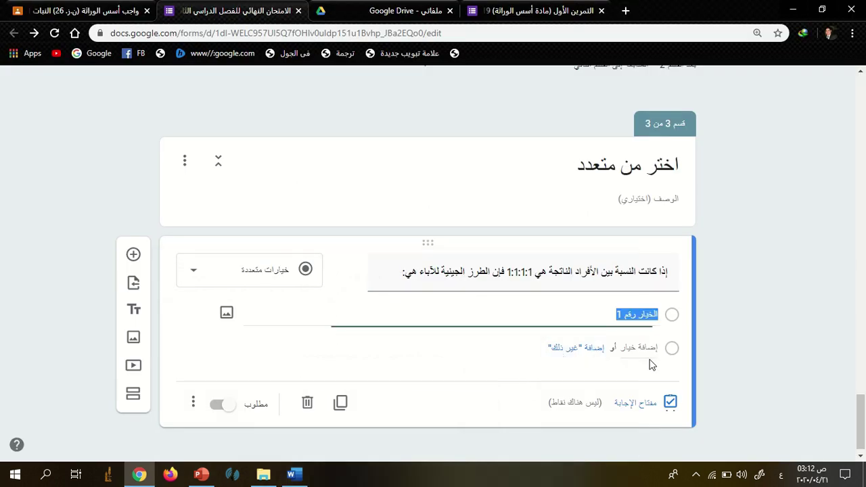
right_click(644, 322)
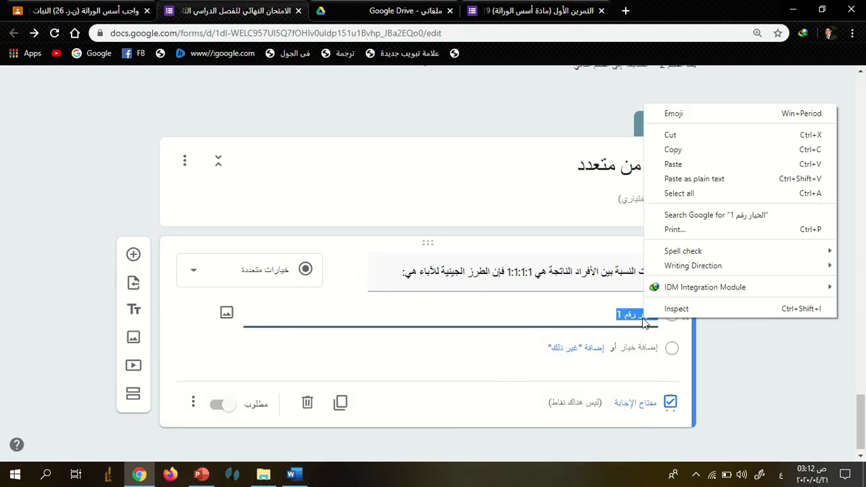
left_click(673, 164)
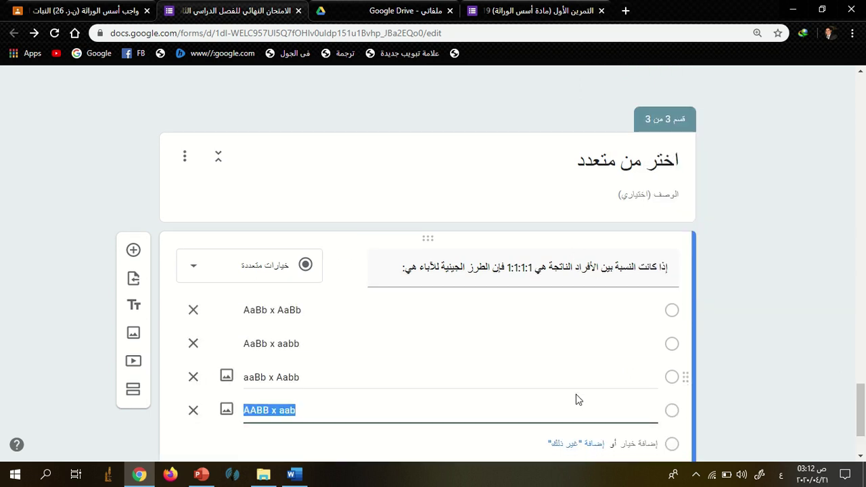
Shuffle the option order of the 1:1:1:1 question and check that the setting is enabled.
scroll(576, 398, "down", 2)
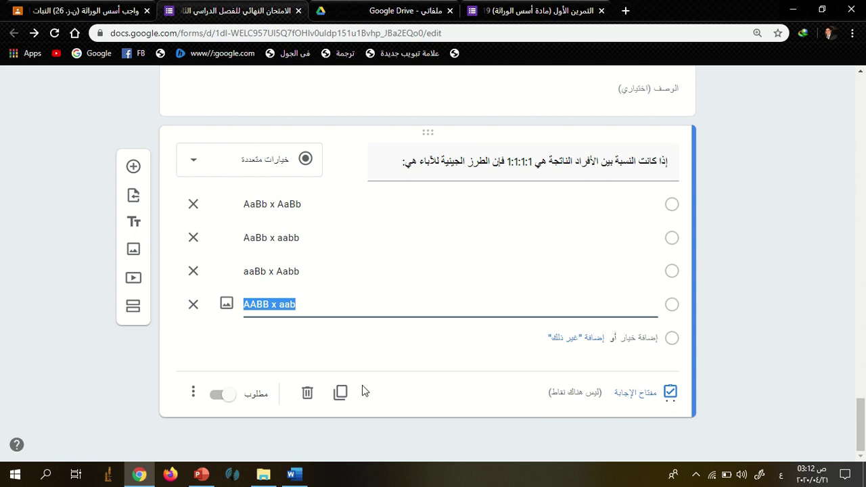
left_click(192, 393)
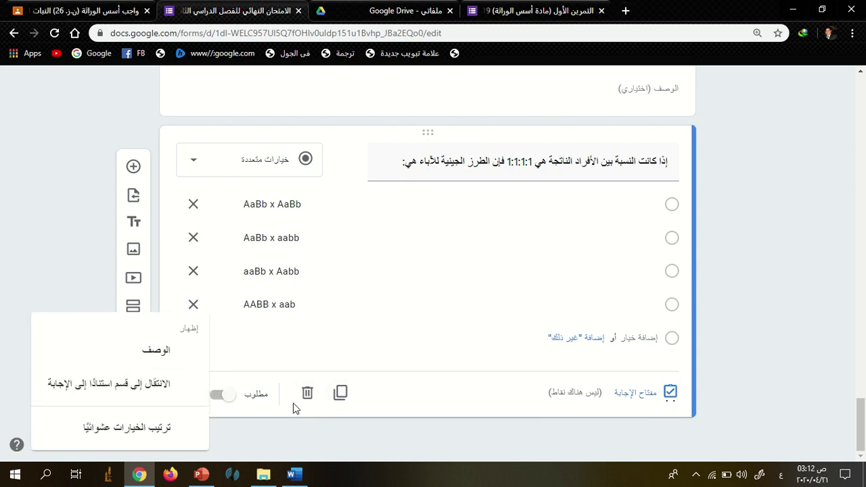
left_click(413, 398)
left_click(194, 394)
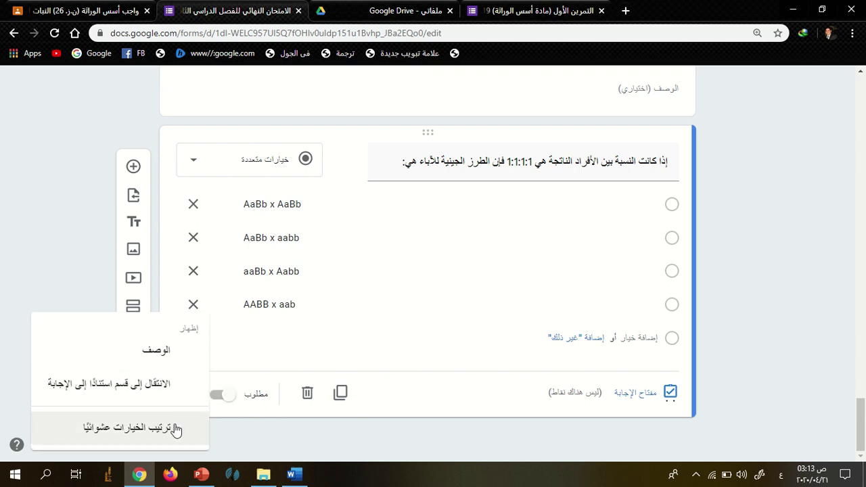
left_click(168, 430)
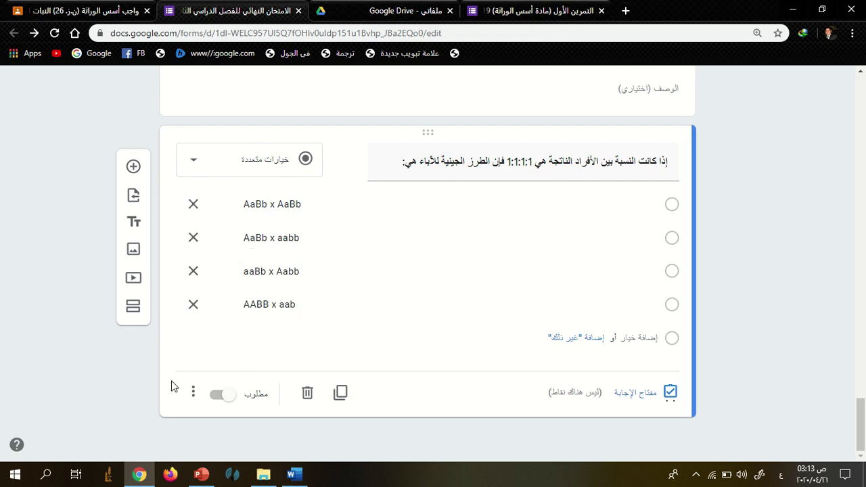
left_click(193, 395)
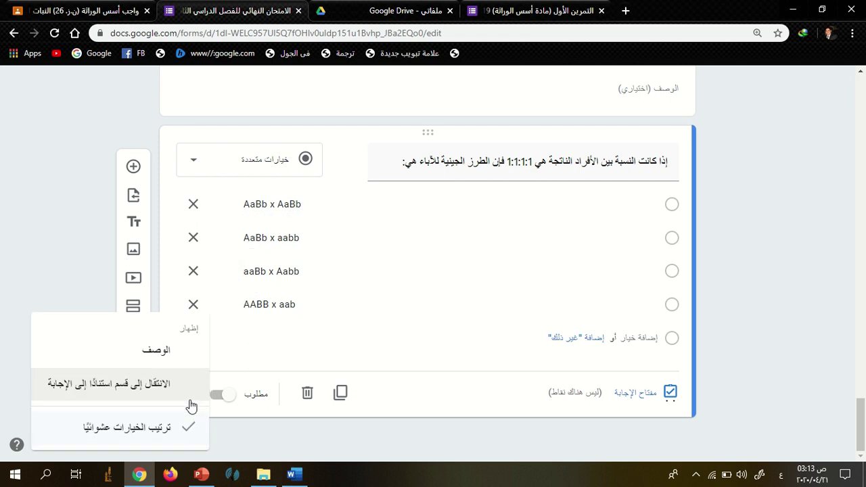
left_click(384, 403)
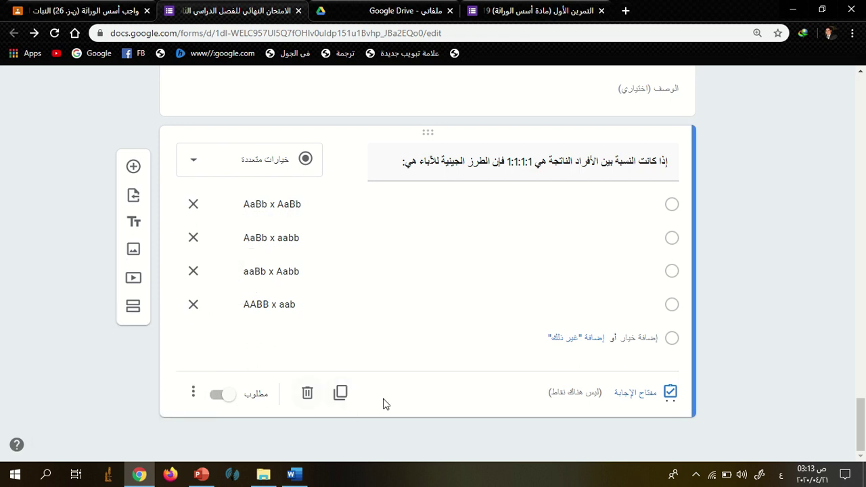
Set the 1:1:1:1 question's answer key to 'AaBb x aabb' as the correct answer, worth 1 point.
left_click(660, 394)
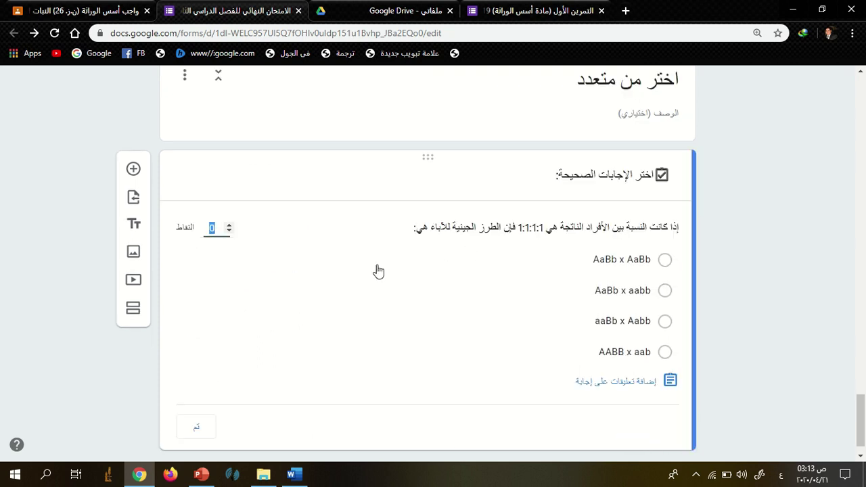
left_click(228, 226)
left_click(665, 291)
left_click(190, 398)
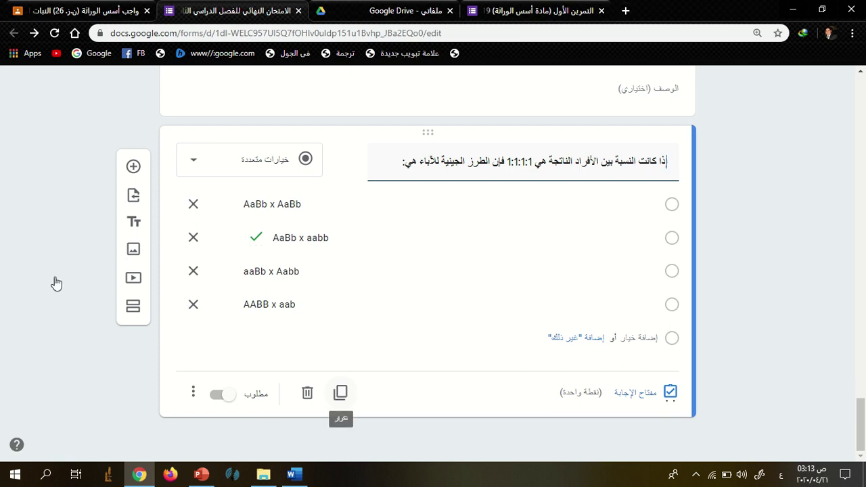
Duplicate the 1:1:1:1 question and replace the copy's text with Word's two paragraphs from 'زوجين من الصفات المتقابلة' to 'اختر الاجابة الصحيحة فيما يلي:'.
left_click(340, 393)
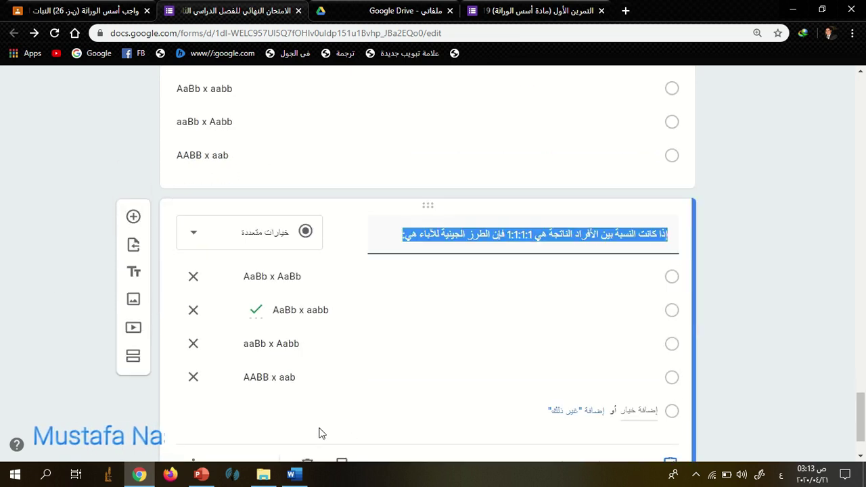
left_click(293, 474)
scroll(621, 310, "down", 3)
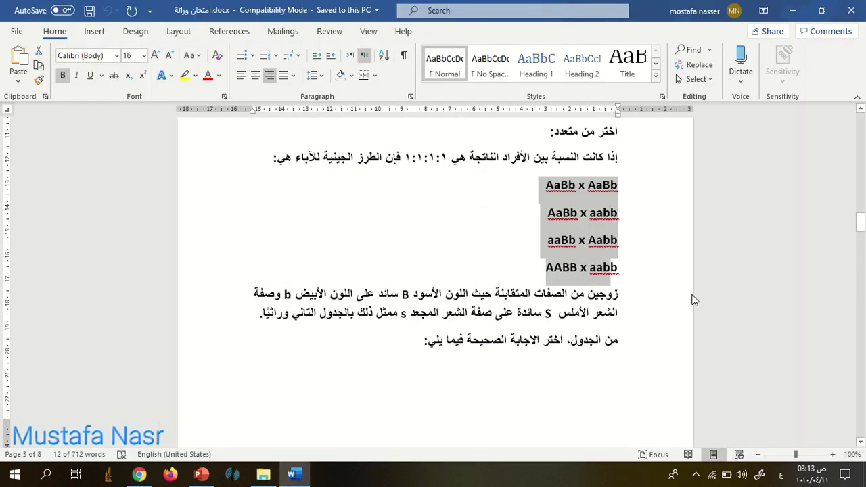
double_click(629, 307)
key("ctrl+c")
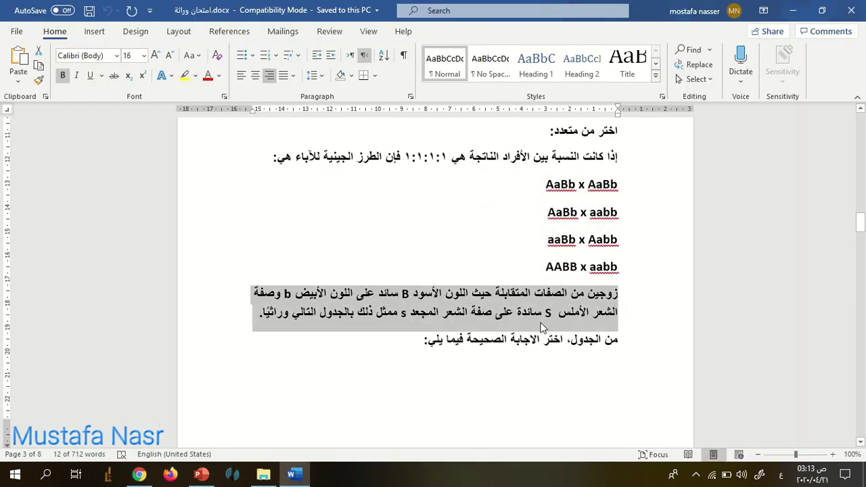
left_click(425, 340)
left_click_drag(424, 340, 664, 291)
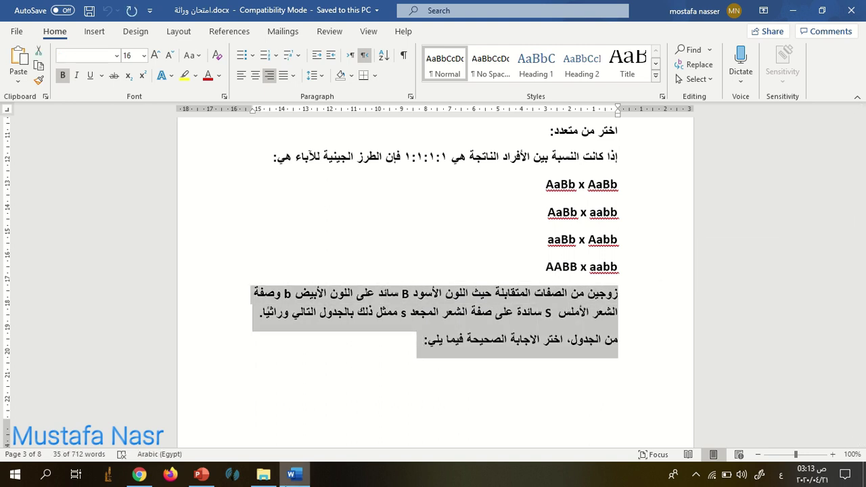
key("alt+Tab")
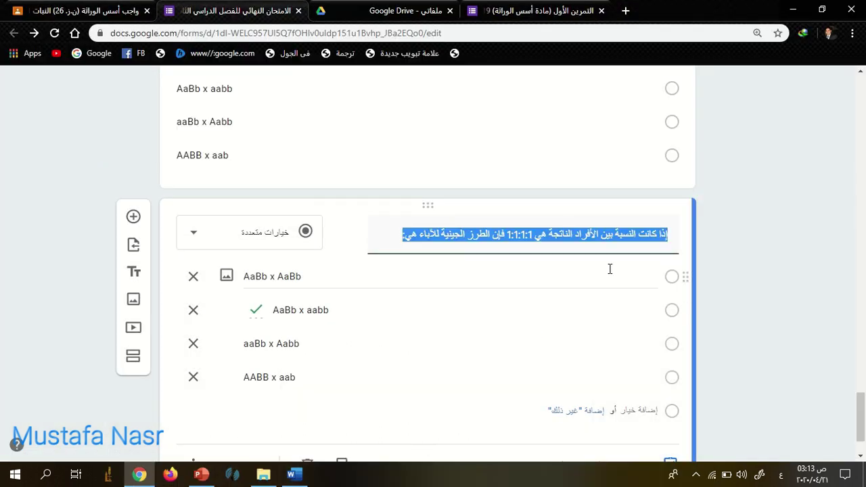
key("ctrl+v")
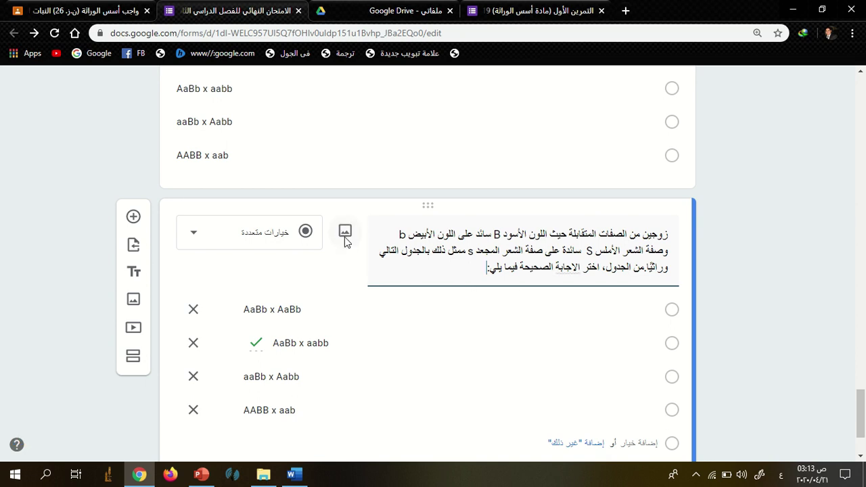
Insert the table image Capture.PNG from the 'desktop new 11' folder into the duplicated question and centre it.
left_click(345, 233)
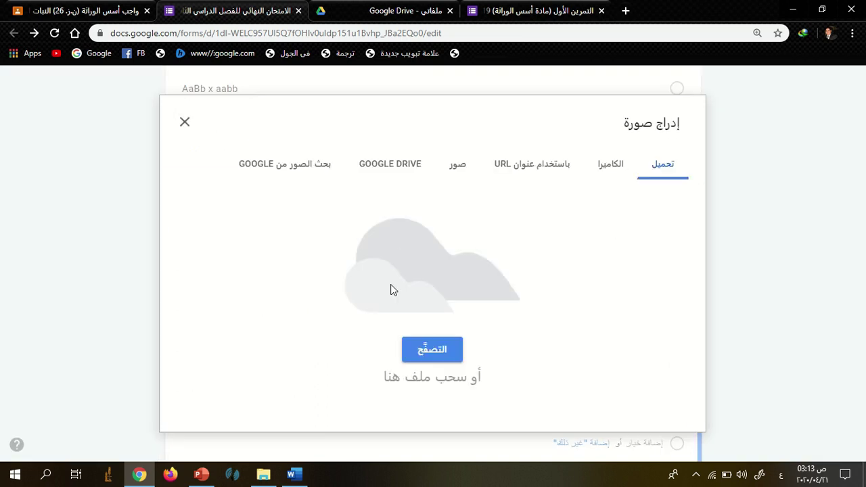
left_click(424, 352)
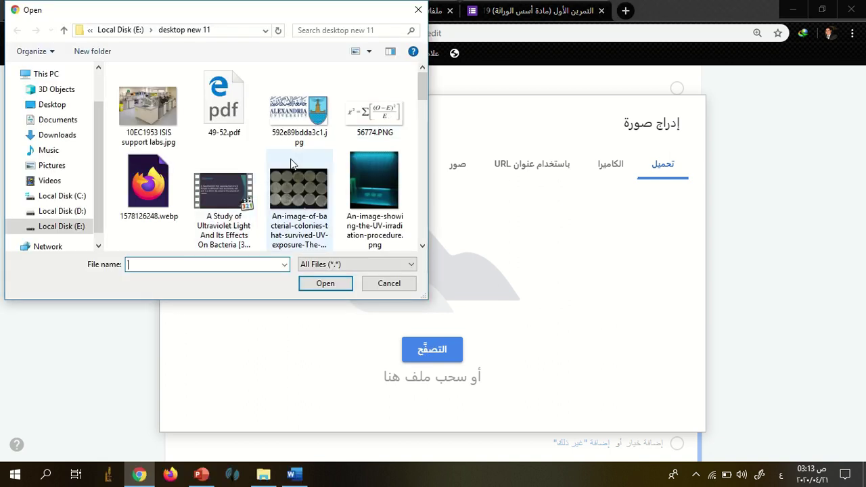
scroll(281, 182, "down", 1)
scroll(281, 181, "down", 8)
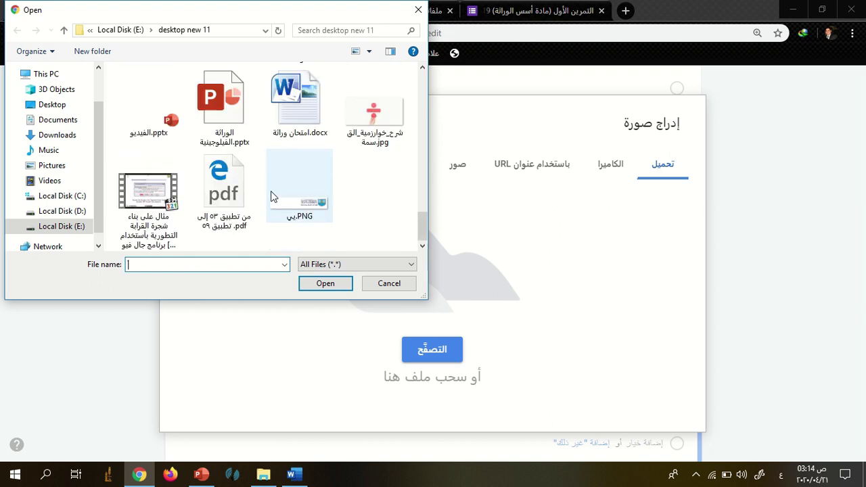
scroll(238, 201, "up", 8)
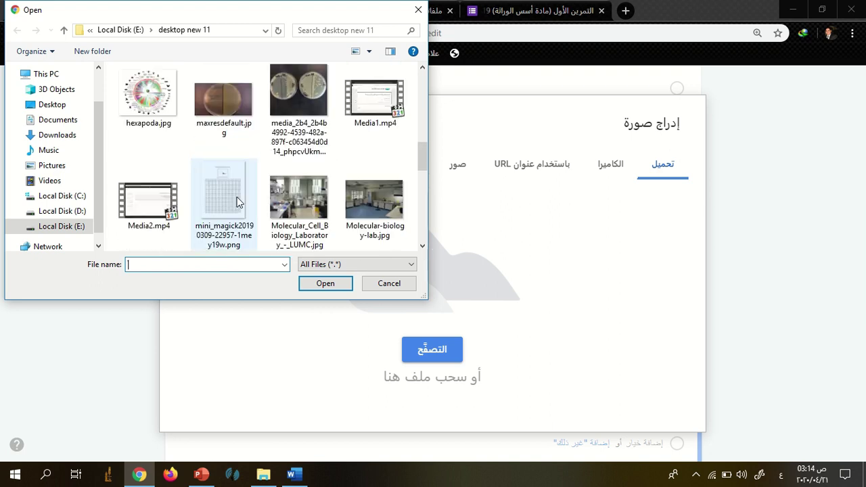
left_click(224, 108)
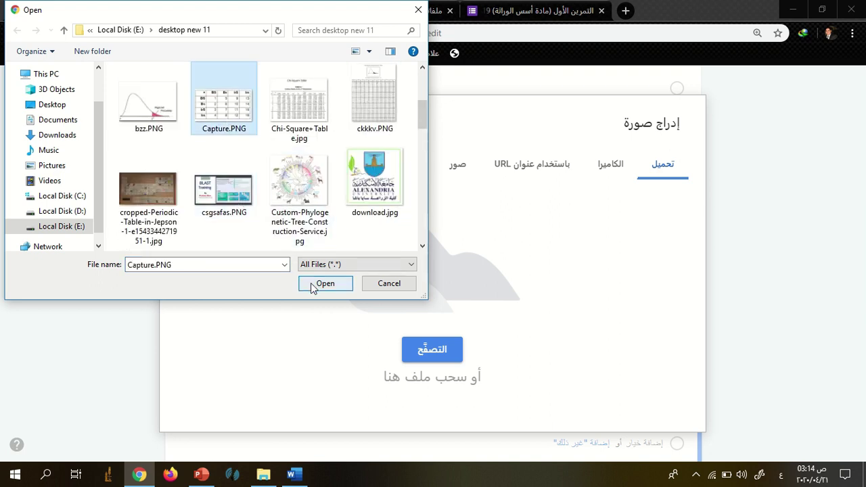
left_click(320, 283)
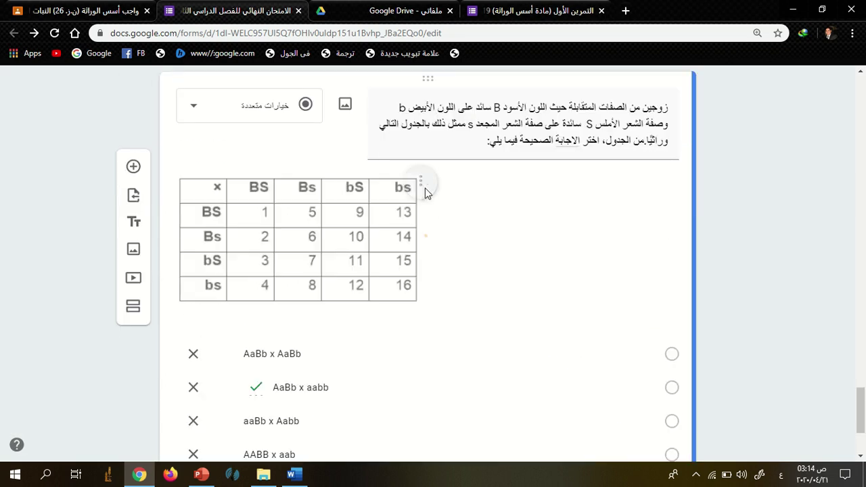
left_click(421, 184)
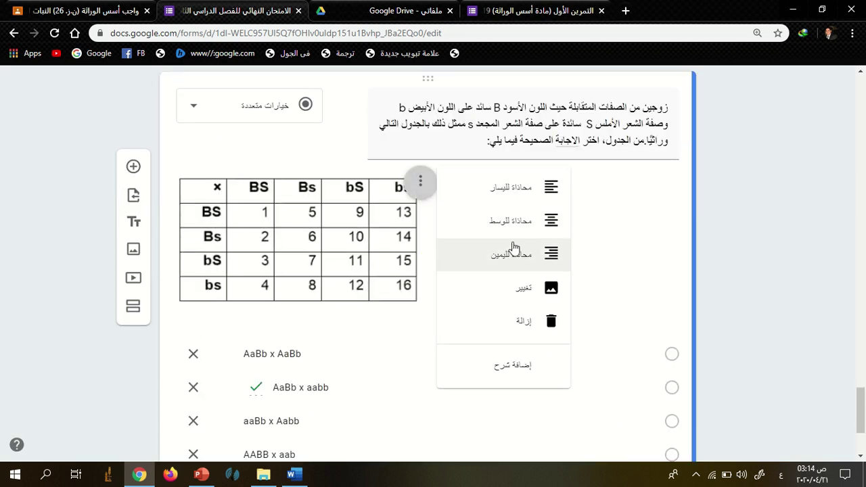
left_click(531, 223)
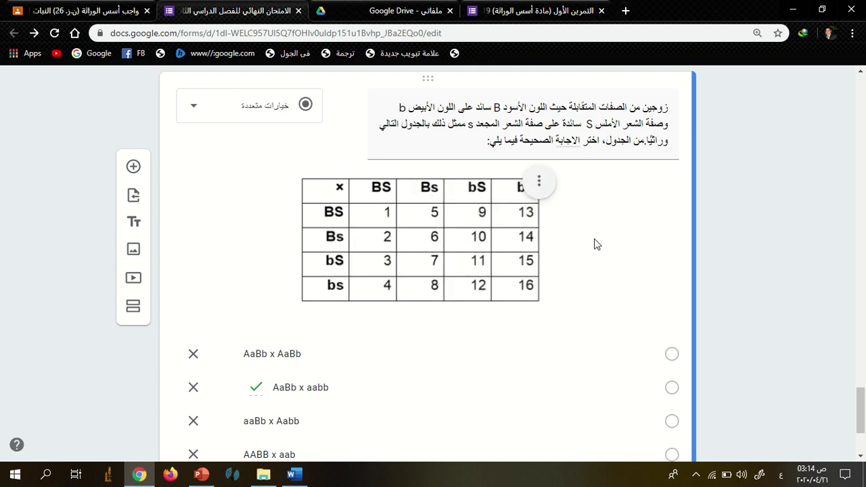
Delete the options 'AaBb x aabb', 'aaBb x Aabb' and 'AABB x aab' from the duplicated table question.
scroll(662, 271, "down", 2)
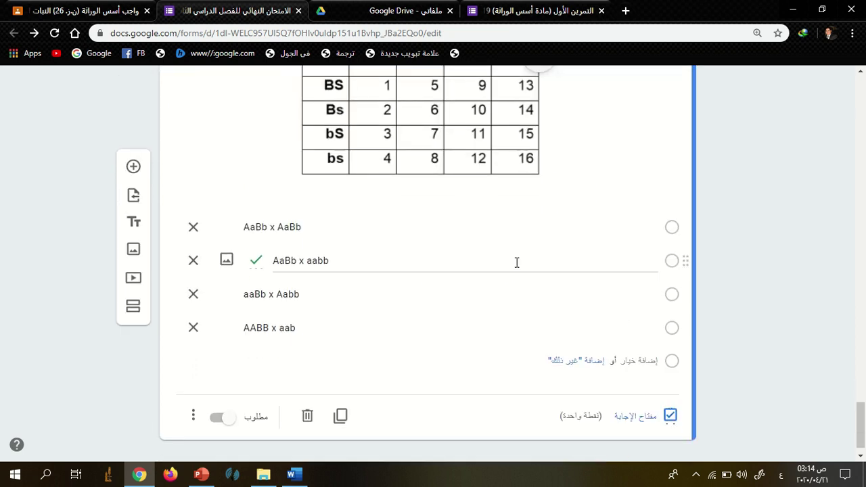
left_click(193, 260)
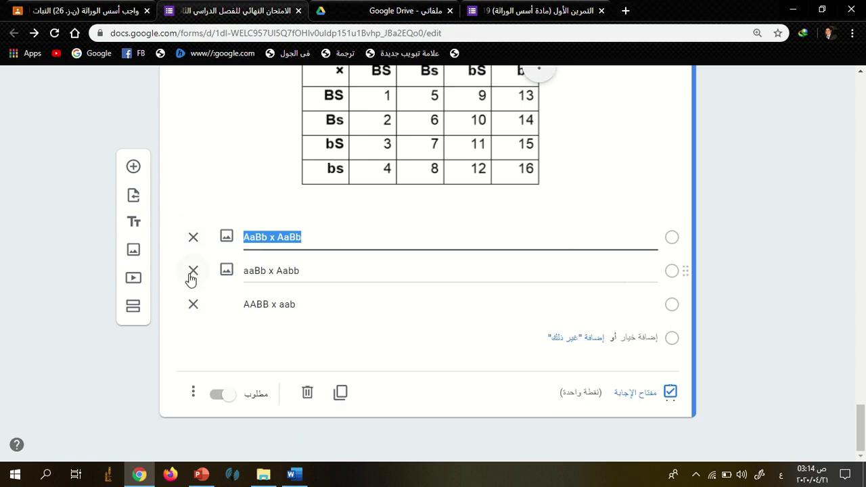
left_click(193, 272)
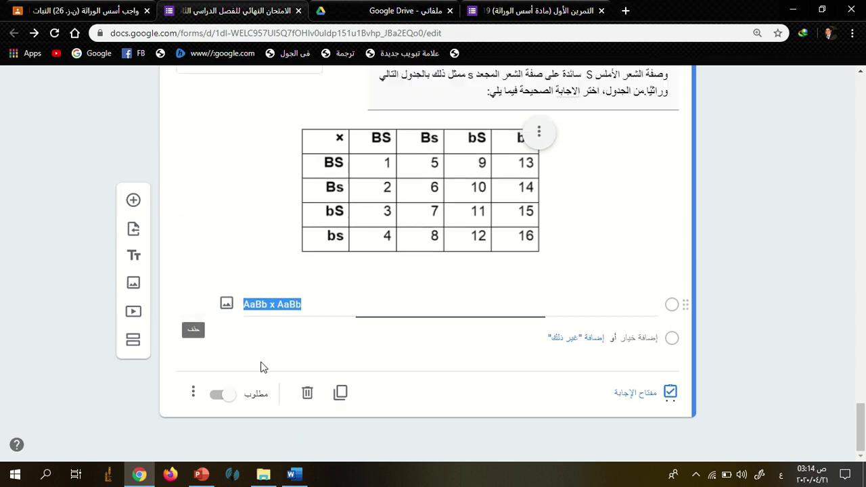
Copy the line 'الطرز المظهري Phenotype للأفراد من 15 هو:' below the table in the Word exam document and return to the form.
key("alt+Tab")
scroll(447, 361, "down", 2)
scroll(447, 361, "down", 3)
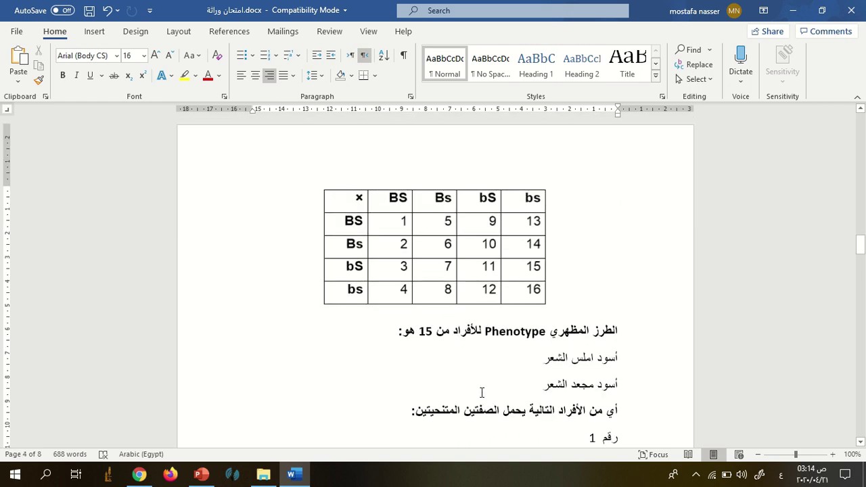
triple_click(518, 332)
key("ctrl+c")
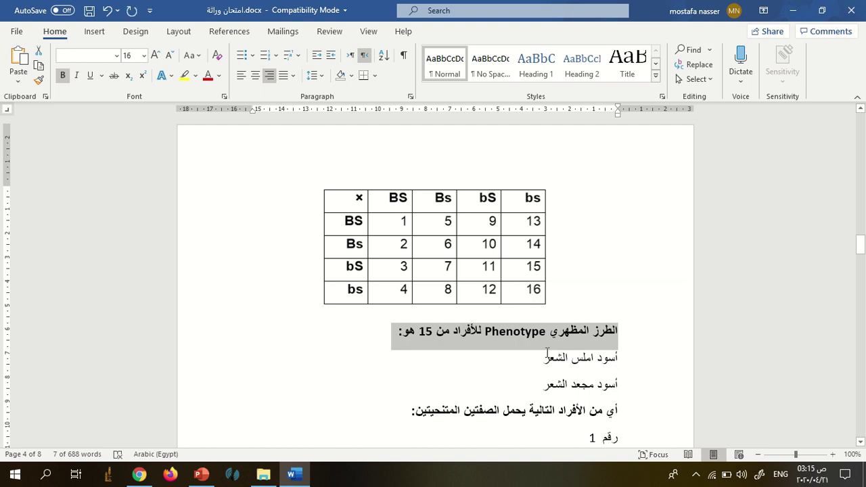
key("alt+Tab")
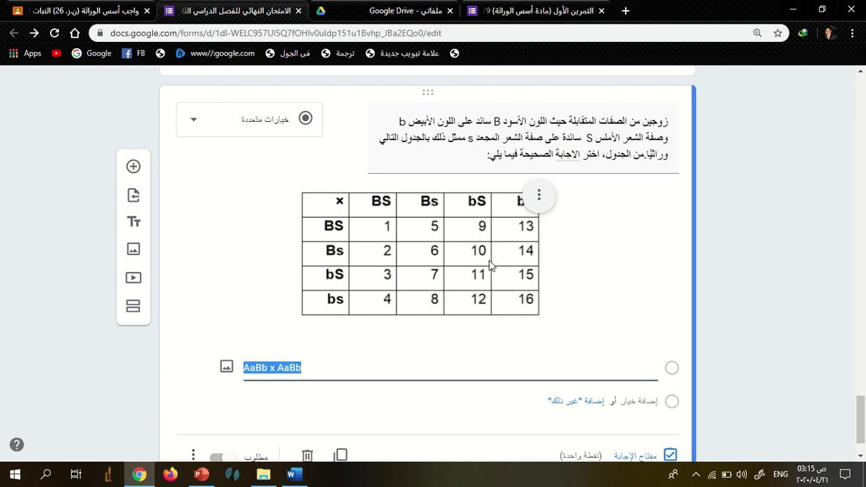
Change the table question to a multiple-choice grid and replace its first row label with the copied Phenotype line.
scroll(612, 329, "down", 1)
scroll(305, 325, "up", 2)
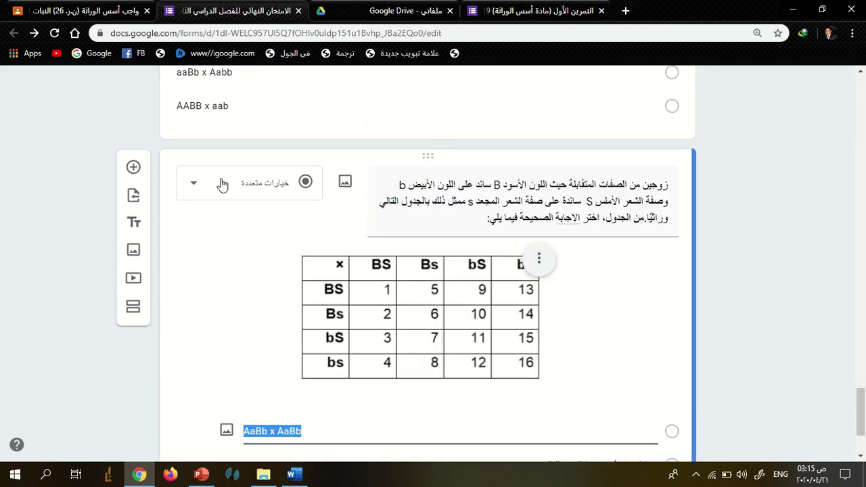
left_click(196, 197)
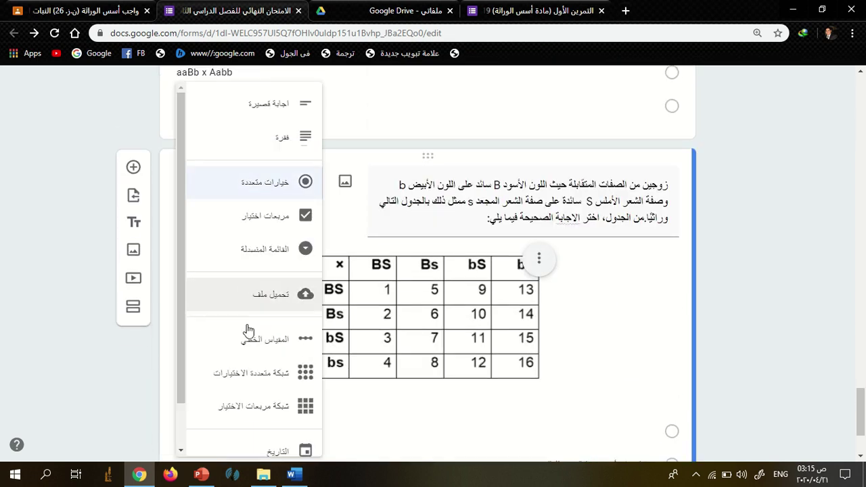
left_click(264, 379)
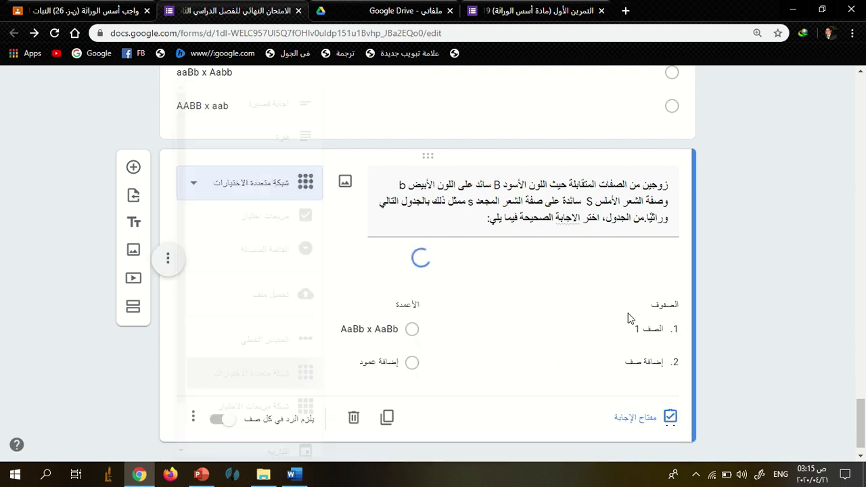
scroll(646, 301, "down", 2)
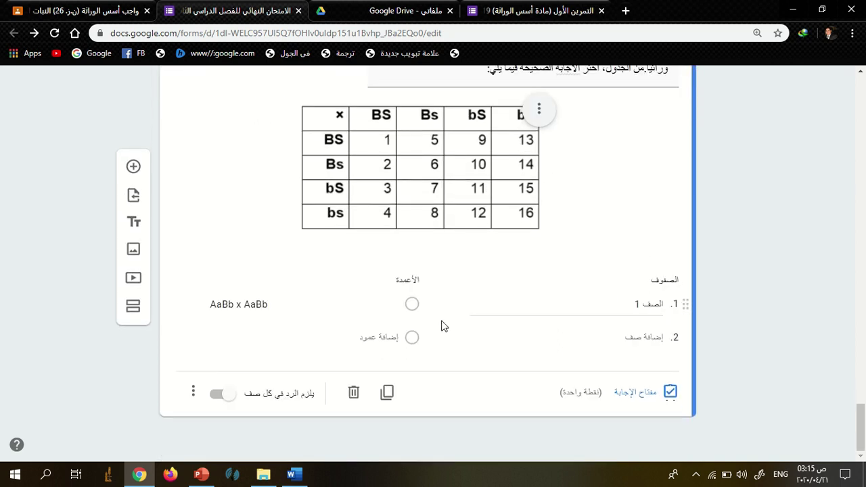
left_click(629, 310)
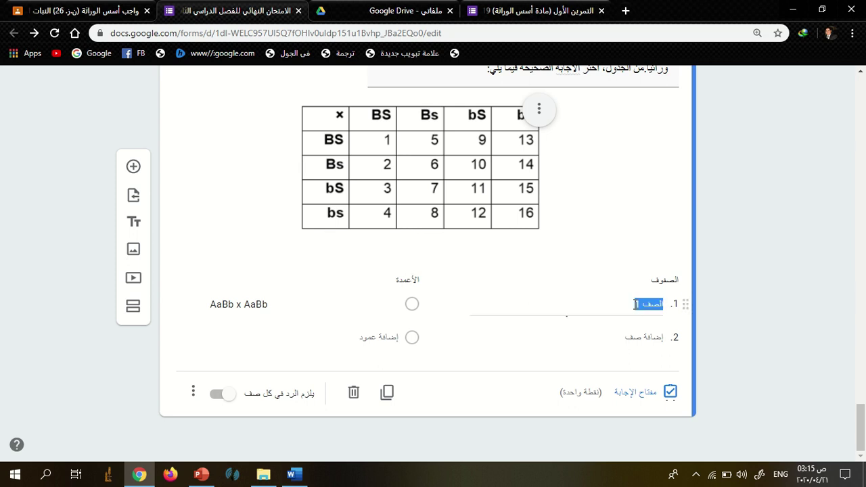
key("ctrl+v")
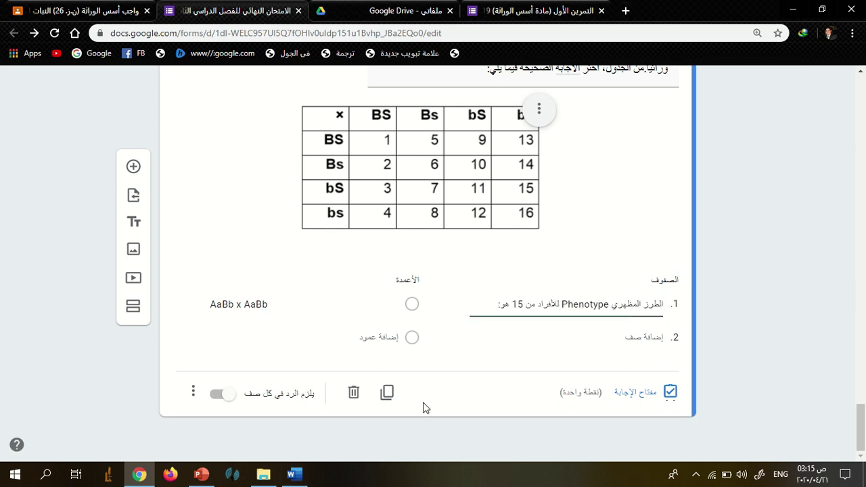
Add a second grid row with Word's line 'أي من الأفراد التالية يحمل الصفتين المتنحيتين:'.
left_click(292, 474)
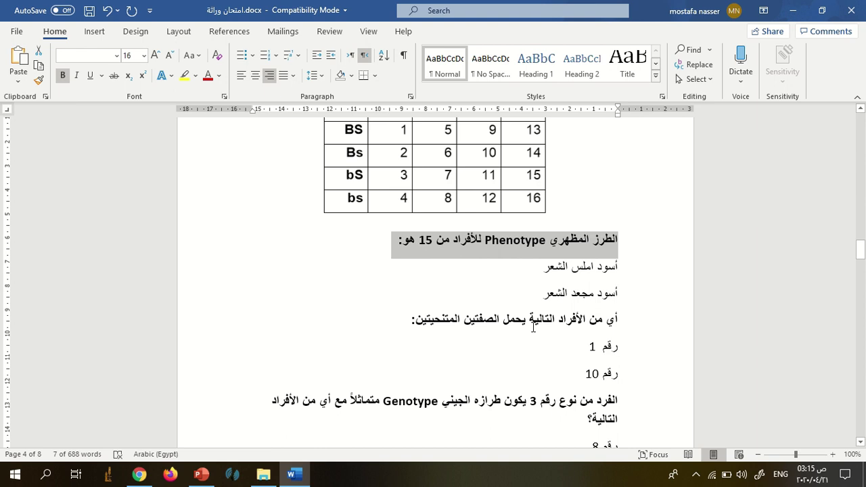
double_click(533, 327)
triple_click(532, 327)
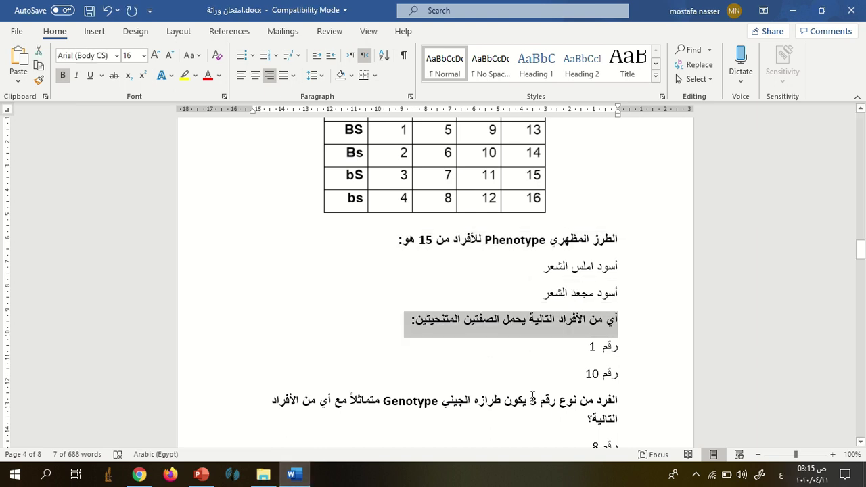
key("alt+Tab")
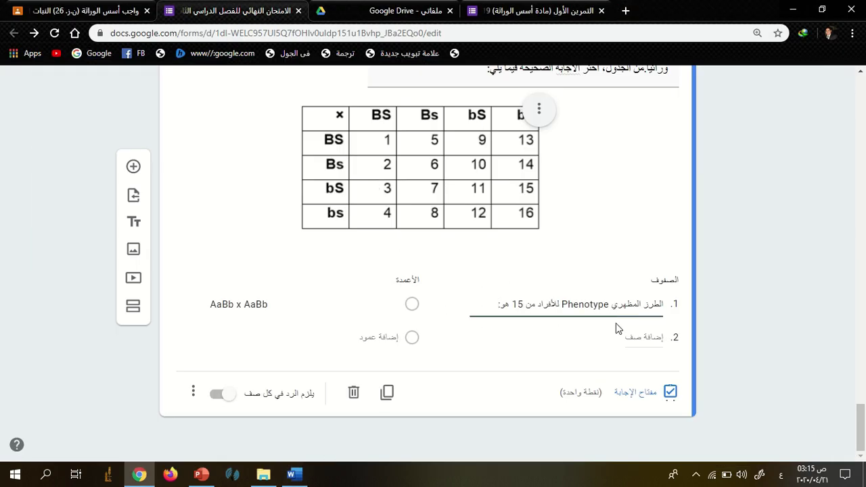
left_click(644, 342)
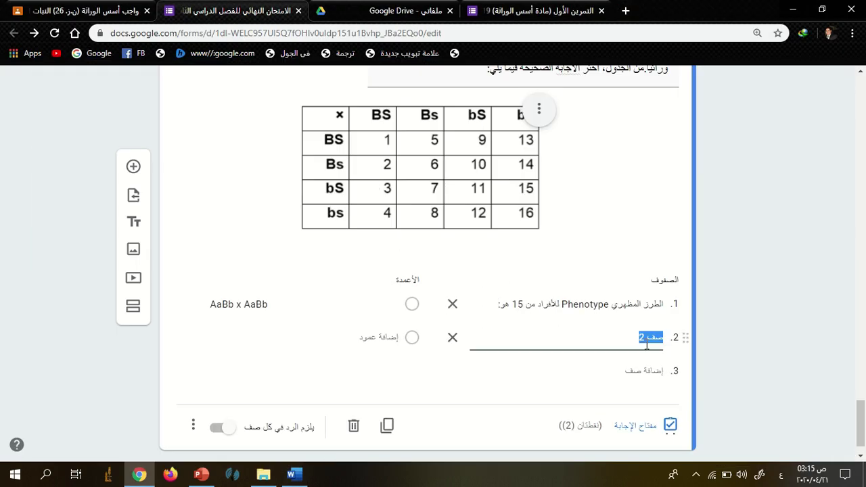
type("أي من الأفراد التالية يحمل الصفتين المتنحيتين؟")
Add a third grid row with Word's Genotype question that begins 'الفرد من نوع رقم 3 يكون طرازه الجيني'.
left_click(293, 480)
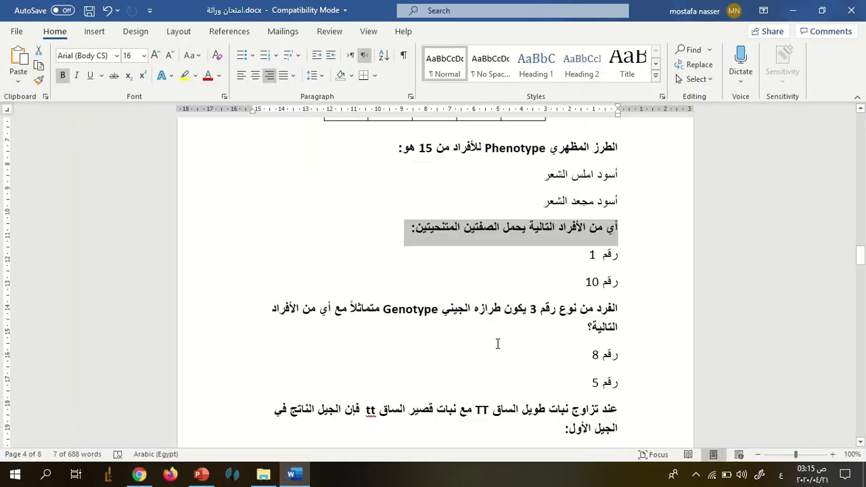
triple_click(568, 284)
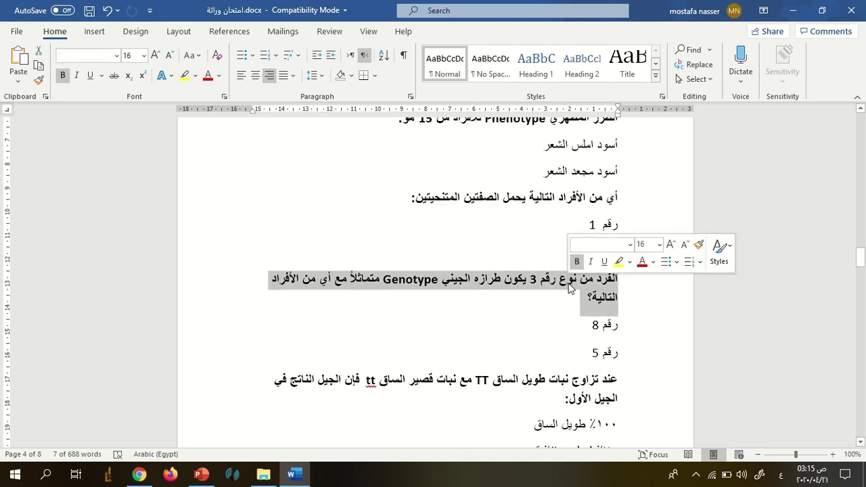
left_click(298, 480)
left_click(645, 369)
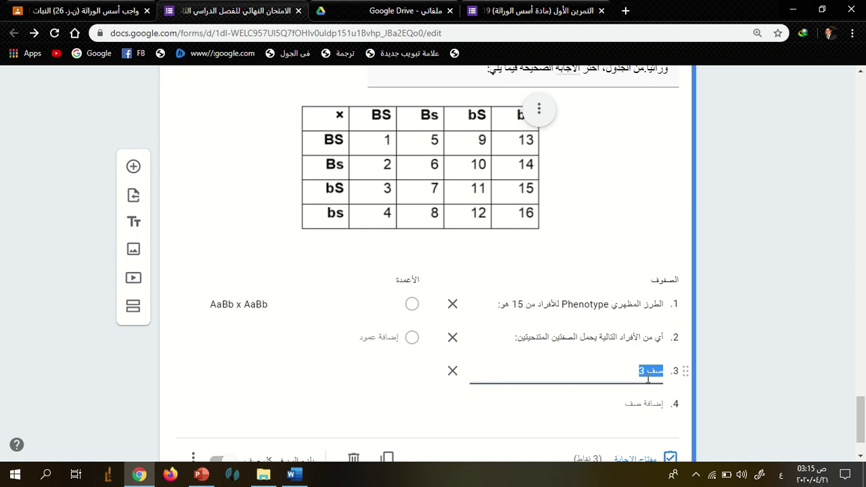
key("ctrl+v")
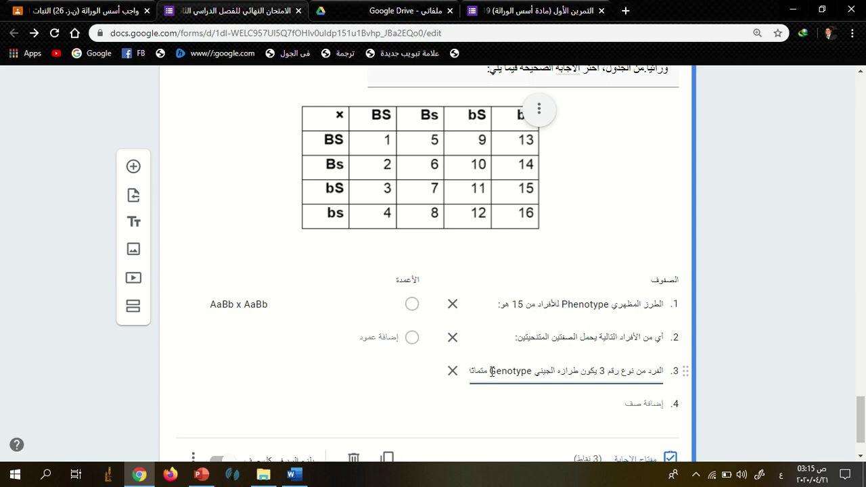
Replace the grid's column with Word's six answers: 'أسود املس الشعر', 'أسود مجعد الشعر', 'رقم 1', 'رقم 10', 'رقم 8' and 'رقم 5'.
left_click(292, 473)
scroll(625, 262, "up", 5)
scroll(624, 261, "down", 1)
left_click_drag(619, 234, 528, 278)
left_click_drag(621, 314, 582, 316)
left_click_drag(621, 341, 580, 355)
scroll(621, 325, "down", 1)
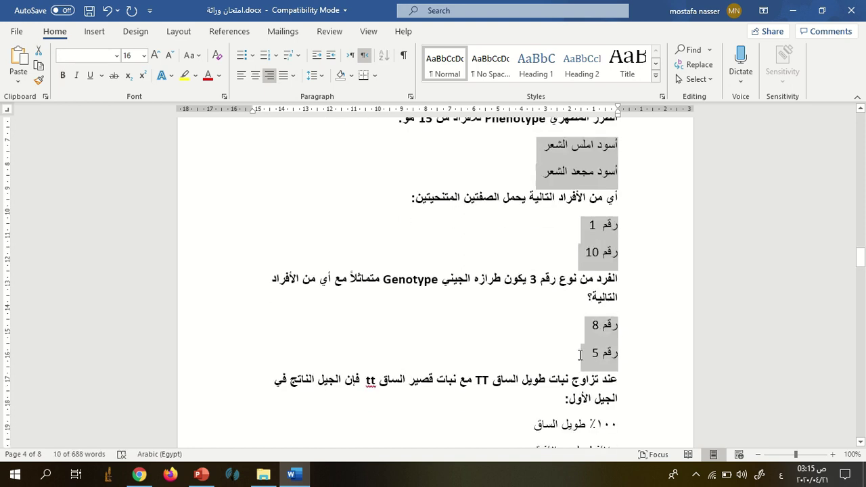
left_click(293, 473)
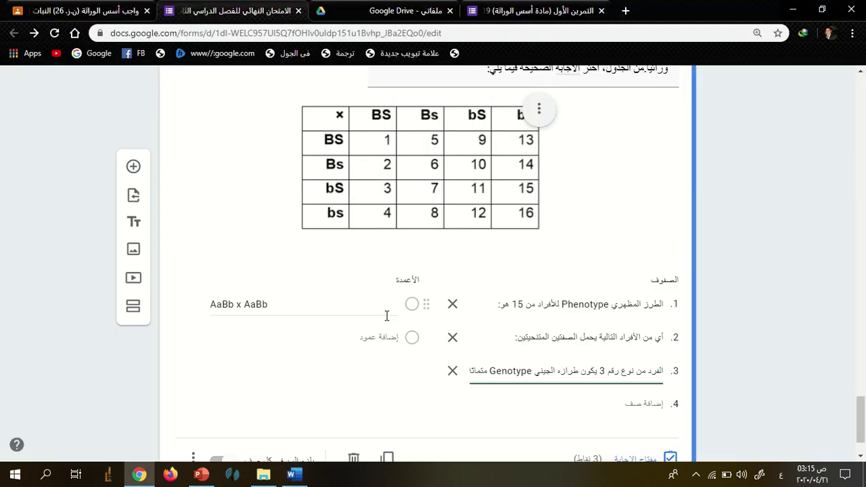
left_click(385, 316)
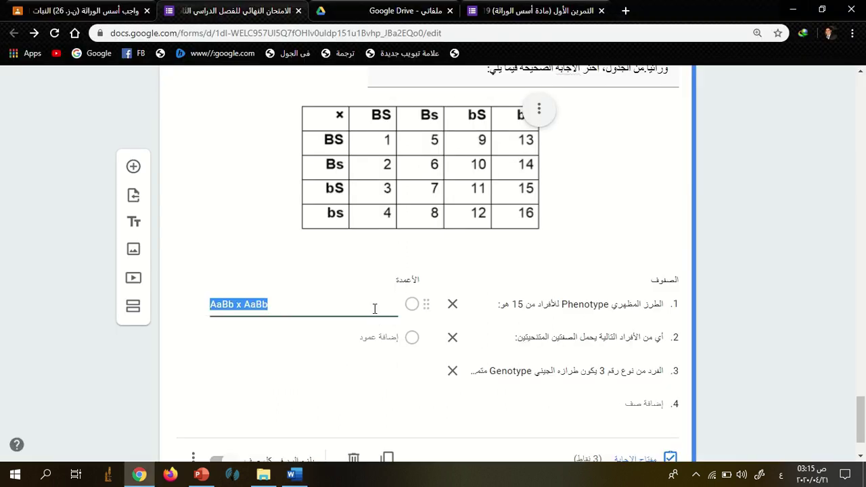
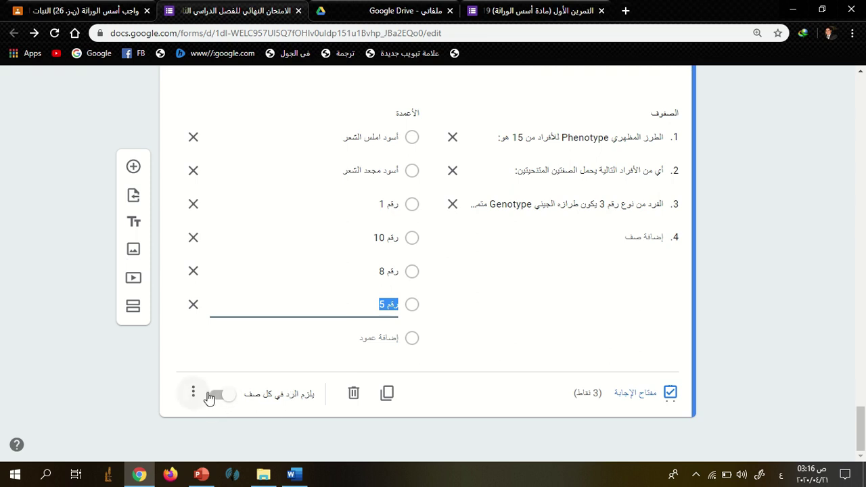
Limit the grid question to one response per column.
scroll(291, 301, "up", 5)
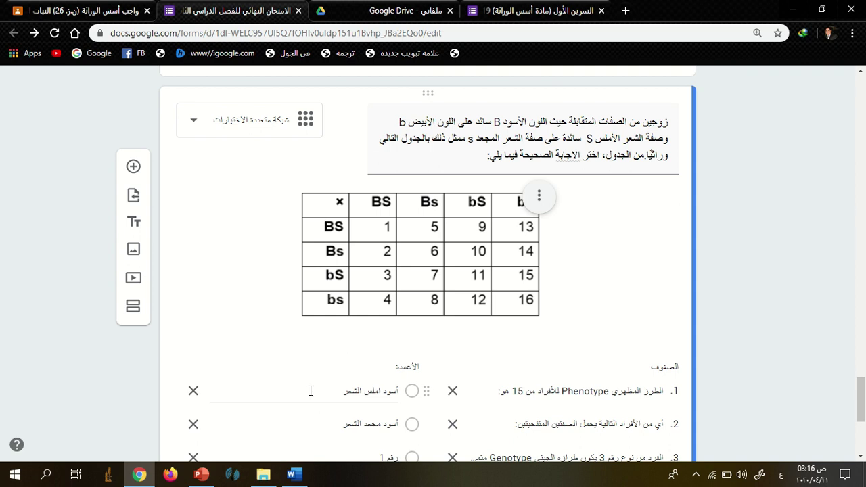
scroll(274, 388, "down", 5)
left_click(193, 392)
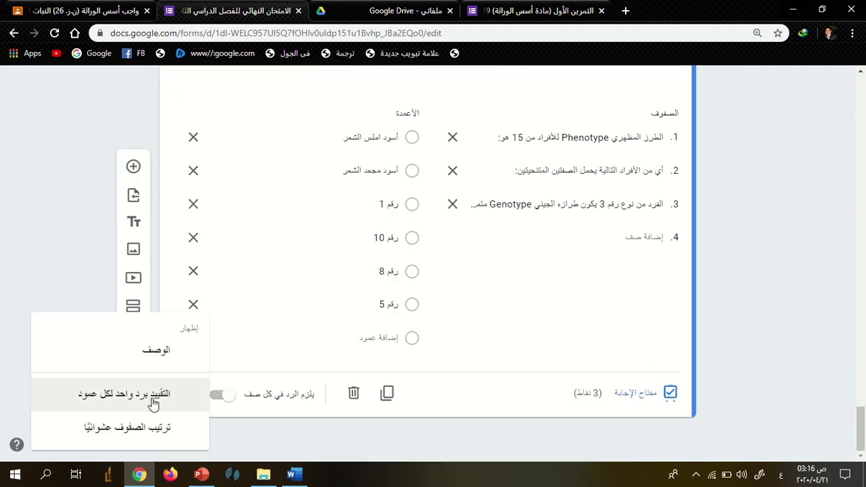
left_click(308, 386)
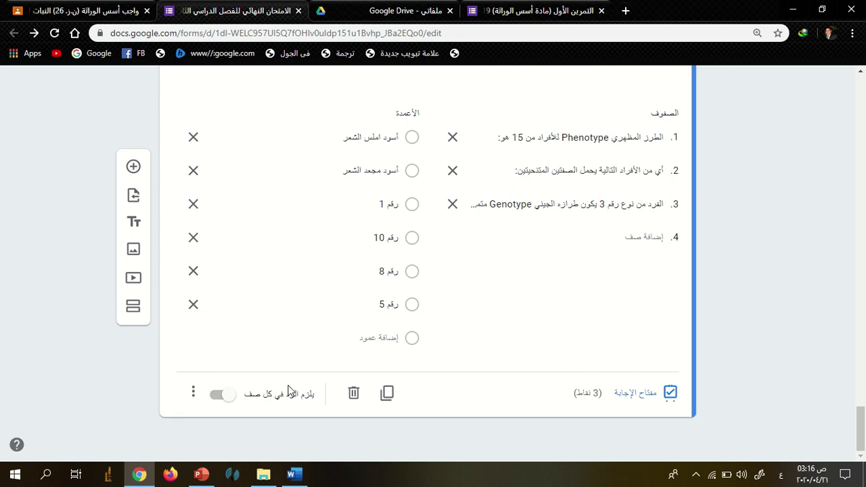
left_click(192, 393)
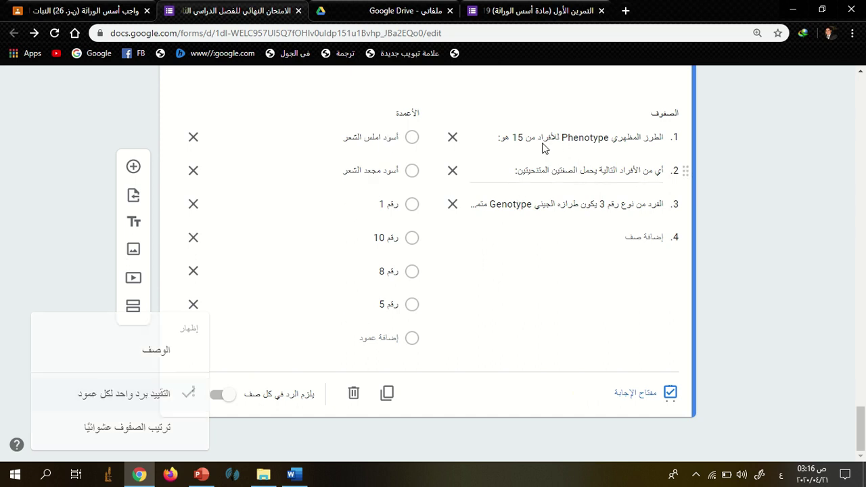
left_click(359, 143)
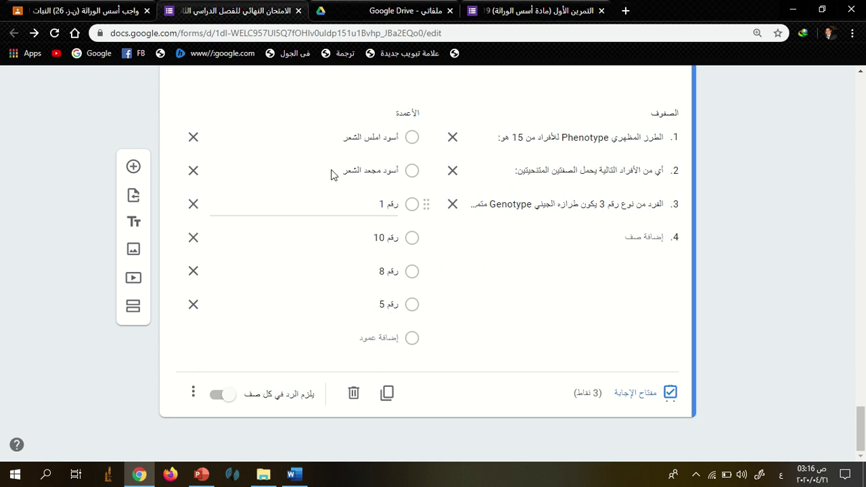
Check that the one-response-per-column limit is enabled and shuffle the grid's row order.
left_click(193, 393)
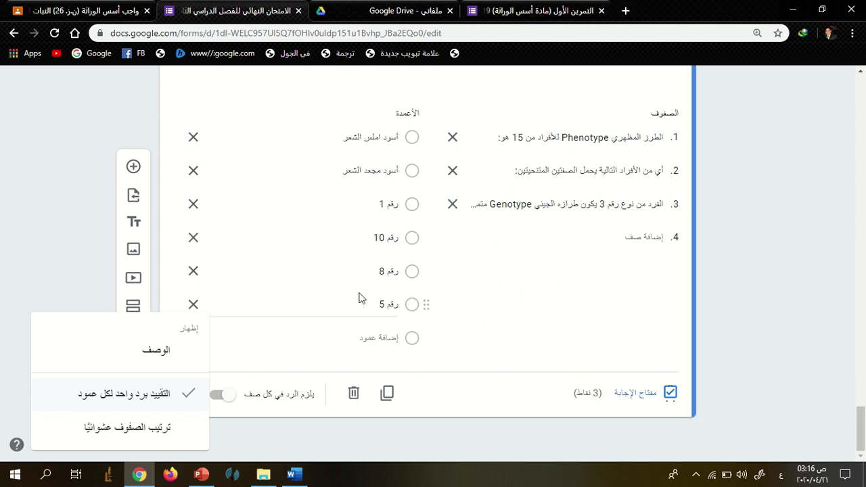
left_click(187, 394)
left_click(187, 394)
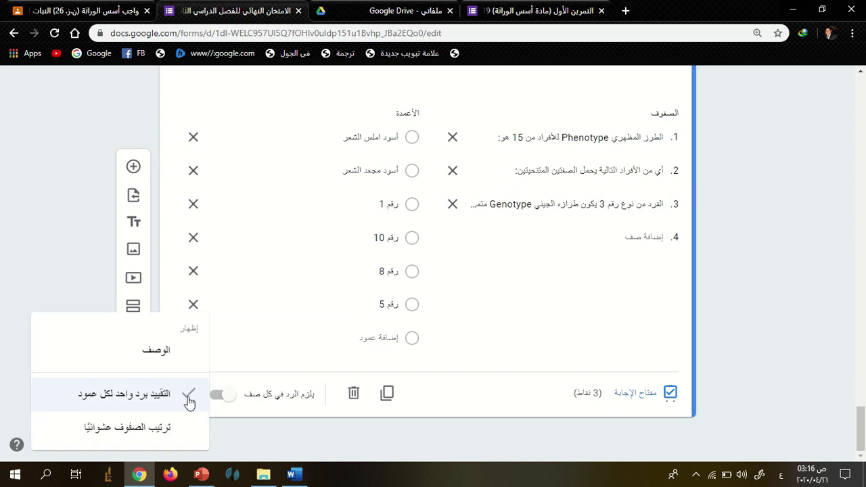
left_click(149, 430)
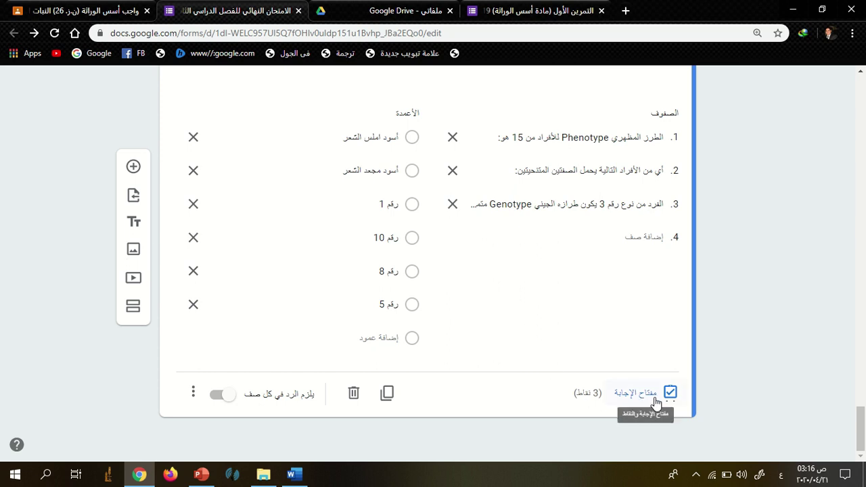
Set the grid's answer key: 'أسود مجعد الشعر' for row one, 'رقم 10' for row two, 'أسود املس الشعر' for row three.
left_click(626, 399)
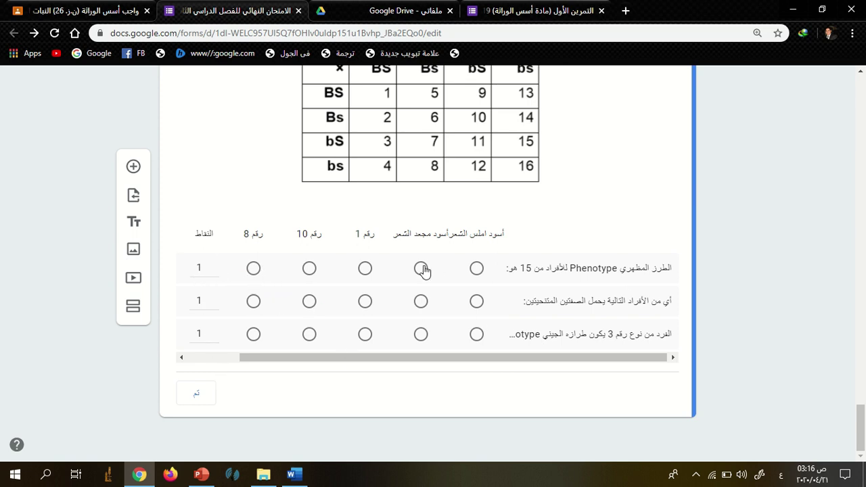
left_click(309, 301)
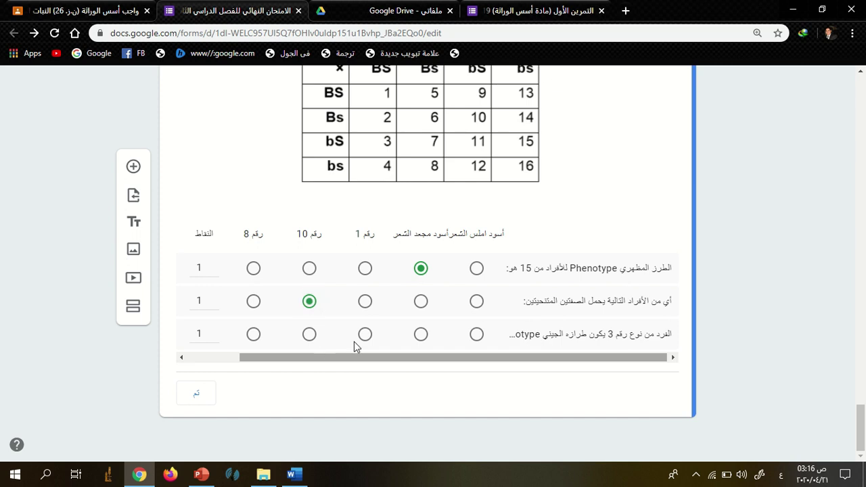
left_click(477, 334)
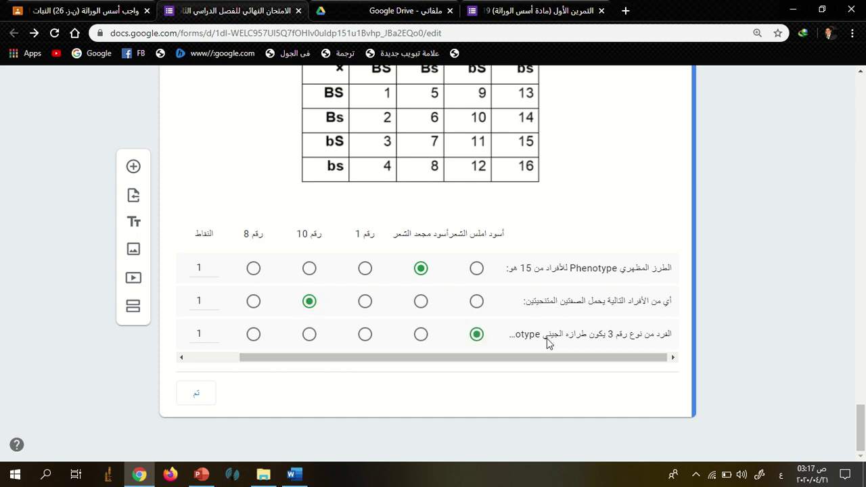
left_click(217, 402)
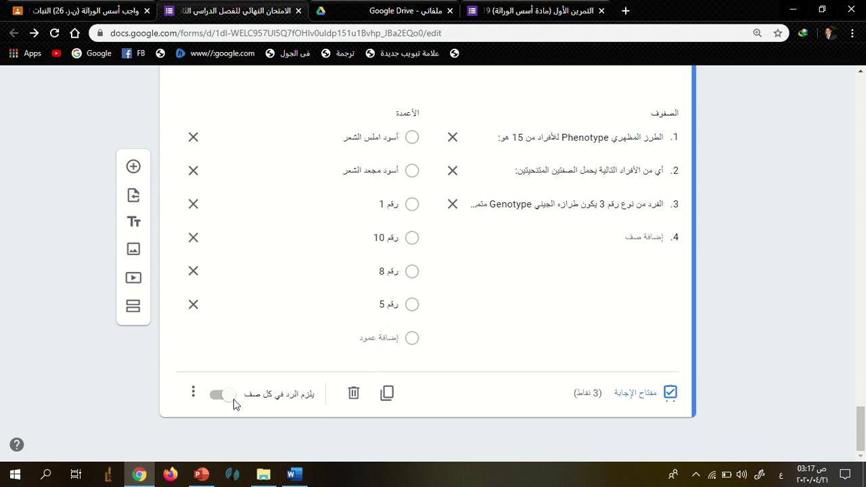
Add a new section after the grid question and title it 'نموذج 2 اختر صح أو خطأ'.
scroll(264, 346, "up", 15)
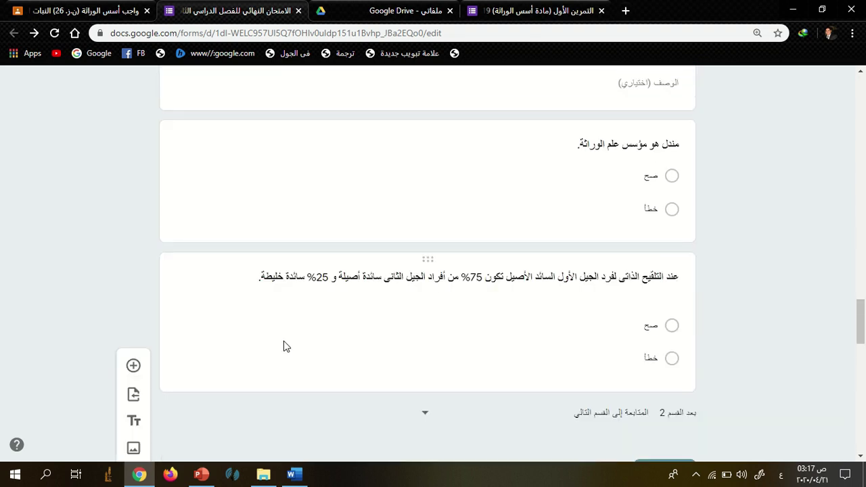
scroll(290, 354, "down", 4)
left_click(219, 243)
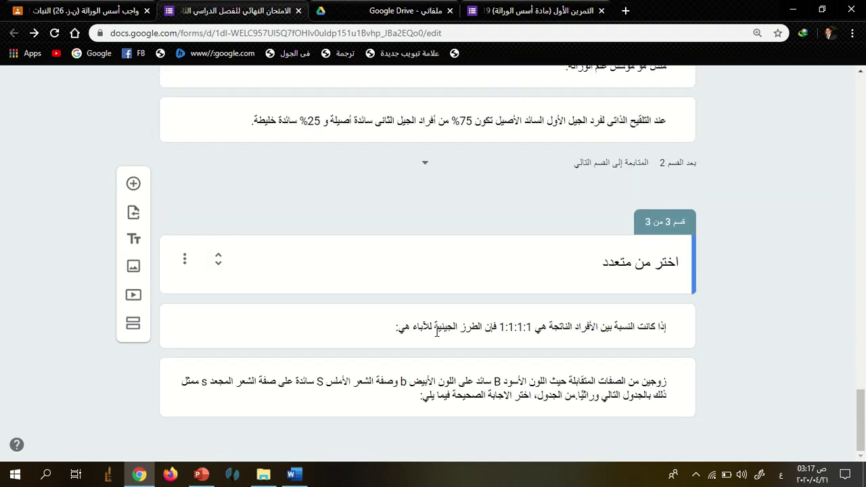
left_click(203, 389)
scroll(366, 365, "down", 5)
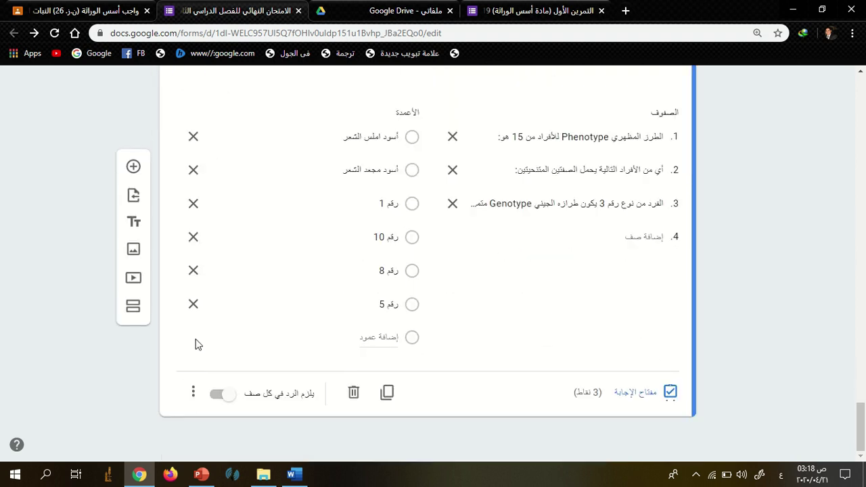
left_click(133, 306)
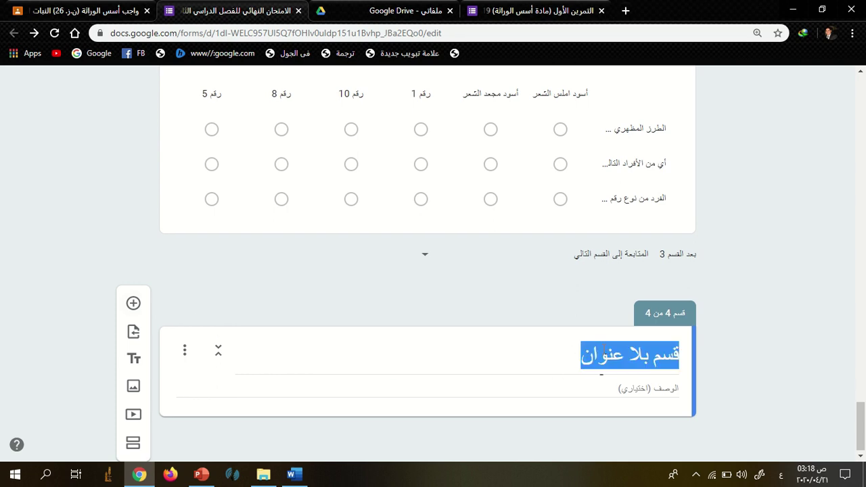
type("نمو")
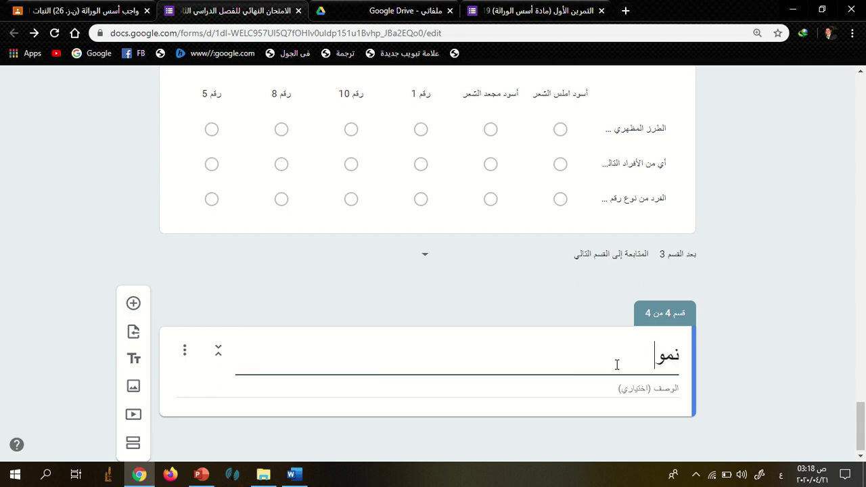
type("ذج 2اختر")
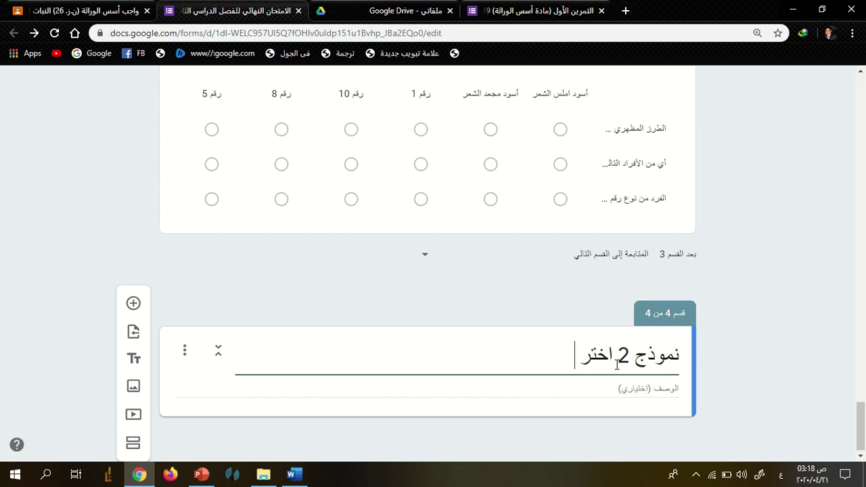
type(" صح أو خطأ")
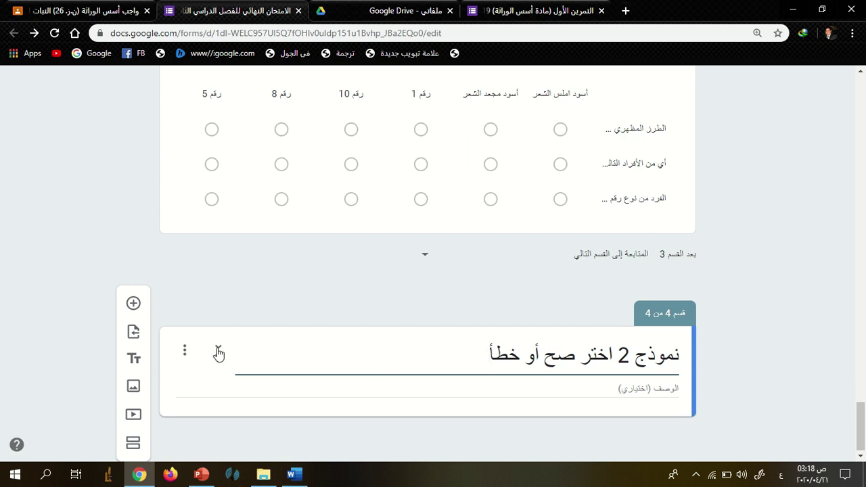
Add a question to the model 2 section with Word's first model 2 true/false statement, beginning 'فى جزئ الـ DNA'.
left_click(133, 304)
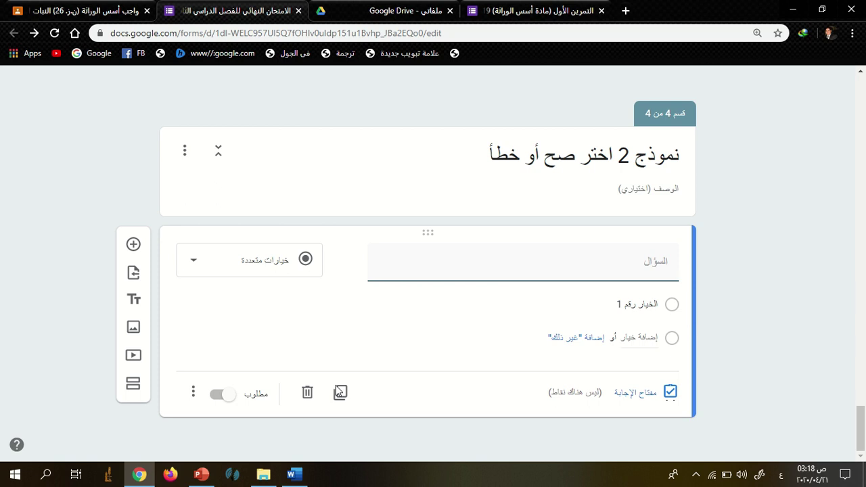
key("alt+Tab")
scroll(489, 300, "down", 10)
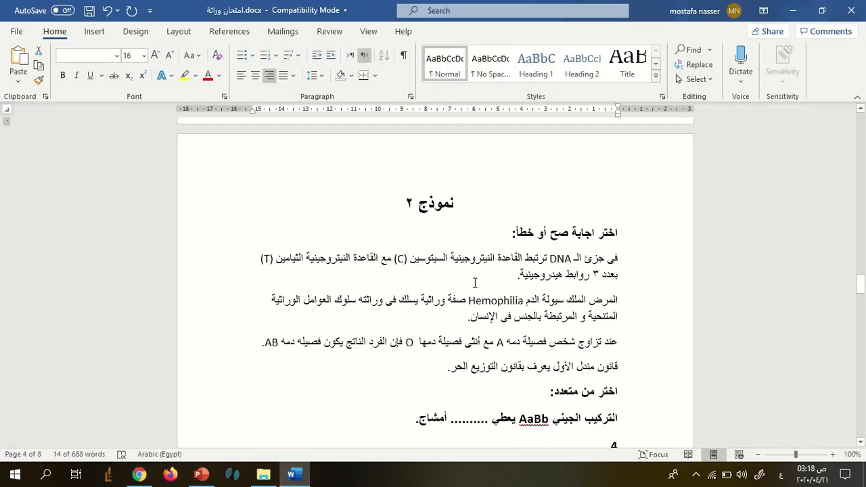
triple_click(580, 232)
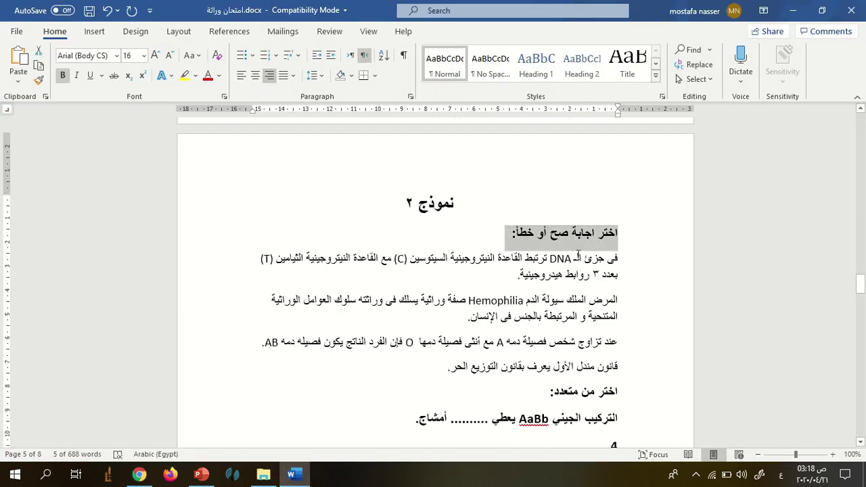
triple_click(580, 261)
key("ctrl+c")
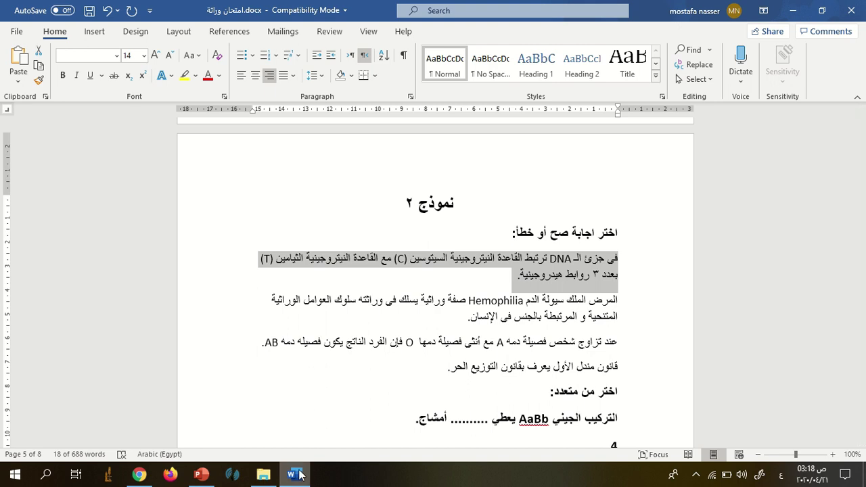
key("alt+Tab")
key("ctrl+v")
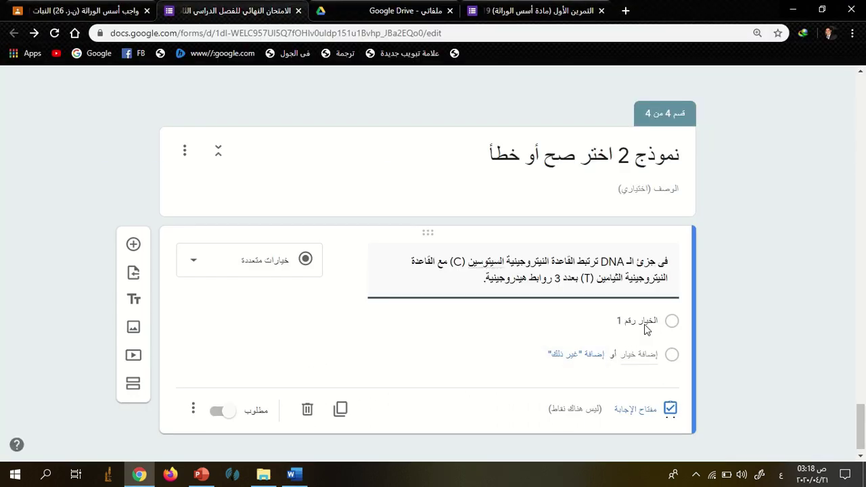
Give the DNA question the options 'صح' and 'خطأ' and shuffle the option order.
left_click(646, 325)
type("صح")
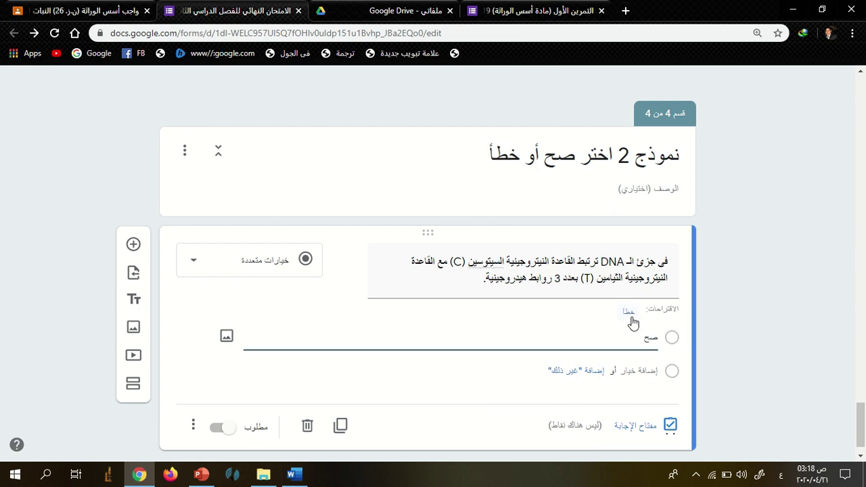
left_click(644, 345)
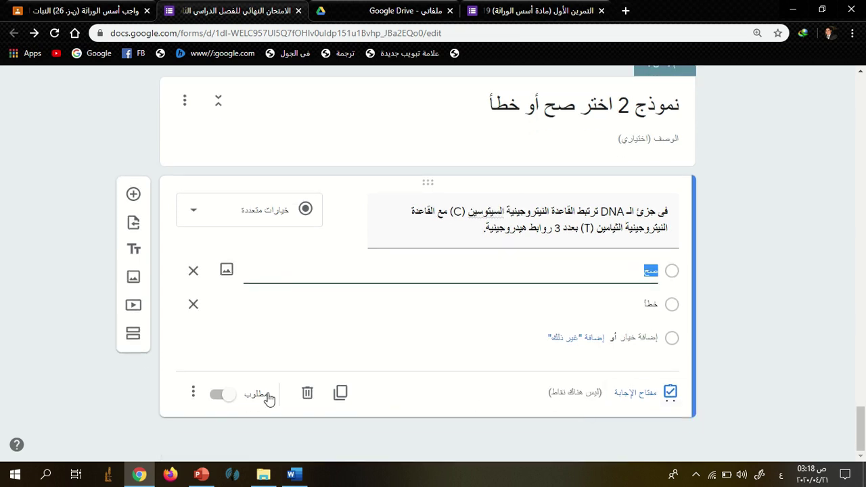
left_click(193, 393)
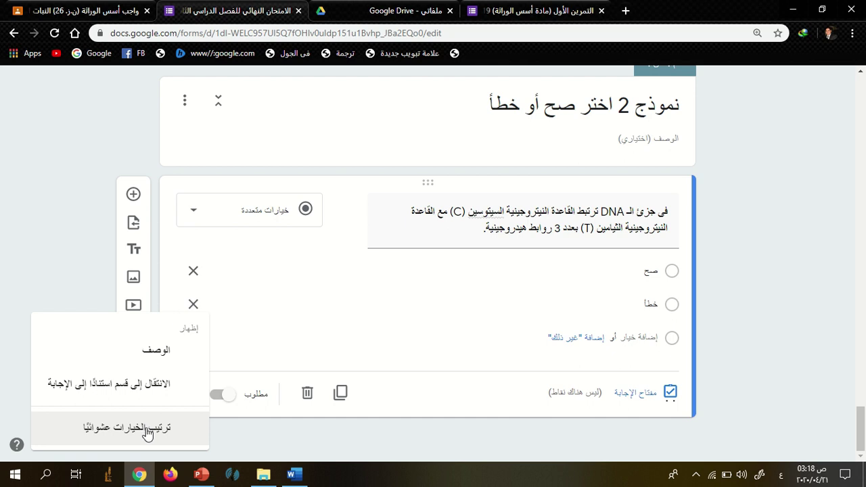
left_click(115, 430)
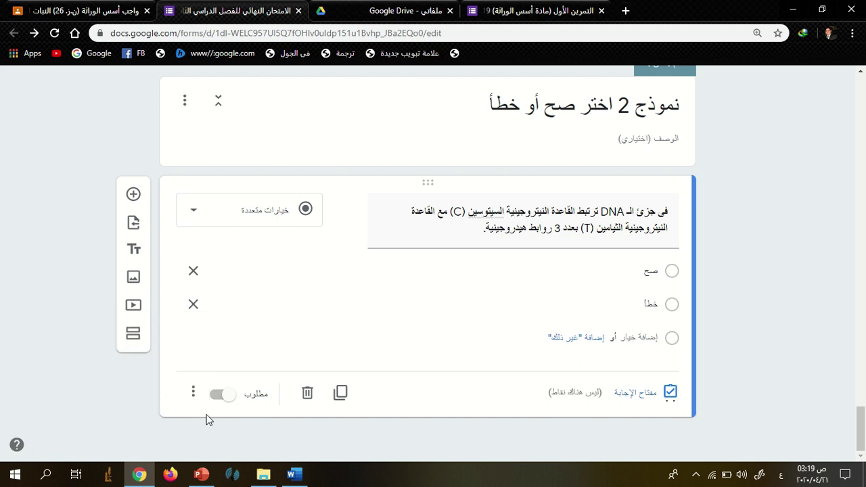
left_click(192, 393)
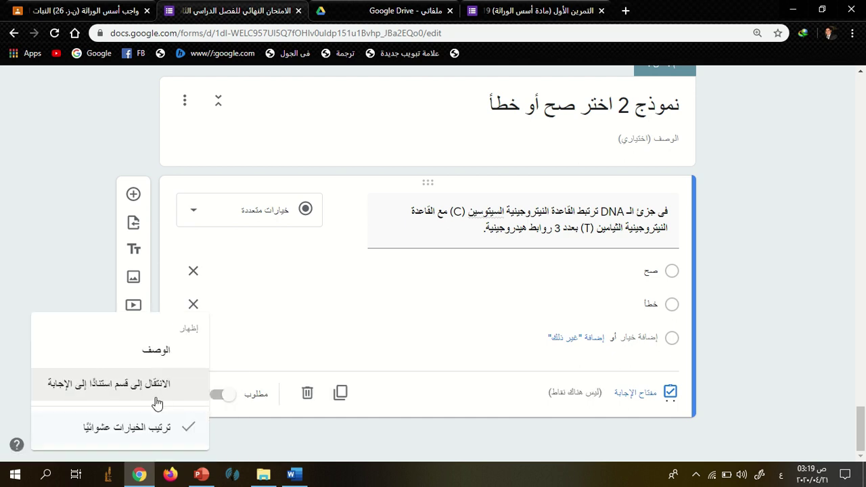
left_click(426, 398)
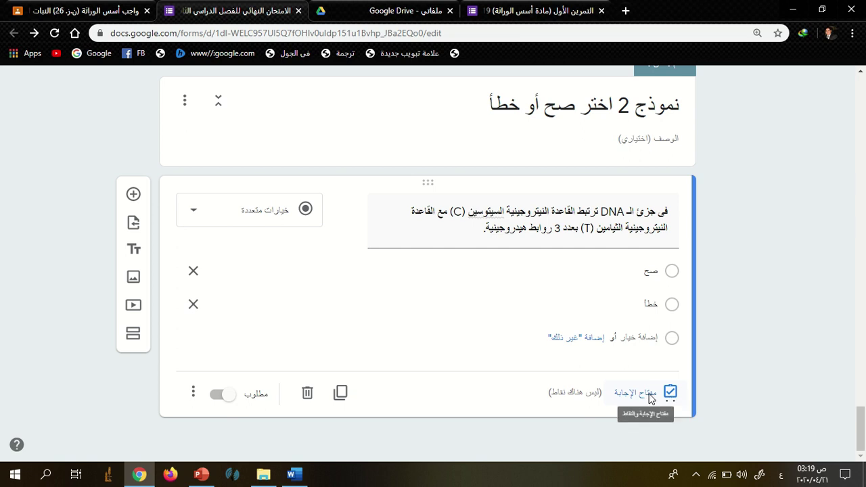
Set the DNA question's answer key to 'صح' and its score to 1 point.
left_click(649, 395)
left_click(228, 257)
left_click(665, 301)
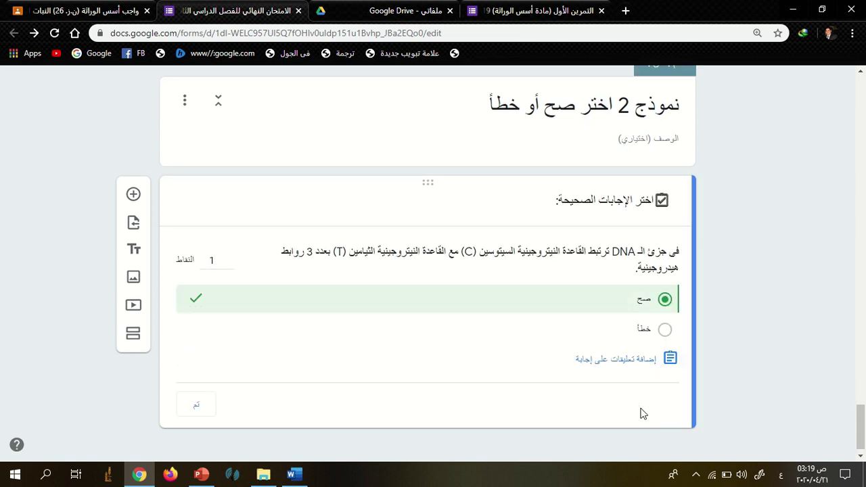
left_click(203, 409)
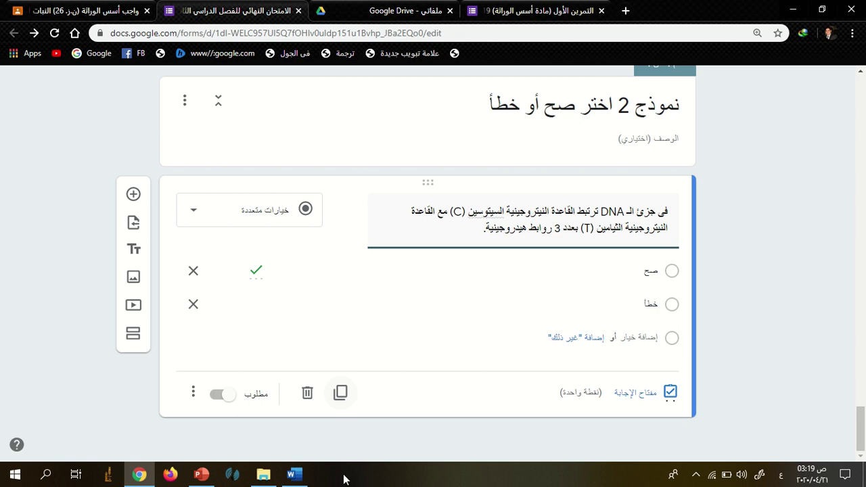
left_click(340, 393)
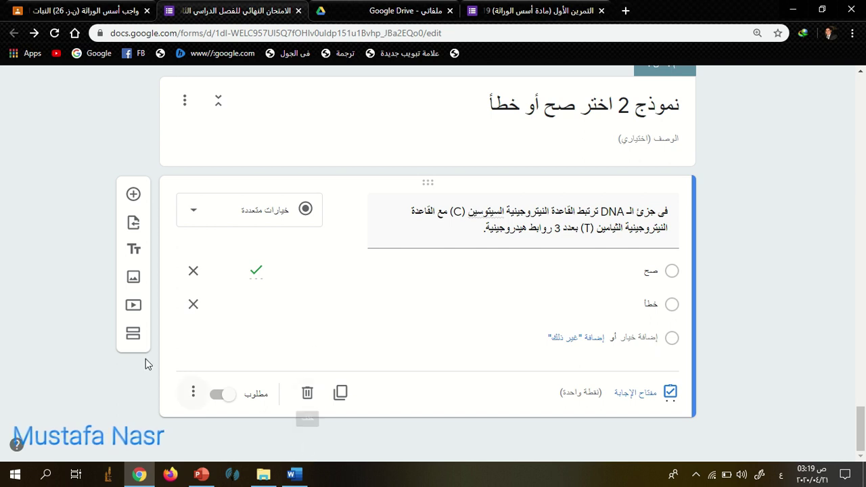
Add a new section titled 'اختر من متعدد' after the DNA question and insert a blank multiple-choice question in it.
left_click(133, 335)
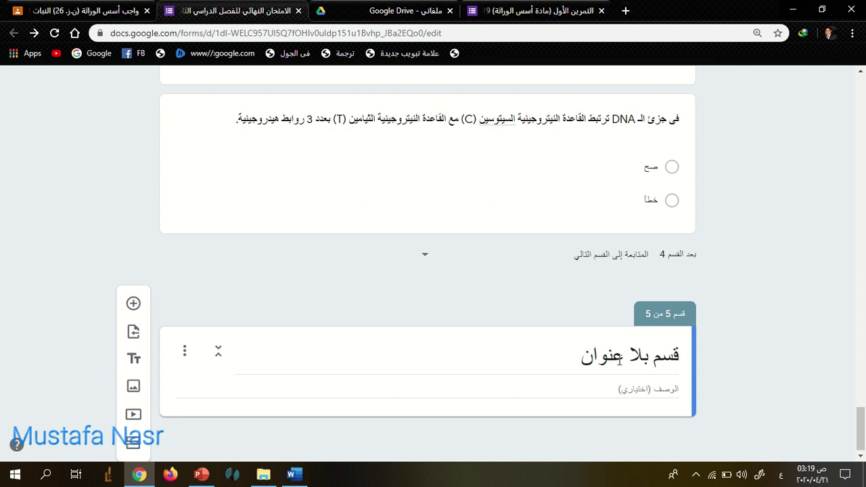
left_click(619, 360)
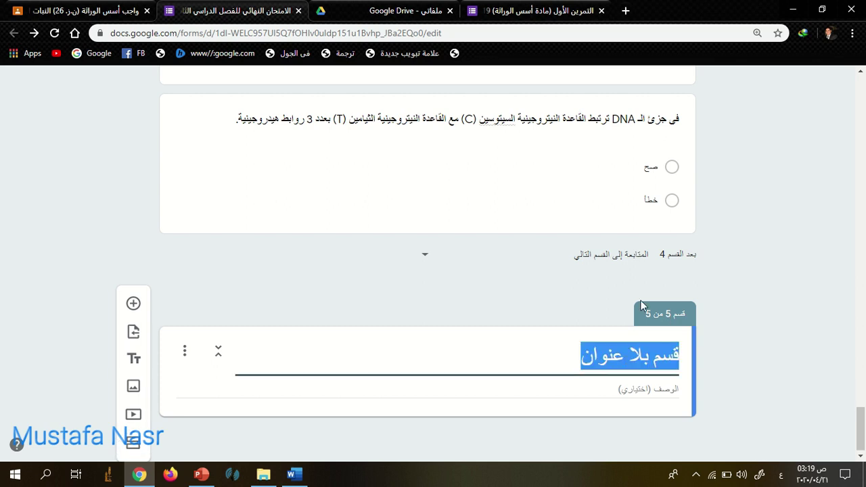
key("BackSpace")
type("اختر من متعدد")
left_click(133, 303)
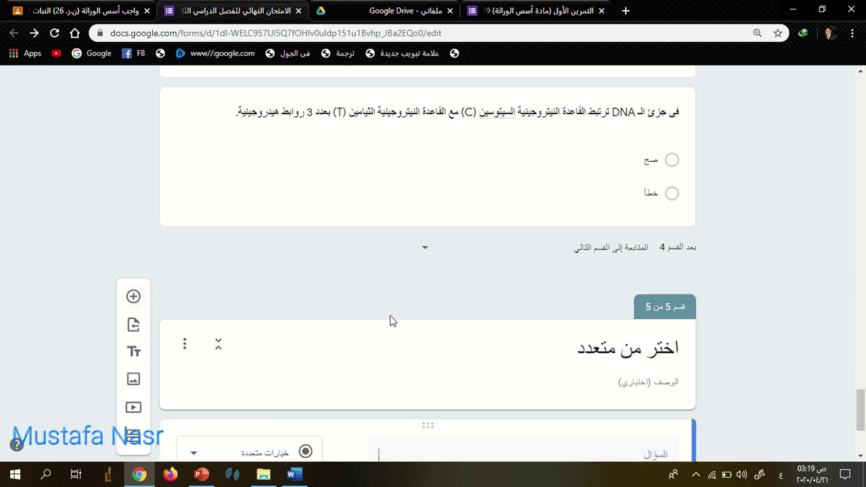
Copy the question "التركيب الجيني AaBb يعطي .......... أمشاج." from the Word document into the empty question of section 5 in the form.
left_click(292, 474)
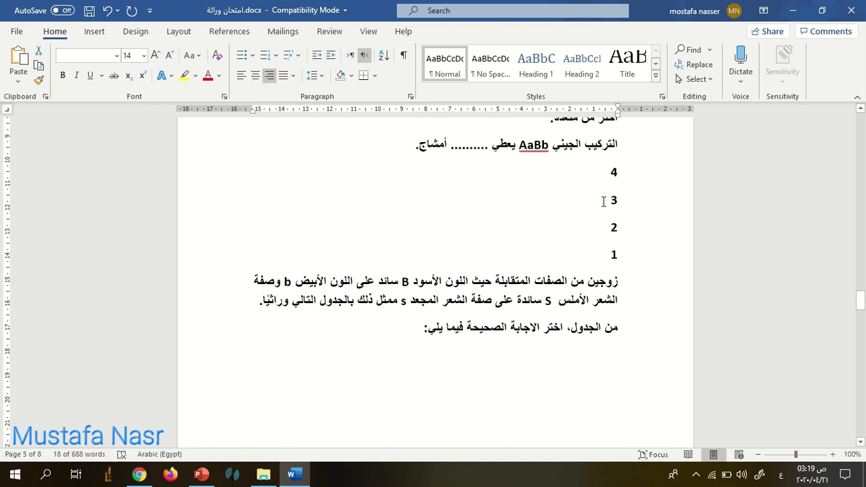
scroll(604, 196, "down", 1)
scroll(604, 195, "up", 4)
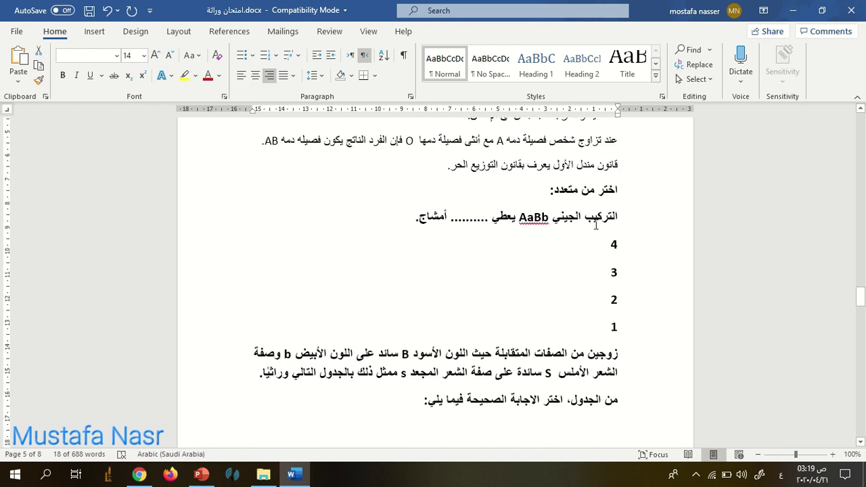
double_click(572, 239)
triple_click(573, 238)
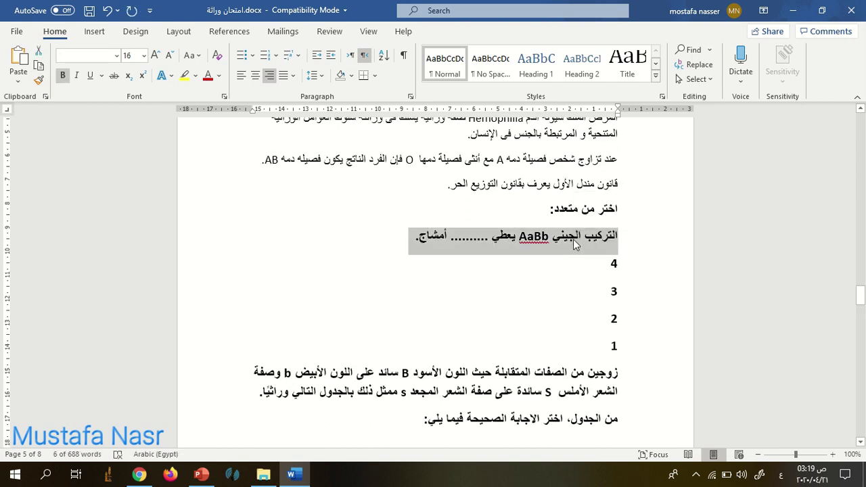
left_click(293, 473)
left_click(646, 275)
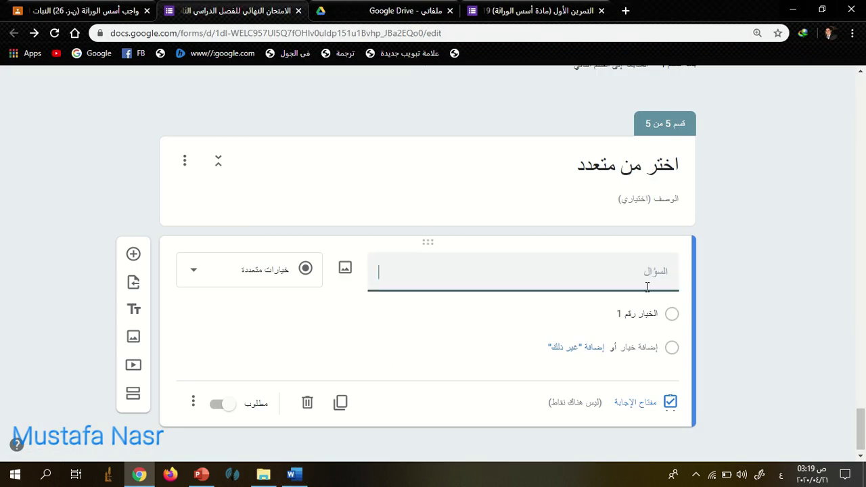
key("ctrl+v")
Copy the choices 4, 3, 2 and 1 from the Word document into the AaBb question as its answer options.
left_click(292, 473)
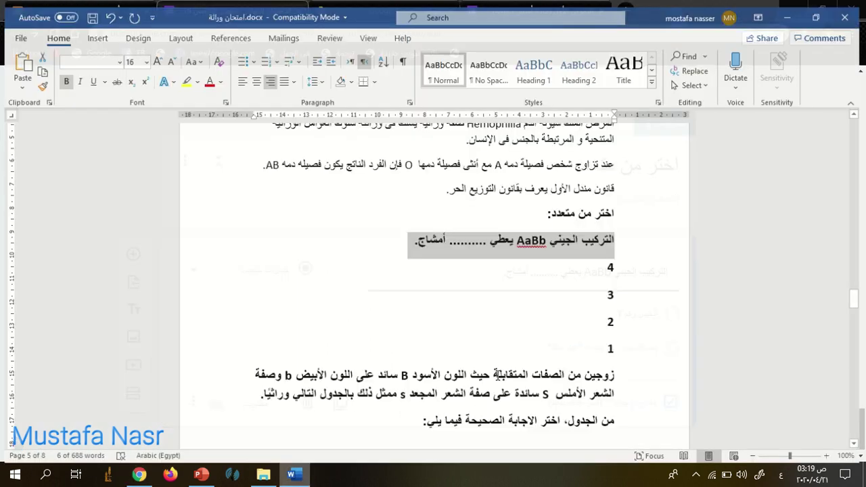
left_click_drag(608, 196, 609, 294)
key("ctrl+c")
key("alt+Tab")
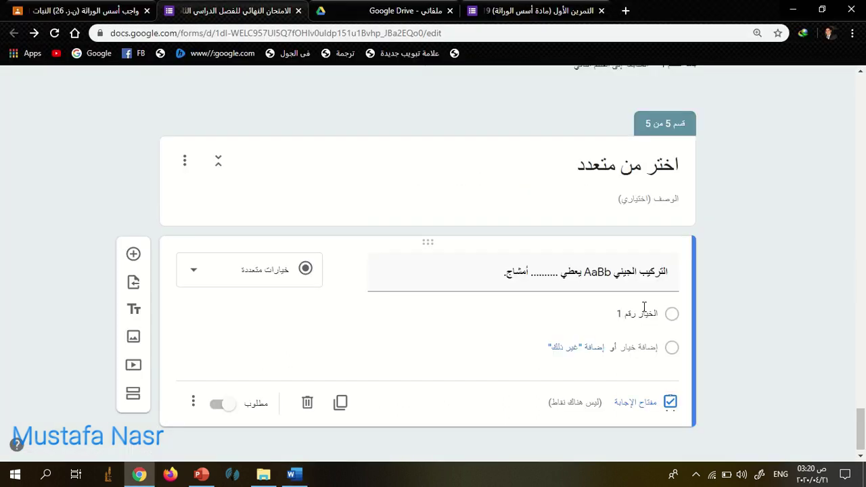
left_click(641, 313)
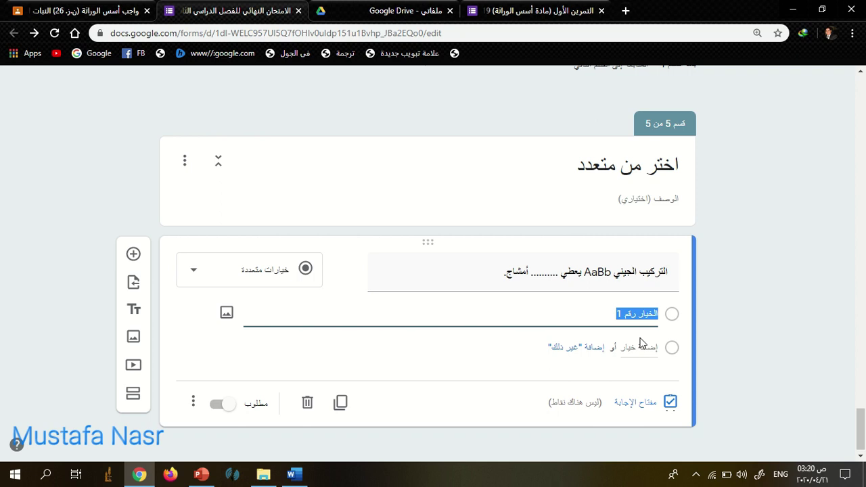
key("ctrl+v")
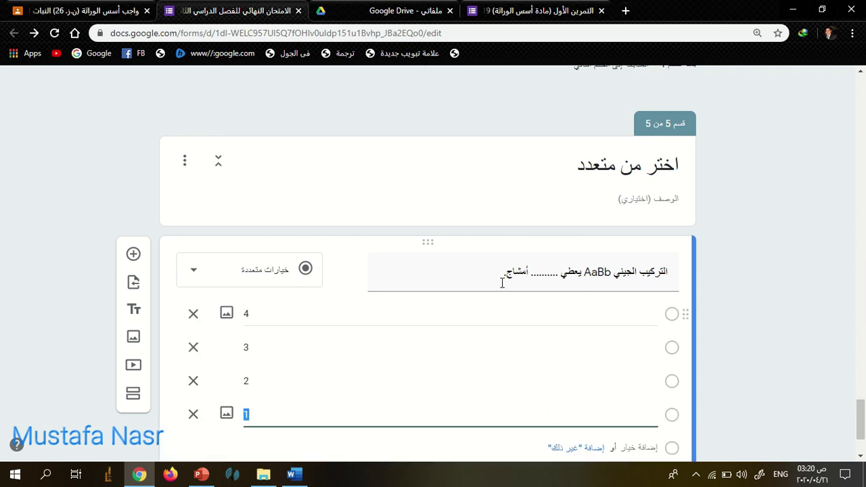
Turn on random ordering of the answer options for the AaBb question.
scroll(133, 409, "down", 2)
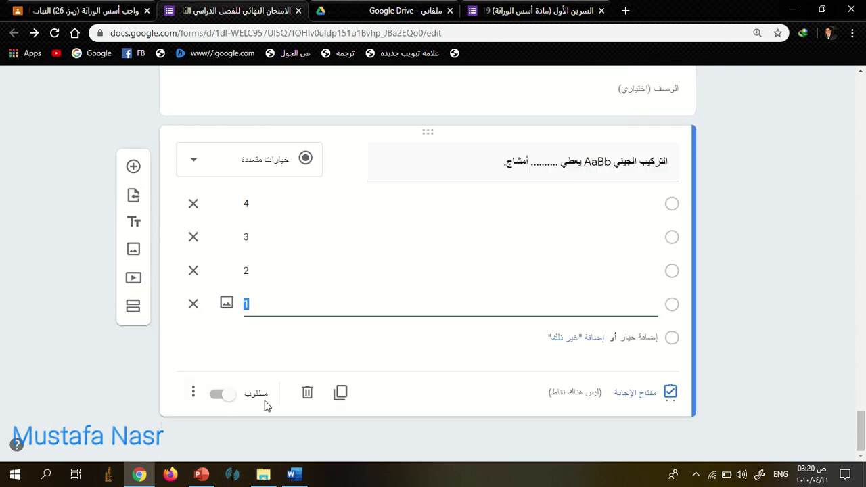
left_click(189, 390)
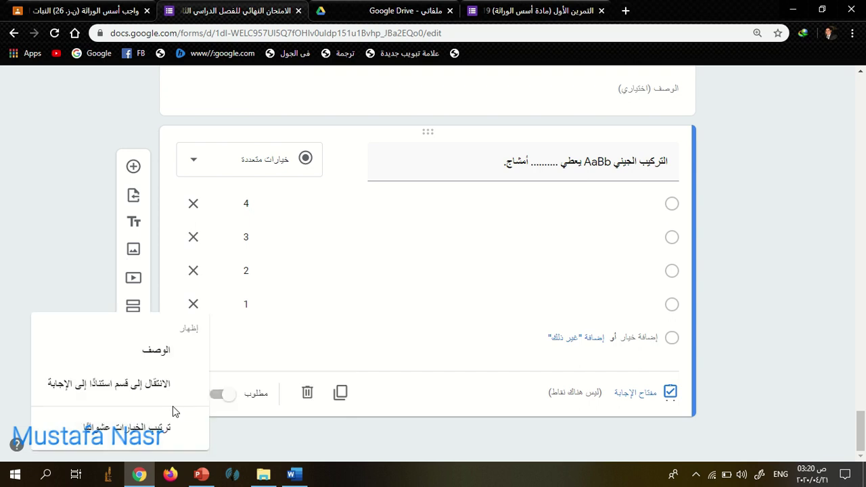
left_click(159, 433)
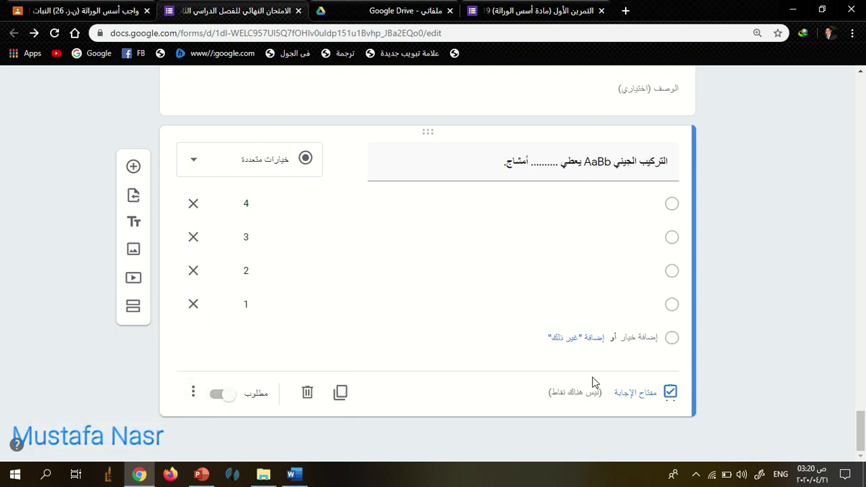
Set the AaBb question's answer key to option 4, worth 1 point.
left_click(643, 400)
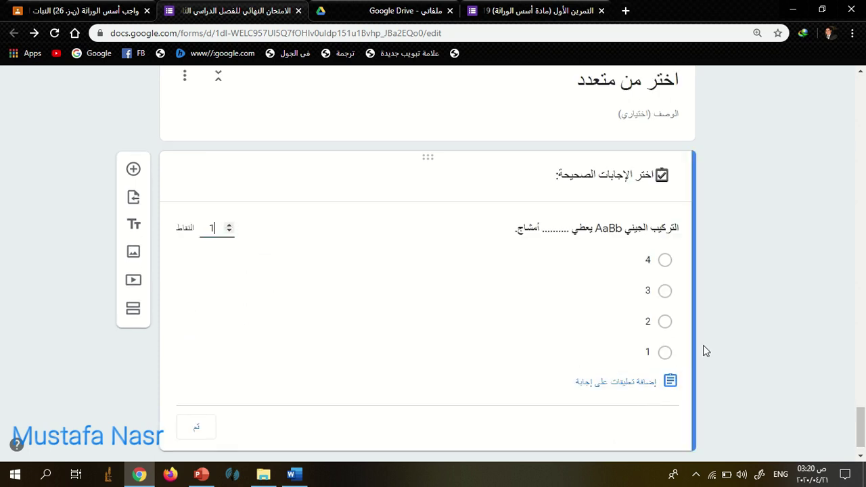
left_click(665, 263)
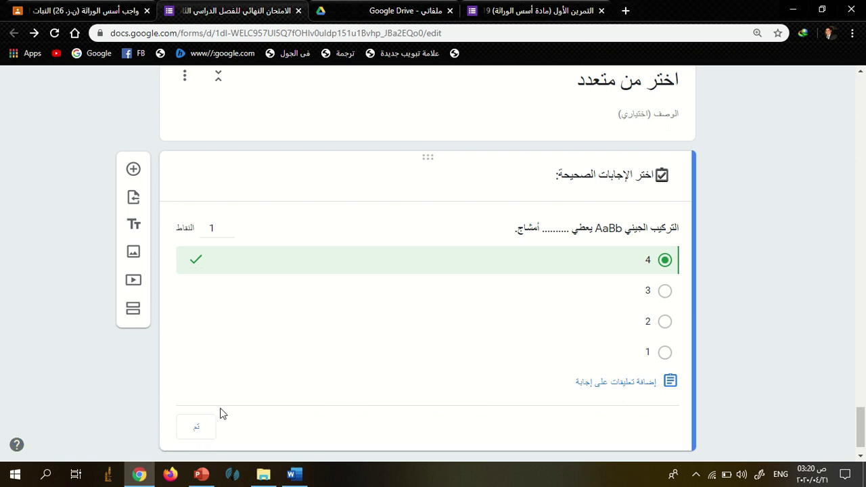
left_click(207, 433)
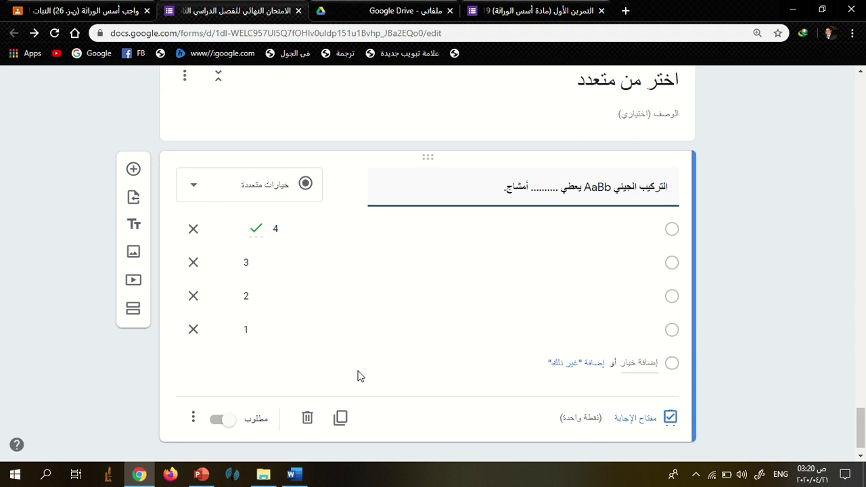
Add a new section after section 5 and title it "نموذج 3 اختر صح أو خطأ".
scroll(704, 447, "down", 1)
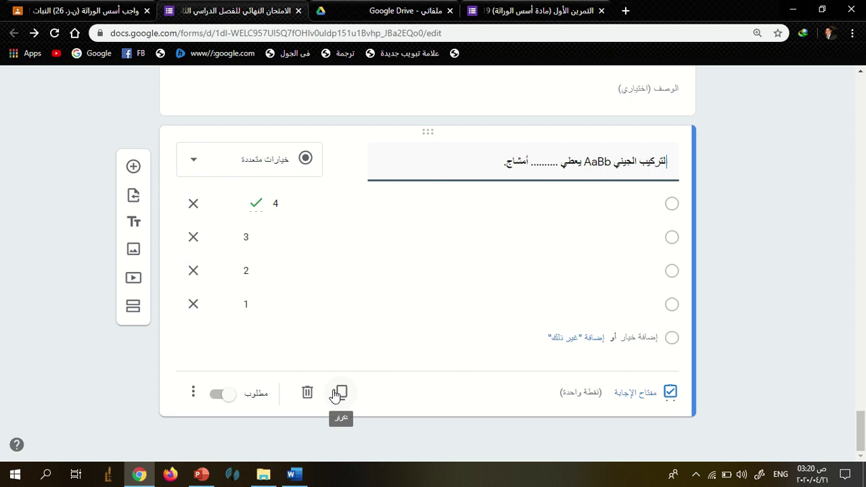
left_click(132, 306)
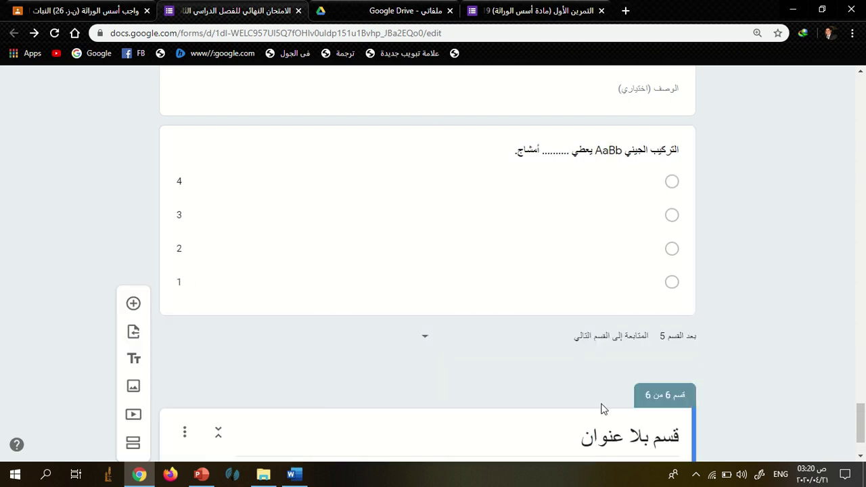
left_click(616, 369)
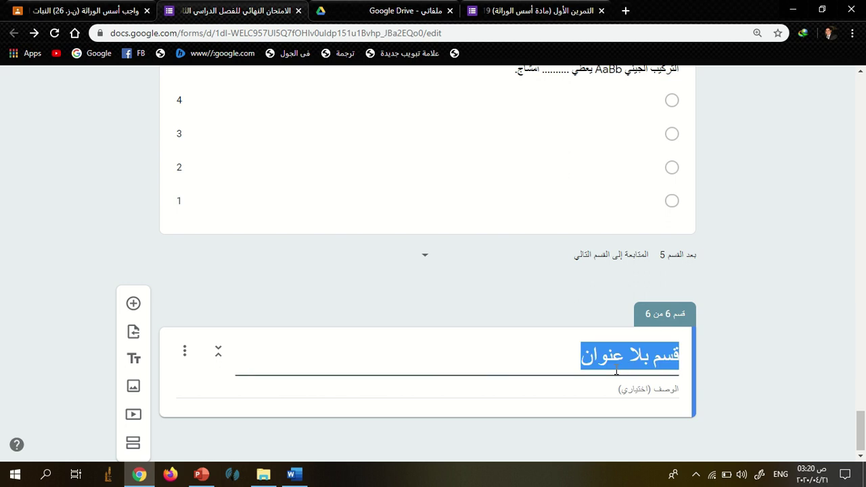
type("kl,")
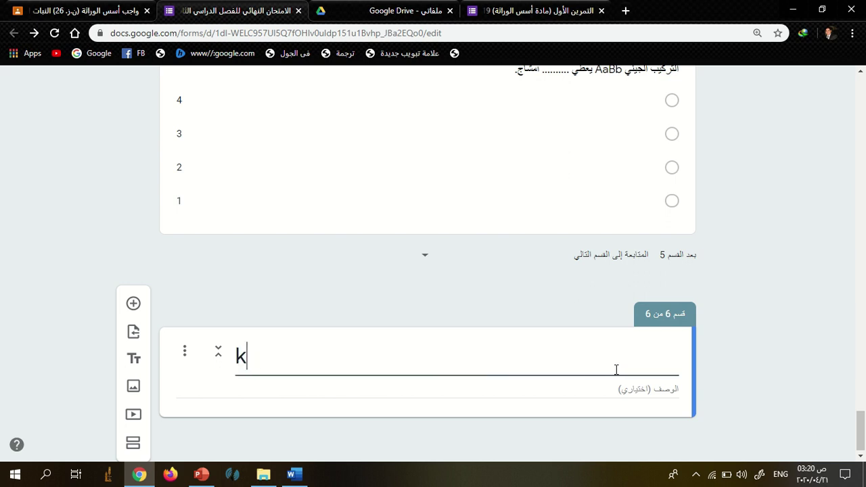
key("BackSpace")
type("نموذج 3")
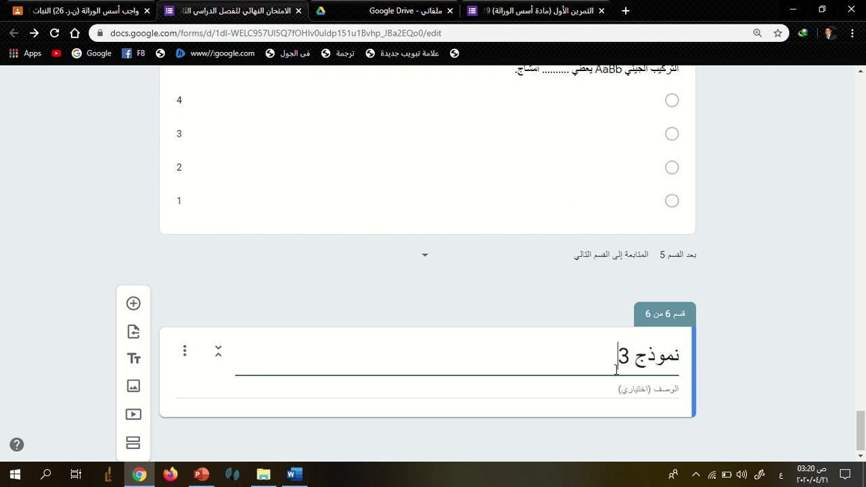
type(" اختر صح أو خطأ")
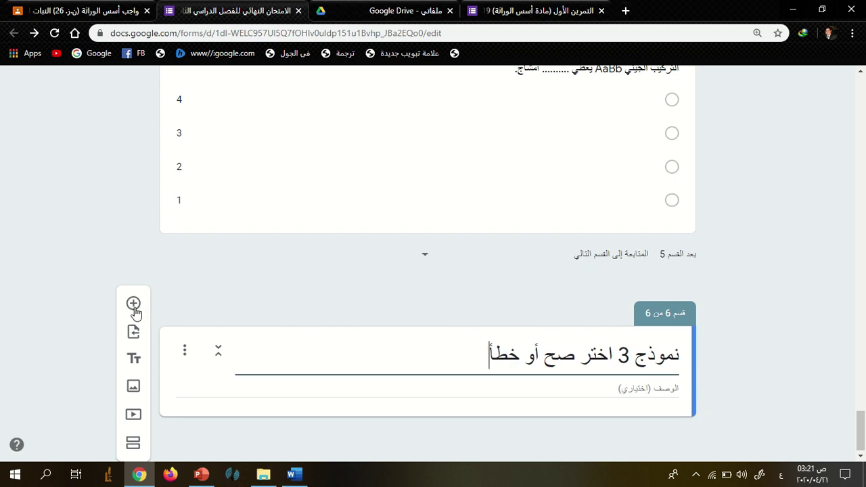
Copy the statement "قانون مندل الأول يعرف بقانون التوزيع الحر." from the Word document into a new question in section 6.
left_click(292, 474)
scroll(482, 301, "down", 5)
scroll(586, 232, "up", 1)
scroll(525, 325, "down", 1)
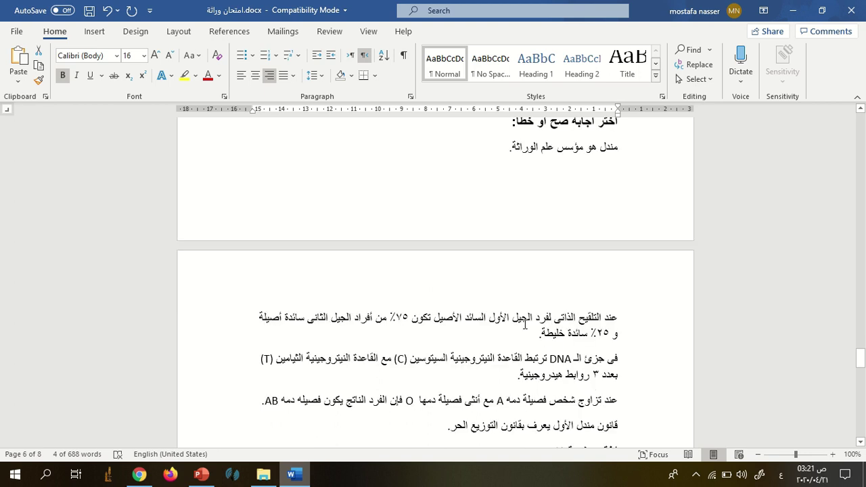
scroll(525, 325, "down", 1)
triple_click(572, 357)
key("ctrl+c")
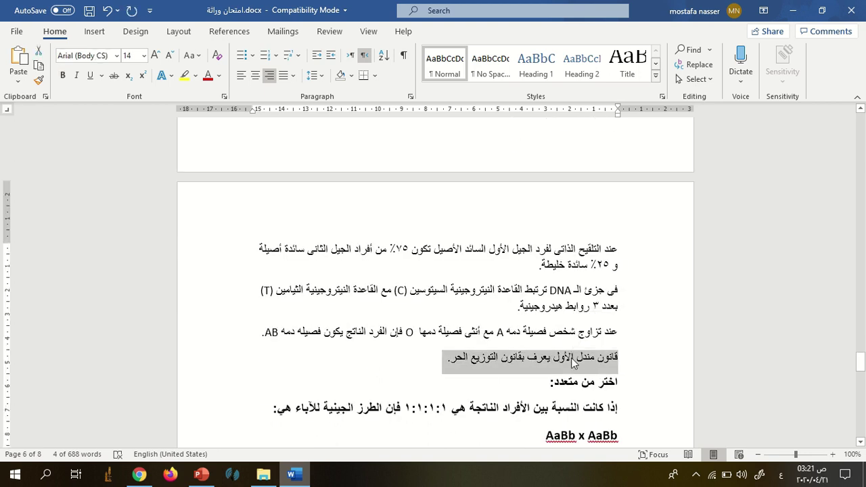
left_click(296, 475)
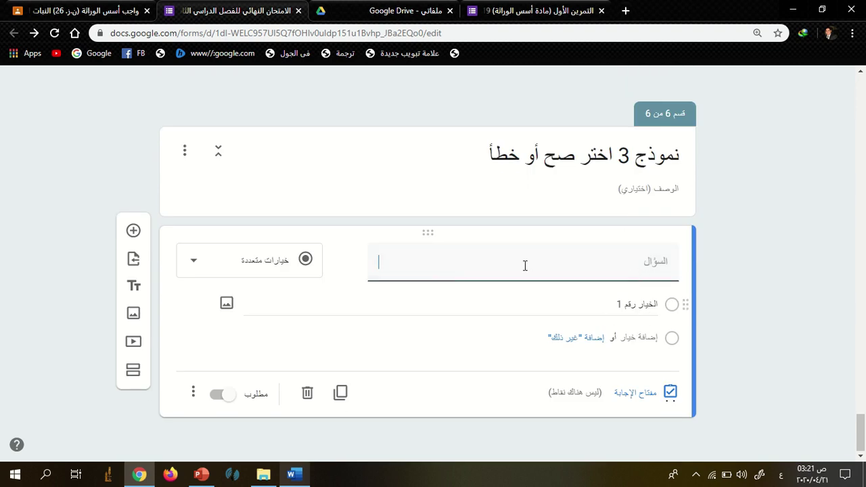
key("ctrl+v")
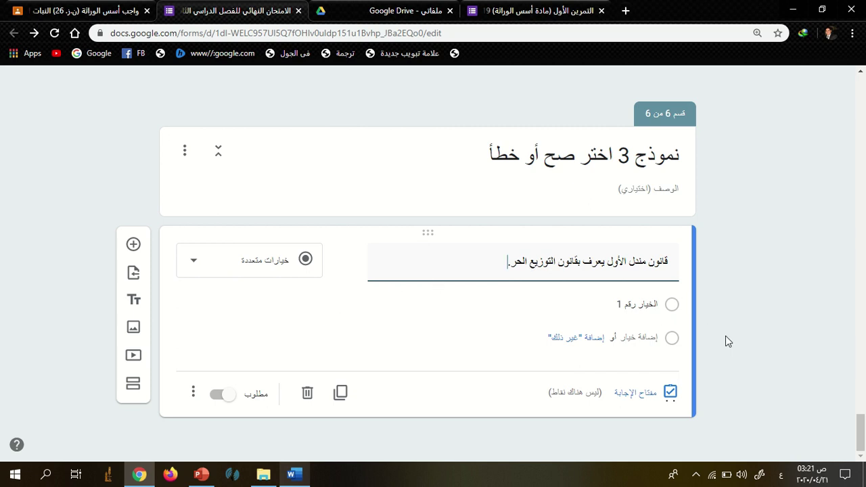
Give the Mendel's law question the two answer options "صح" and "خطأ".
left_click(651, 311)
type("ص")
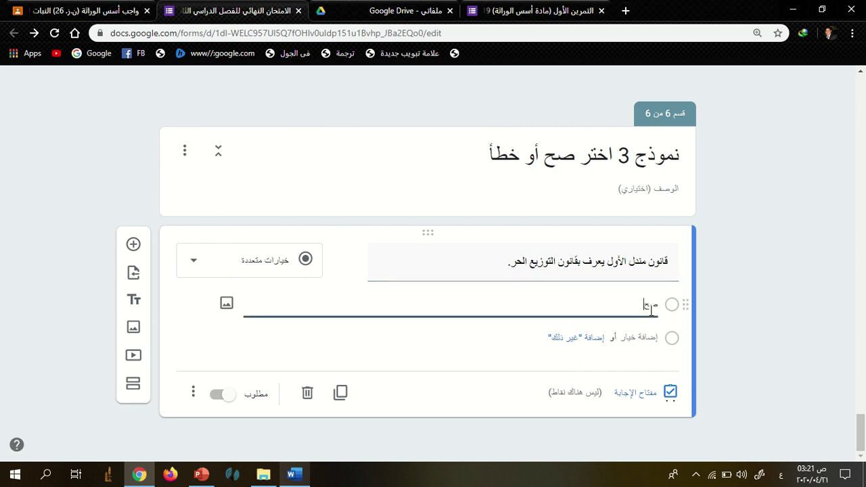
type("ح")
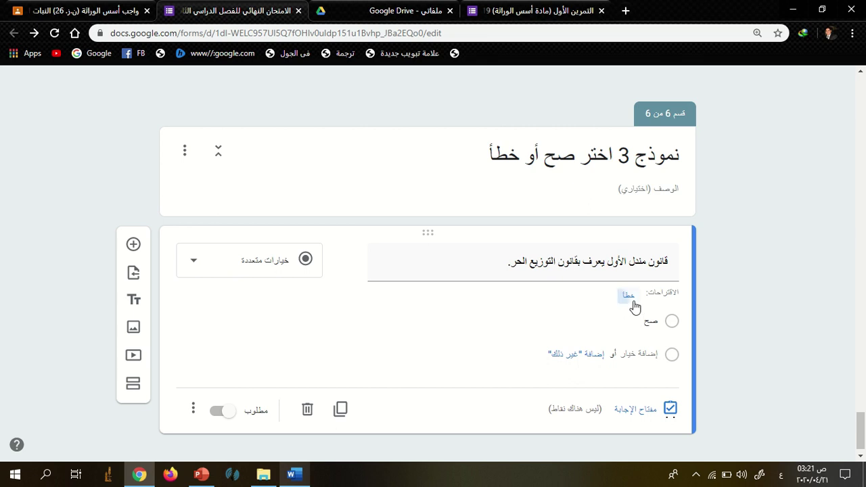
left_click(629, 292)
Turn on random ordering of the answer options for the Mendel's law question.
scroll(423, 347, "down", 1)
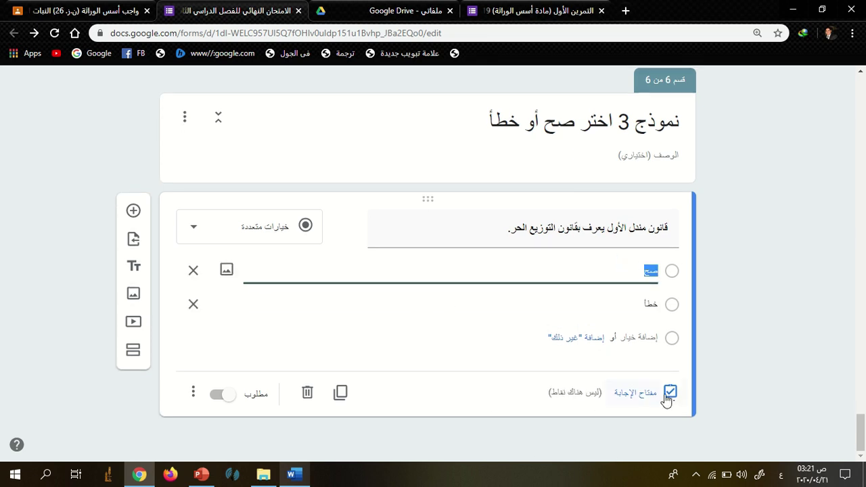
left_click(192, 391)
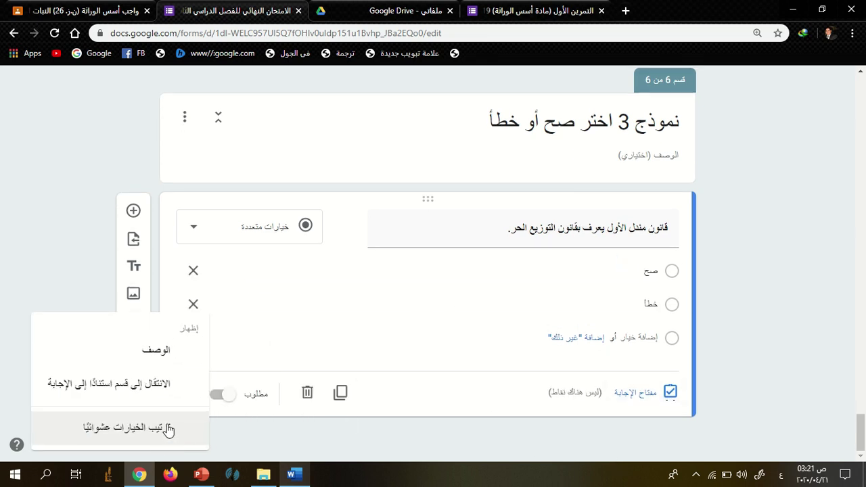
left_click(169, 428)
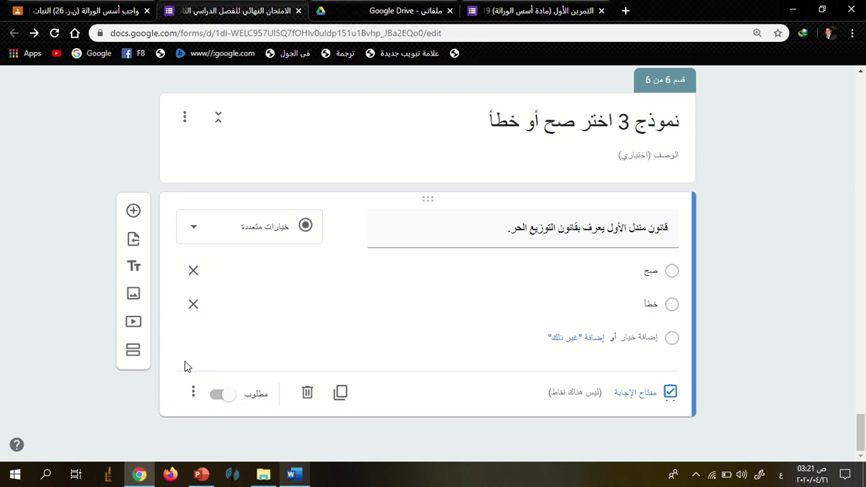
Set the Mendel's law question's answer key to "خطأ", worth 1 point.
left_click(657, 395)
left_click(230, 269)
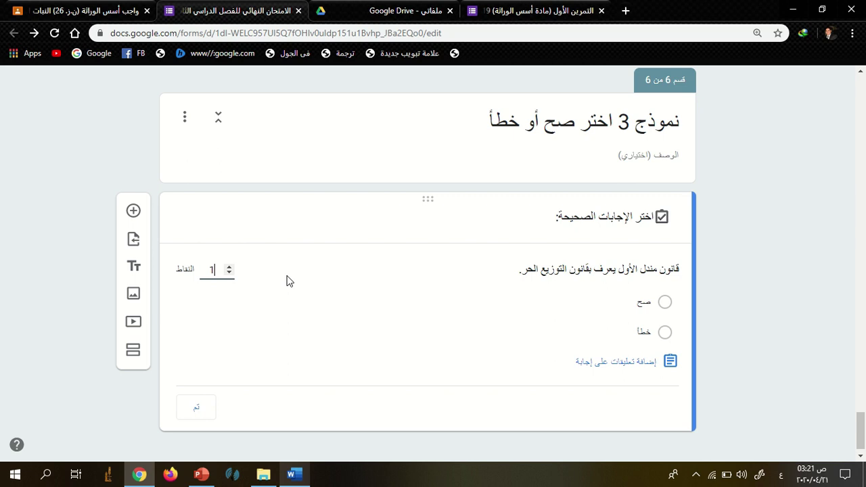
left_click(663, 303)
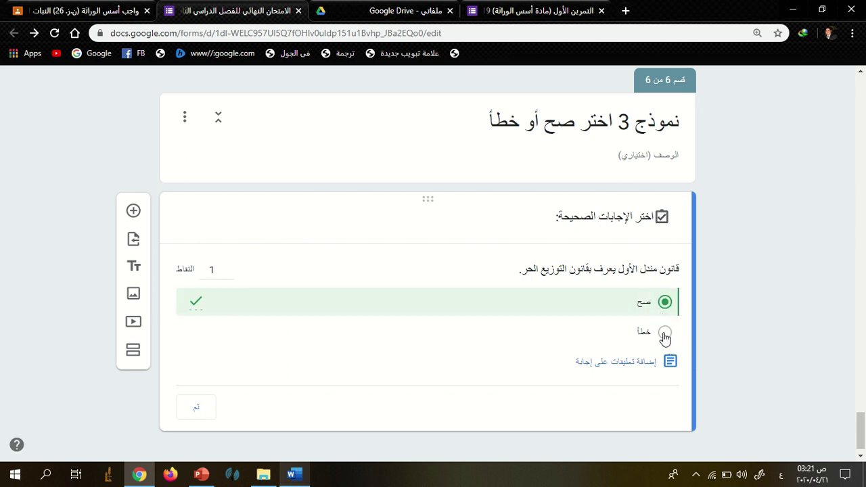
left_click(664, 332)
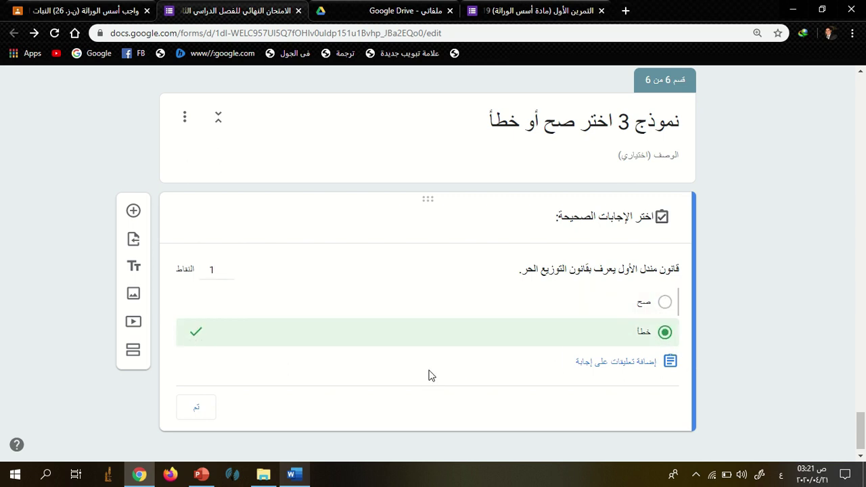
left_click(195, 408)
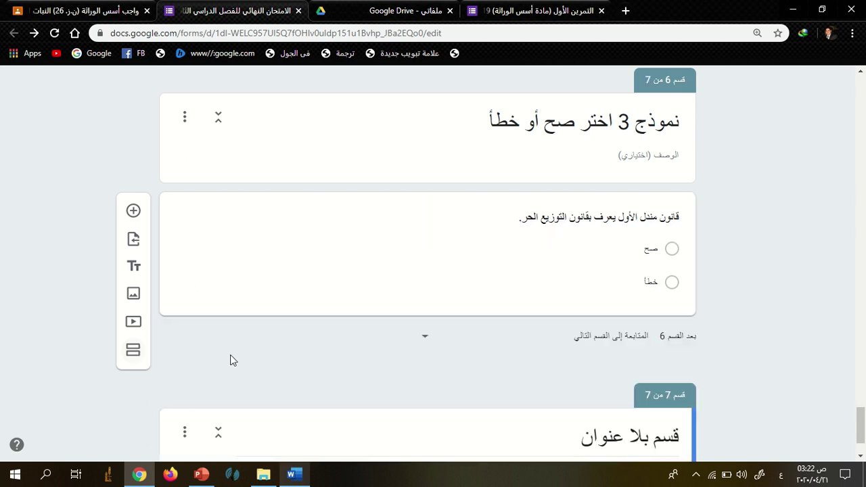
Title section 7 "اختر من متعدد".
left_click(630, 437)
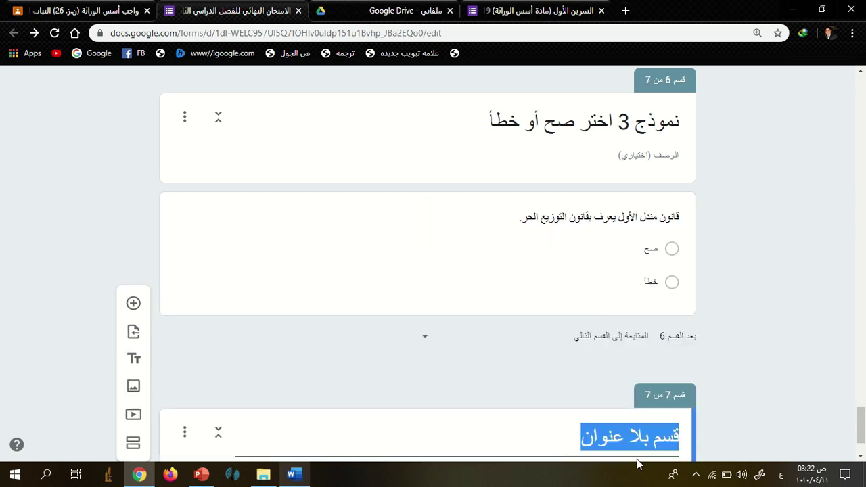
type("اختر")
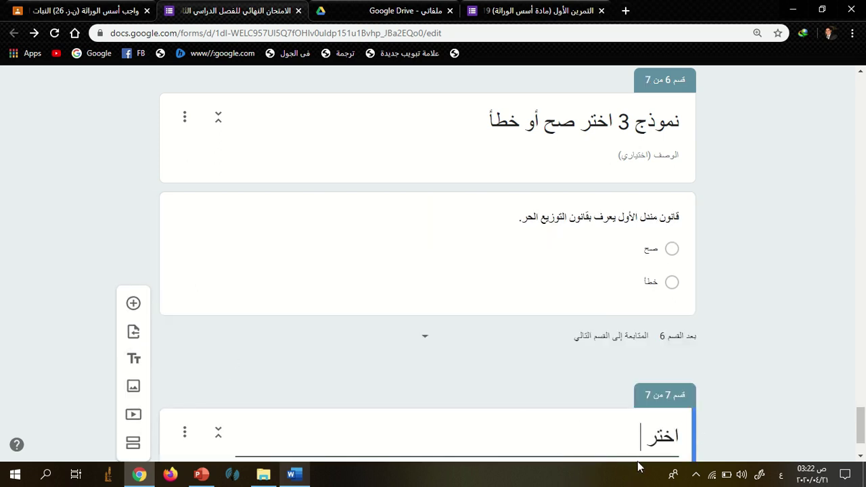
type(" من متعدد")
scroll(483, 436, "down", 1)
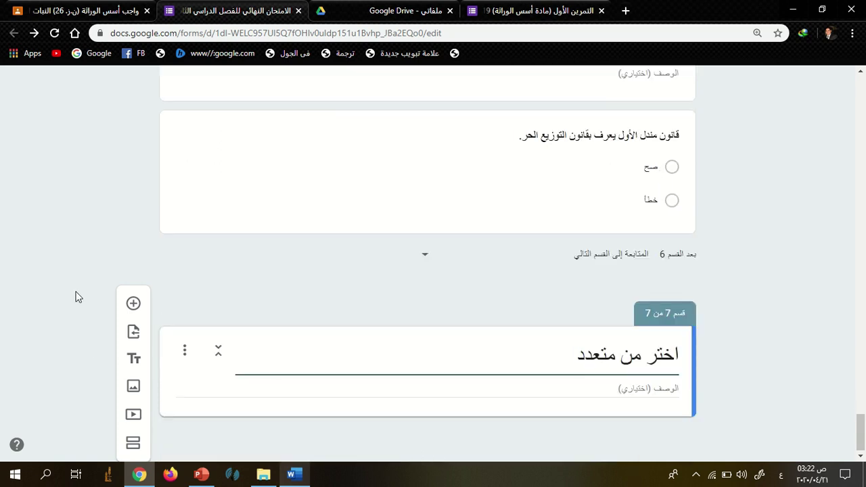
Add a question to section 7 with the text "إذا كانت النسبة بين الأفراد الناتجة هي 1:1:1:1 فإن الطرز الجينية للآباء هي:" copied from the Word document.
left_click(132, 303)
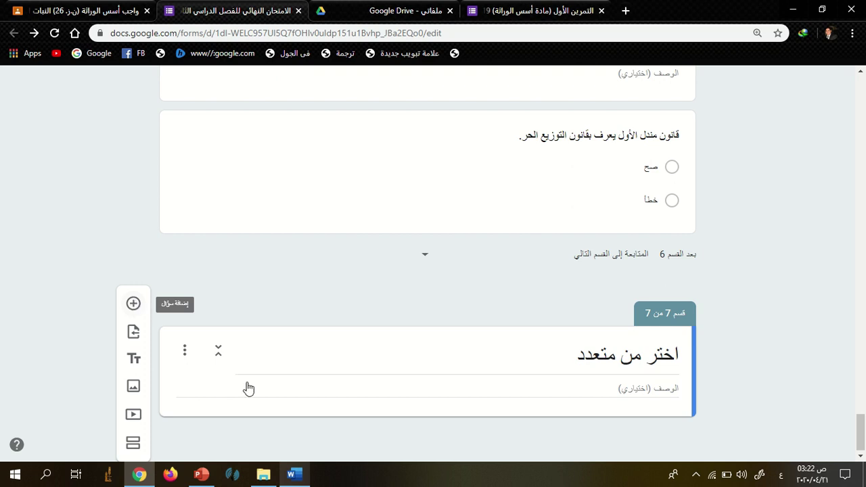
left_click(292, 475)
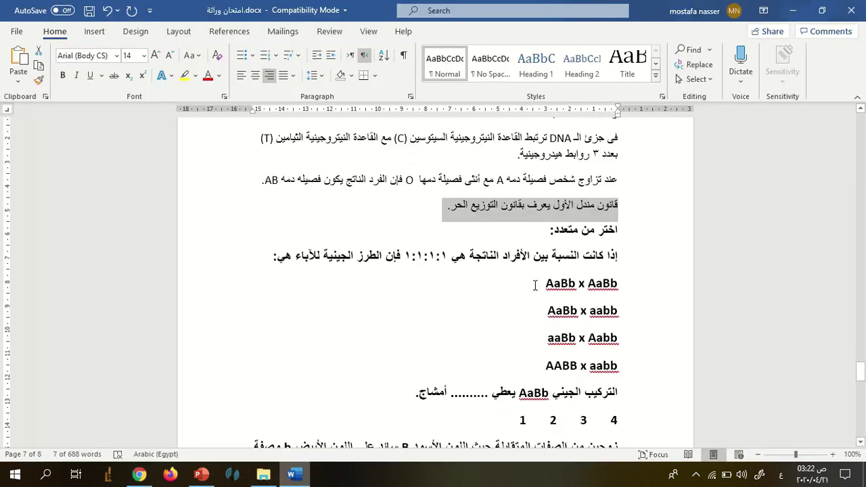
left_click(565, 252)
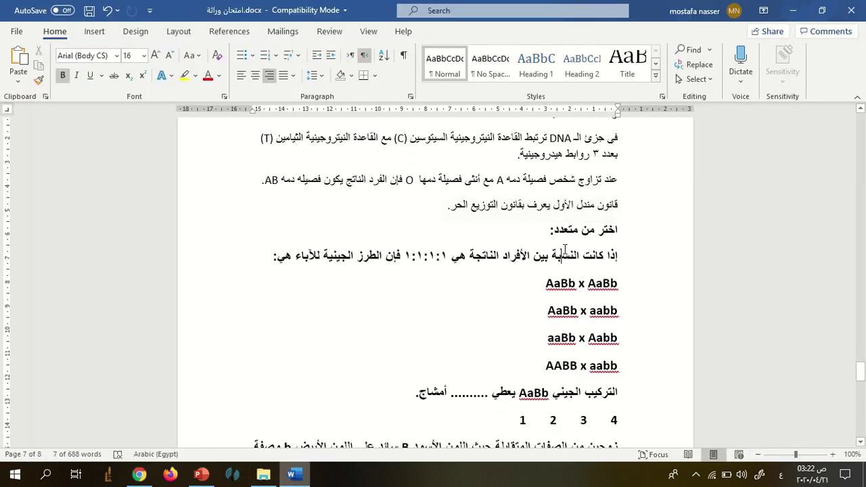
triple_click(566, 271)
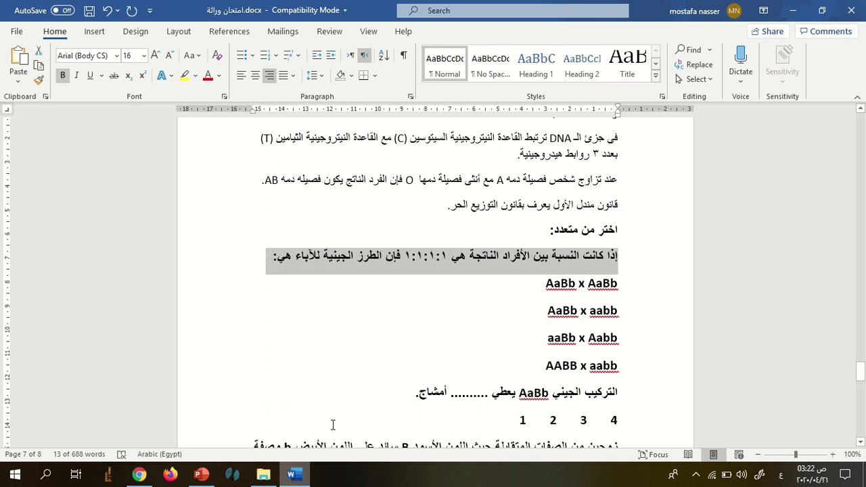
left_click(292, 474)
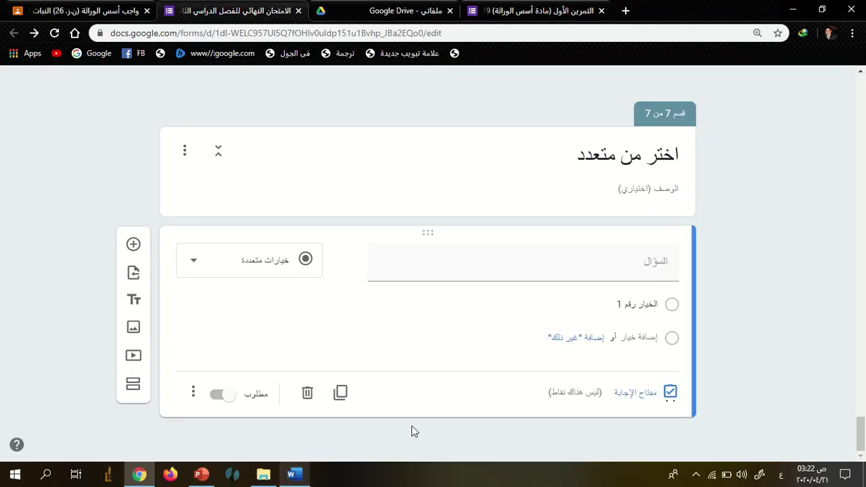
type("إذا كانت النسبة بين الأفراد الناتجة هي 1:1:1:1 فإن الطرز الجينية للآباء هي:")
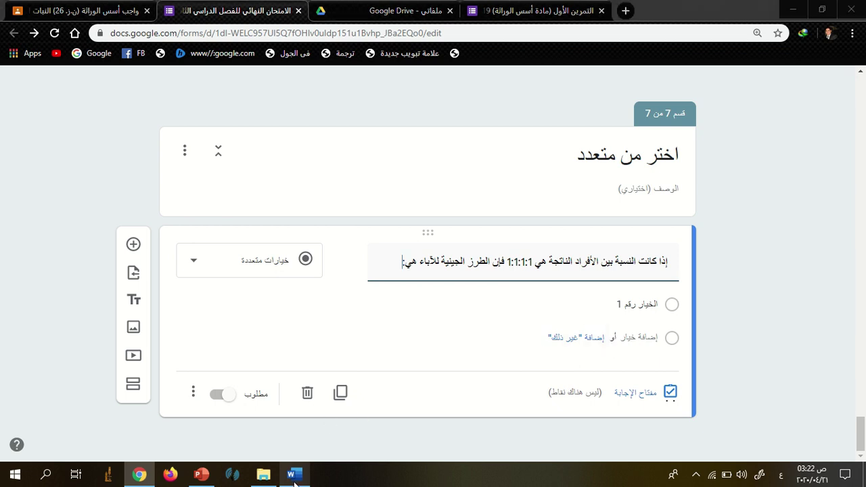
Copy the options AaBb x AaBb, AaBb x aabb, aaBb x Aabb and AABB x aabb from the Word document into the section 7 question.
key("alt+Tab")
left_click_drag(546, 282, 632, 413)
left_click_drag(585, 399, 610, 371)
key("ctrl+c")
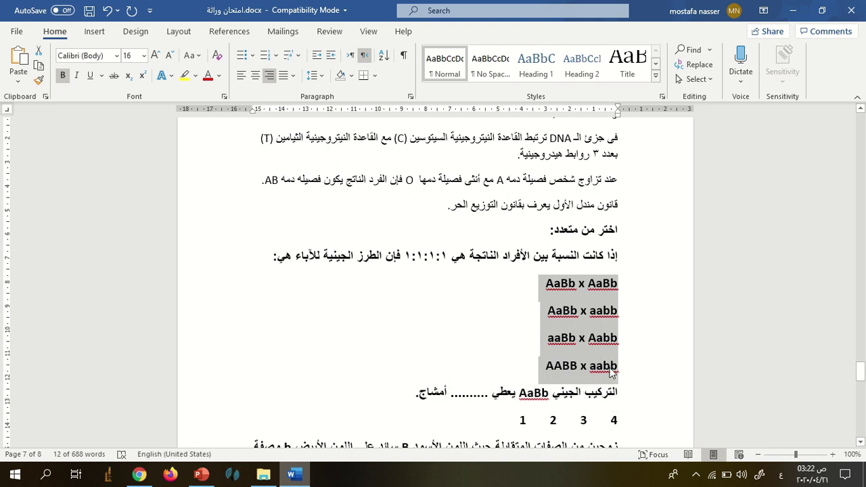
right_click(582, 312)
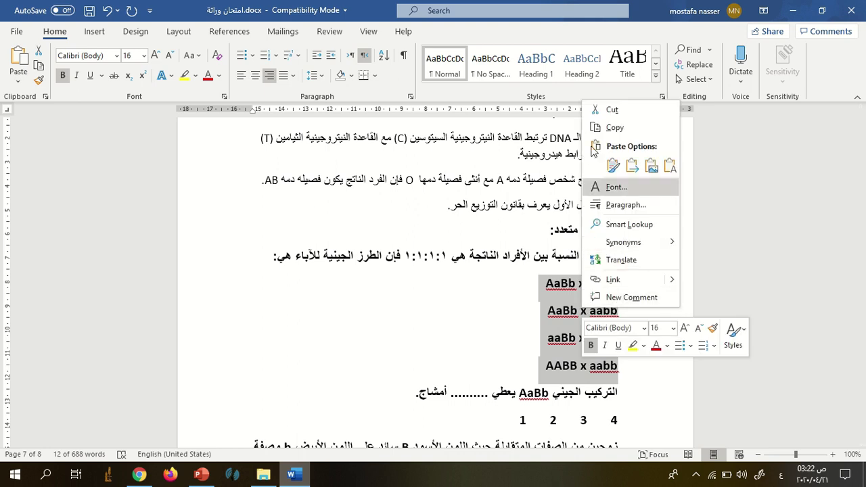
left_click(605, 130)
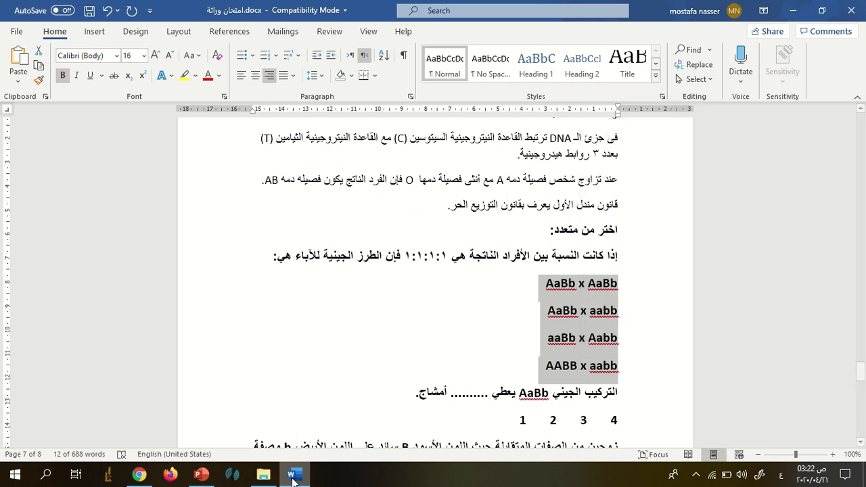
left_click(139, 473)
left_click(648, 320)
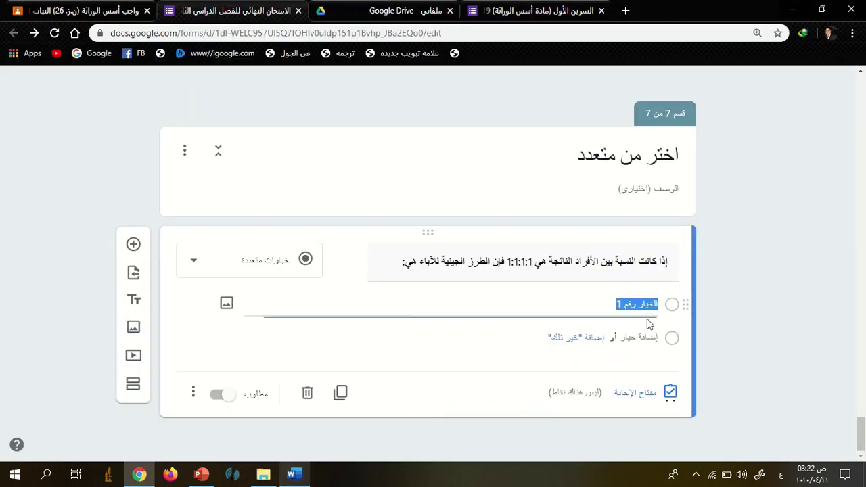
right_click(634, 301)
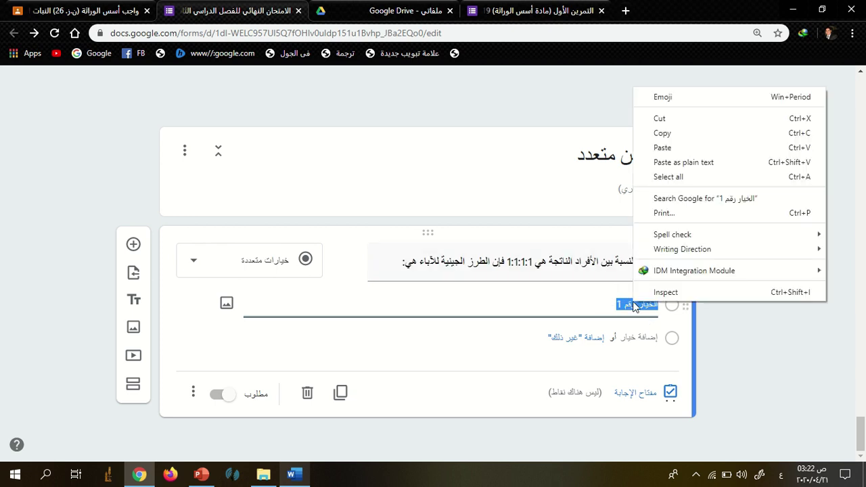
left_click(663, 148)
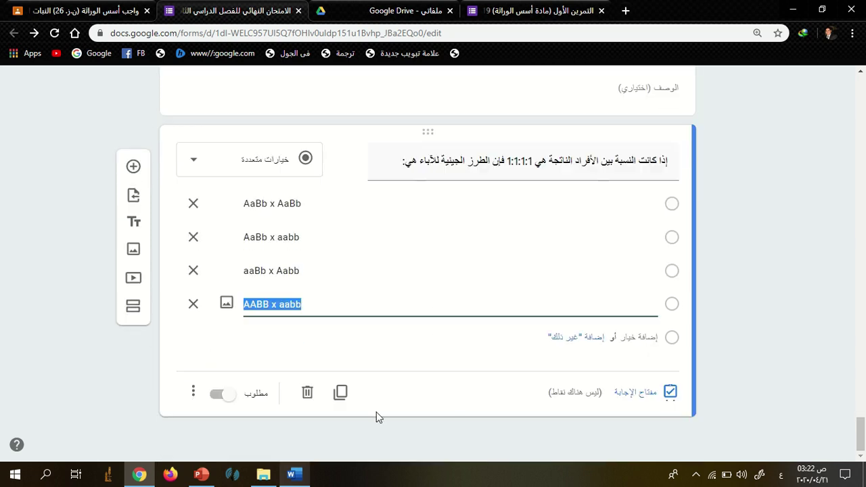
Turn on random option order for the parental genotypes question and set its answer key to "AaBb x aabb", worth 1 point.
left_click(192, 391)
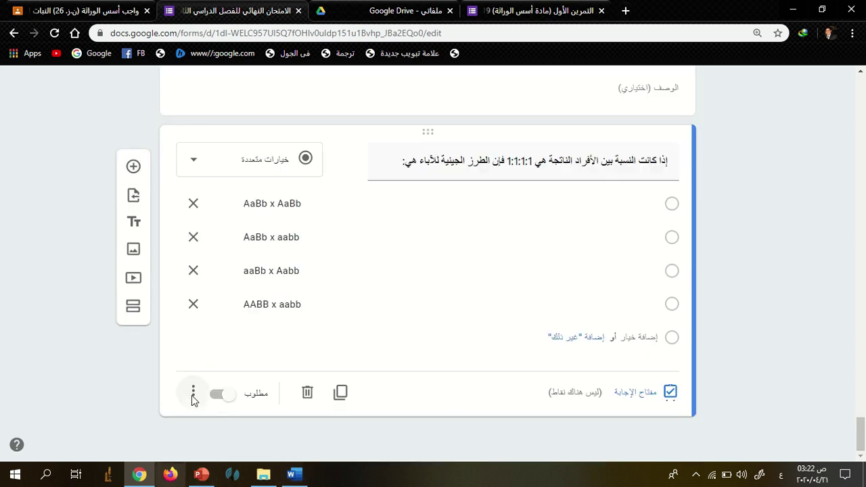
left_click(135, 425)
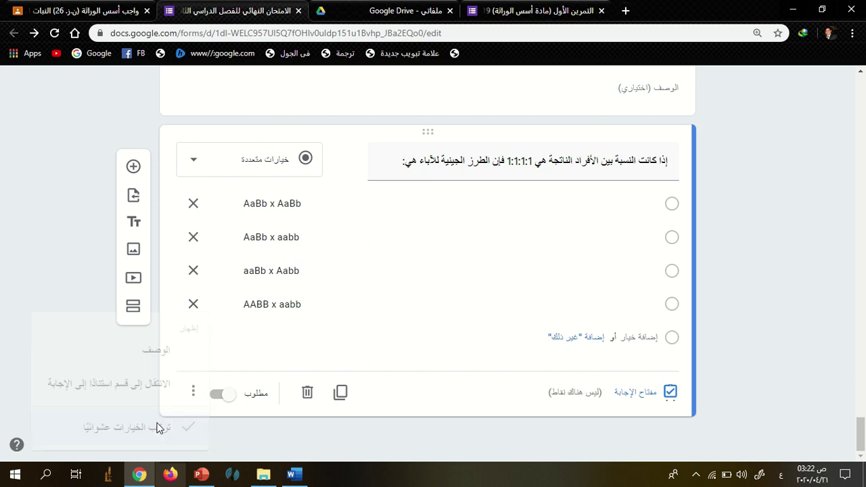
left_click(644, 400)
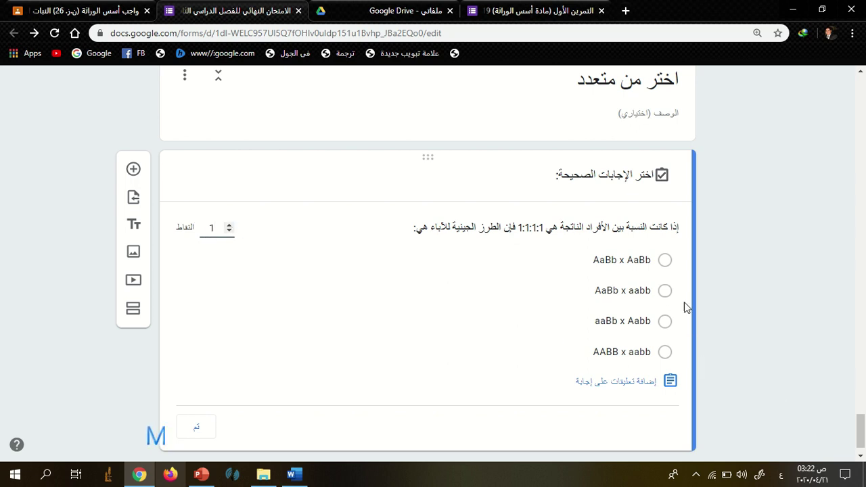
left_click(665, 293)
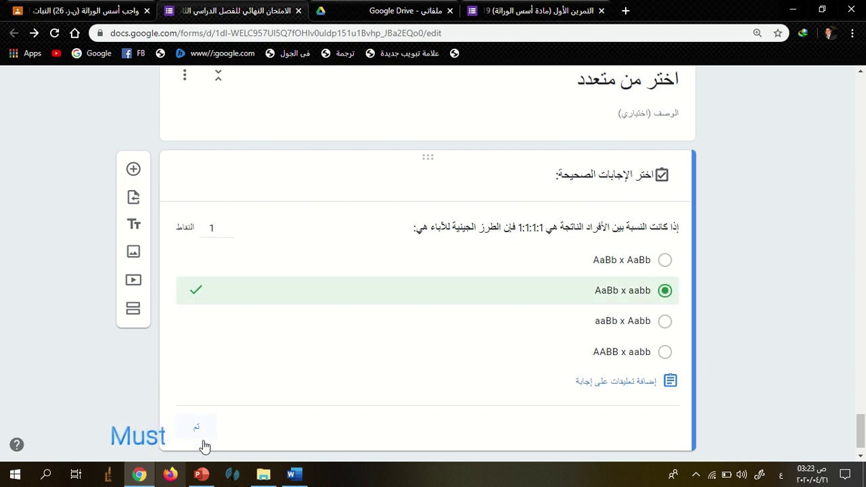
left_click(202, 429)
scroll(506, 315, "down", 1)
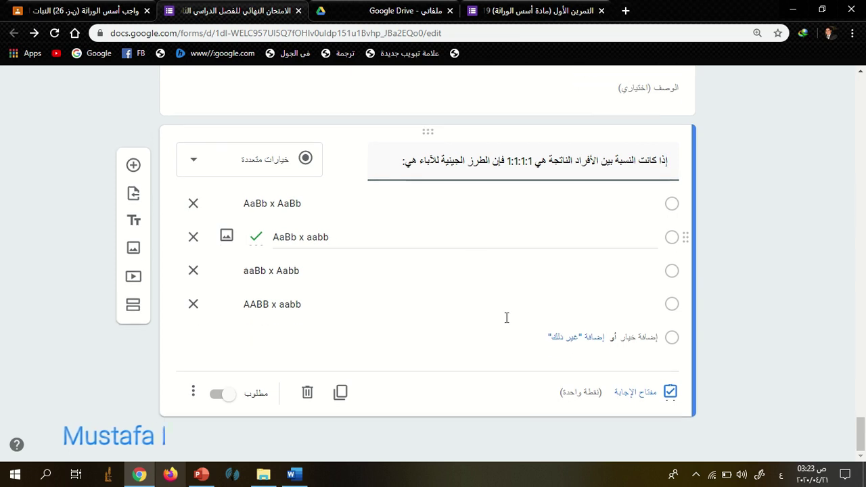
Collapse form sections 7 back through 3 so each shows only its title and question texts.
scroll(384, 366, "up", 4)
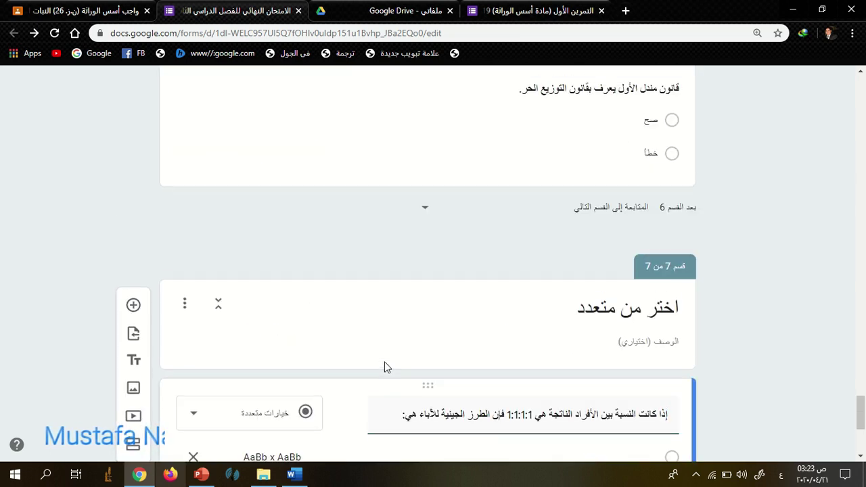
left_click(218, 305)
scroll(275, 326, "up", 4)
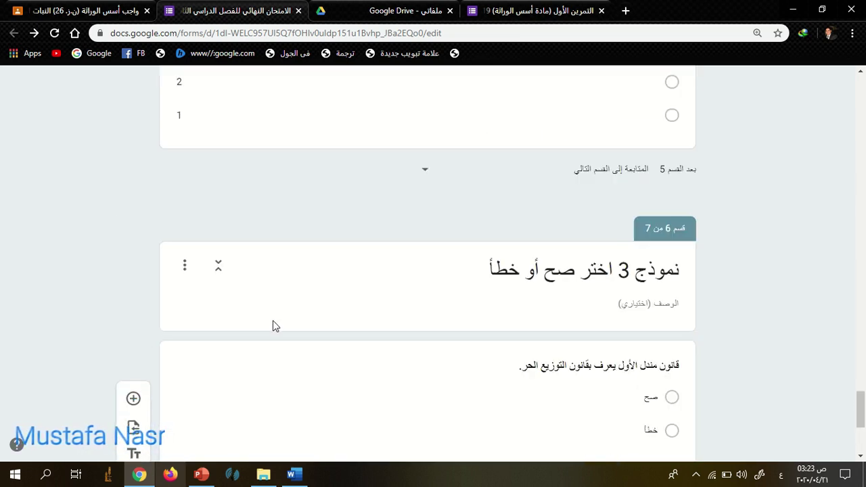
left_click(216, 284)
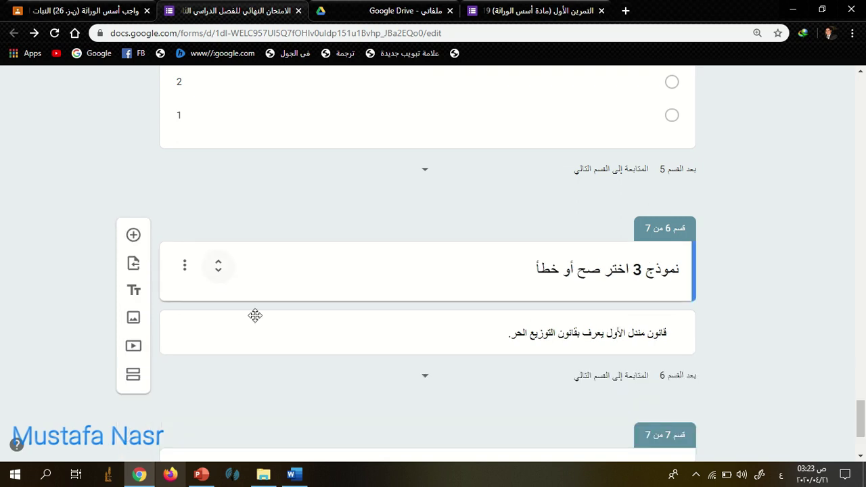
scroll(256, 325, "up", 4)
left_click(230, 271)
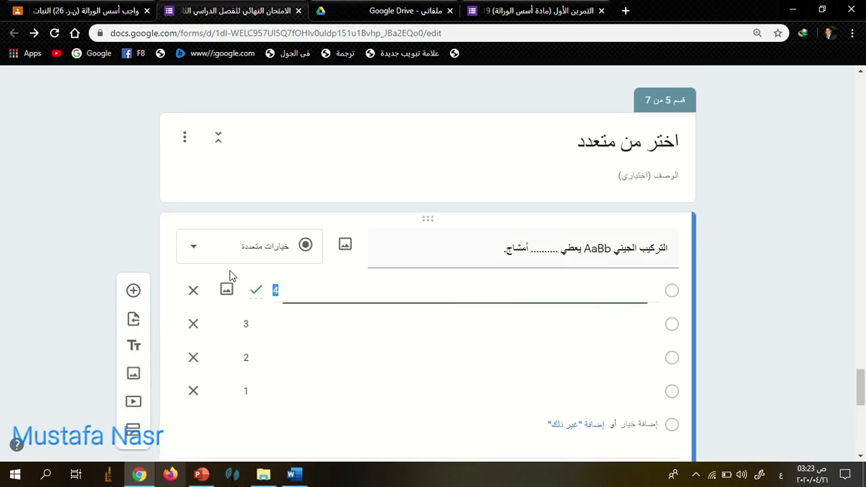
left_click(218, 138)
scroll(215, 250, "up", 8)
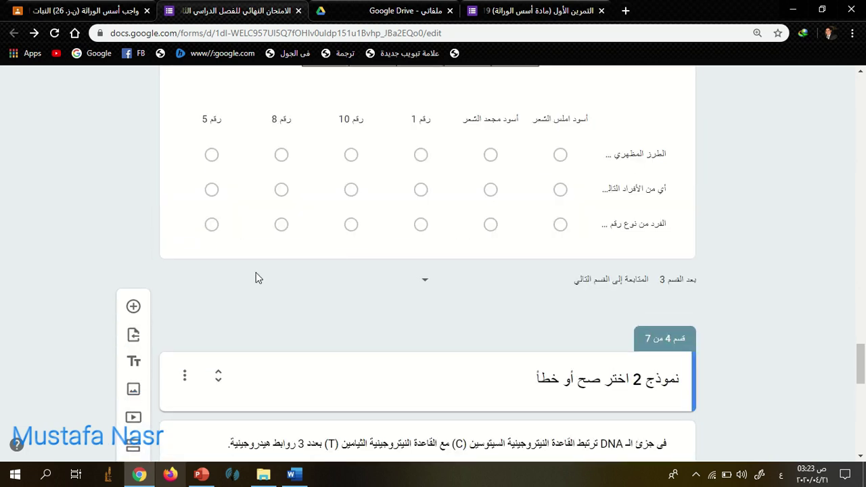
scroll(215, 251, "up", 4)
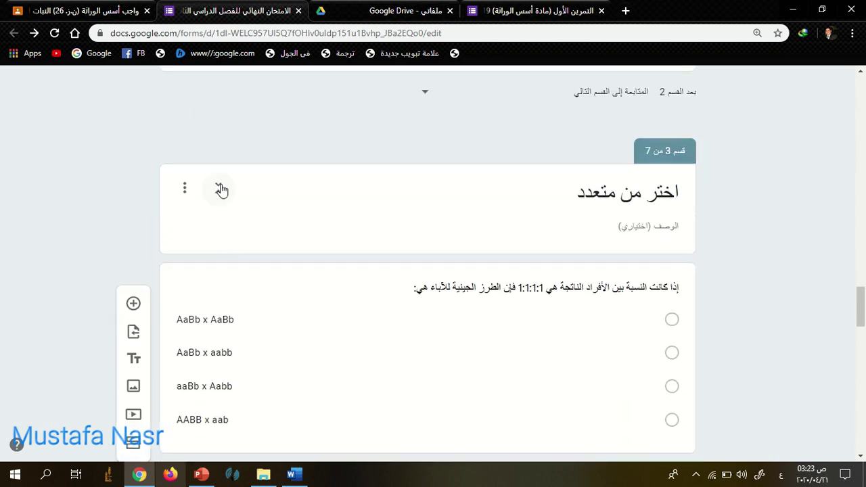
left_click(219, 188)
scroll(371, 318, "up", 4)
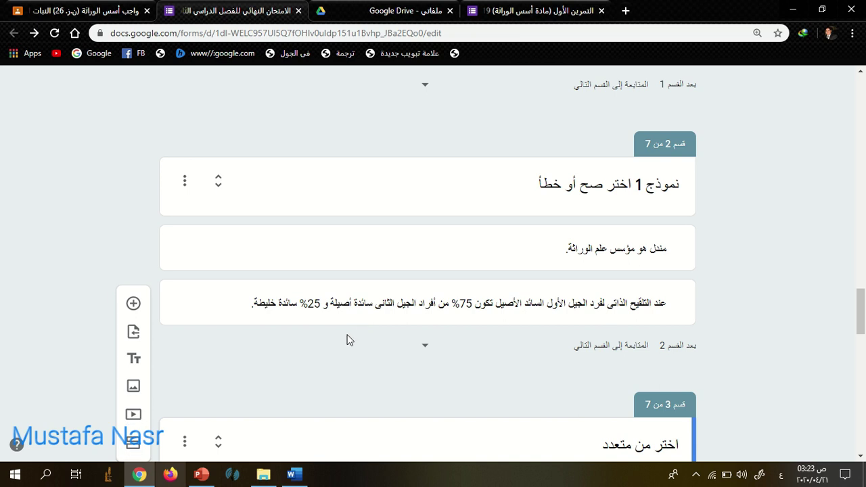
Review the order and questions of the collapsed exam sections, plus the student information questions in section 1.
scroll(313, 317, "down", 8)
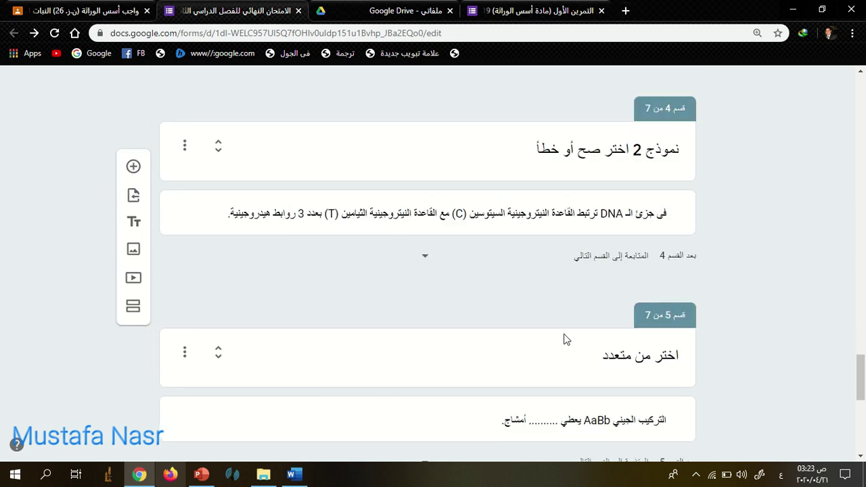
scroll(551, 318, "down", 5)
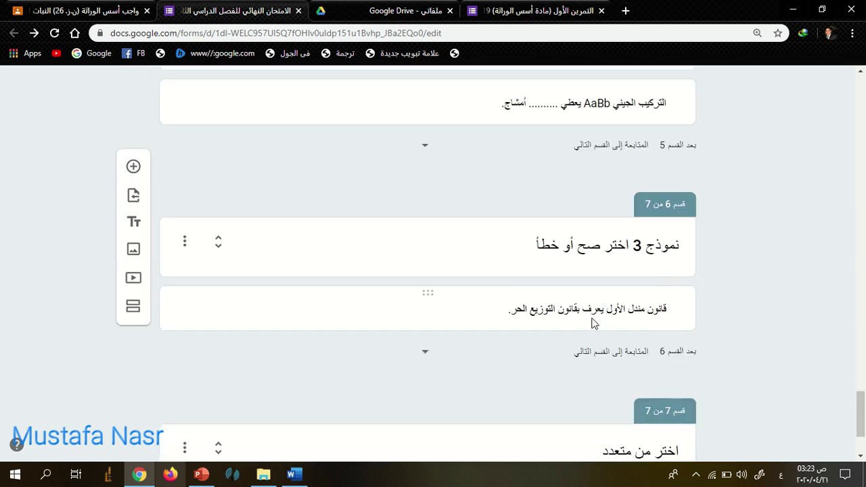
scroll(593, 316, "down", 2)
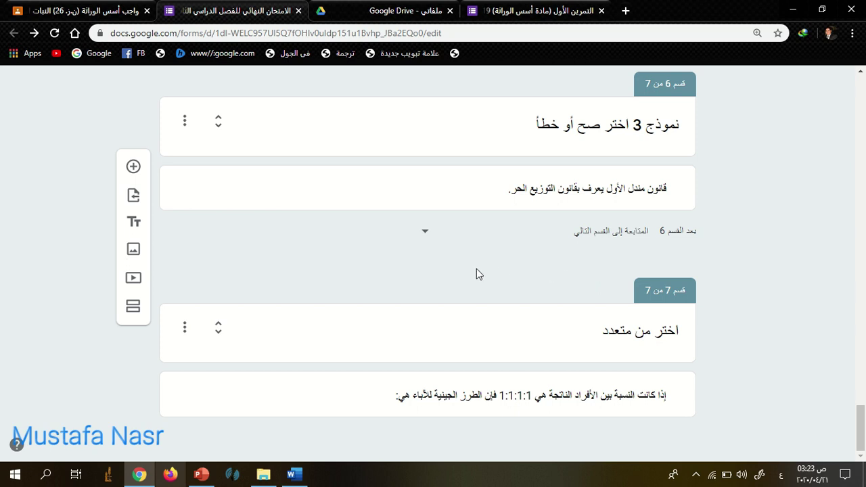
scroll(483, 276, "up", 5)
scroll(493, 276, "up", 15)
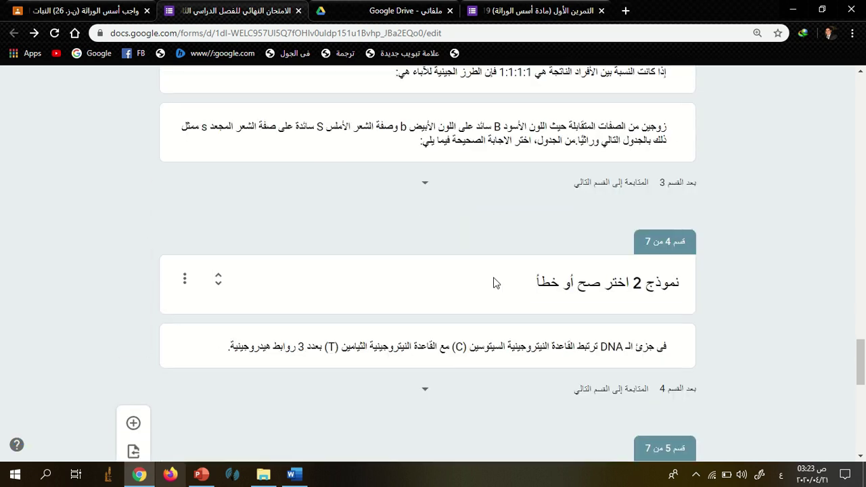
scroll(495, 283, "up", 4)
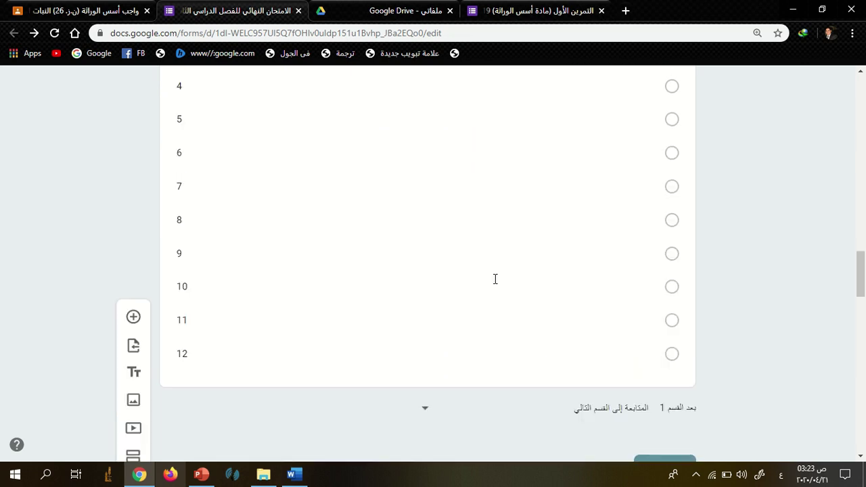
scroll(514, 381, "down", 12)
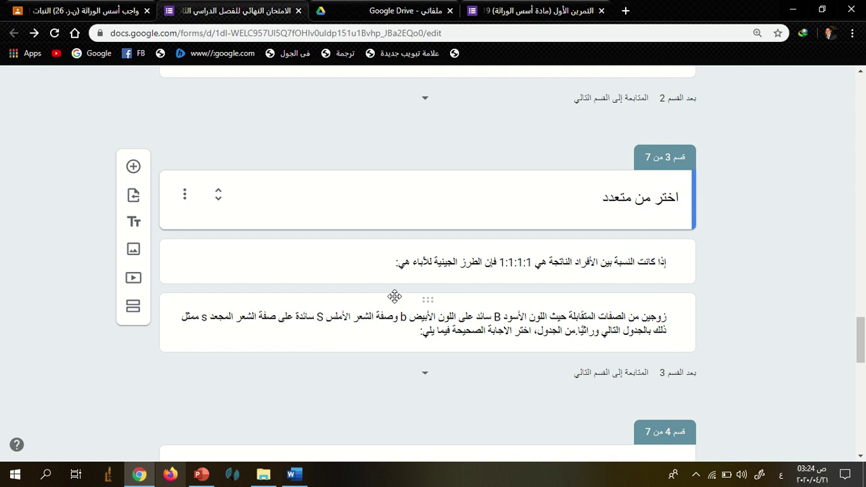
scroll(394, 296, "up", 10)
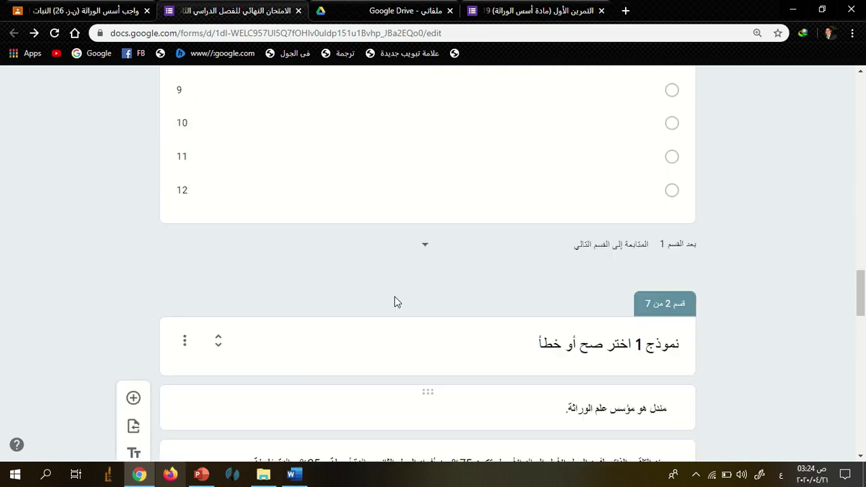
scroll(410, 306, "up", 4)
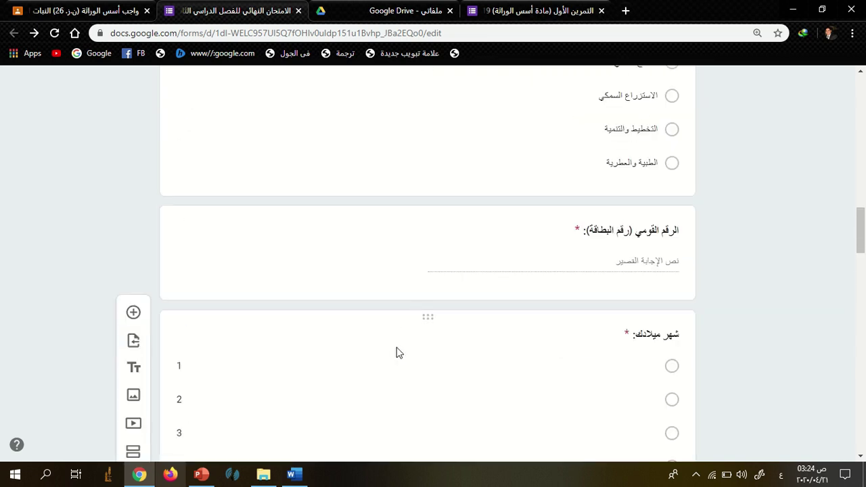
Turn on going to a section based on the answer for the birth month question in section 1.
scroll(393, 344, "down", 3)
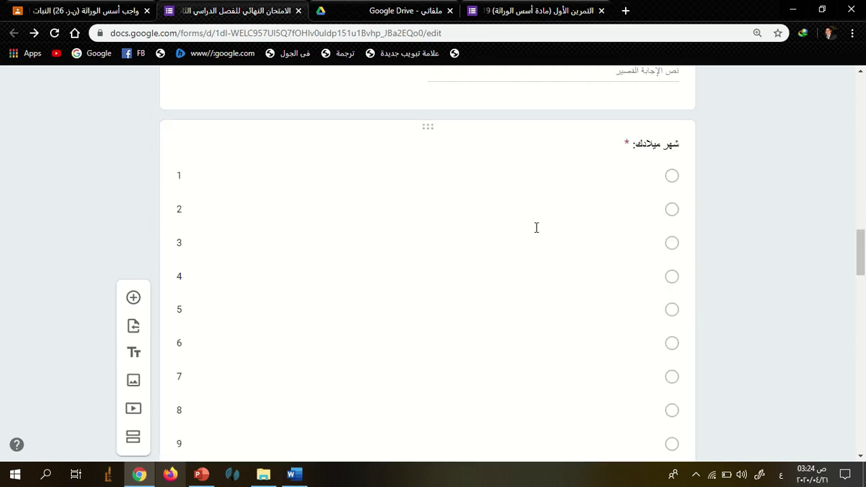
left_click(417, 220)
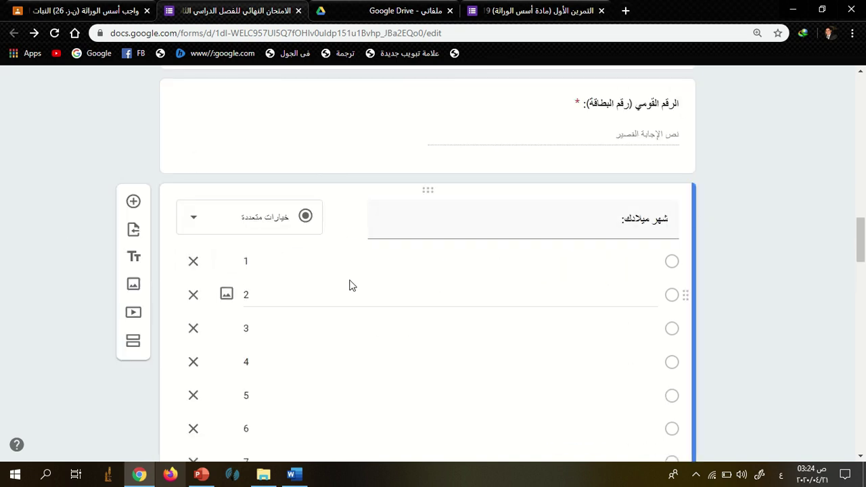
scroll(179, 332, "down", 5)
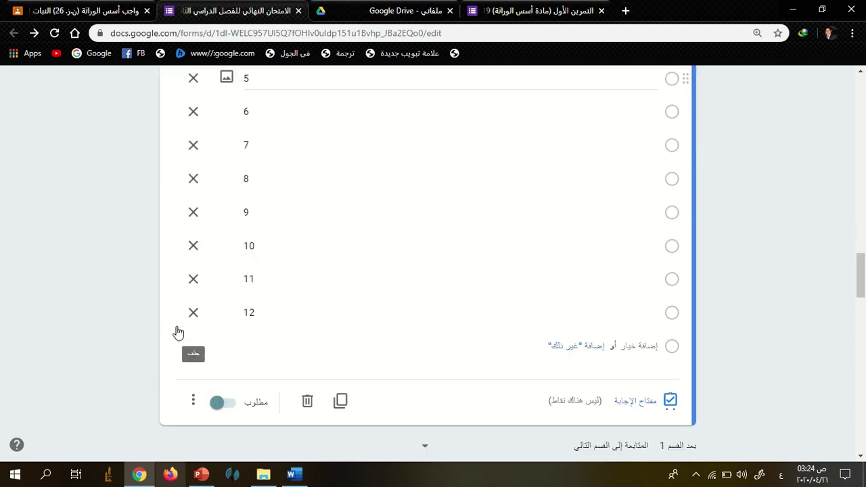
left_click(194, 403)
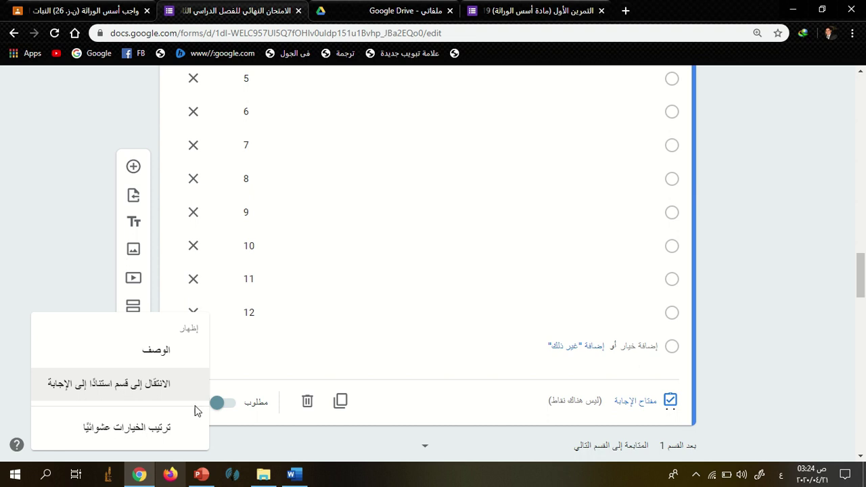
left_click(157, 395)
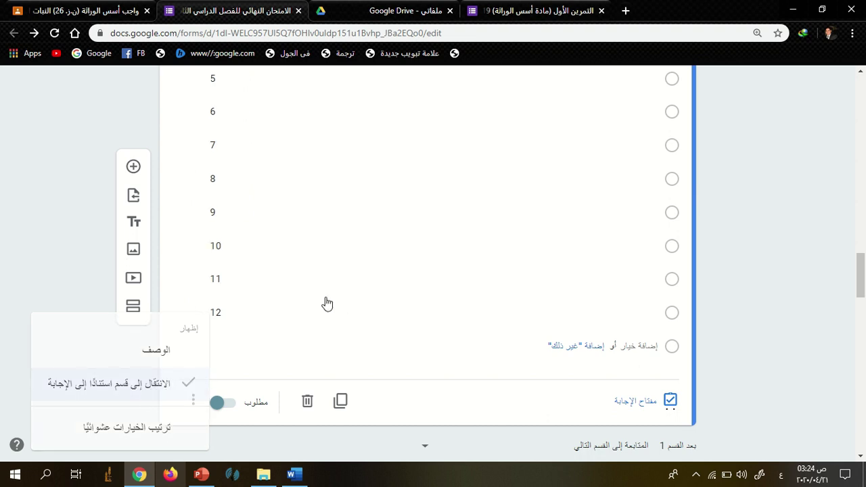
Route birth month 1 to section 4 (model 2), month 2 to section 6 (model 3) and month 3 to section 2 (model 1).
scroll(332, 297, "up", 4)
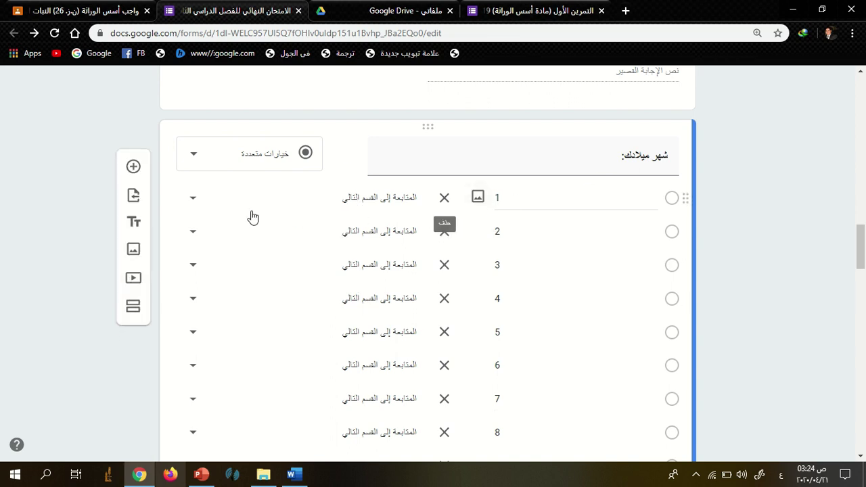
left_click(193, 203)
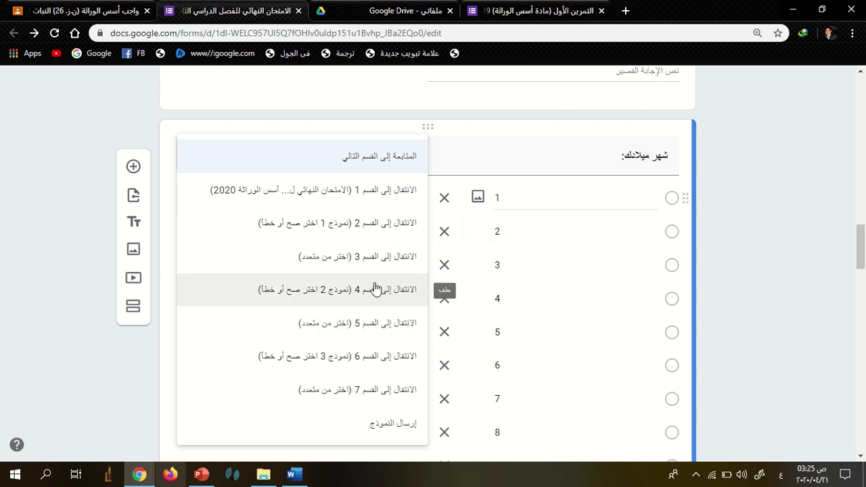
left_click(364, 298)
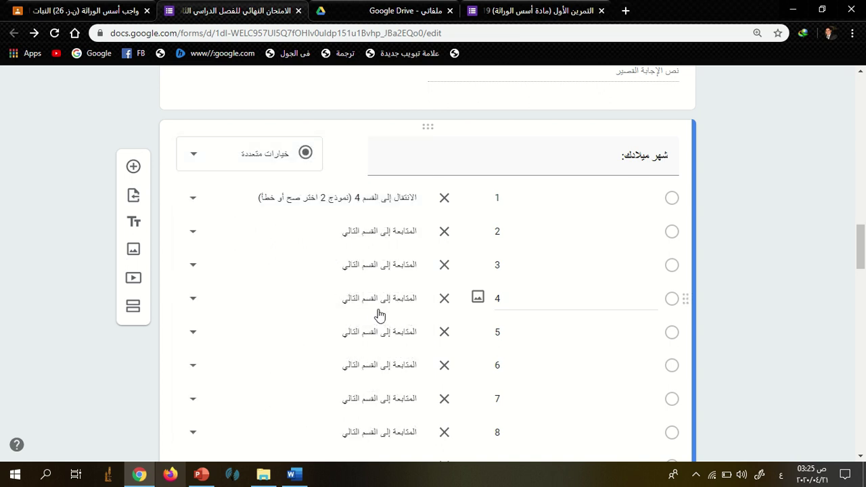
left_click(383, 232)
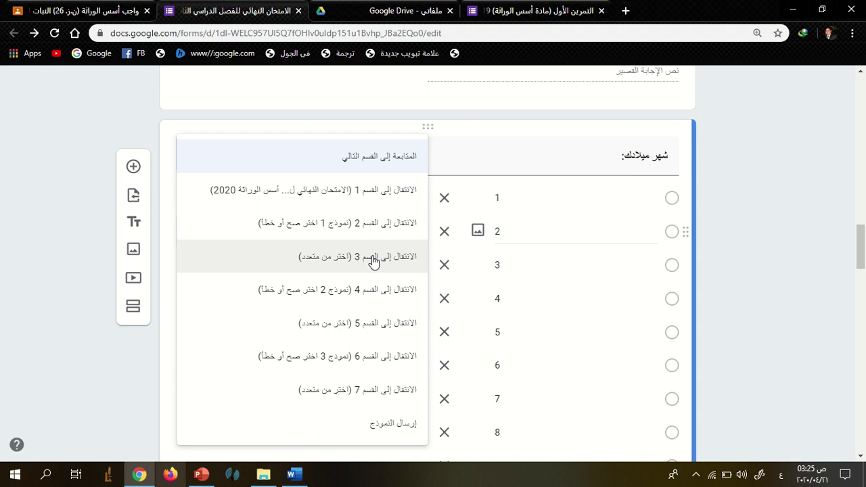
left_click(365, 358)
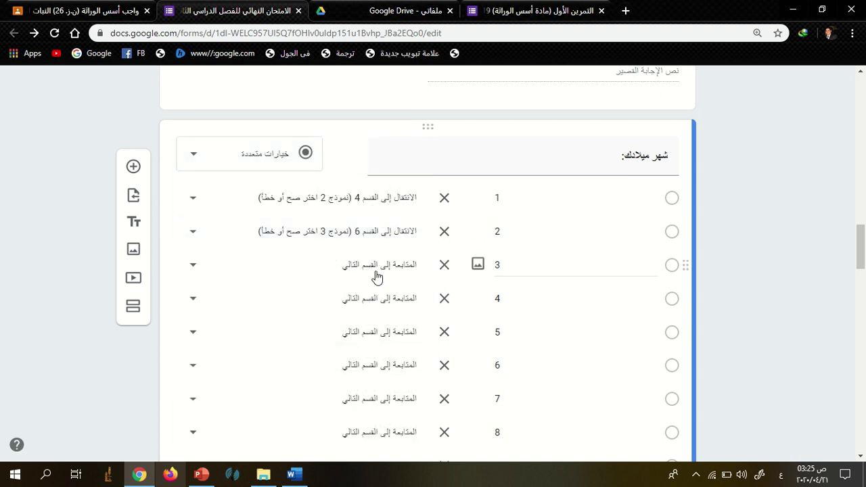
left_click(377, 274)
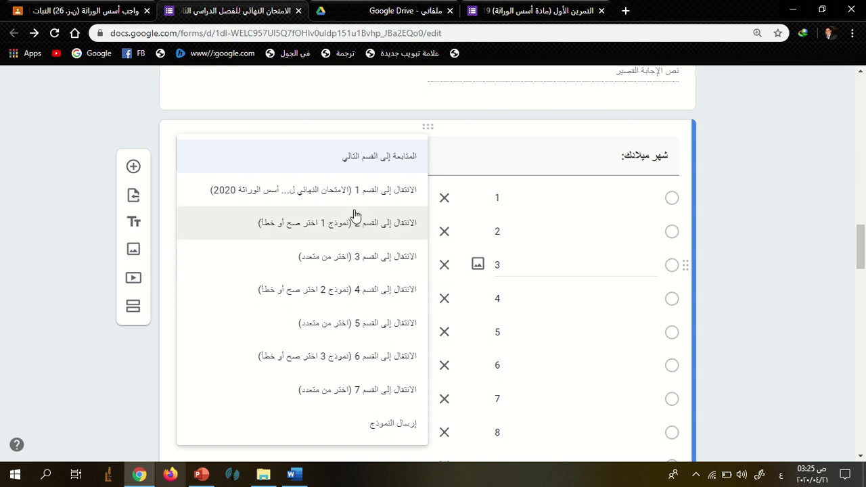
left_click(376, 226)
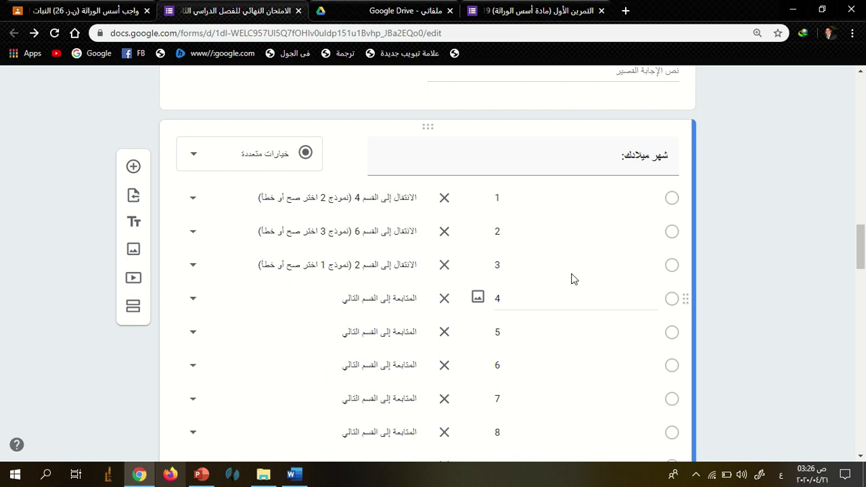
Check the birth month options' section jumps and trace the path from section 4 through section 5 to section 6.
scroll(737, 250, "down", 3)
scroll(742, 260, "up", 2)
scroll(740, 259, "down", 4)
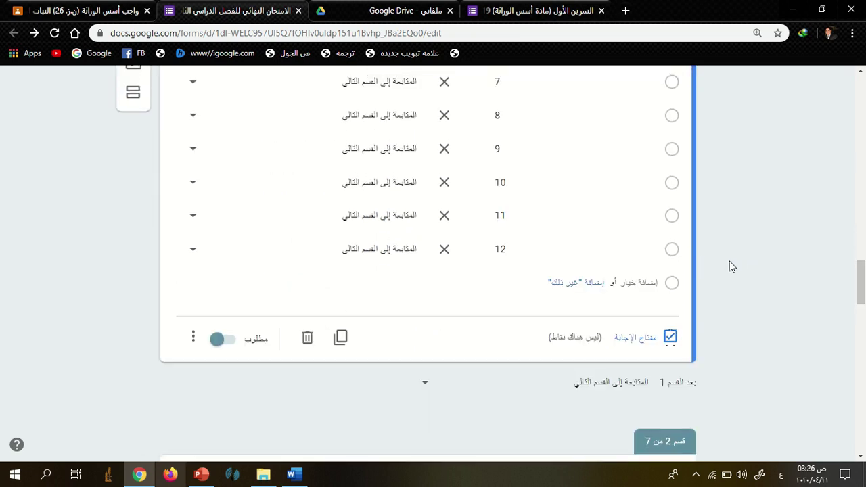
scroll(730, 264, "up", 4)
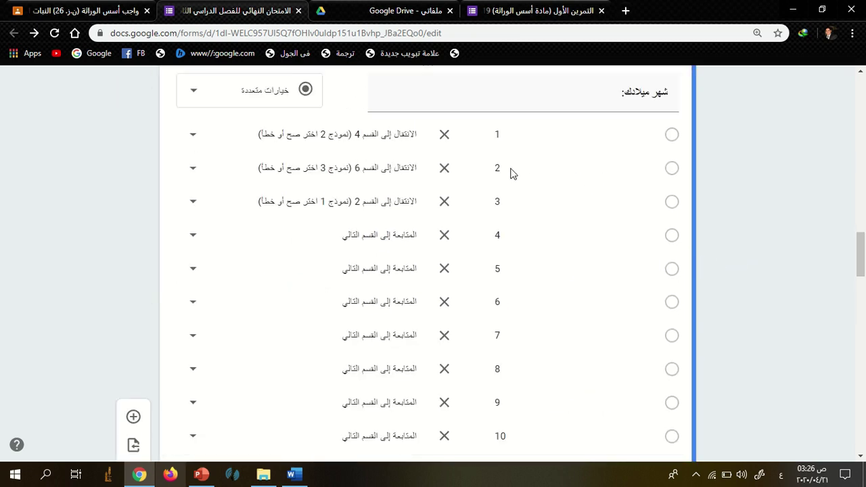
left_click(516, 132)
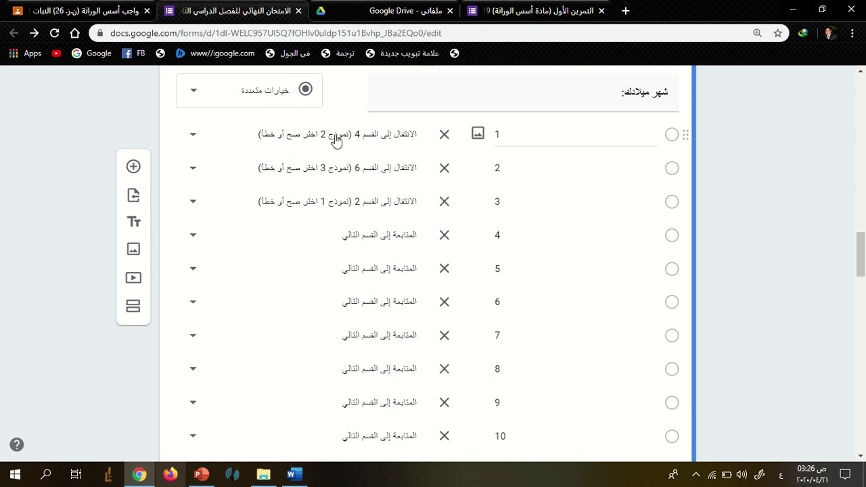
key("Down")
key("Down")
key("Down")
scroll(418, 196, "down", 2)
scroll(418, 196, "up", 3)
scroll(449, 212, "down", 15)
scroll(486, 235, "down", 2)
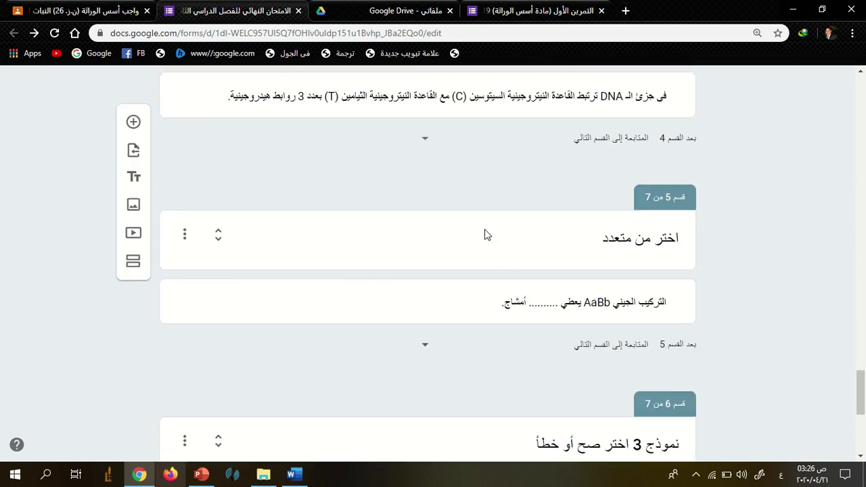
scroll(486, 235, "up", 3)
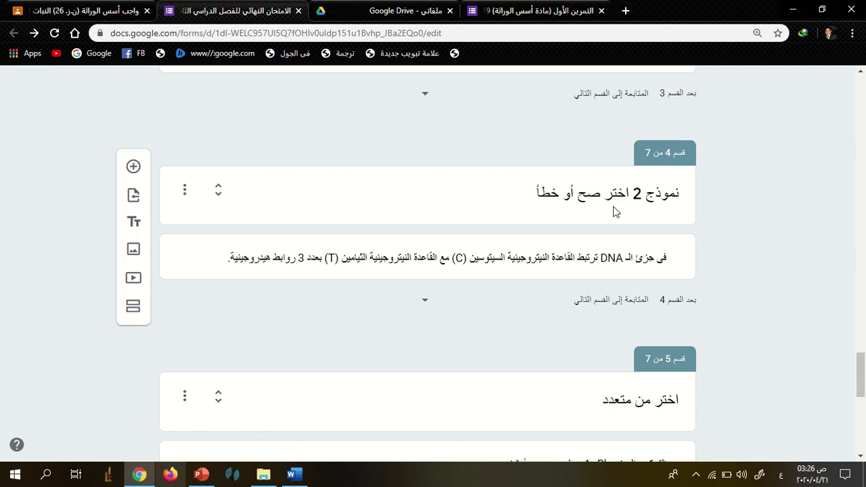
scroll(612, 216, "down", 1)
scroll(623, 315, "down", 2)
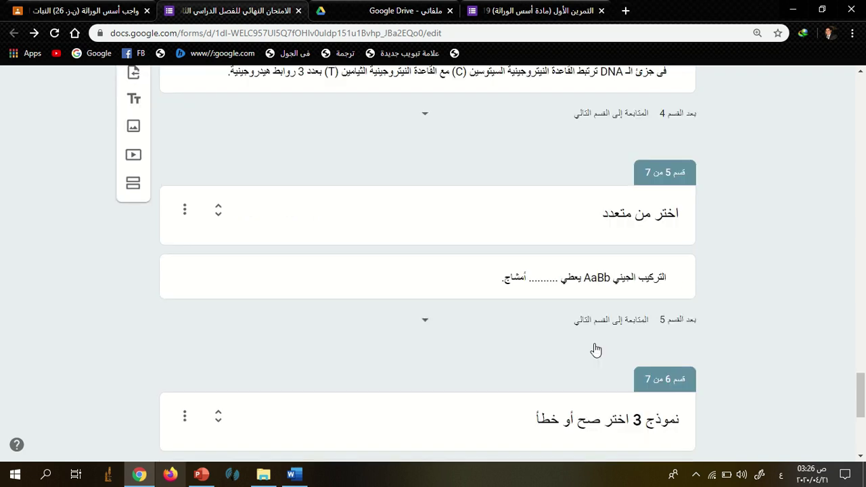
scroll(595, 350, "down", 1)
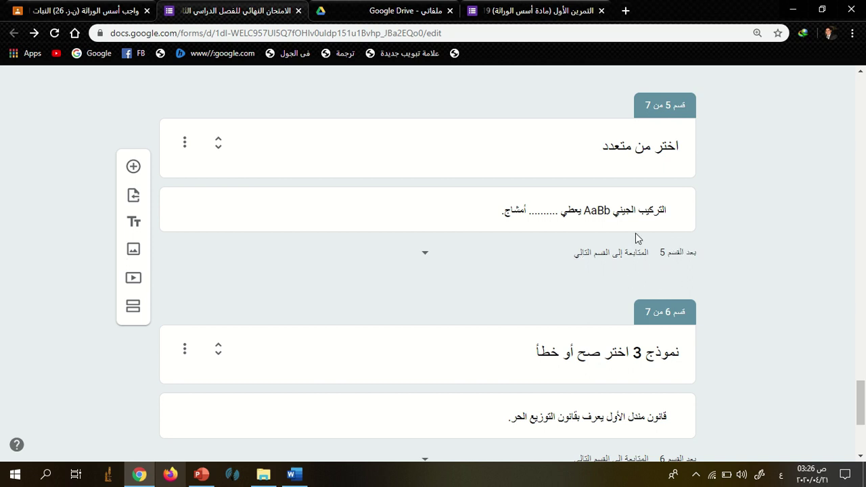
scroll(632, 234, "up", 2)
scroll(637, 212, "up", 1)
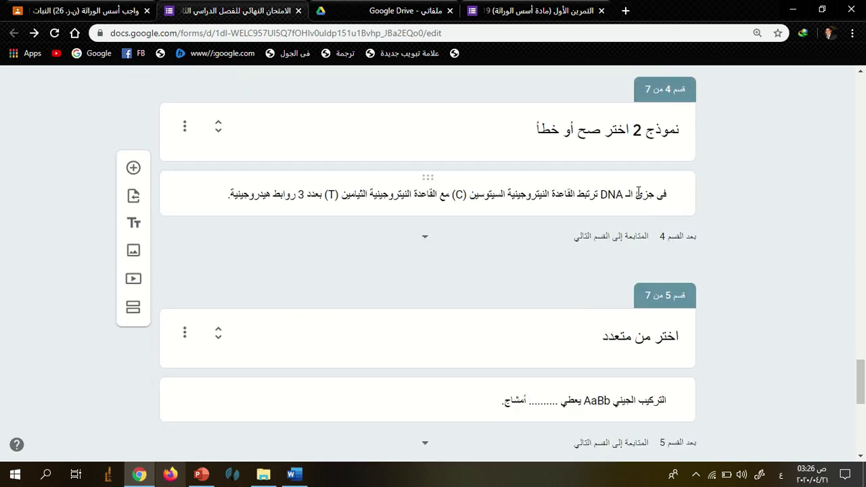
Set the form to be submitted after section 5.
scroll(638, 240, "down", 2)
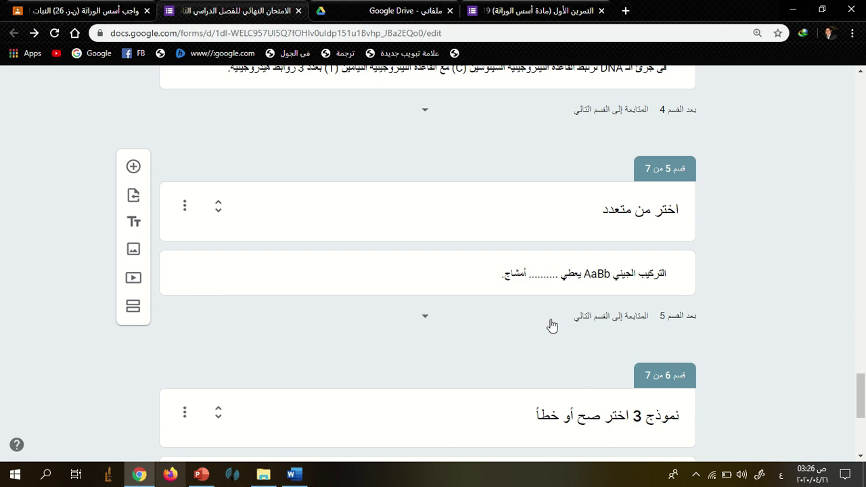
left_click(425, 319)
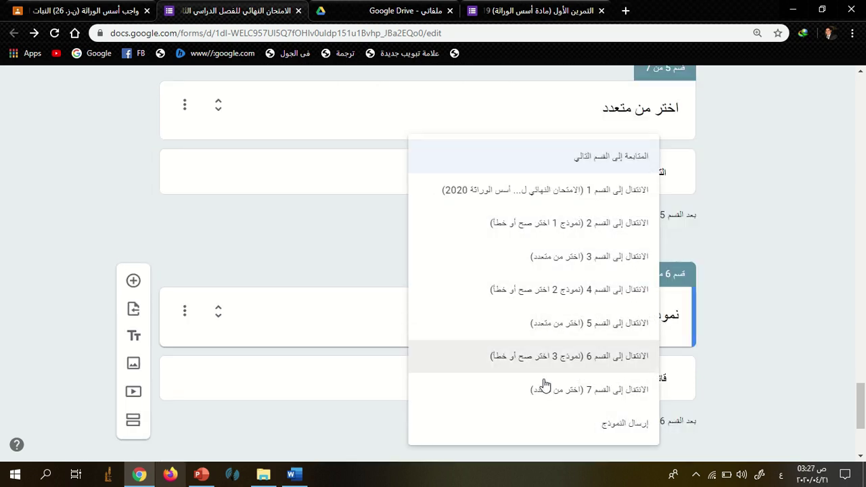
left_click(616, 426)
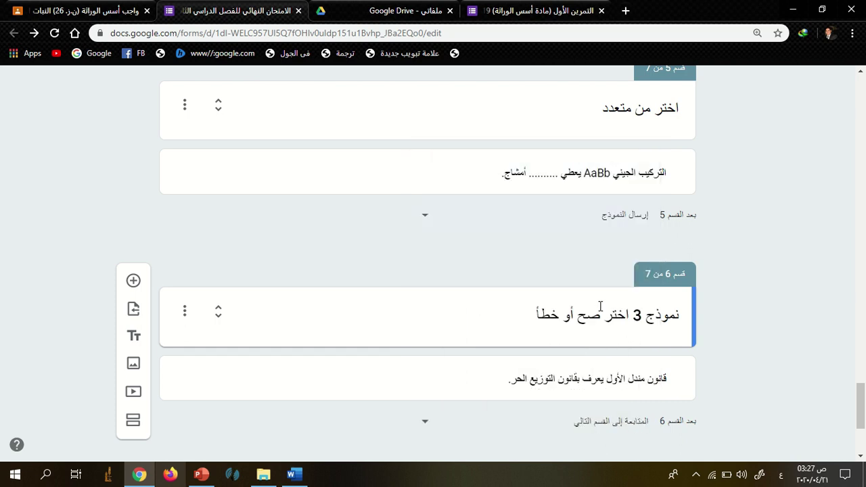
Review the navigation set after each exam section from 7 back to 2, plus the birth month question in section 1.
scroll(605, 207, "up", 2)
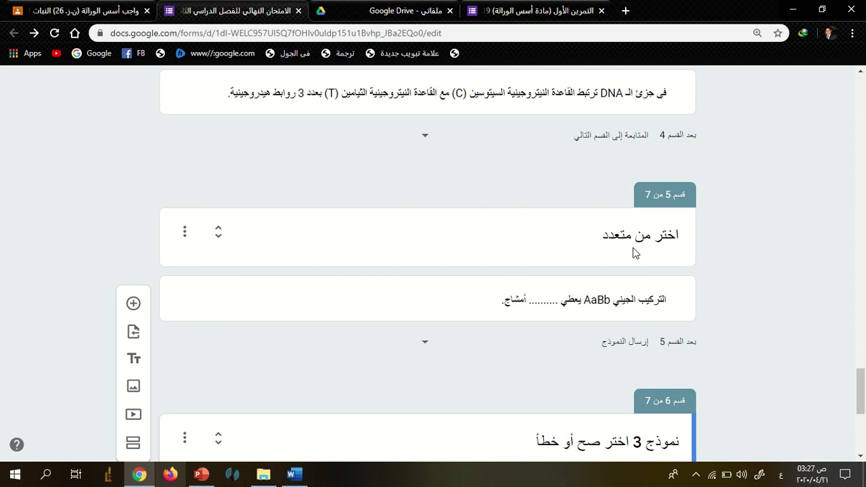
scroll(617, 129, "up", 2)
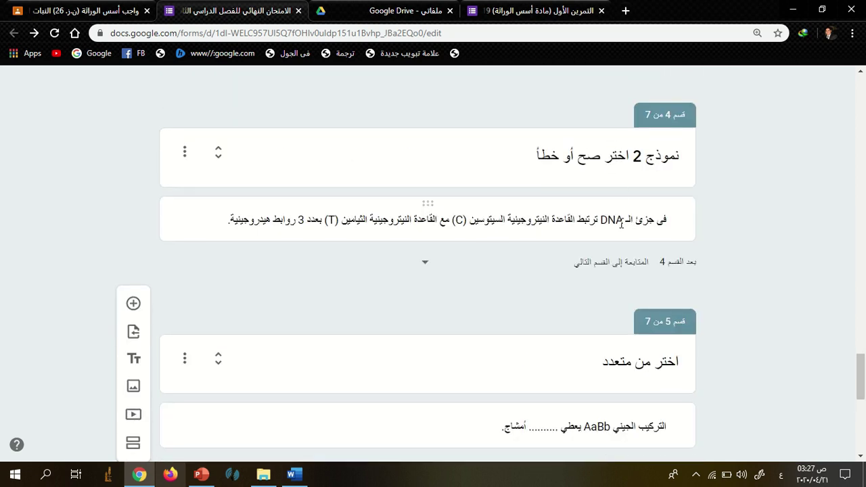
scroll(621, 230, "down", 3)
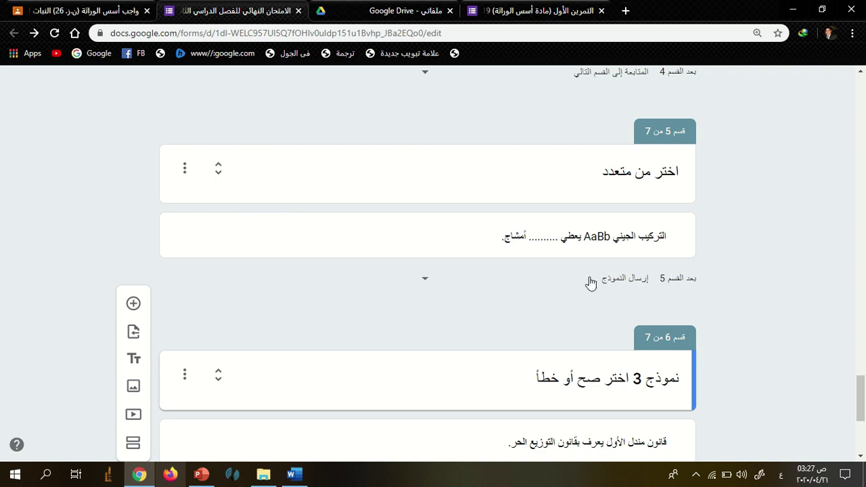
scroll(609, 297, "down", 3)
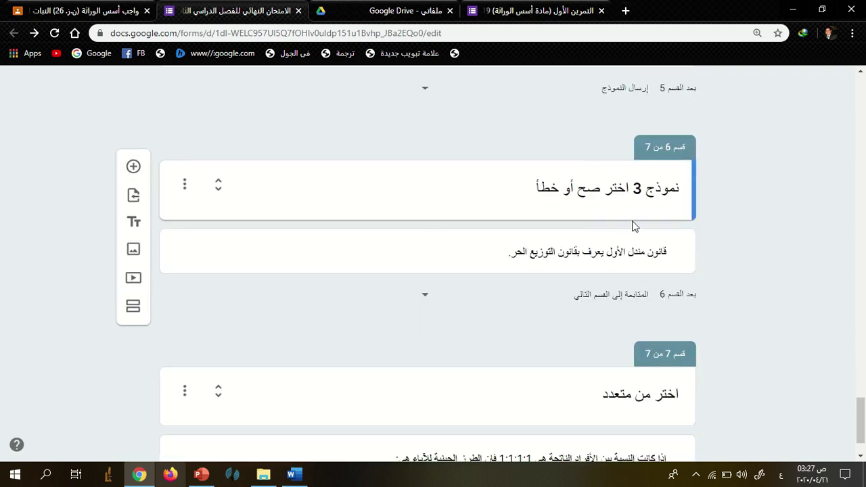
scroll(635, 229, "down", 1)
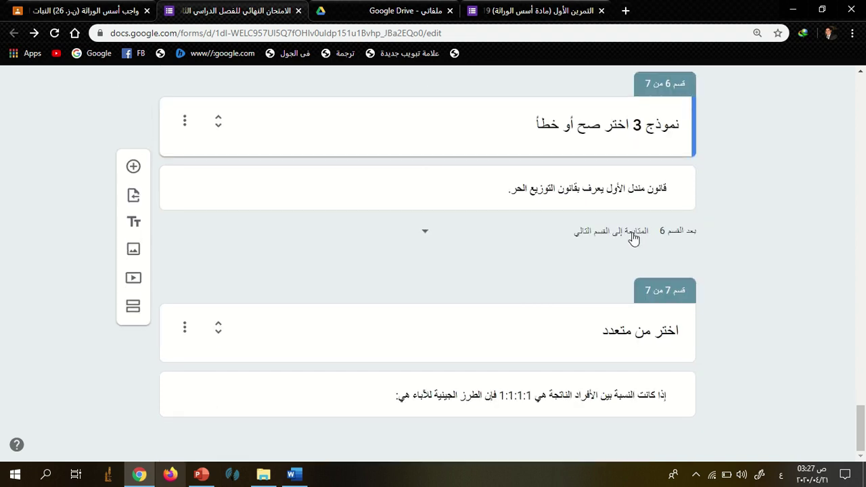
scroll(635, 229, "up", 2)
scroll(565, 279, "up", 2)
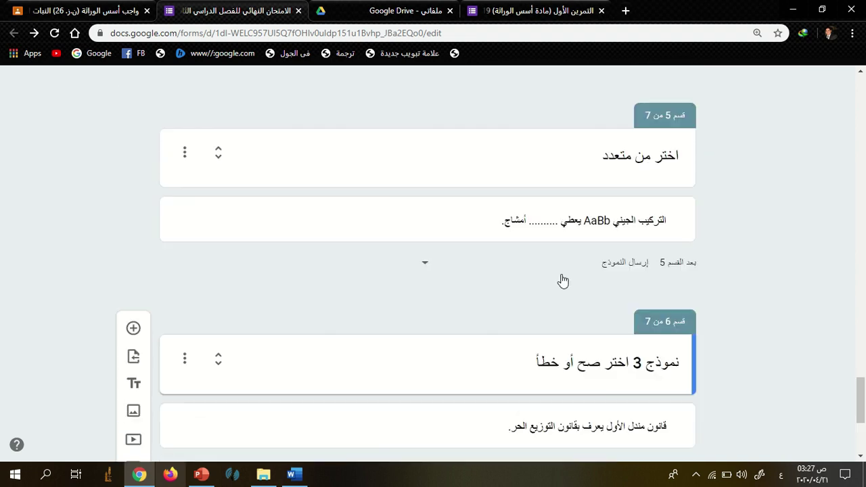
scroll(553, 286, "up", 6)
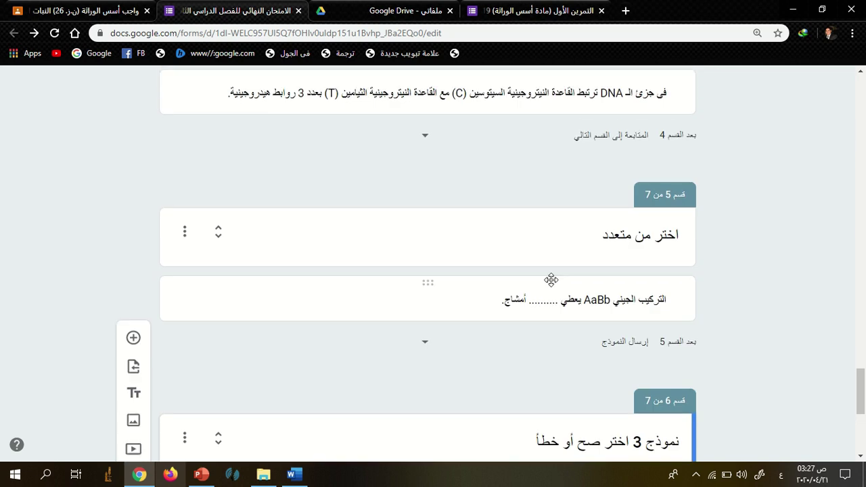
scroll(705, 277, "up", 4)
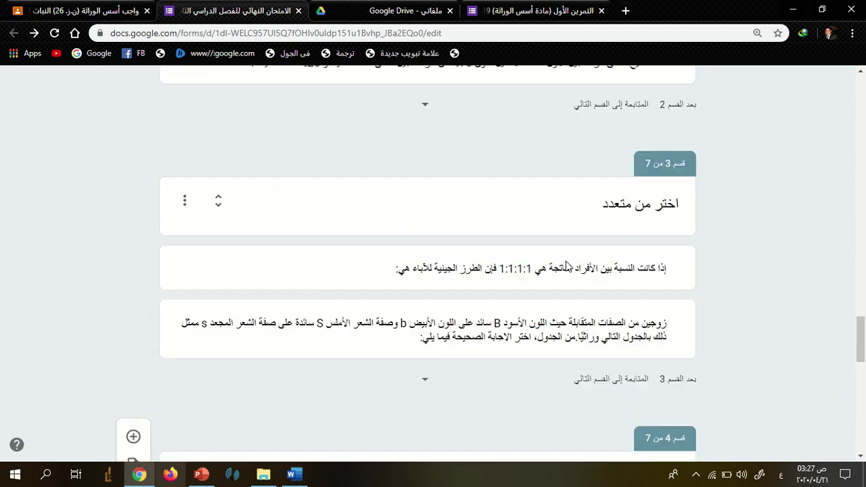
scroll(573, 267, "down", 2)
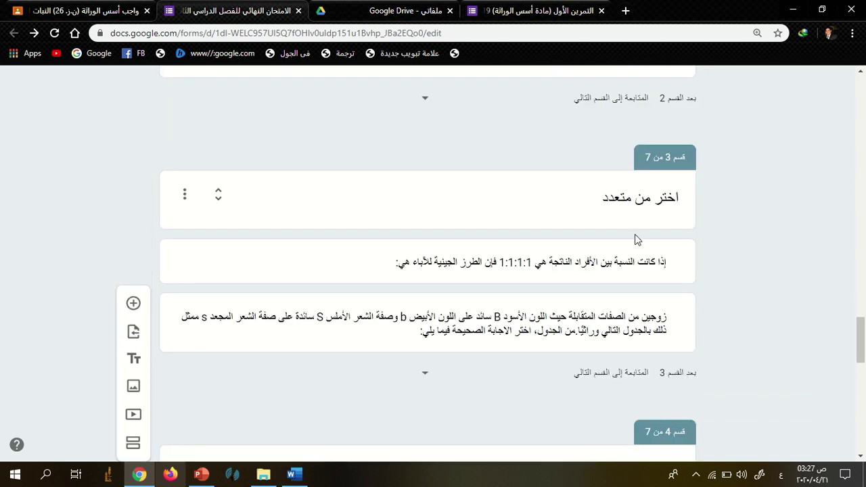
scroll(561, 242, "up", 8)
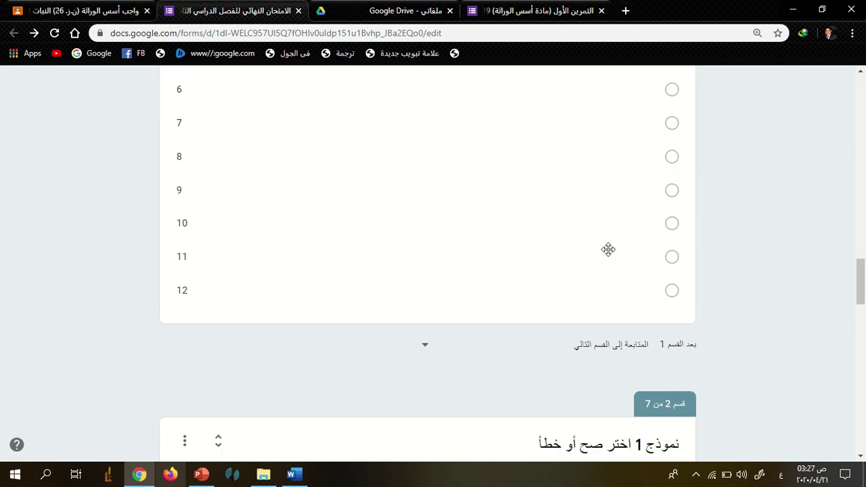
scroll(580, 275, "up", 8)
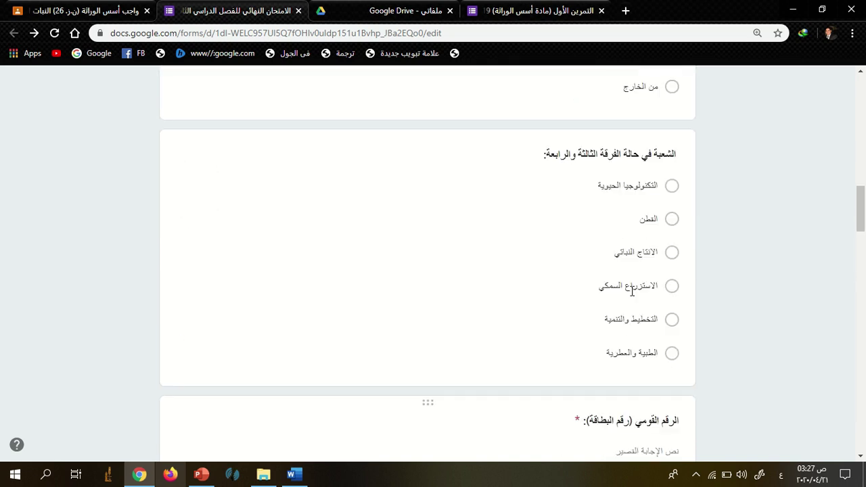
scroll(609, 296, "down", 4)
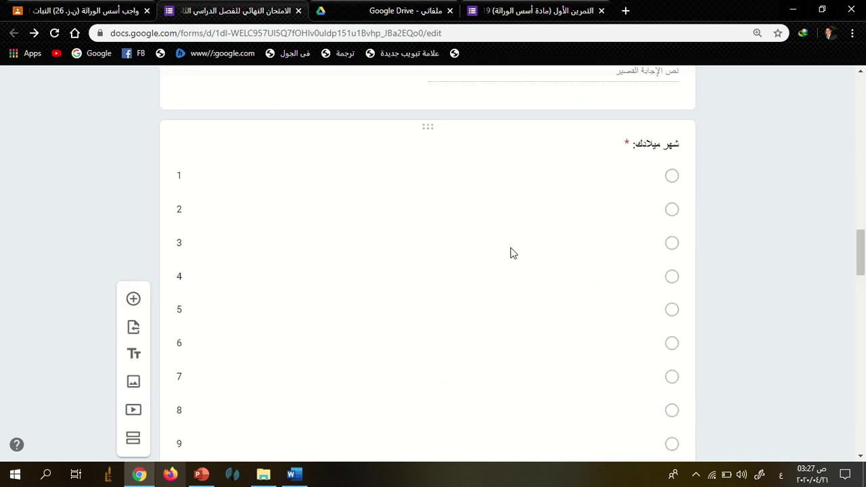
Trace birth month 3's route through sections 2 and 3, and set the form to be submitted after section 3.
left_click(587, 243)
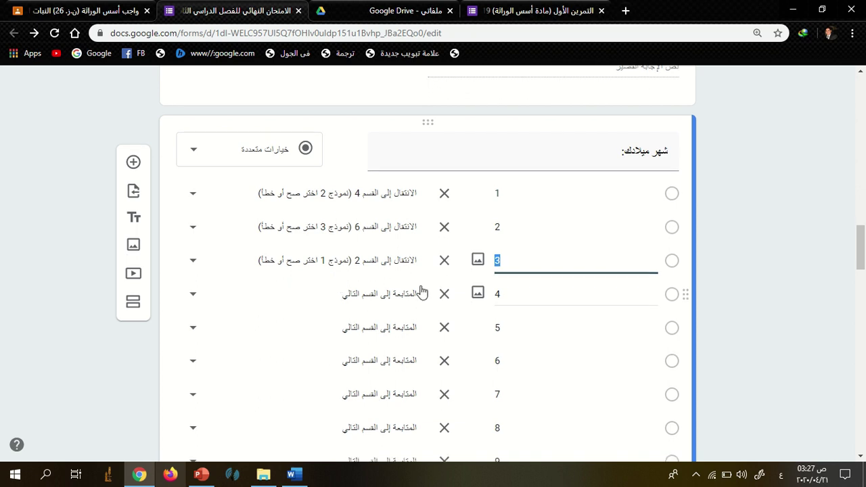
scroll(554, 251, "down", 9)
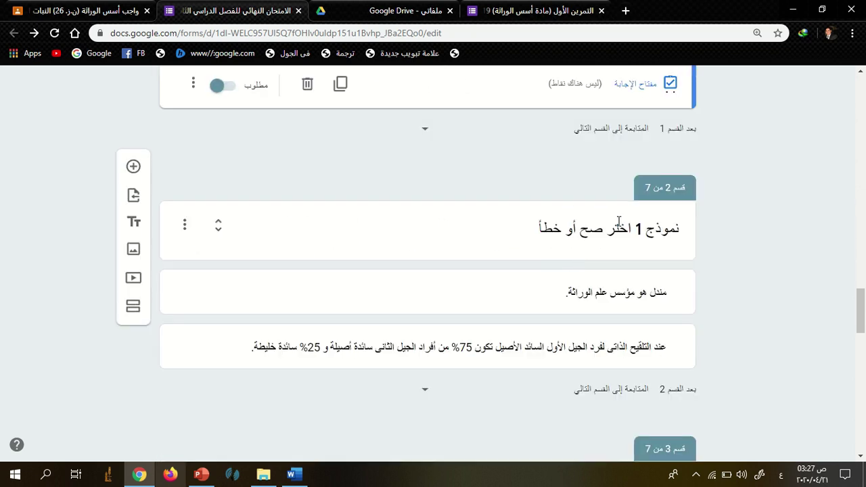
scroll(634, 256, "down", 2)
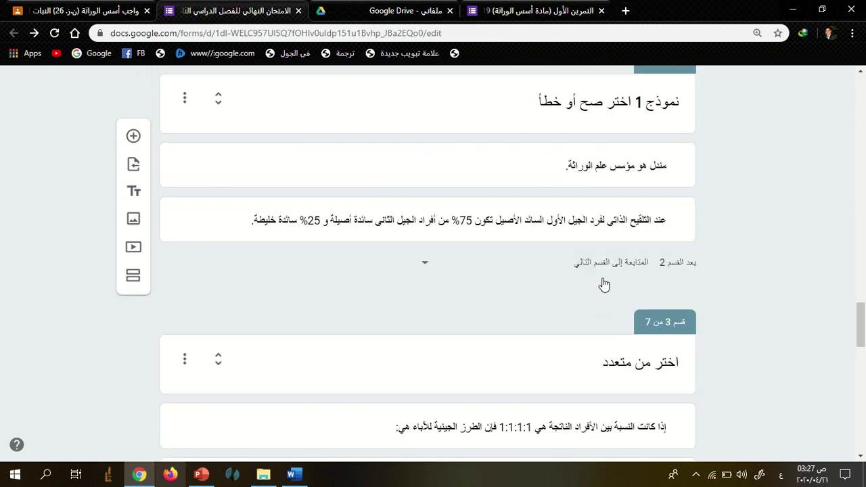
scroll(573, 315, "down", 2)
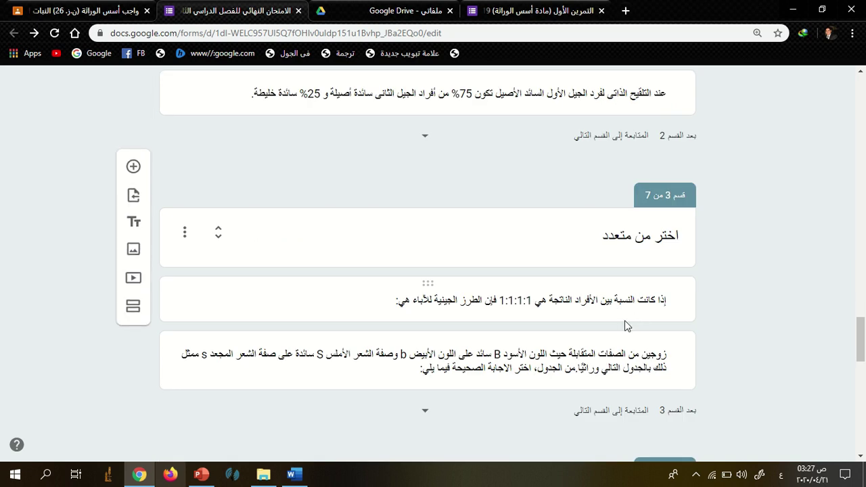
scroll(664, 376, "down", 2)
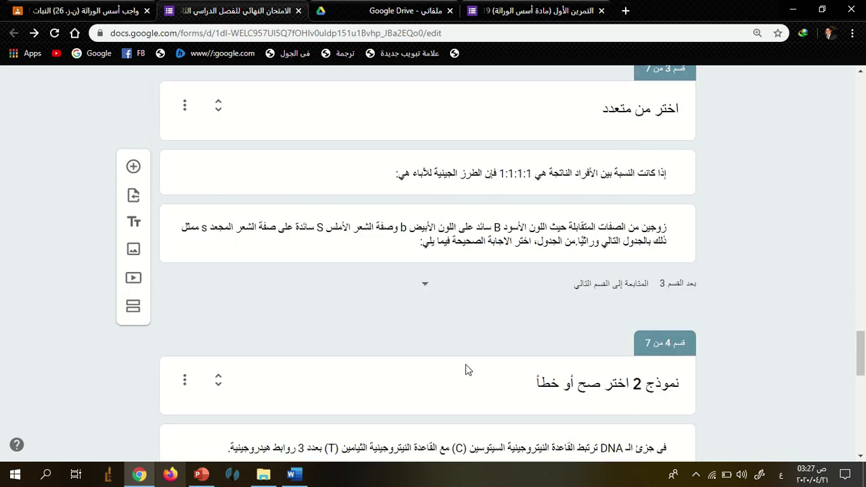
left_click(423, 287)
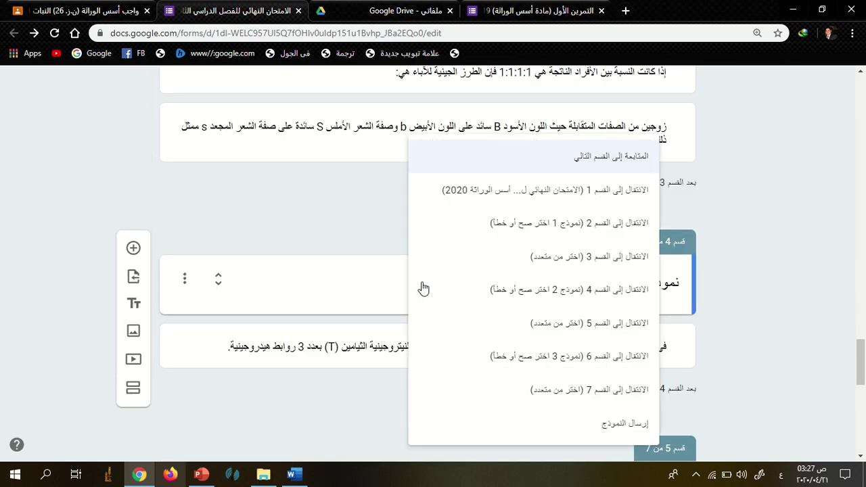
left_click(554, 421)
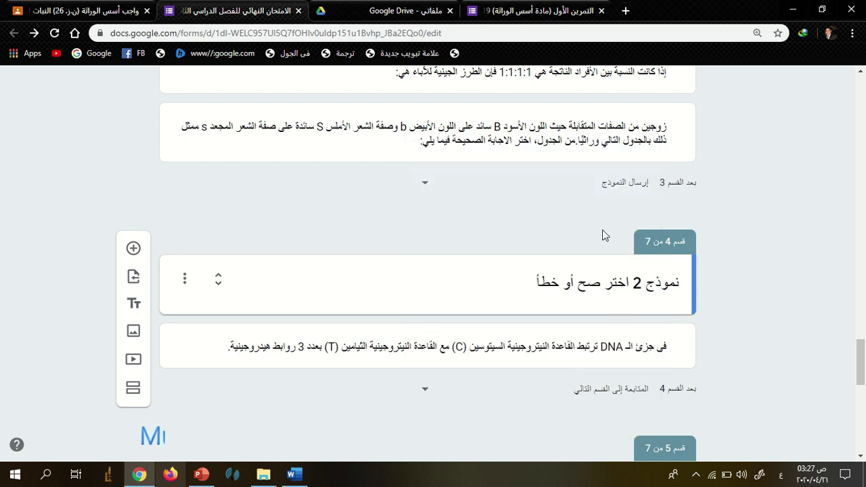
Review the navigation set after sections 3 to 6, covering the model 2 and model 3 question sections.
scroll(602, 229, "up", 2)
scroll(602, 230, "down", 4)
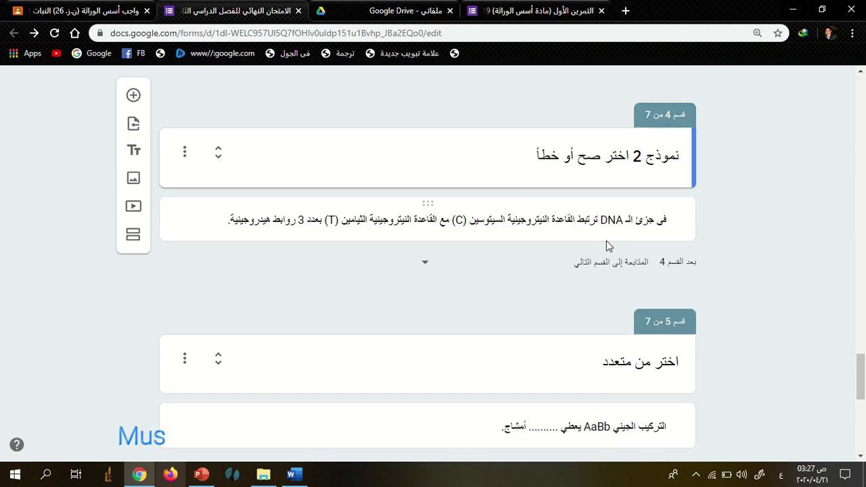
scroll(531, 199, "up", 2)
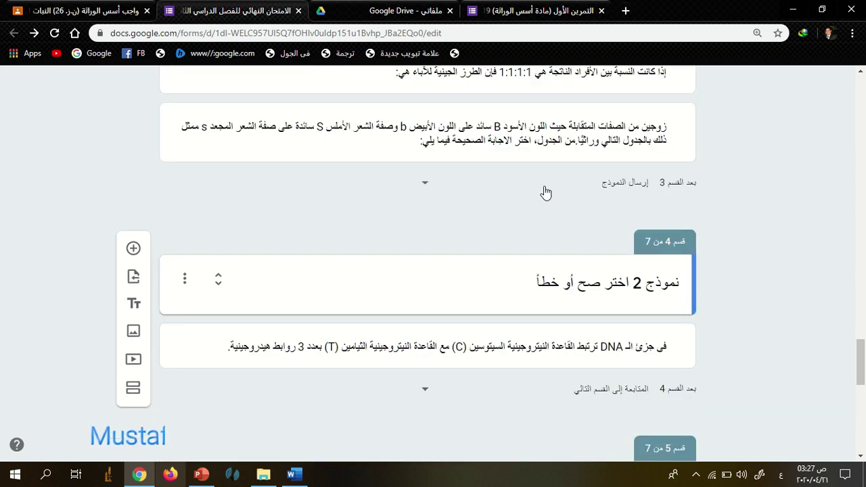
scroll(619, 280, "down", 1)
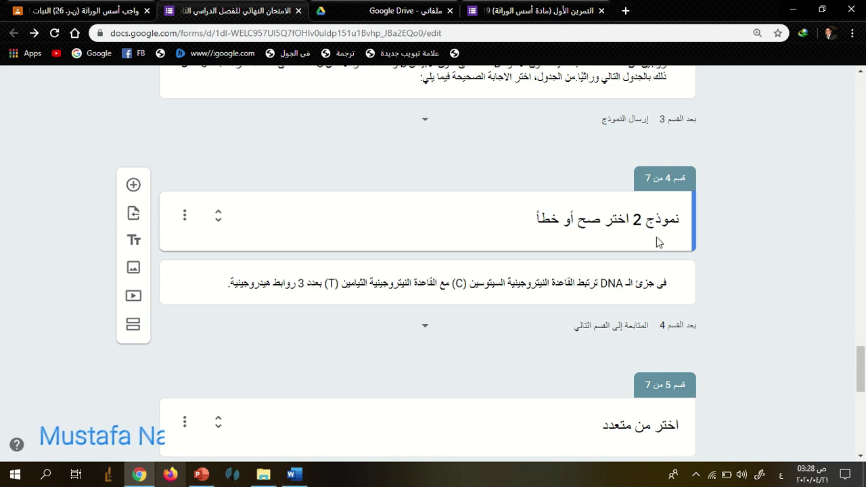
scroll(649, 250, "down", 5)
scroll(608, 279, "down", 3)
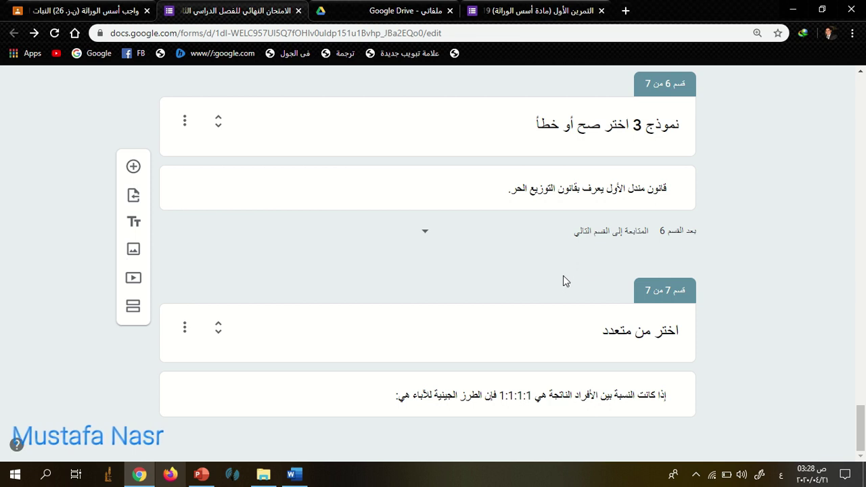
scroll(520, 283, "up", 2)
scroll(429, 284, "up", 1)
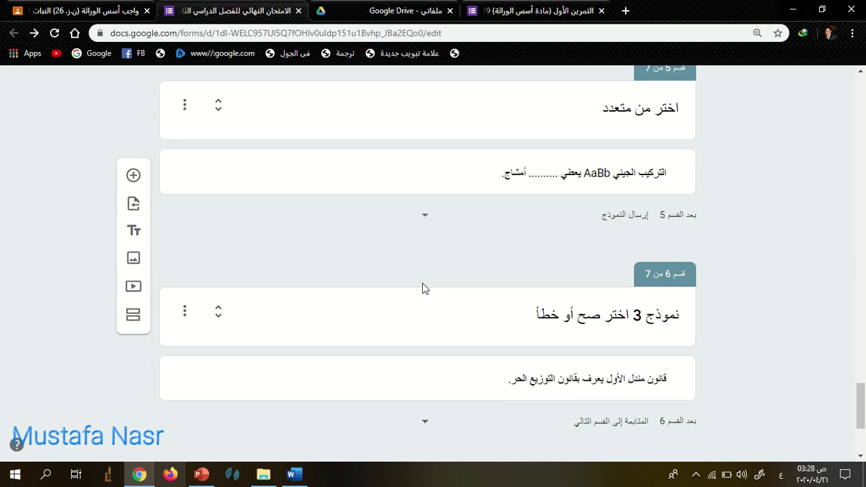
scroll(419, 288, "up", 2)
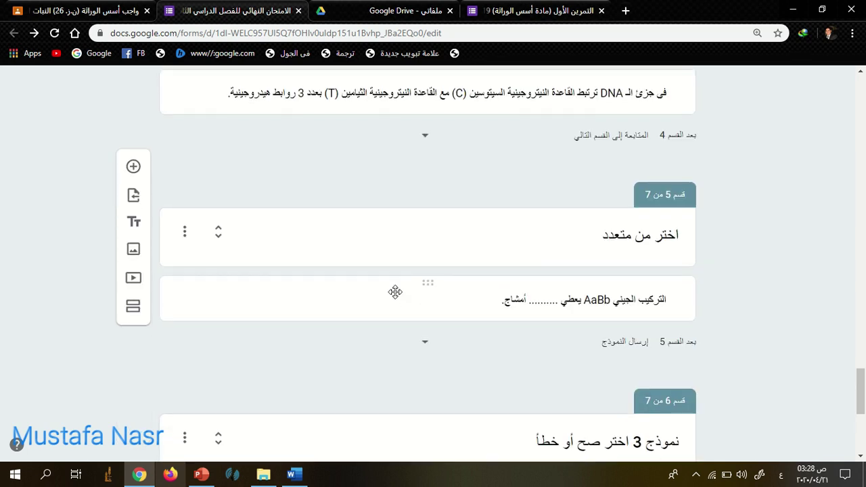
scroll(399, 287, "up", 2)
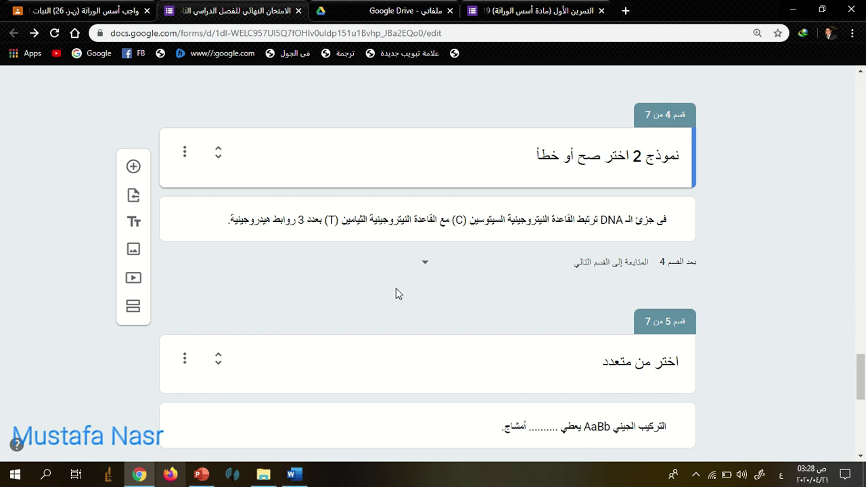
scroll(406, 298, "down", 3)
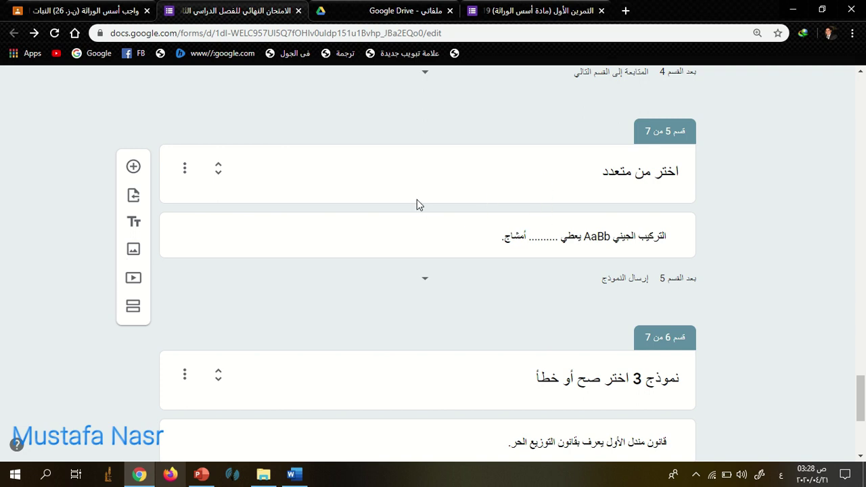
Look over the section 1 student questions, including national ID and birth month, and the model 1 section that follows.
scroll(416, 203, "up", 5)
scroll(433, 222, "up", 5)
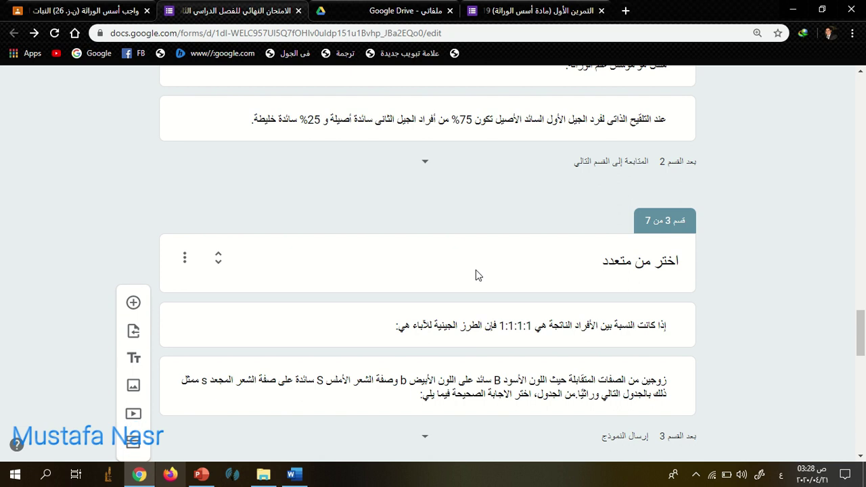
scroll(485, 269, "up", 5)
scroll(484, 275, "up", 5)
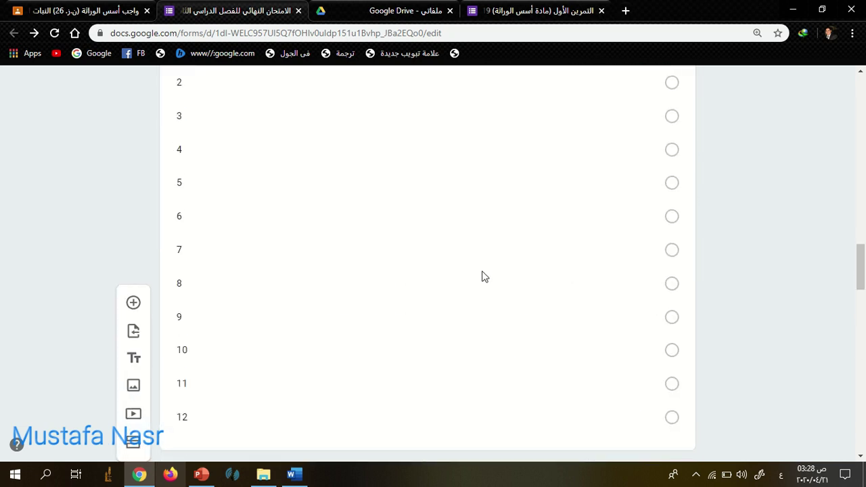
scroll(474, 278, "up", 2)
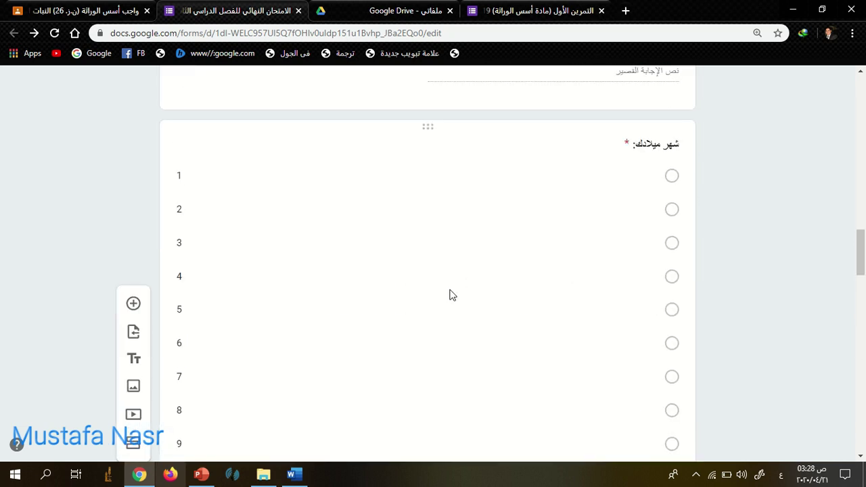
scroll(456, 295, "down", 8)
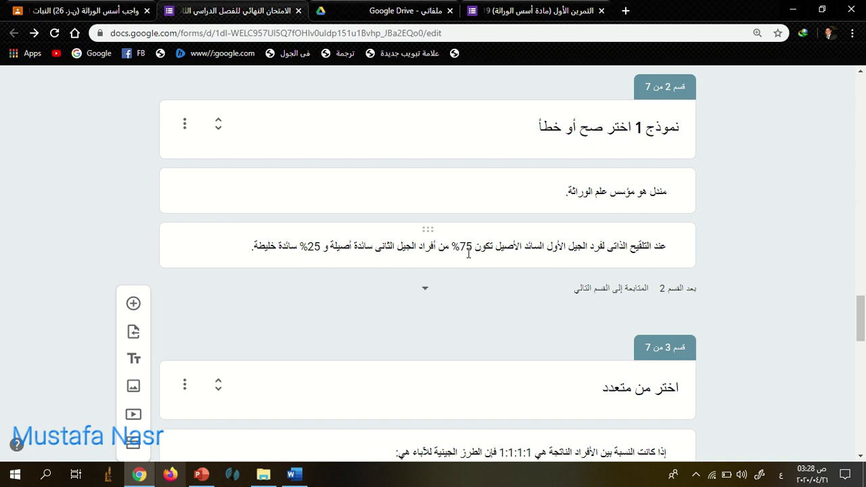
scroll(431, 244, "up", 5)
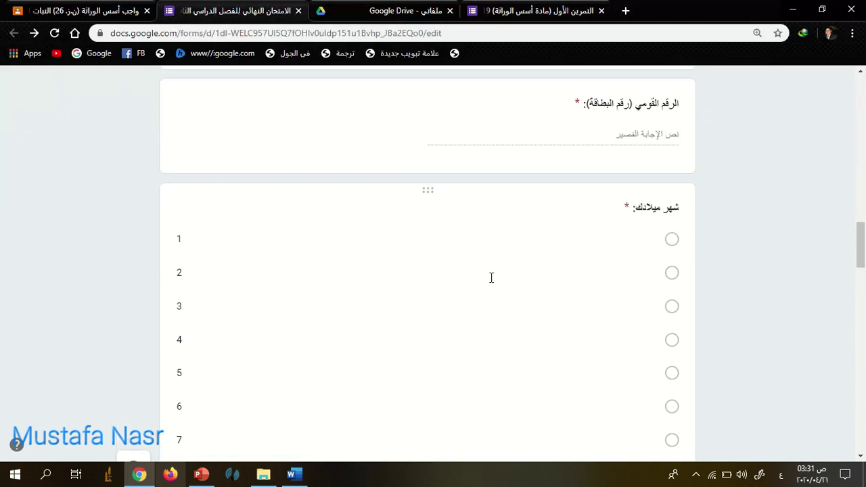
scroll(489, 282, "up", 3)
scroll(499, 290, "down", 3)
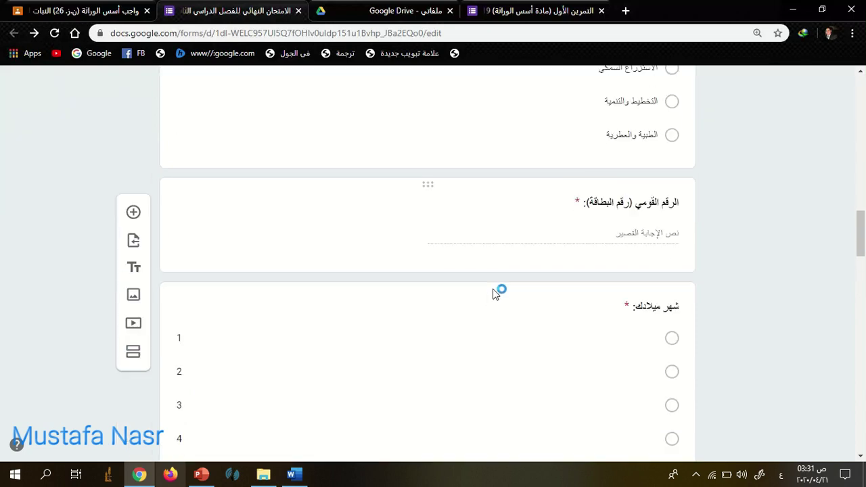
scroll(484, 310, "down", 4)
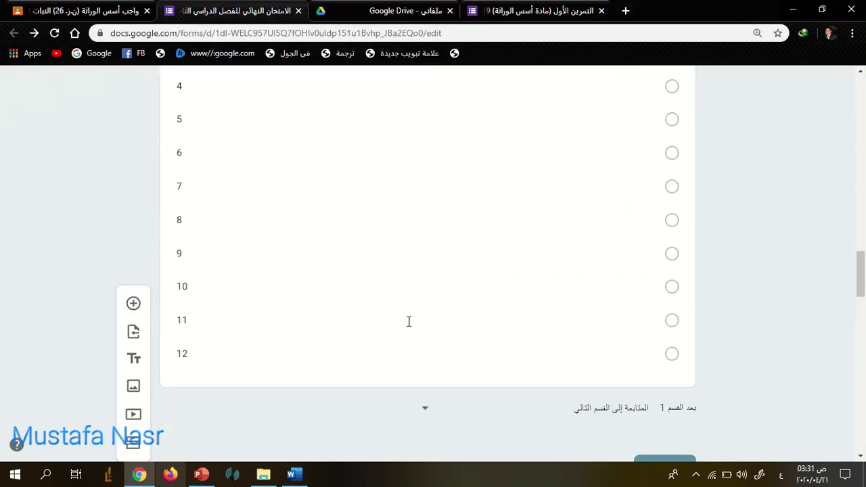
scroll(407, 325, "up", 15)
scroll(408, 325, "down", 12)
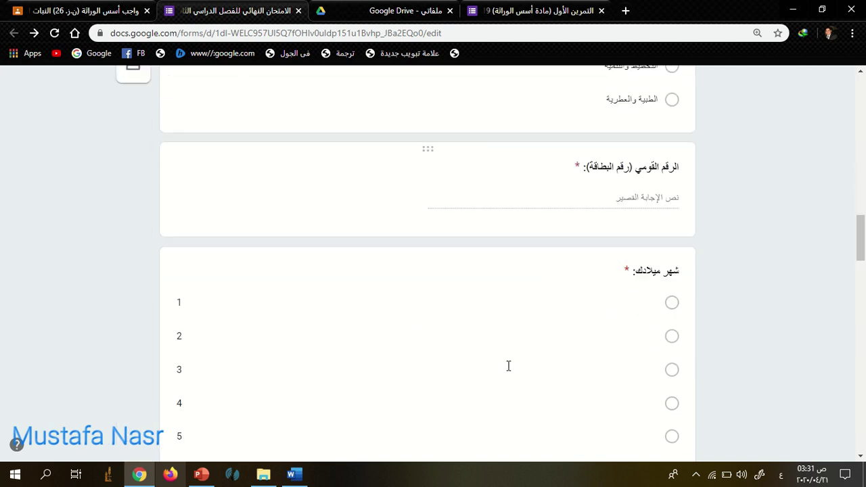
scroll(573, 354, "down", 1)
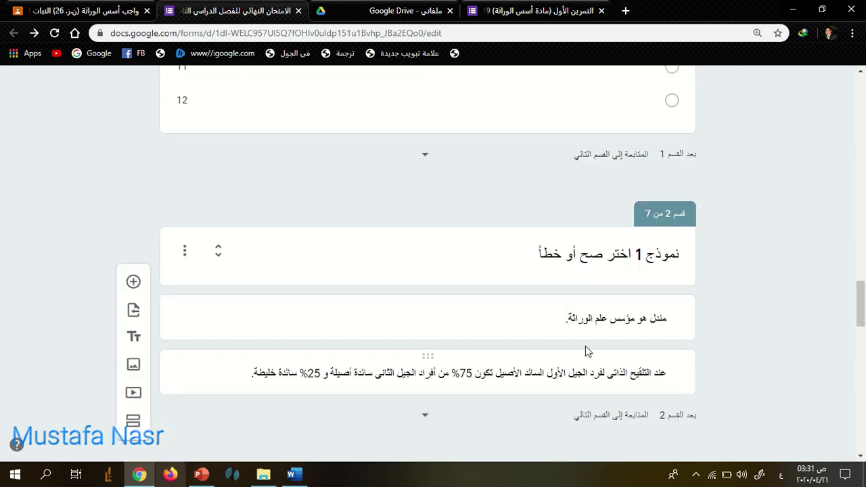
Remove the model label "نموذج 1" from section 2's title, leaving "اختر صح أو خطأ".
left_click(636, 254)
left_click_drag(635, 254, 676, 250)
left_click_drag(622, 255, 681, 255)
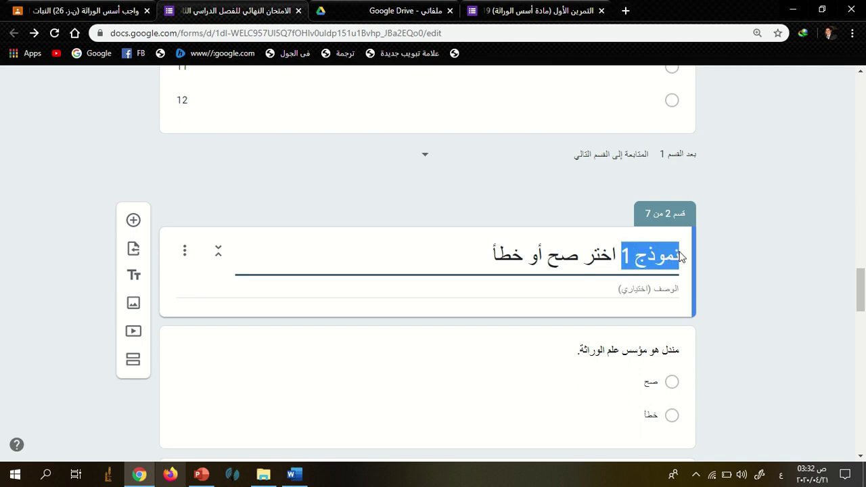
key("BackSpace")
Remove the model label "نموذج 2" from section 4's title, leaving "اختر صح أو خطأ".
scroll(668, 338, "down", 15)
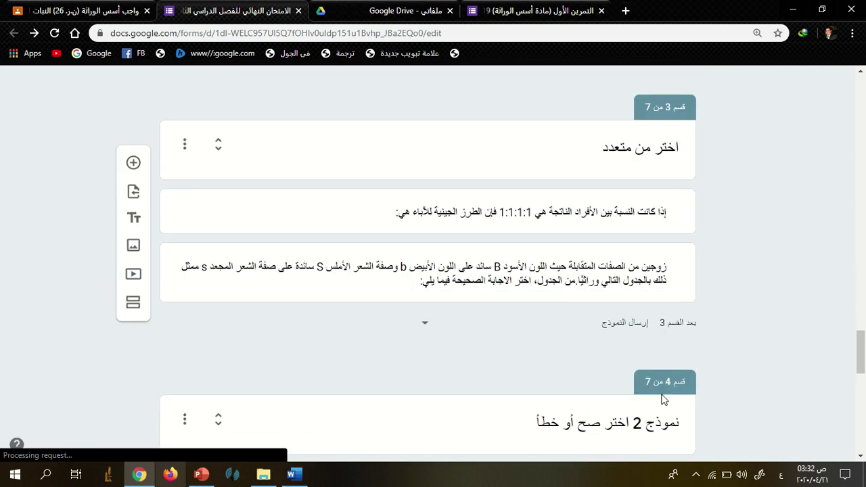
scroll(662, 399, "down", 2)
left_click_drag(633, 298, 676, 298)
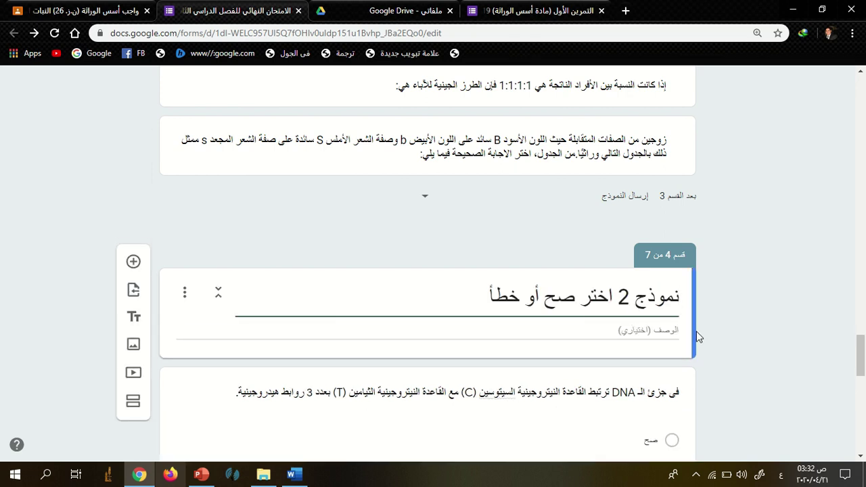
scroll(691, 335, "down", 1)
left_click_drag(623, 230, 677, 233)
key("BackSpace")
Remove the model label "نموذج 3" from section 6's title, leaving "اختر صح أو خطأ".
scroll(633, 293, "down", 7)
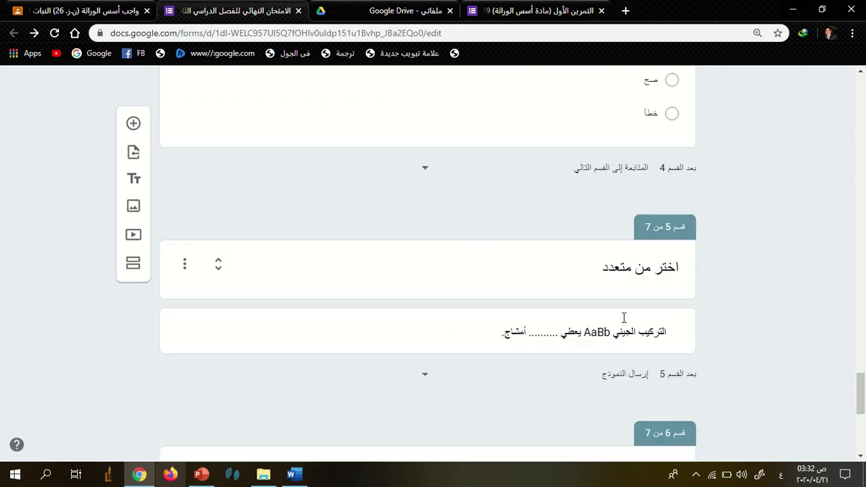
scroll(634, 284, "down", 1)
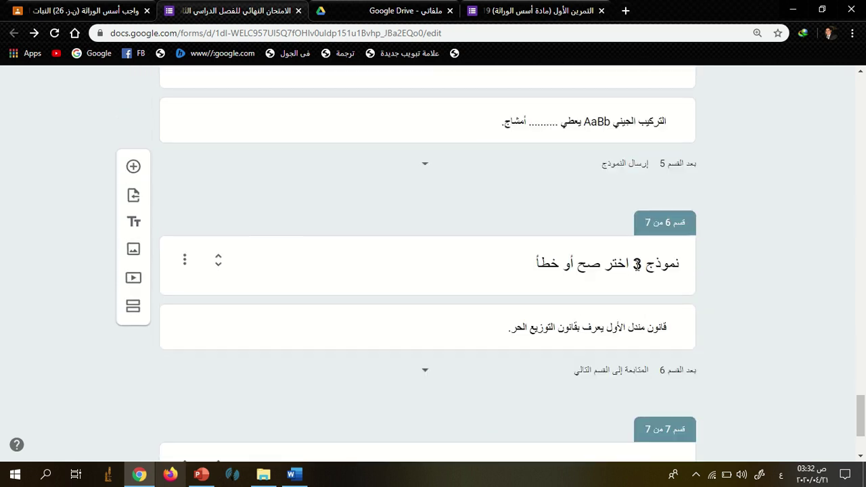
left_click(679, 267)
left_click_drag(617, 265, 680, 266)
key("BackSpace")
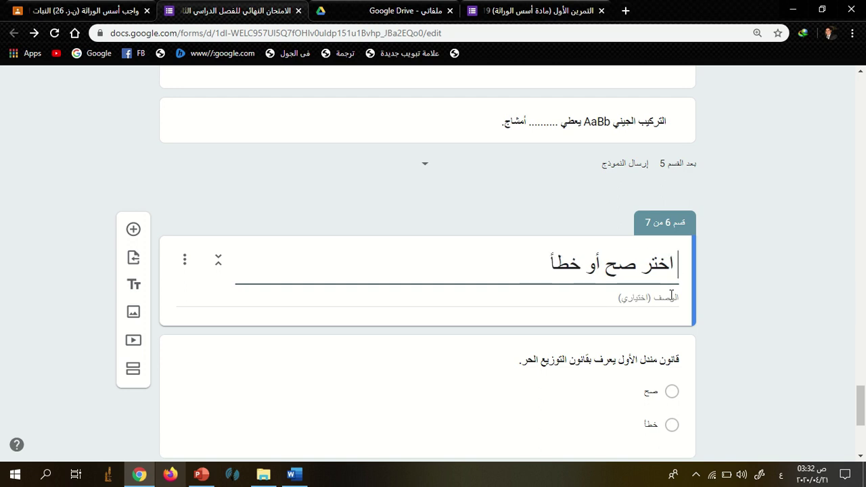
Check the section names in the birth month question's jump options, and return to the start of the form.
scroll(501, 304, "up", 5)
scroll(501, 304, "up", 15)
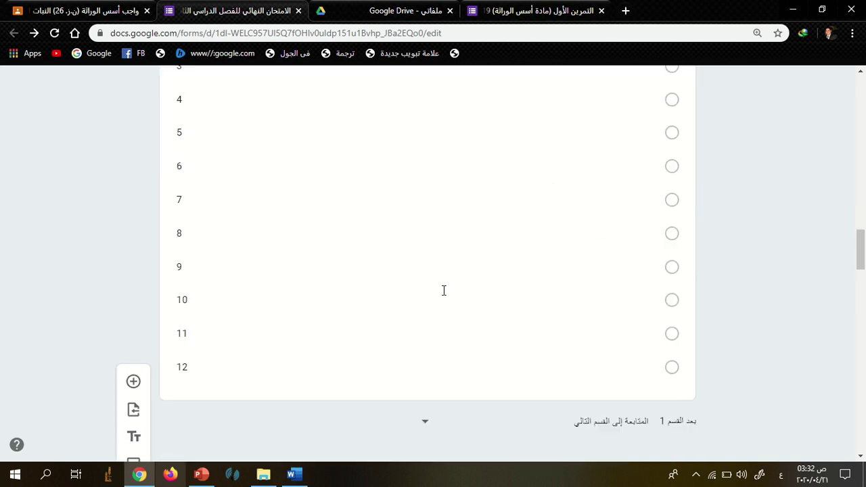
left_click(331, 293)
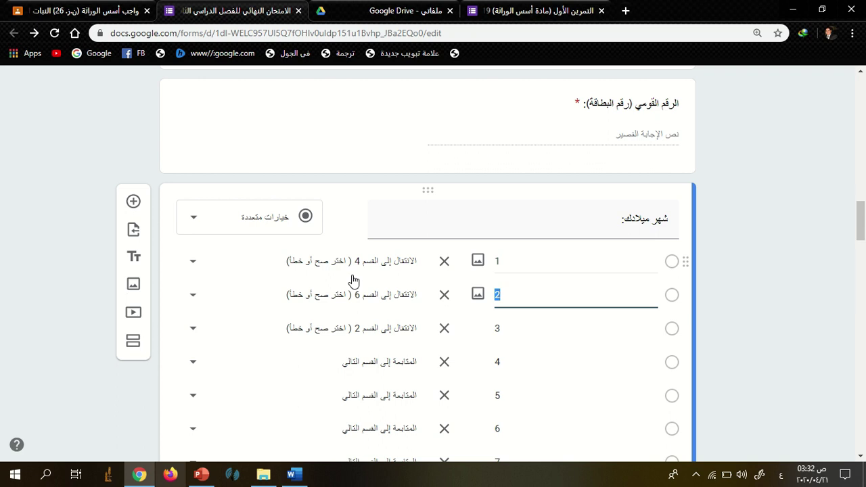
scroll(810, 215, "up", 15)
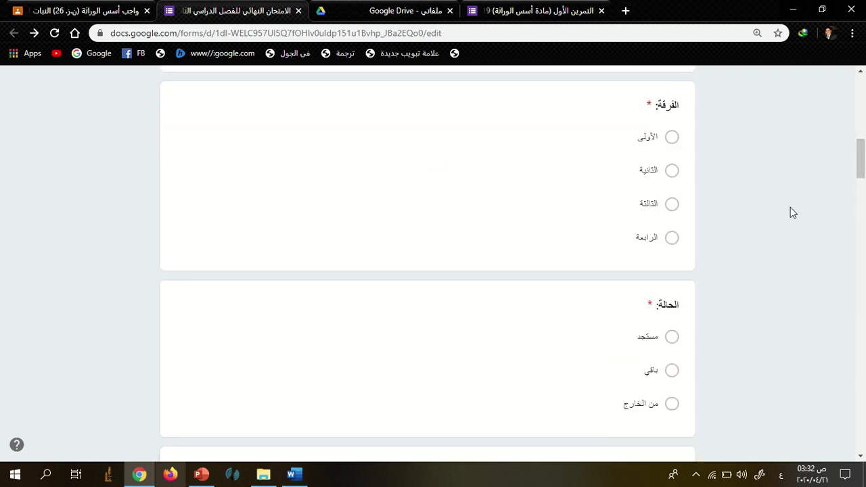
scroll(745, 241, "up", 6)
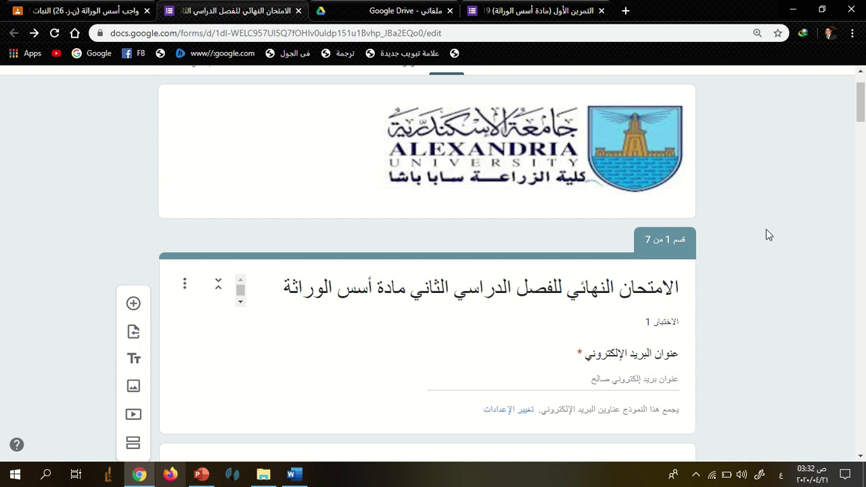
scroll(172, 231, "up", 2)
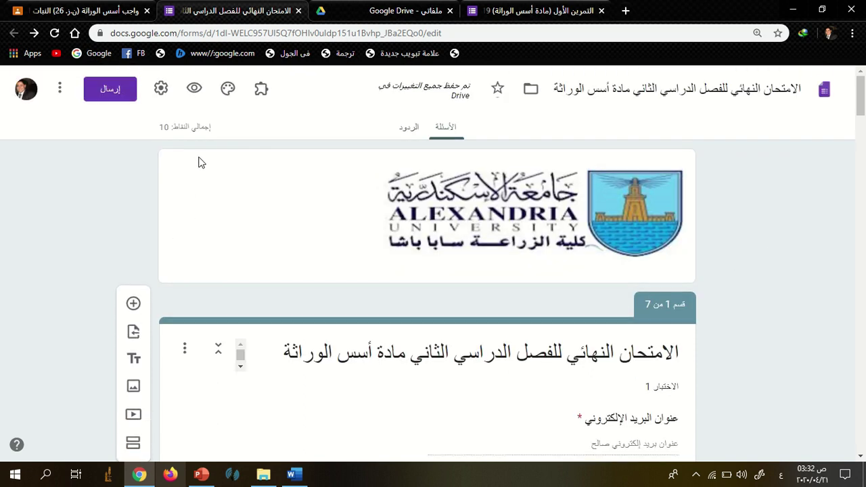
Preview the exam form as a respondent and fill in the e-mail address field with the saved address.
left_click(194, 89)
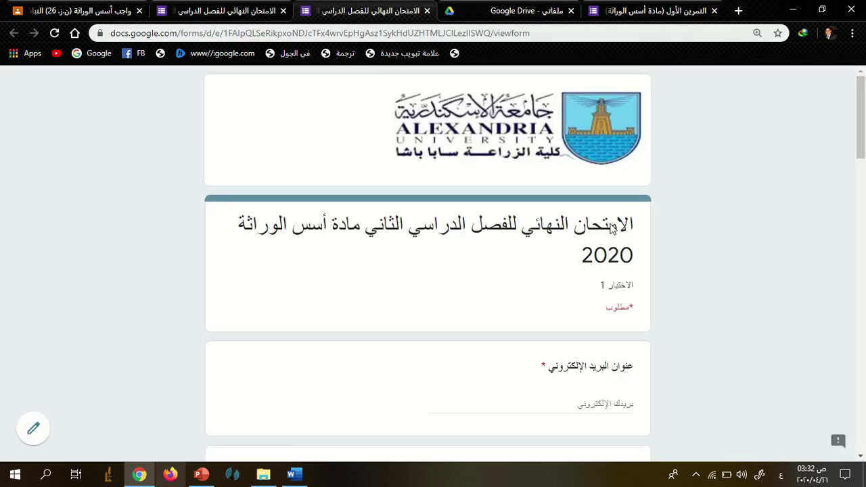
scroll(577, 233, "down", 1)
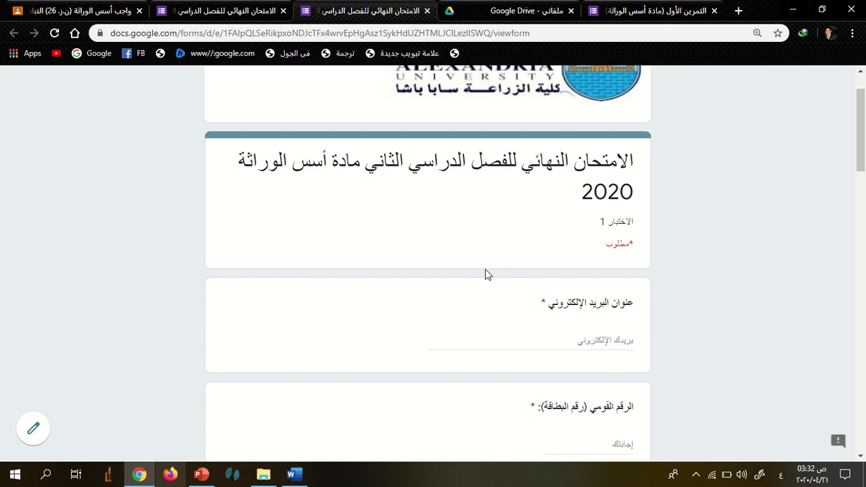
scroll(486, 280, "up", 1)
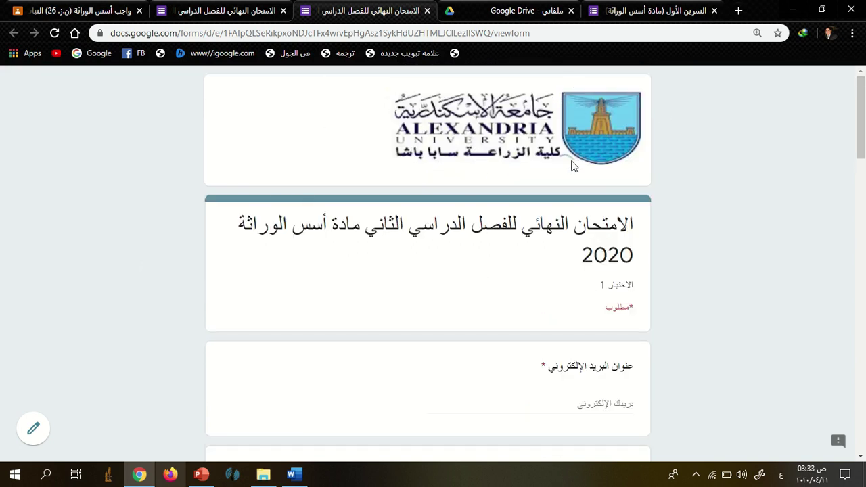
scroll(563, 215, "down", 4)
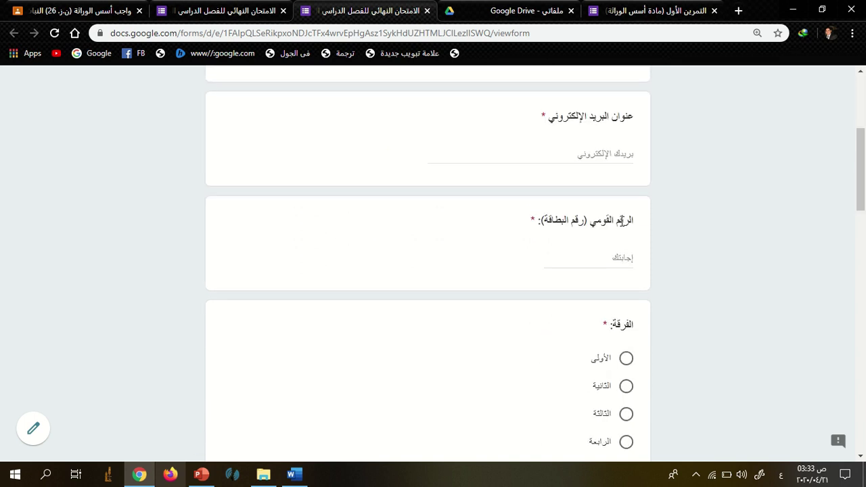
scroll(620, 221, "up", 2)
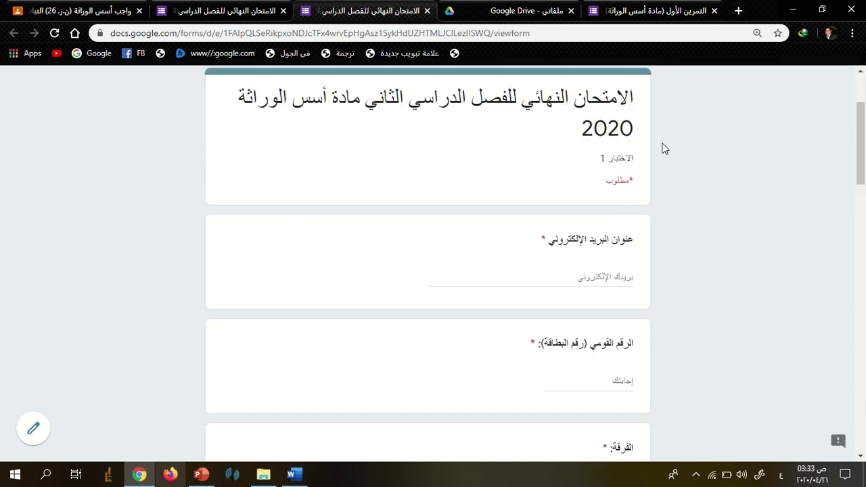
left_click(619, 277)
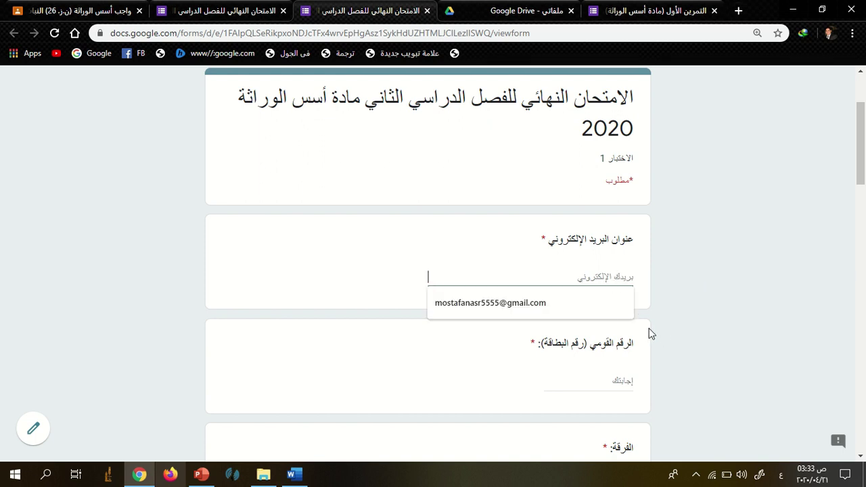
left_click(534, 309)
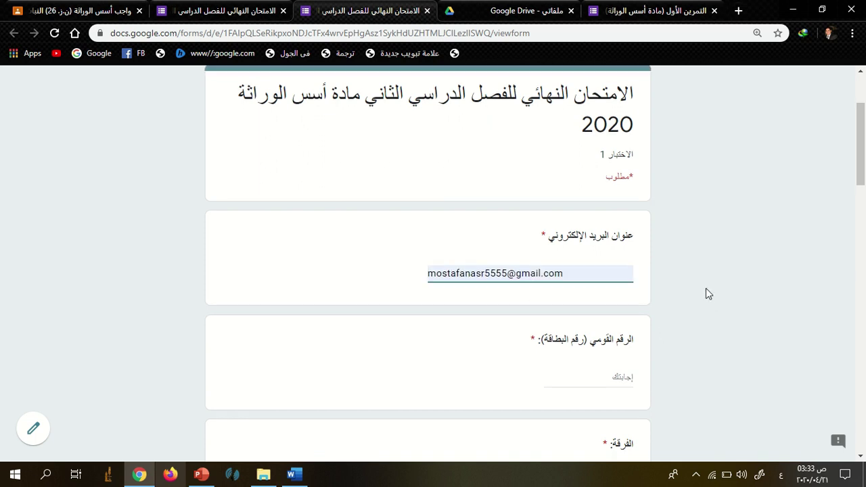
Test the national ID field with the non-numeric text "يسس" and replace it with a numeric ID number.
scroll(707, 292, "down", 1)
scroll(697, 295, "down", 2)
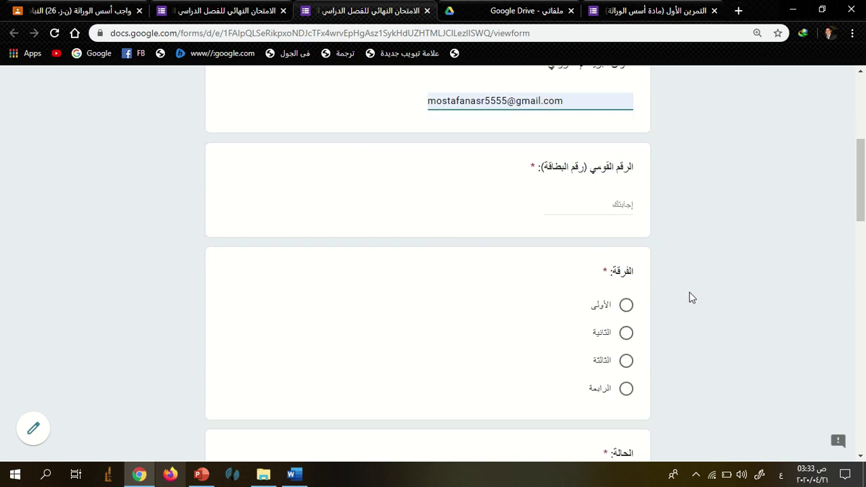
left_click(627, 194)
type("يسس")
left_click(565, 266)
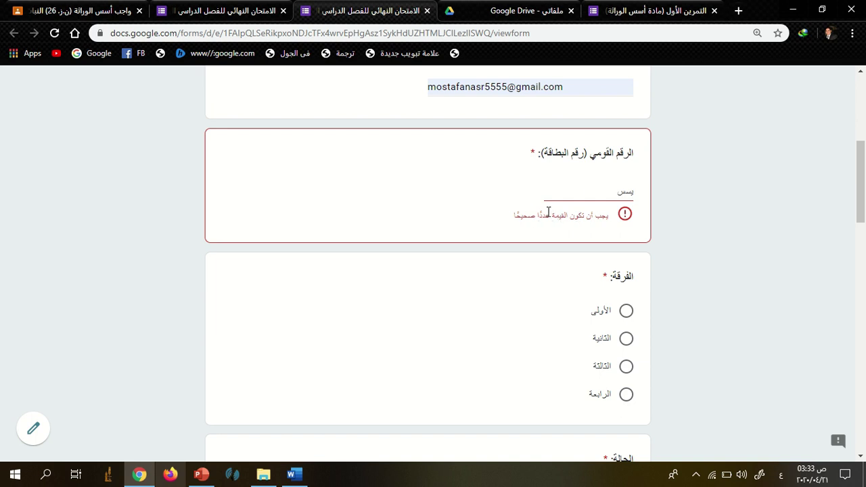
double_click(621, 193)
type("2535")
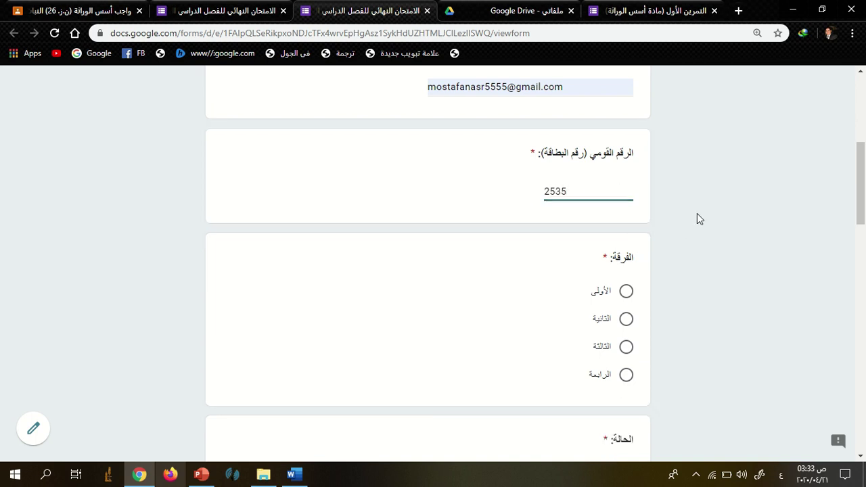
left_click(699, 218)
Choose "الثانية" for the الفرقة question and "مستجد" for the الحالة question.
scroll(560, 207, "up", 3)
scroll(599, 303, "down", 4)
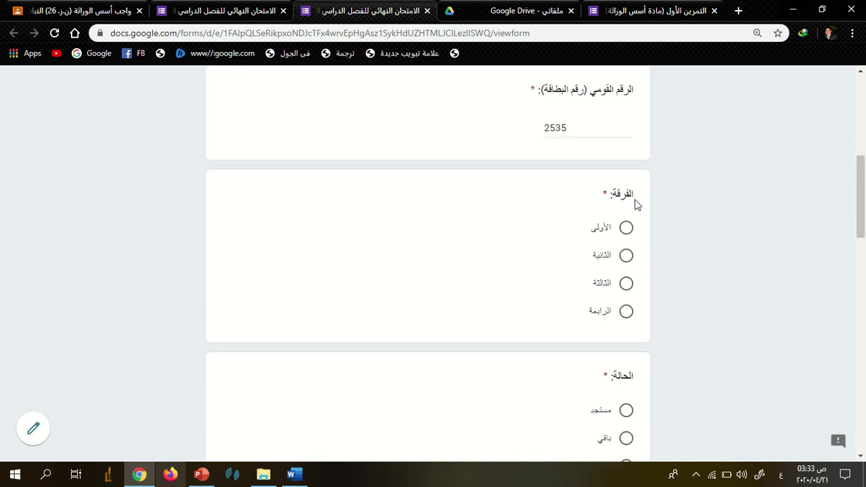
scroll(587, 221, "down", 1)
scroll(579, 226, "up", 4)
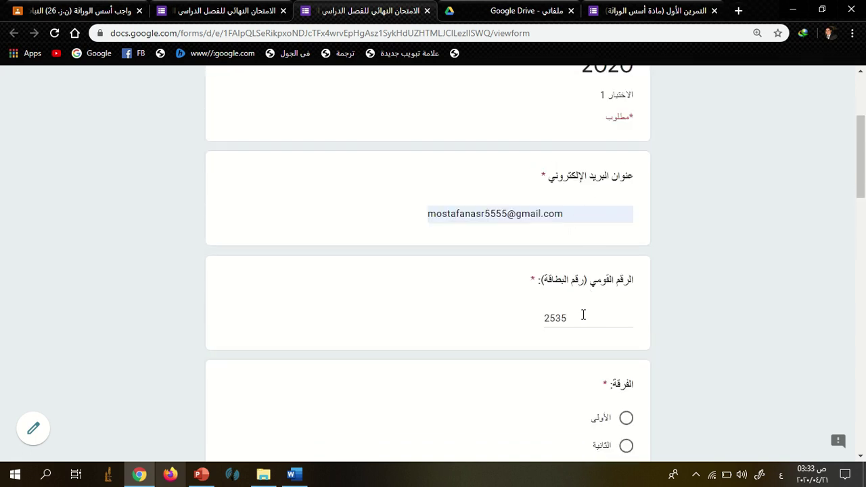
scroll(586, 313, "down", 2)
scroll(561, 271, "up", 1)
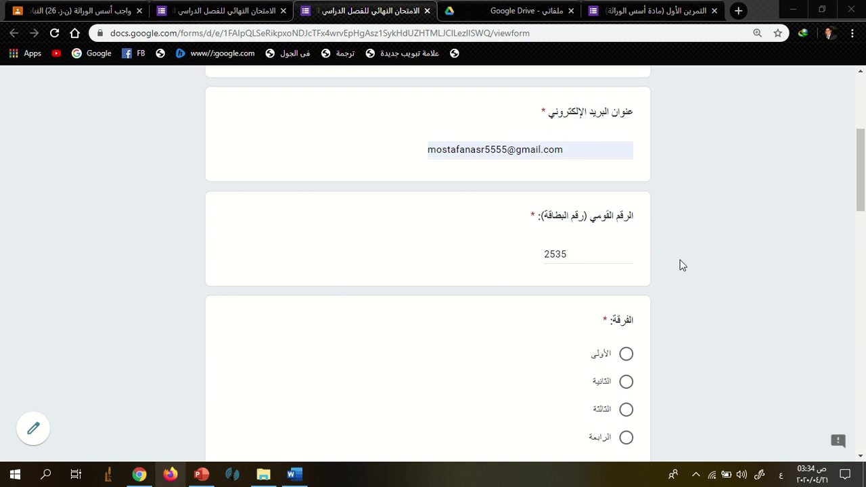
scroll(582, 284, "down", 1)
scroll(651, 268, "down", 1)
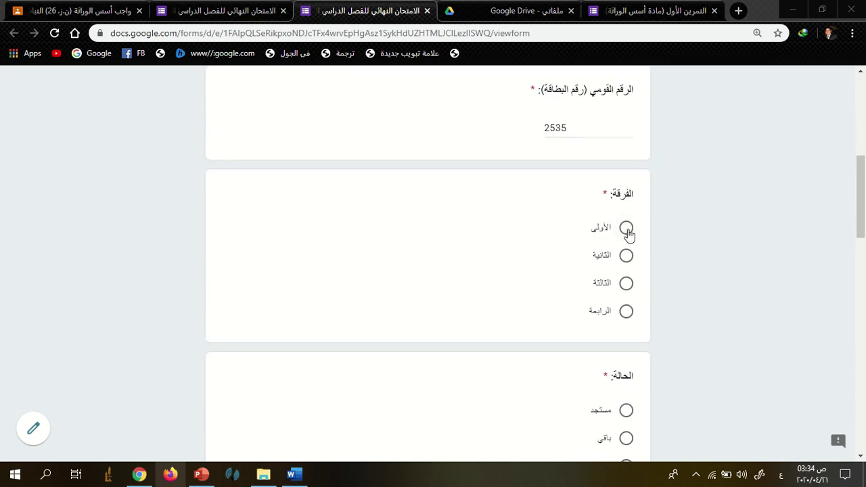
left_click(626, 256)
scroll(550, 280, "down", 2)
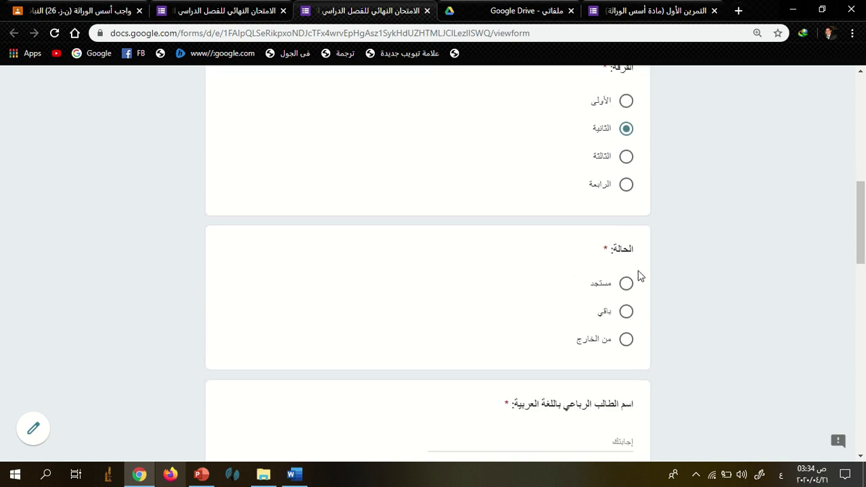
left_click(626, 283)
scroll(636, 317, "down", 2)
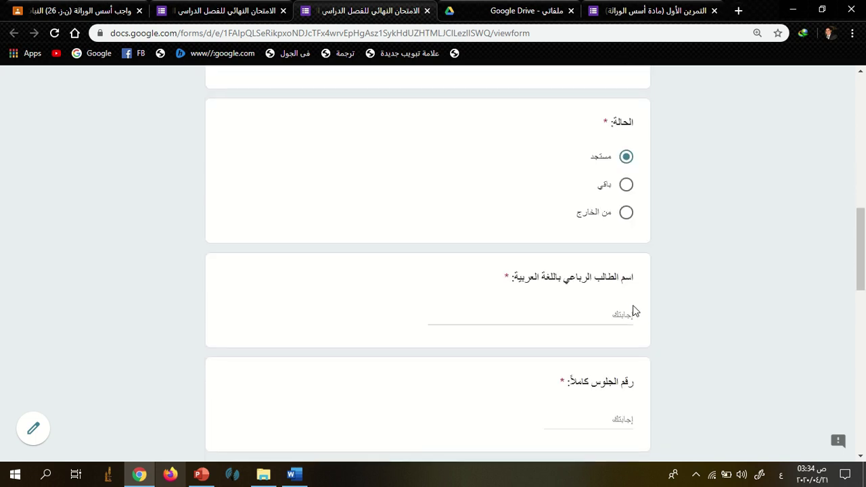
Test leaving the required student name and seat number fields empty, and enter a first name in the Arabic name field.
left_click(612, 323)
left_click(497, 349)
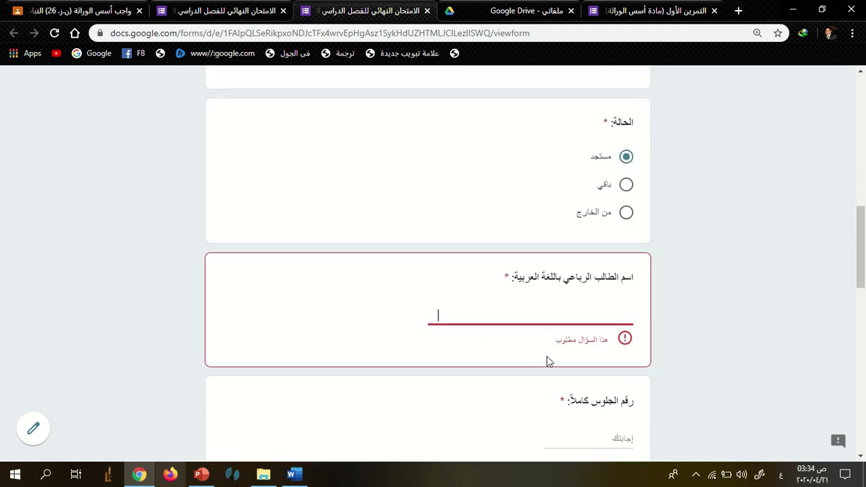
left_click(563, 432)
left_click(528, 339)
key("ctrl+a")
key("BackSpace")
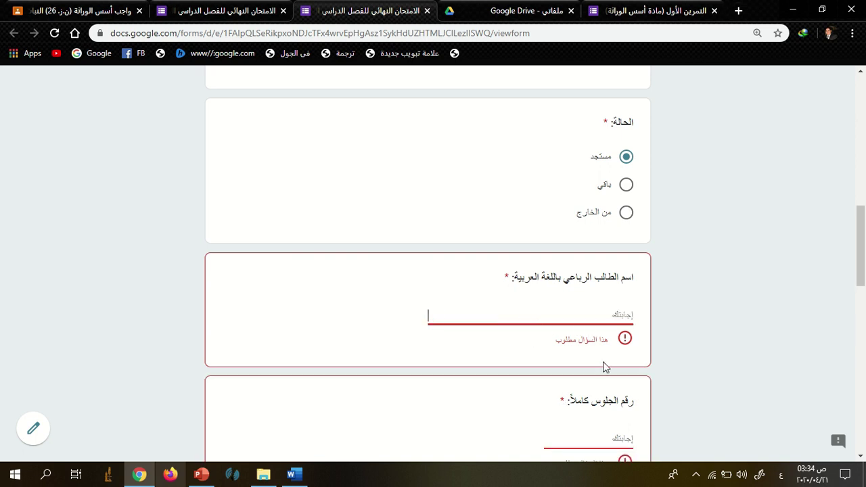
type("كم")
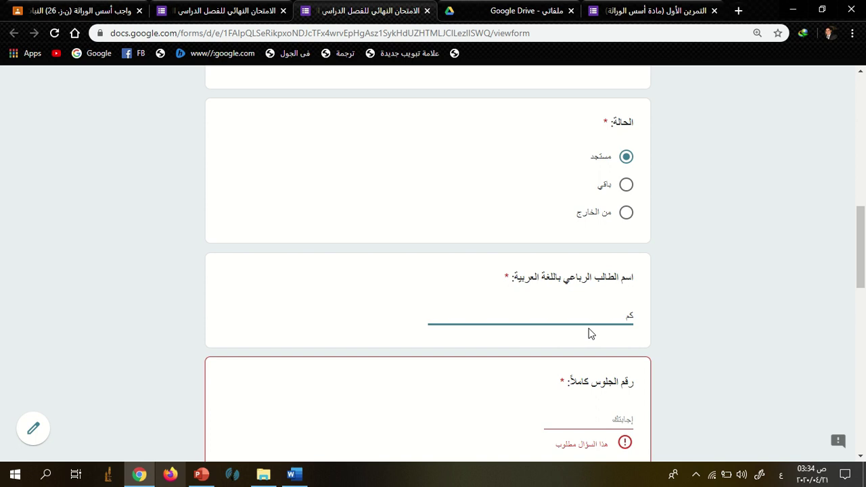
type("صطفى")
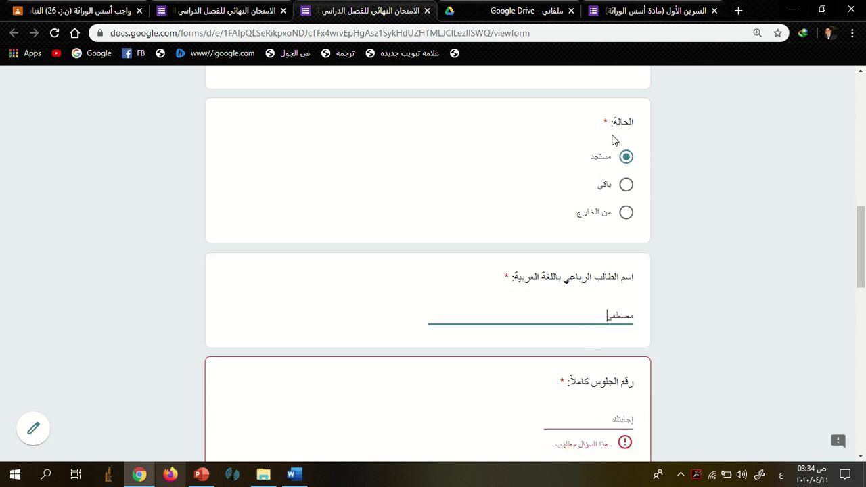
Test the seat number field with the letters "بر" and replace them with a numeric seat number.
scroll(572, 244, "down", 5)
scroll(602, 215, "up", 2)
left_click(605, 166)
type("بر")
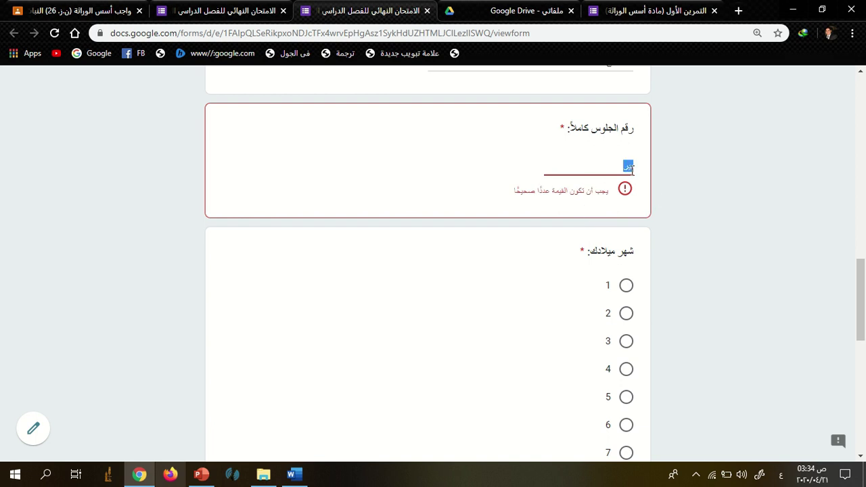
key("BackSpace")
type("25")
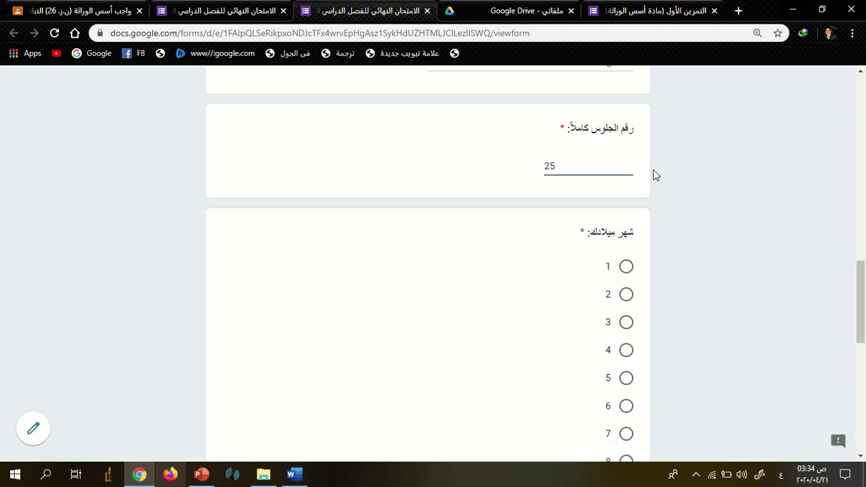
scroll(583, 230, "down", 1)
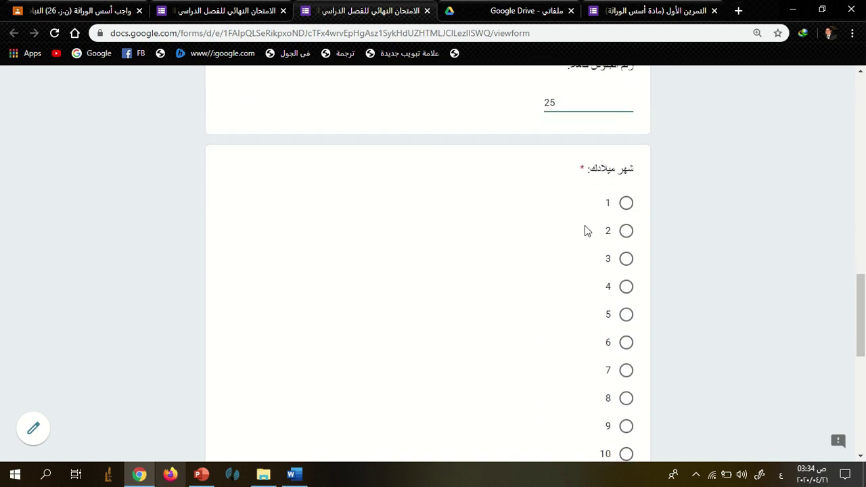
scroll(602, 194, "up", 1)
left_click_drag(576, 130, 607, 151)
left_click(597, 196)
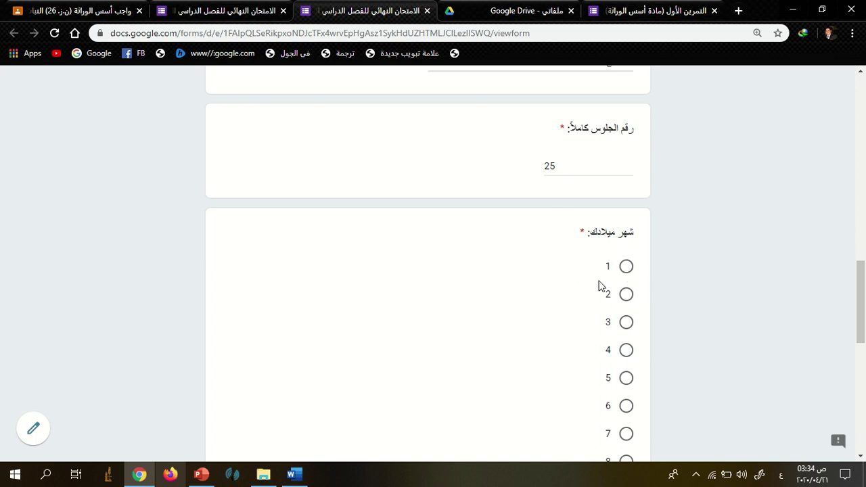
Select 1 as the answer to the birth month question "شهر ميلادك".
scroll(649, 359, "down", 7)
scroll(647, 270, "up", 7)
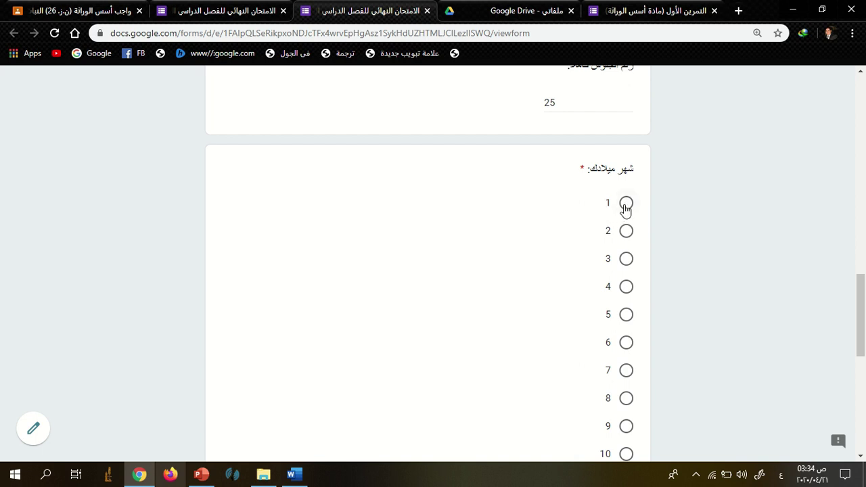
left_click(625, 204)
Review the first section's answers, leave the optional "الشعبة" question blank, and continue to the next section.
scroll(670, 277, "down", 5)
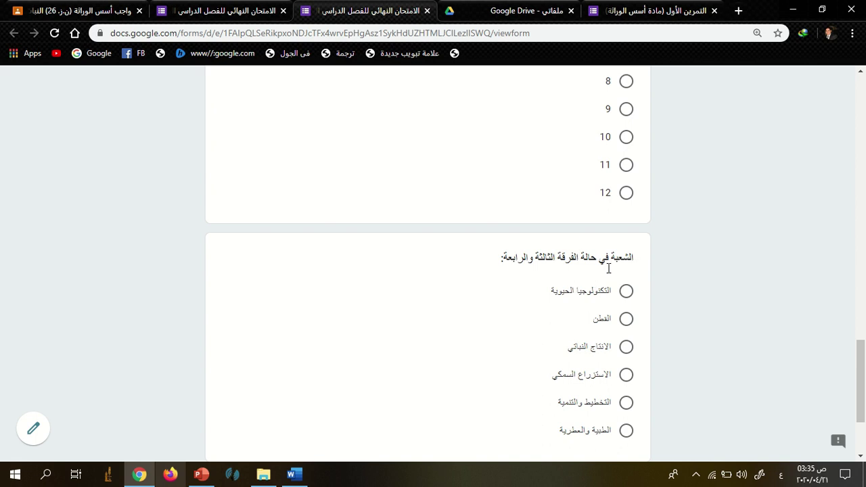
scroll(541, 282, "down", 3)
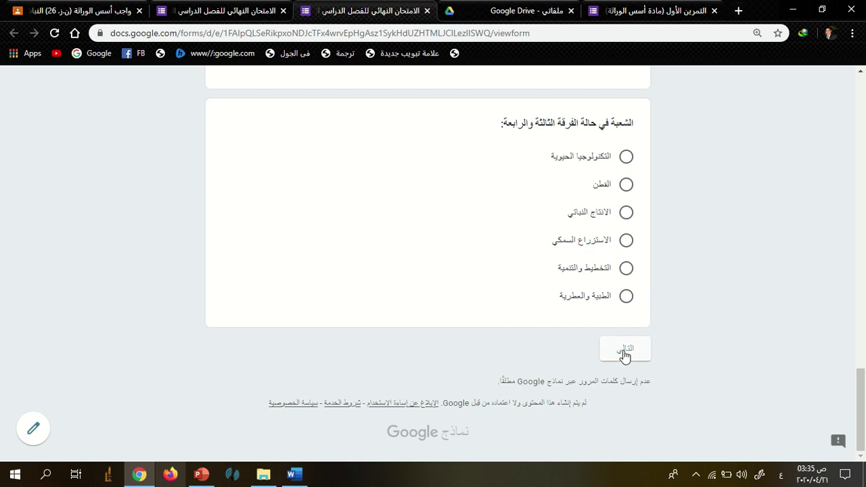
scroll(640, 331, "up", 1)
scroll(609, 359, "down", 1)
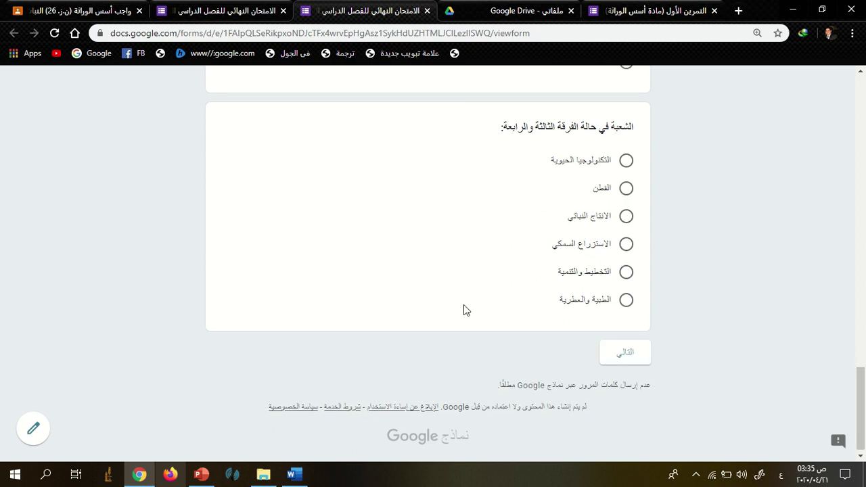
scroll(544, 200, "up", 15)
scroll(541, 230, "up", 10)
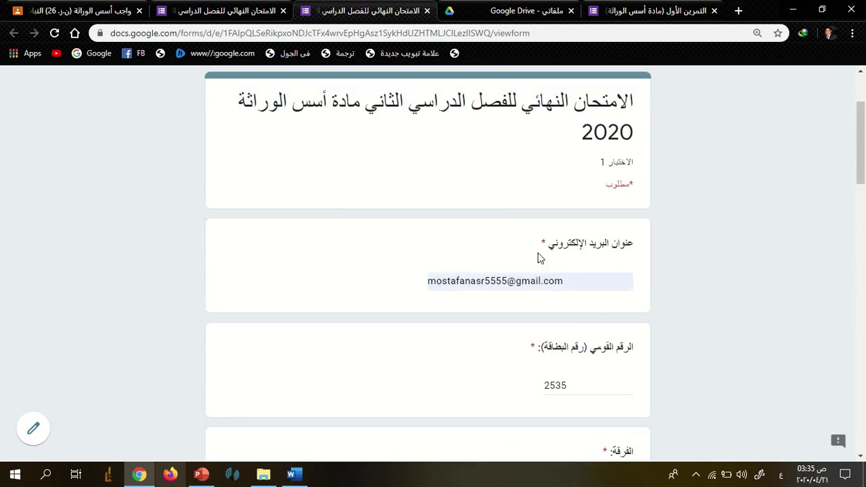
scroll(548, 257, "down", 2)
scroll(548, 263, "down", 20)
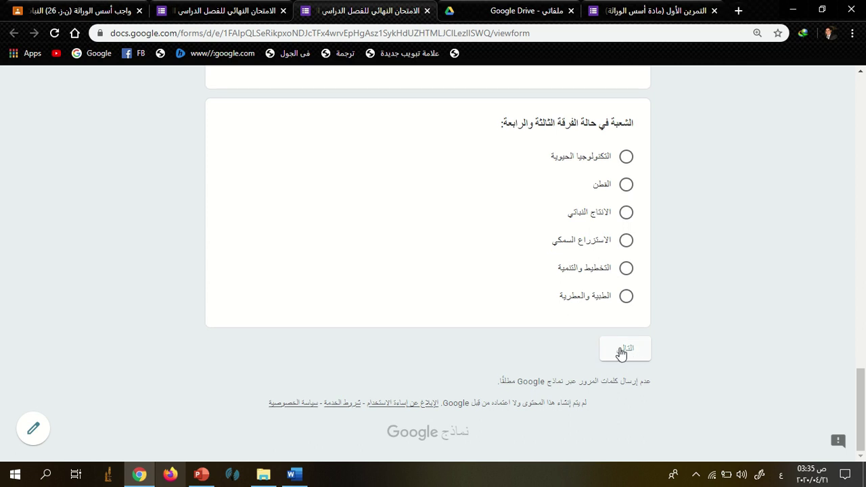
left_click(621, 352)
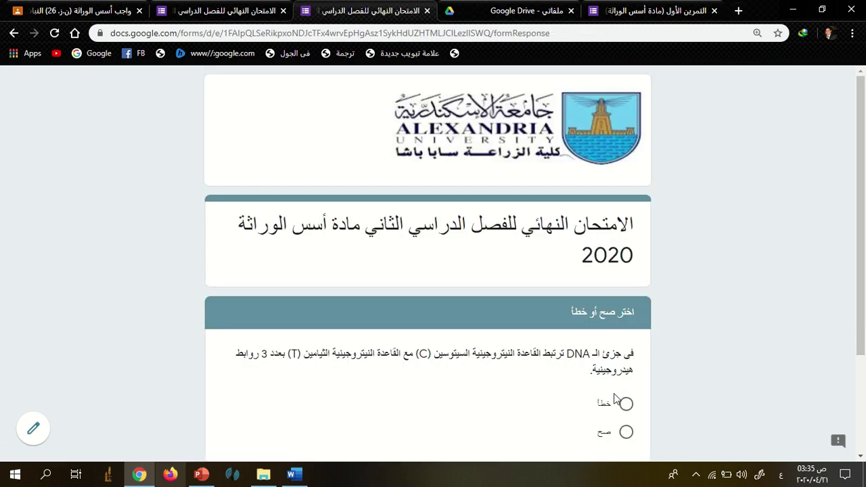
Answer "خطأ" to the DNA base-pairing question in the "اختر صح أو خطأ" section and continue to the next section.
scroll(557, 284, "down", 1)
scroll(548, 230, "up", 1)
scroll(583, 243, "down", 1)
scroll(605, 247, "down", 1)
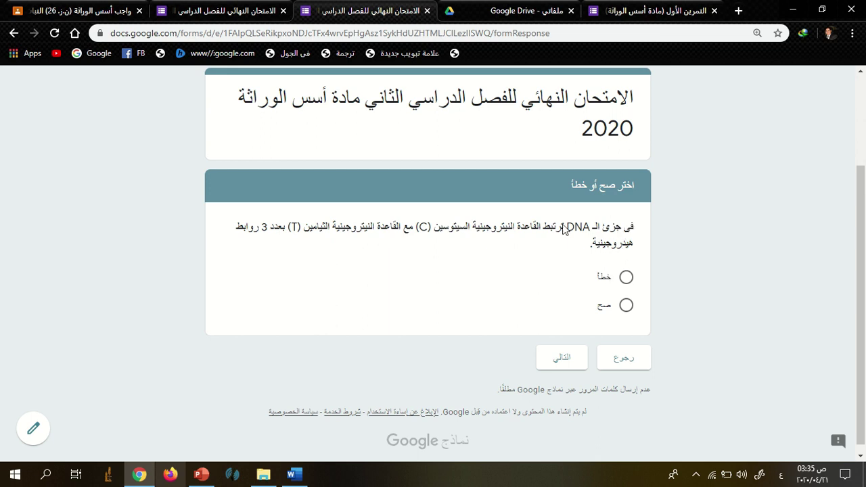
left_click(626, 279)
left_click(557, 370)
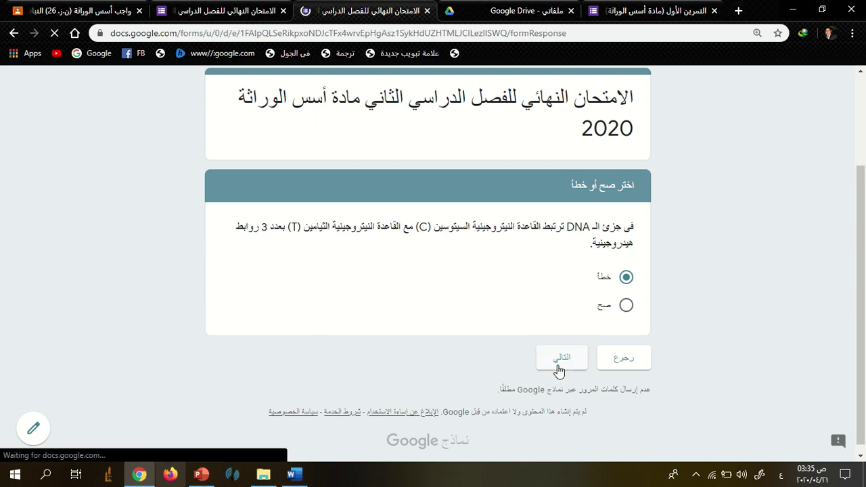
Answer 4 to the AaBb gametes question in the "اختر من متعدد" section.
scroll(611, 250, "down", 3)
scroll(626, 277, "up", 1)
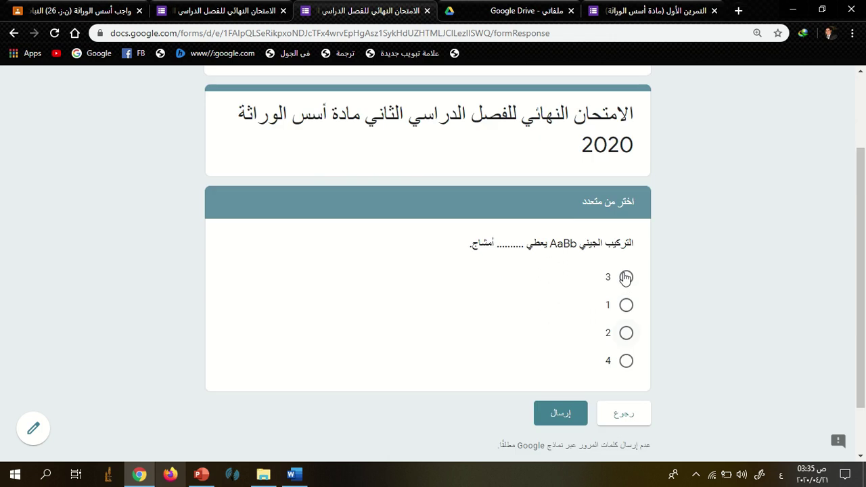
scroll(625, 277, "up", 1)
scroll(626, 281, "down", 2)
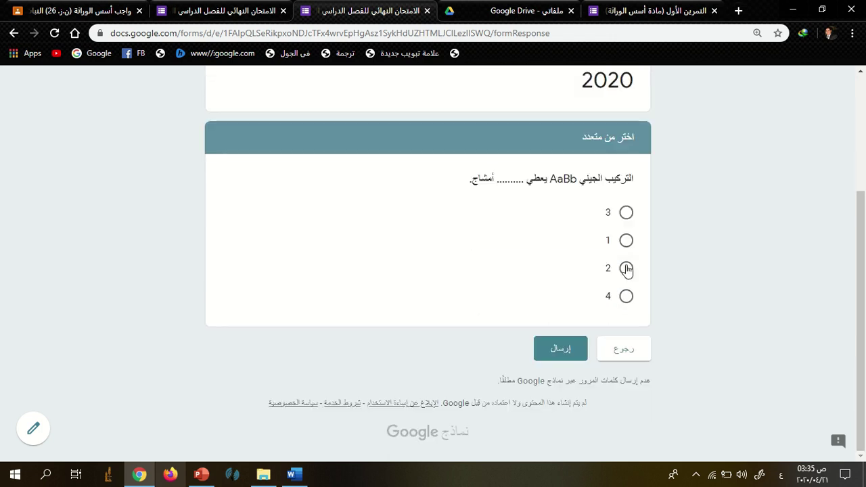
left_click(627, 297)
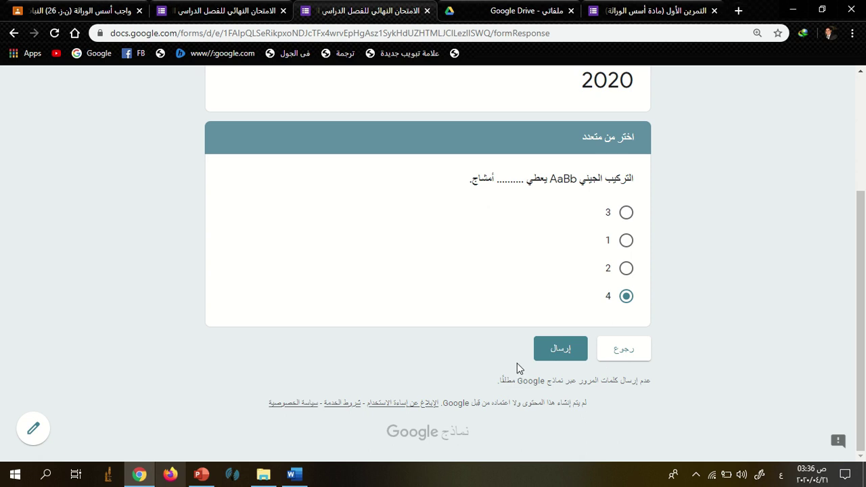
Review the multiple-choice section and submit the completed exam.
scroll(592, 175, "up", 2)
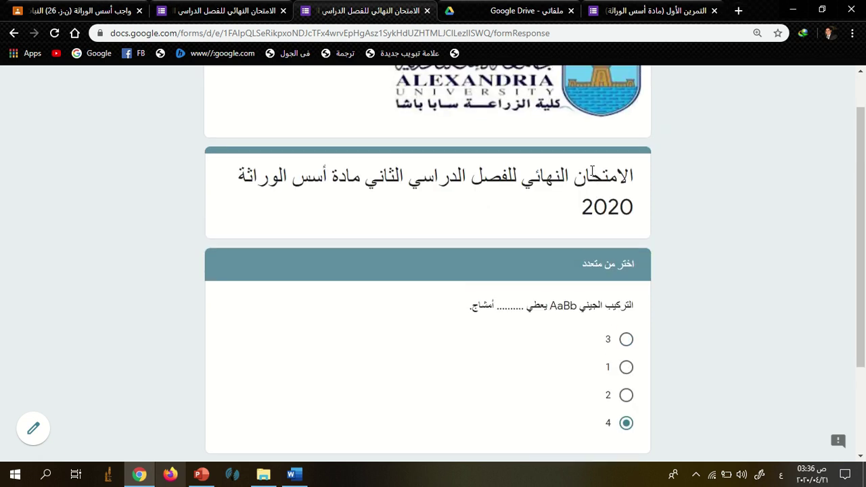
scroll(592, 170, "down", 2)
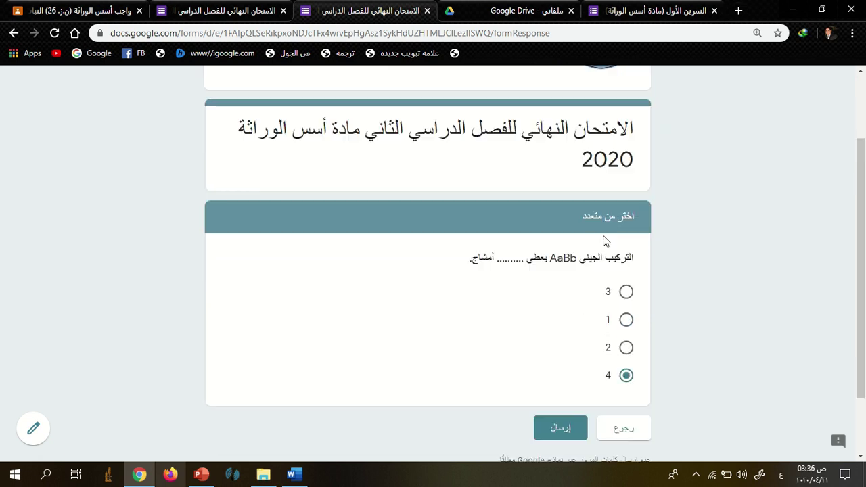
left_click(577, 347)
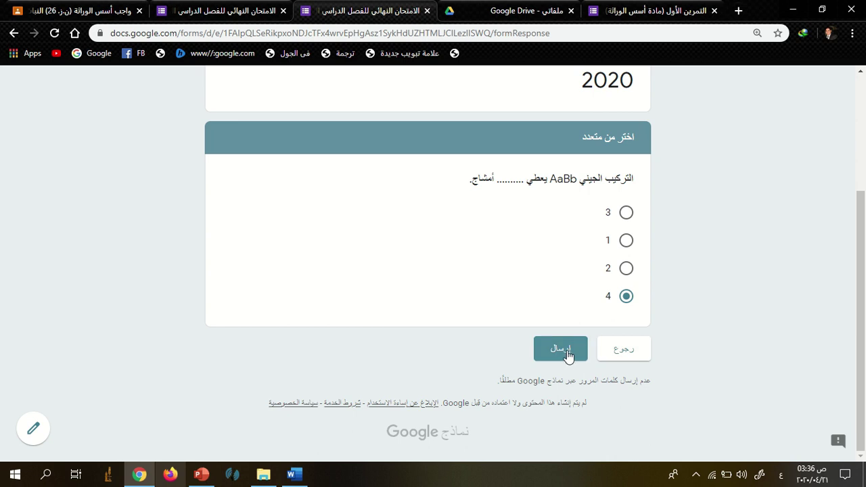
left_click(569, 353)
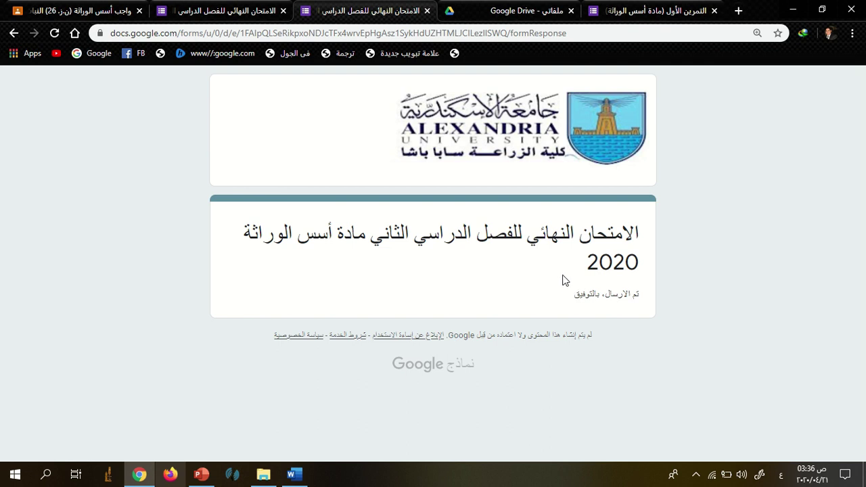
Close the respondent form and examine the final exam's response summary, including score statistics, missed questions and answer charts.
left_click(427, 12)
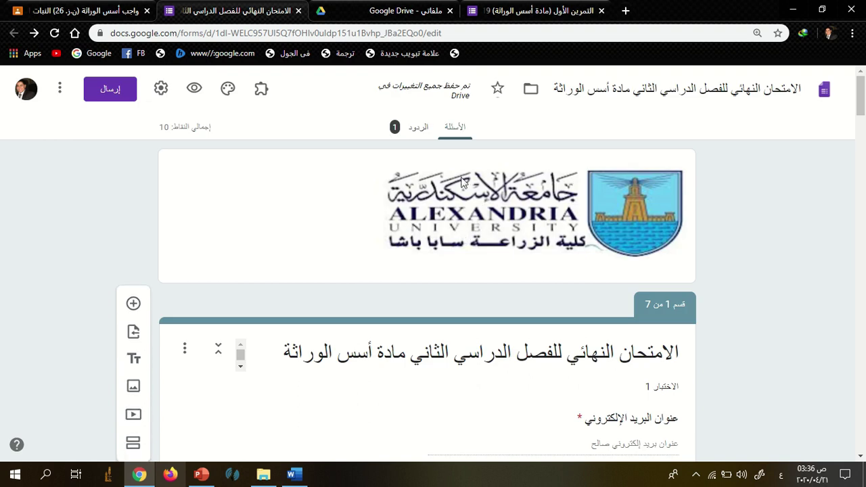
left_click(412, 137)
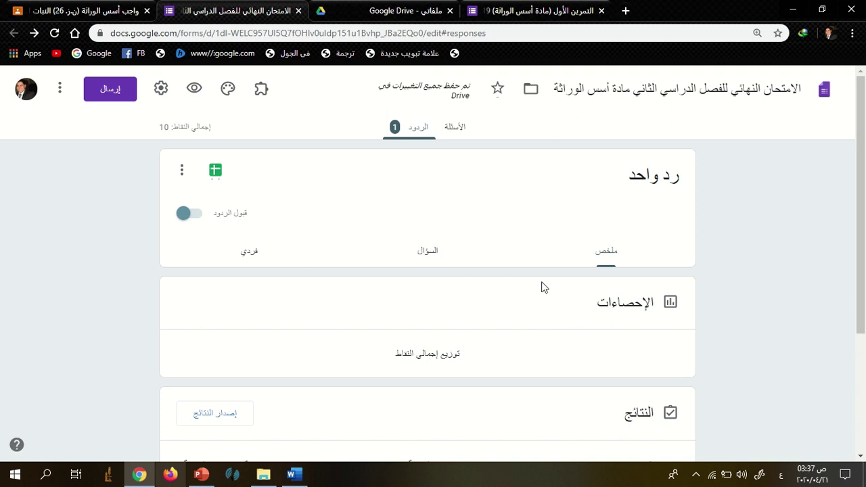
scroll(575, 311, "down", 2)
scroll(609, 284, "up", 2)
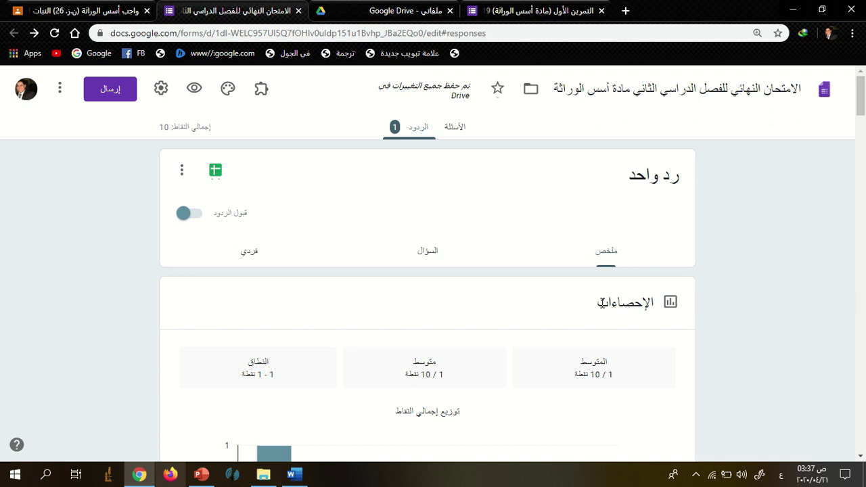
scroll(579, 269, "down", 5)
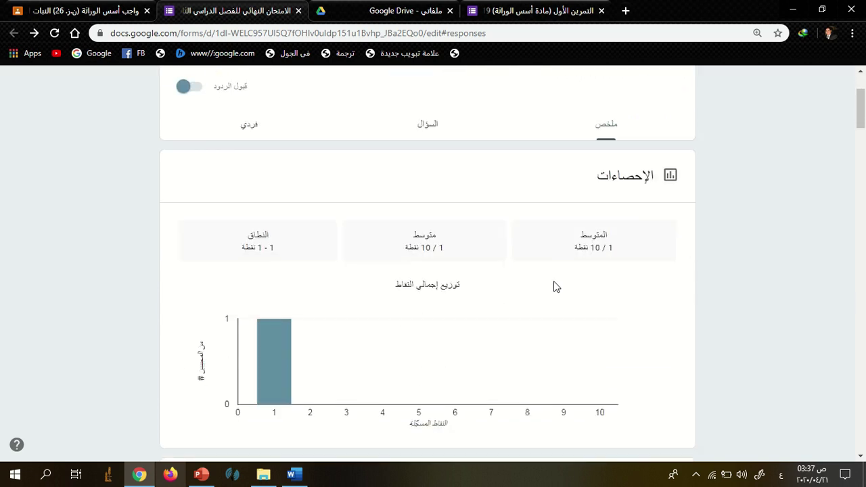
scroll(530, 273, "down", 10)
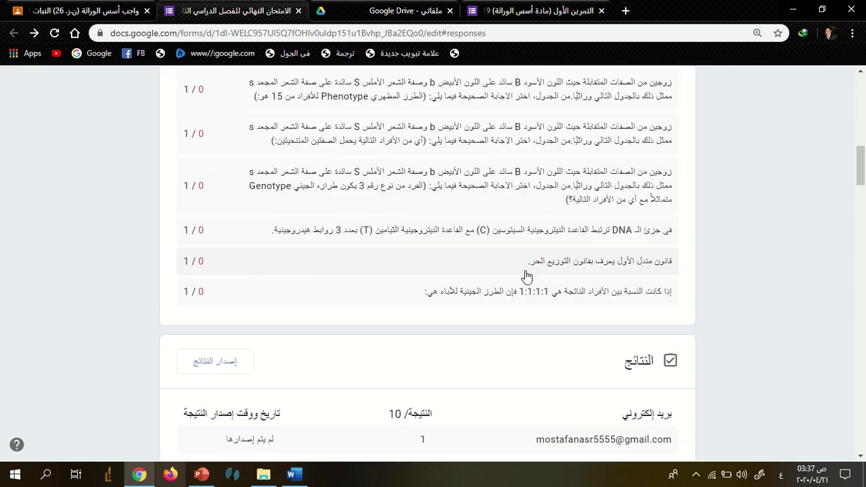
scroll(527, 269, "down", 3)
scroll(493, 264, "up", 12)
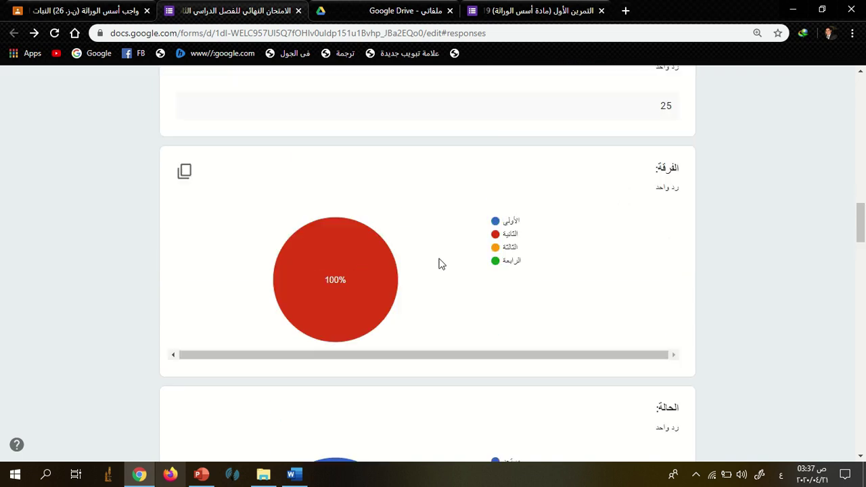
scroll(407, 254, "up", 4)
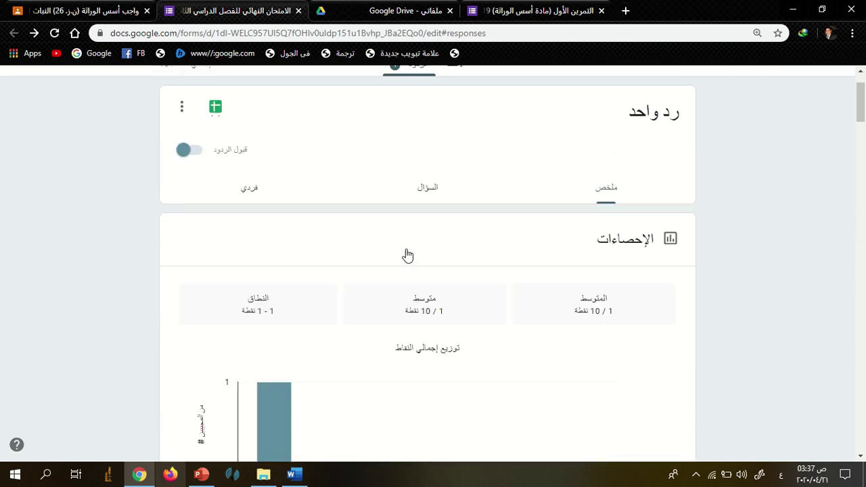
scroll(408, 254, "up", 2)
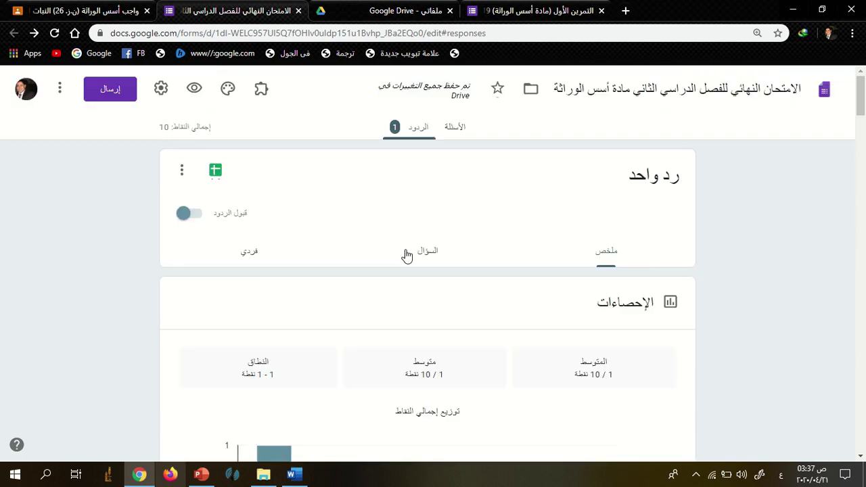
Show the individual response and check the submitted student details, from e-mail and name to national ID and birth month.
left_click(249, 255)
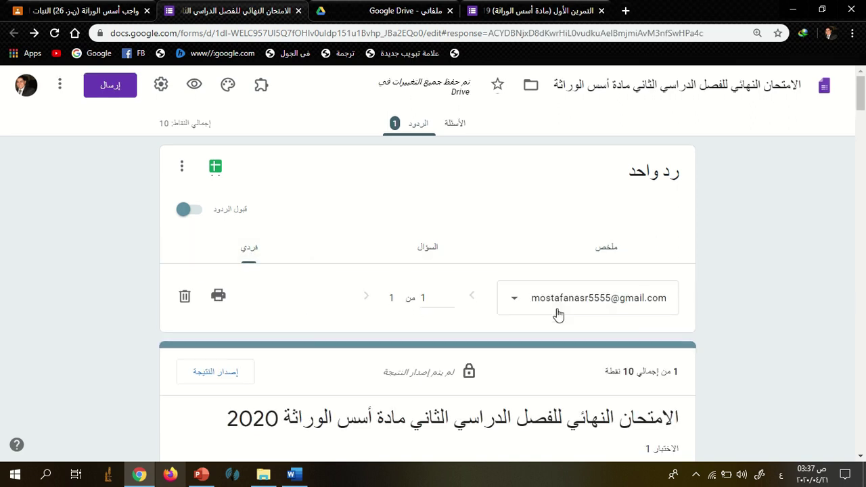
scroll(560, 313, "down", 2)
scroll(493, 329, "down", 2)
scroll(491, 291, "down", 3)
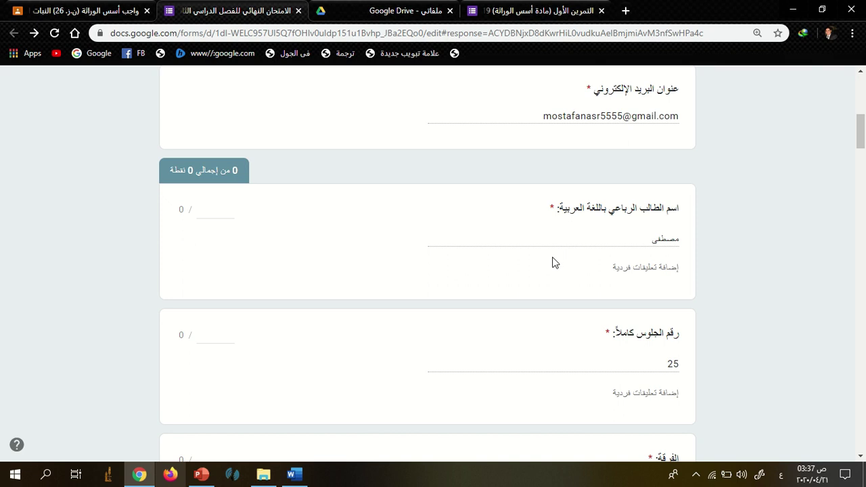
scroll(571, 270, "down", 2)
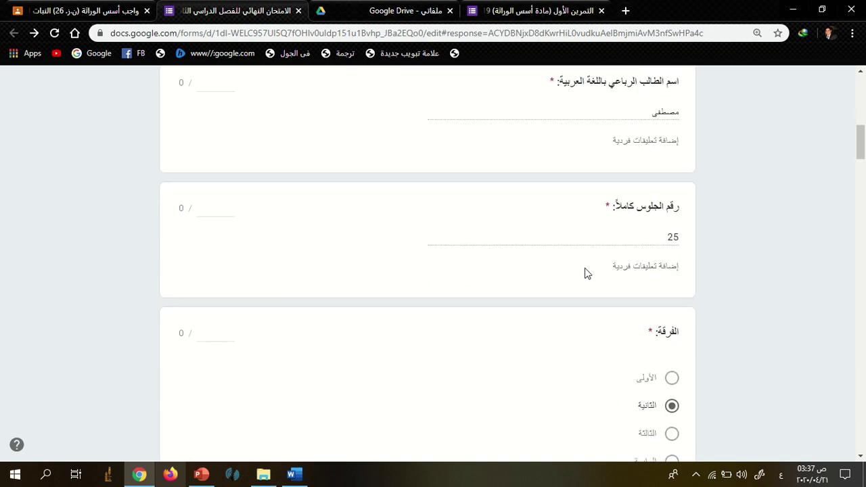
scroll(588, 272, "down", 5)
scroll(616, 264, "up", 2)
scroll(650, 282, "down", 10)
scroll(655, 291, "up", 4)
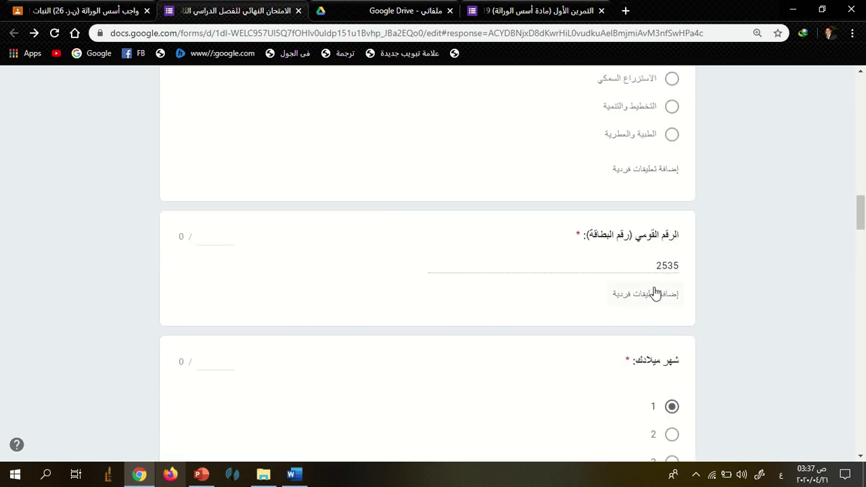
Examine how each exam question in the individual response was graded, comparing the answered model's sections with the unanswered ones.
scroll(643, 255, "down", 10)
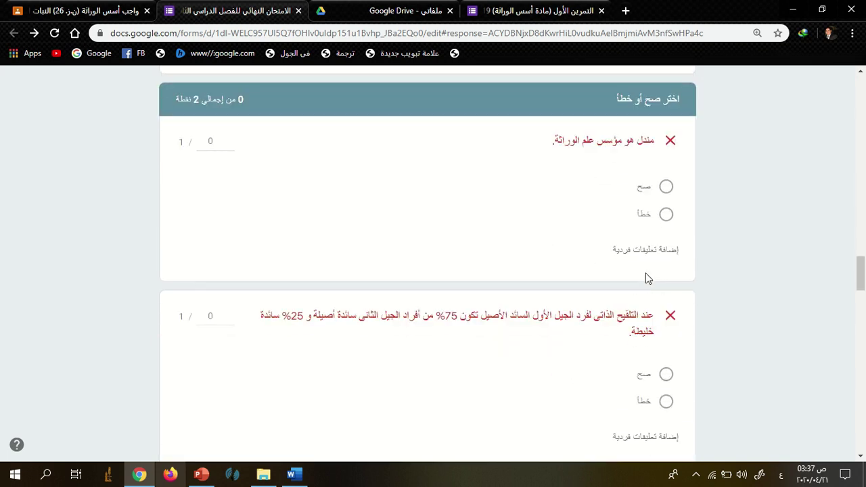
scroll(619, 183, "down", 10)
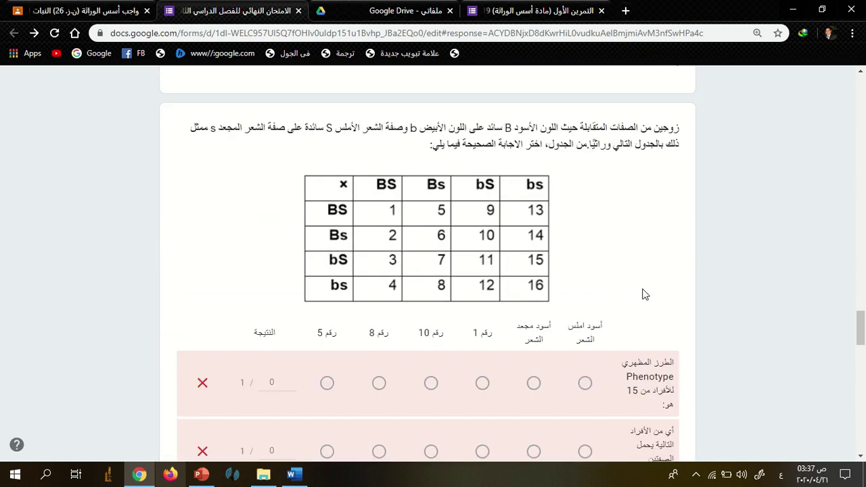
scroll(605, 250, "up", 10)
scroll(626, 298, "down", 2)
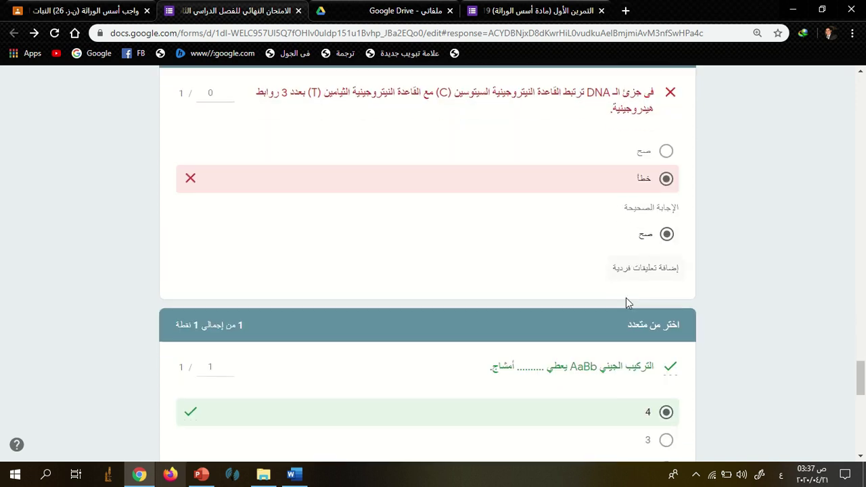
scroll(639, 342, "down", 8)
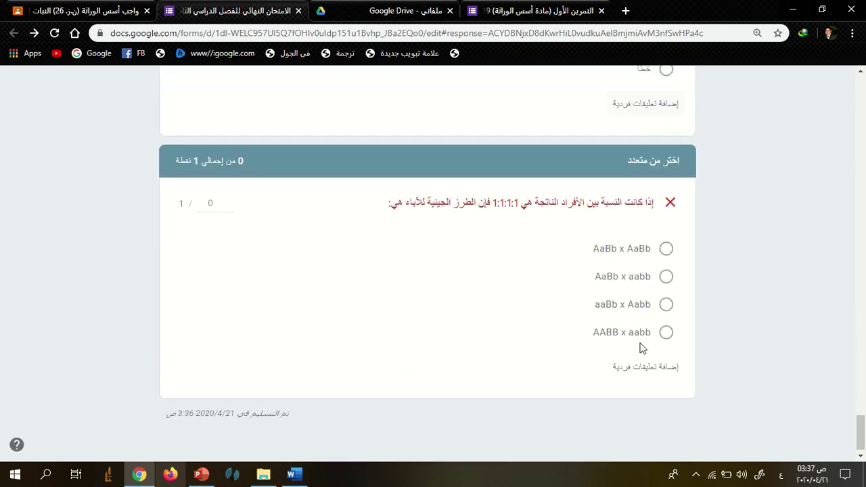
scroll(623, 339, "up", 10)
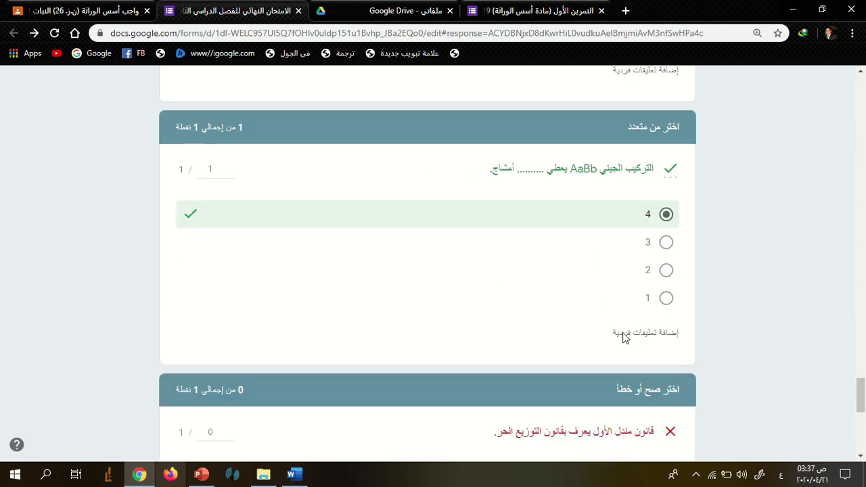
scroll(624, 338, "down", 8)
scroll(623, 338, "up", 5)
Open the print preview for the individual response and cancel it without printing.
scroll(623, 337, "up", 15)
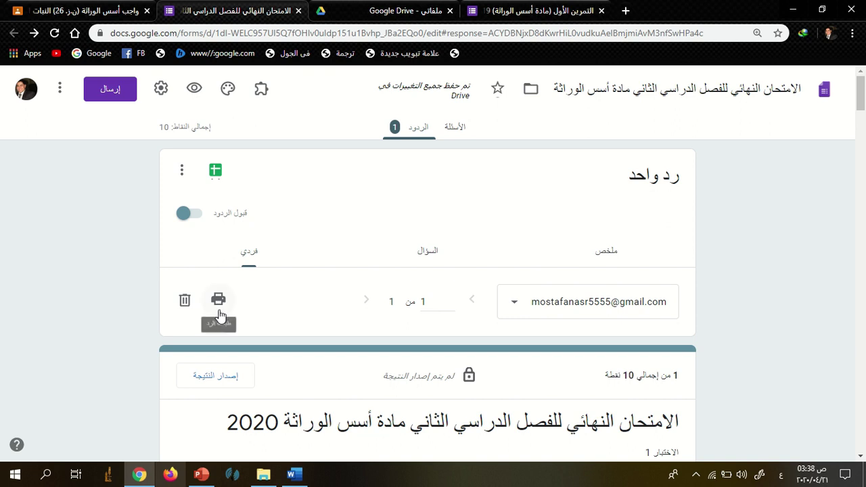
left_click(219, 310)
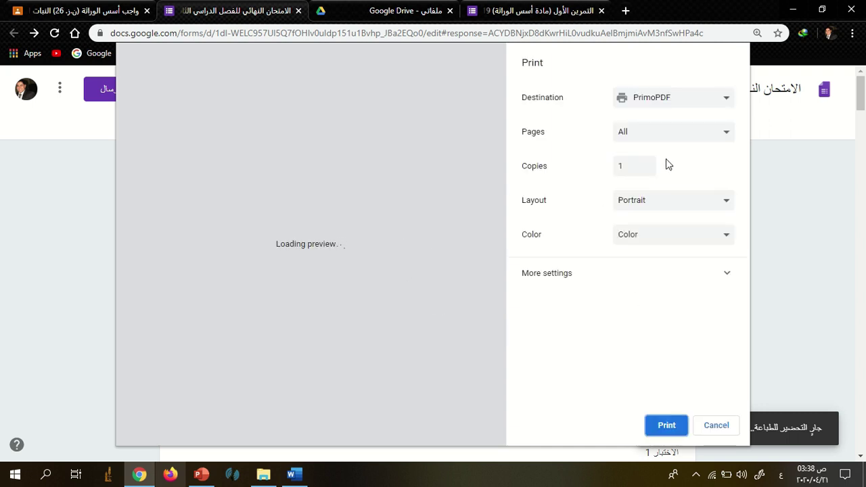
left_click(713, 430)
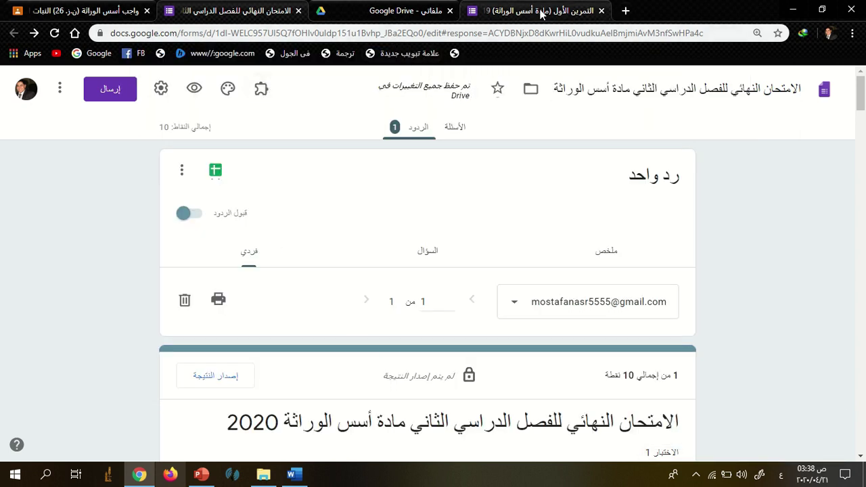
Switch to the "التمرين الأول (مادة أسس الوراثة)" form and examine its response statistics and the students' score list.
left_click(571, 19)
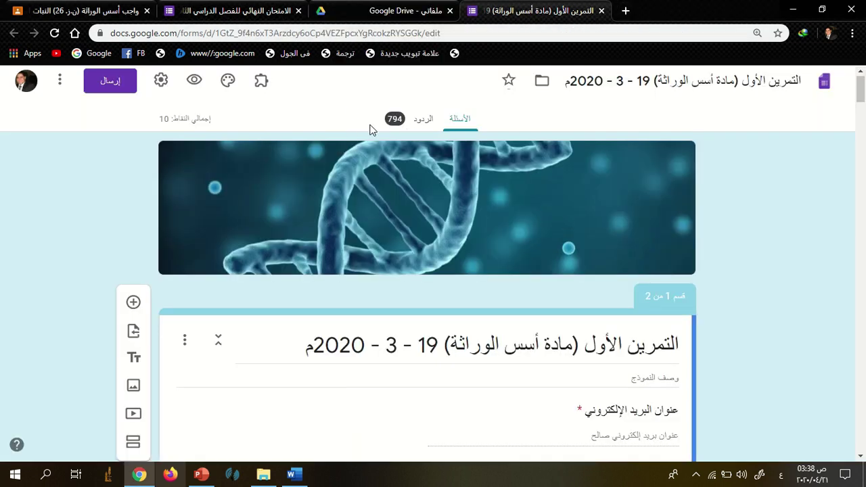
left_click(422, 125)
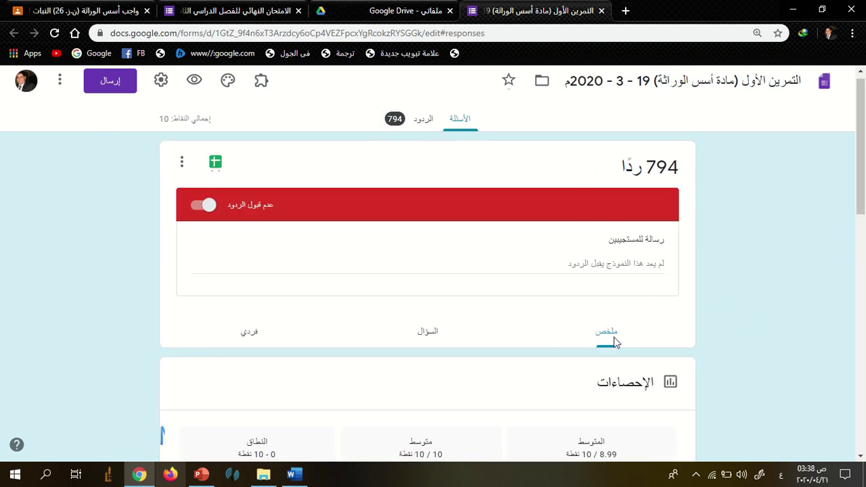
scroll(706, 318, "down", 7)
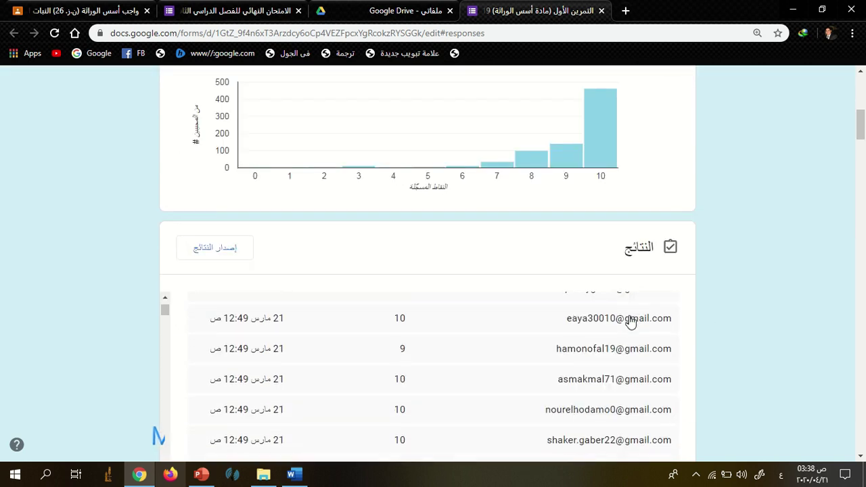
scroll(648, 246, "up", 4)
scroll(491, 314, "down", 3)
scroll(704, 310, "down", 3)
scroll(237, 298, "up", 1)
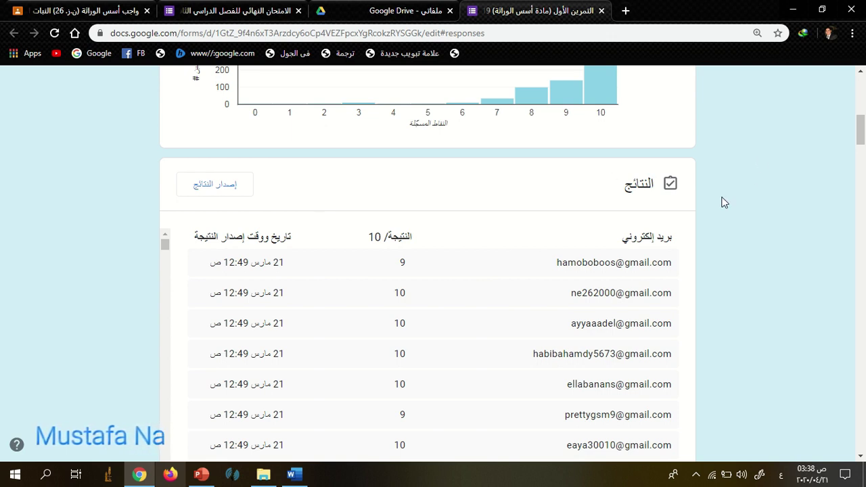
Examine the practice form's response summary for the student details: names, seat numbers, الفرقة, الحالة and the specialization chart.
scroll(730, 217, "down", 5)
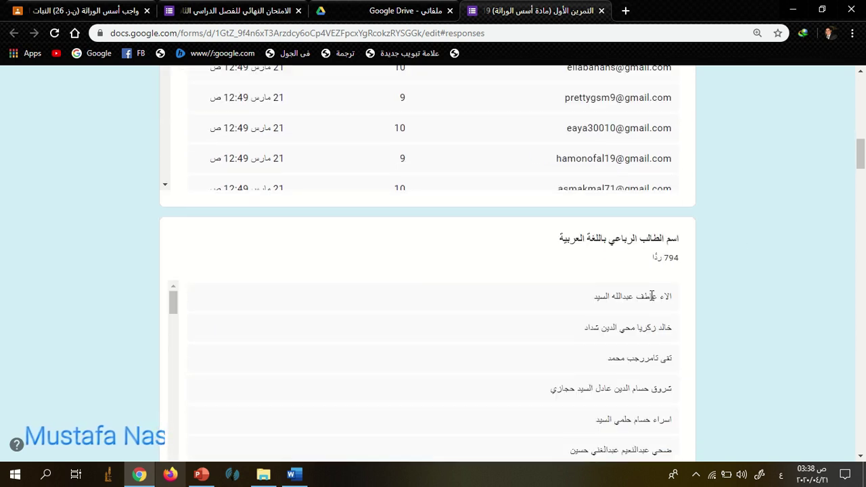
scroll(717, 271, "down", 1)
scroll(713, 287, "down", 12)
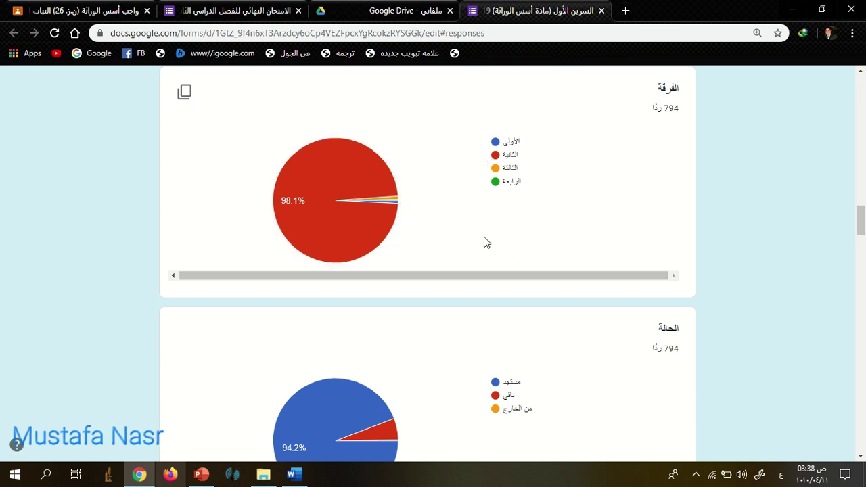
scroll(473, 250, "down", 2)
mouse_move(361, 303)
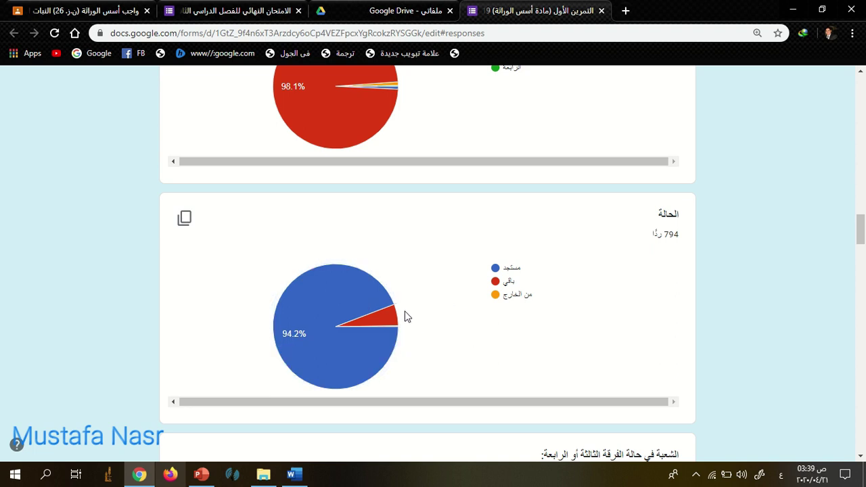
scroll(483, 324, "down", 3)
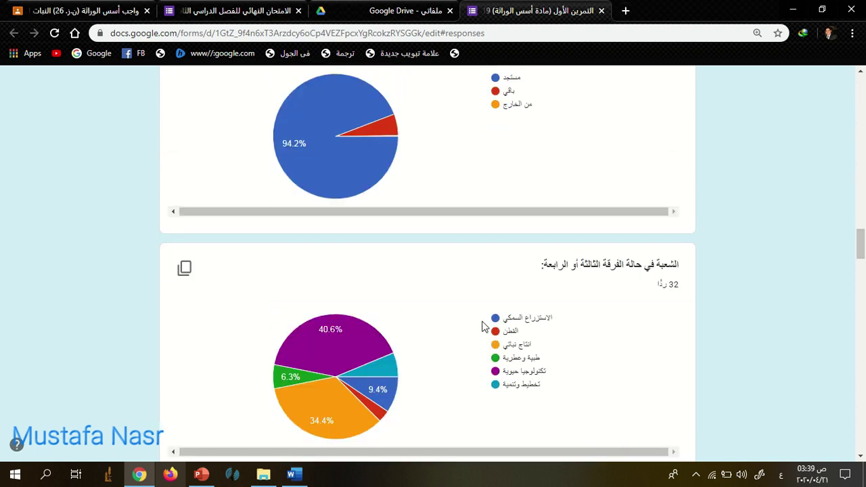
scroll(483, 326, "down", 2)
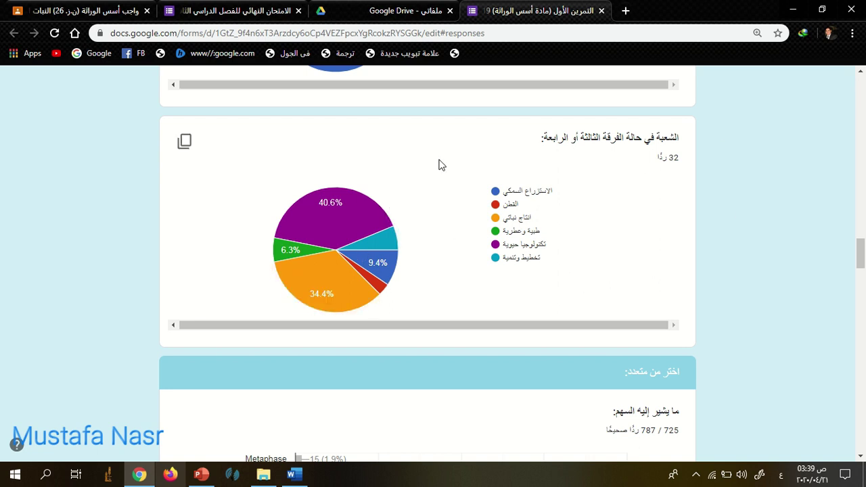
triple_click(676, 155)
left_click(650, 162)
scroll(609, 246, "down", 3)
scroll(618, 248, "up", 7)
scroll(498, 213, "down", 1)
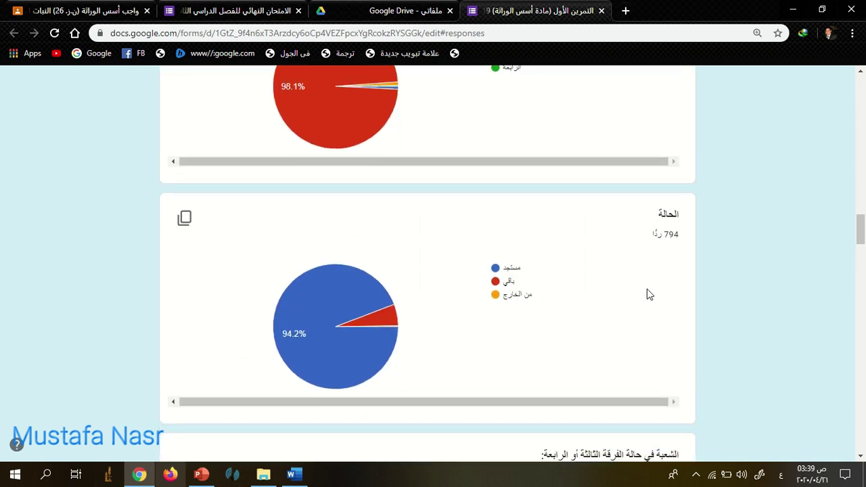
Examine the answer distribution charts of the first multiple-choice questions in the response summary.
scroll(641, 318, "down", 7)
scroll(589, 338, "down", 2)
scroll(636, 314, "up", 2)
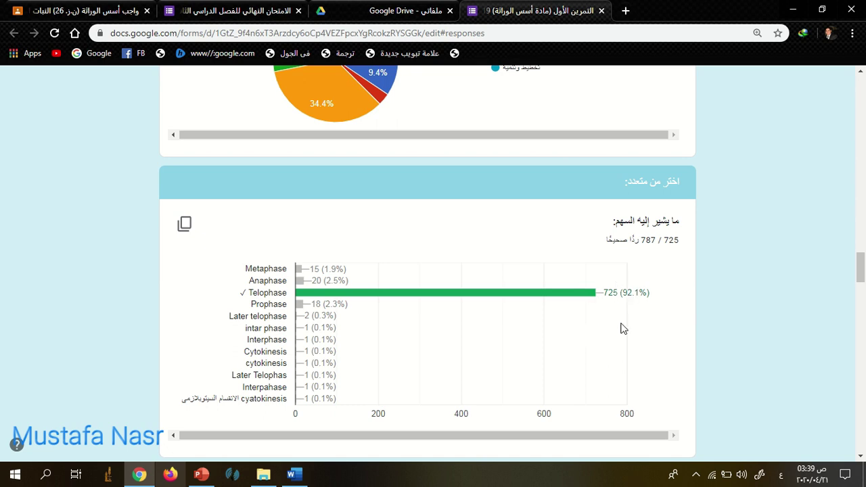
scroll(526, 317, "down", 4)
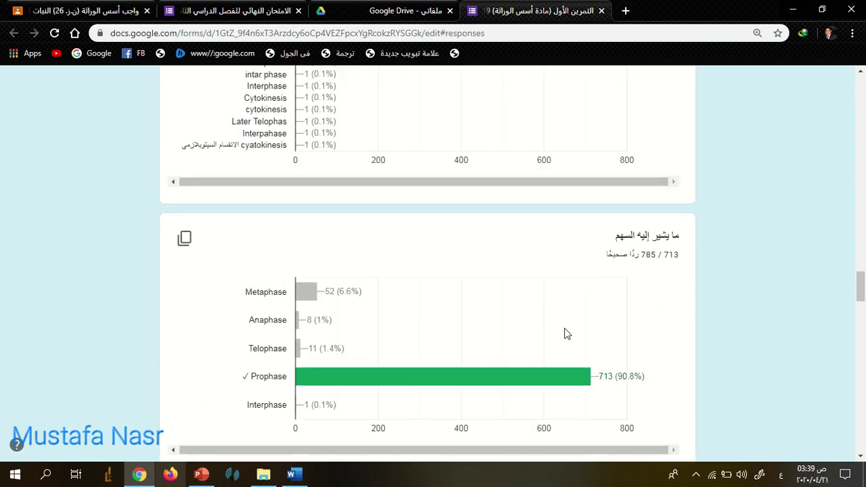
scroll(465, 376, "down", 4)
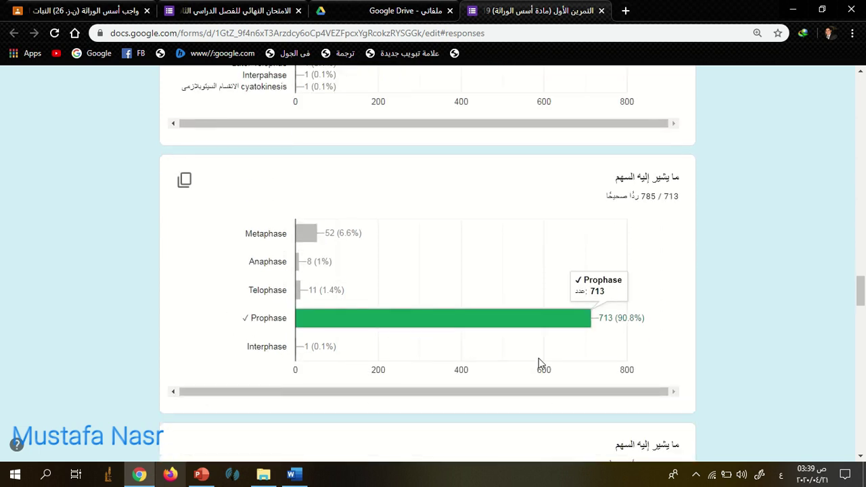
Show the practice form's individual responses and go to response 2.
scroll(684, 304, "up", 20)
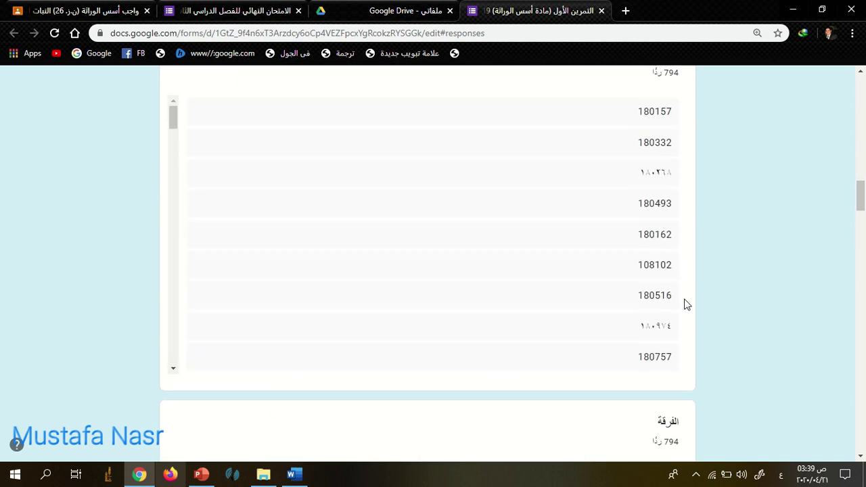
scroll(684, 303, "up", 5)
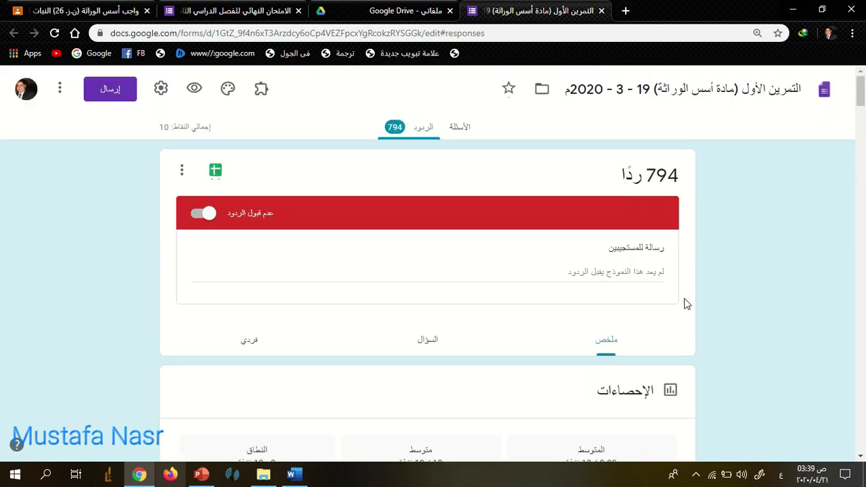
left_click(247, 353)
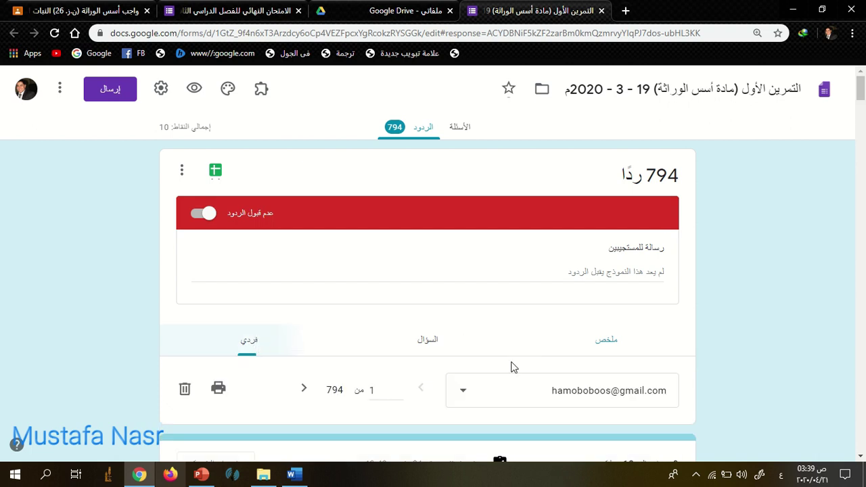
scroll(402, 386, "down", 2)
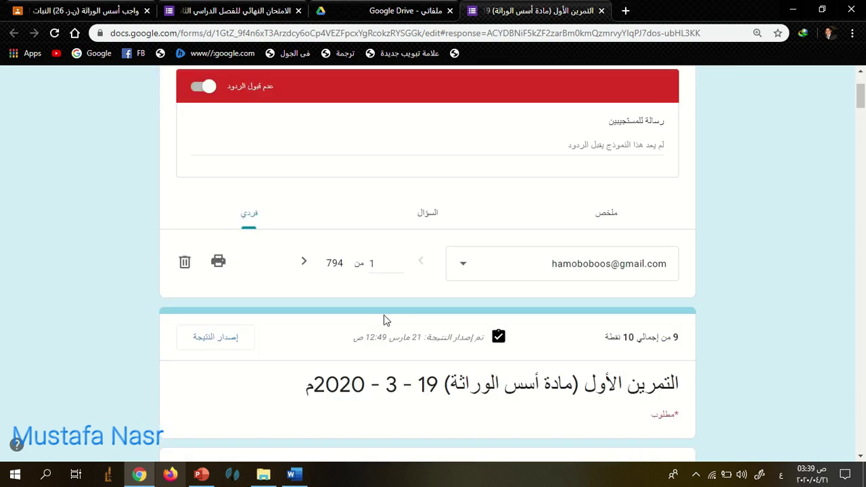
left_click(399, 261)
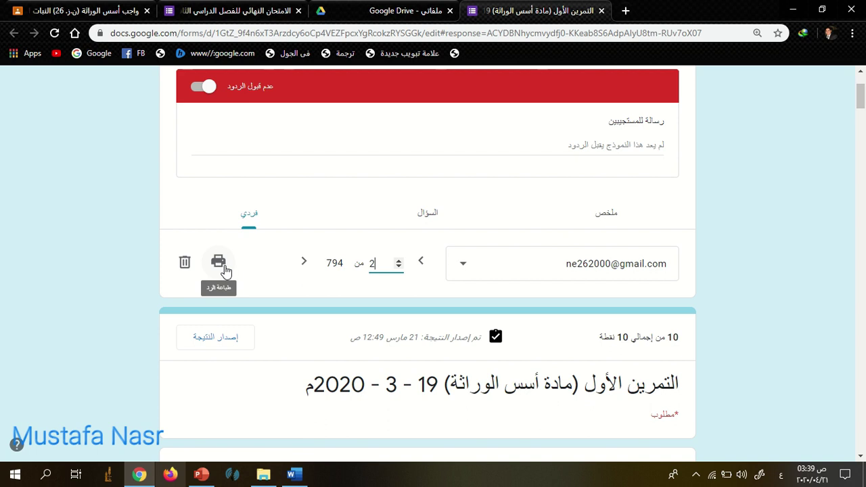
Open the print preview for response 2, look through its pages, and cancel it without printing.
left_click(224, 266)
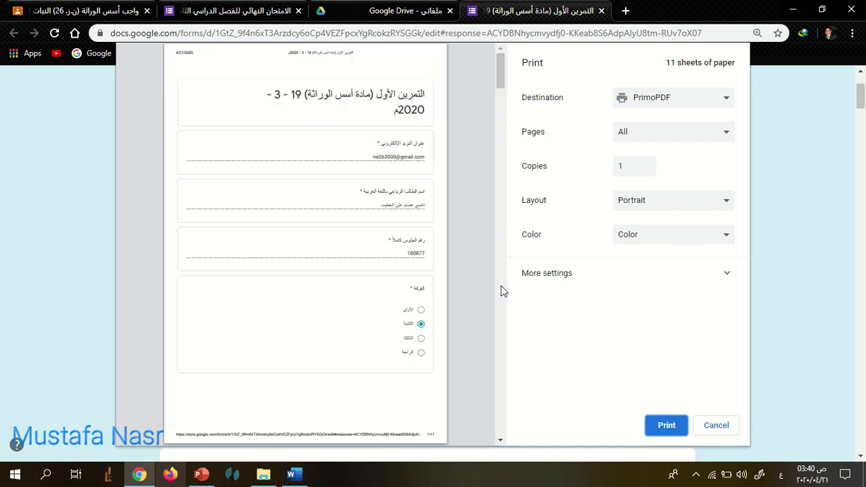
scroll(395, 196, "down", 1)
scroll(397, 211, "down", 20)
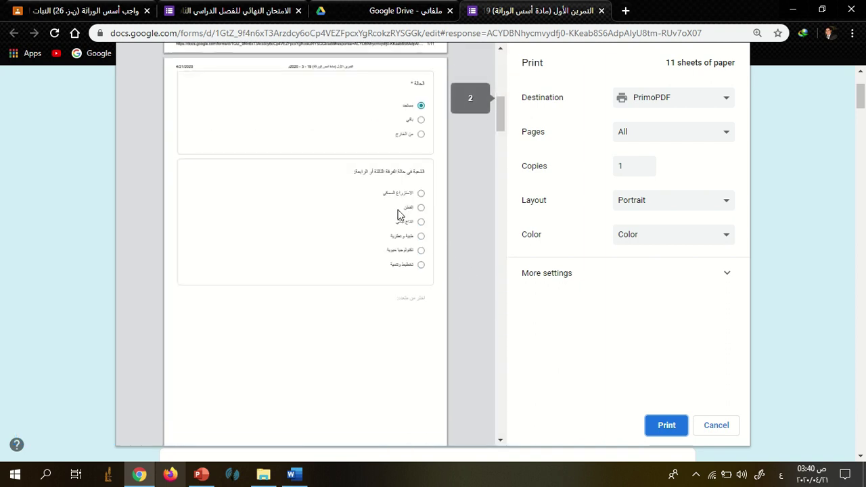
scroll(401, 219, "down", 8)
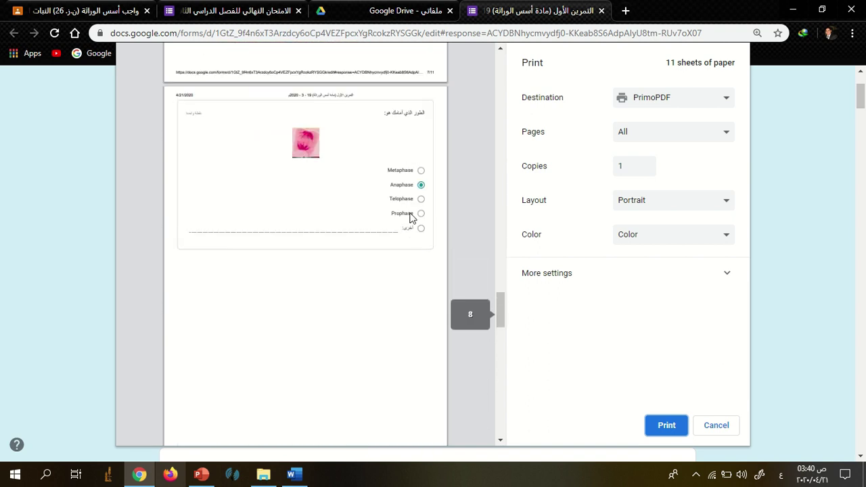
left_click(716, 426)
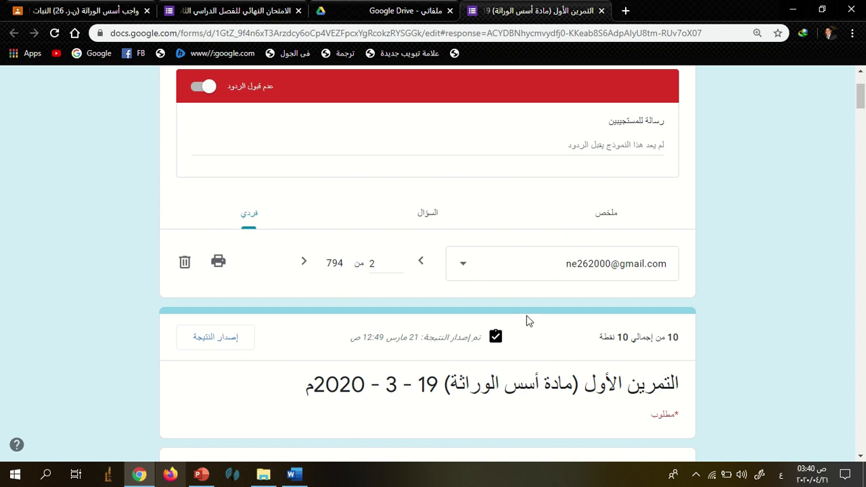
Check the submitted student details and score in response 2 of the practice form.
scroll(473, 325, "down", 1)
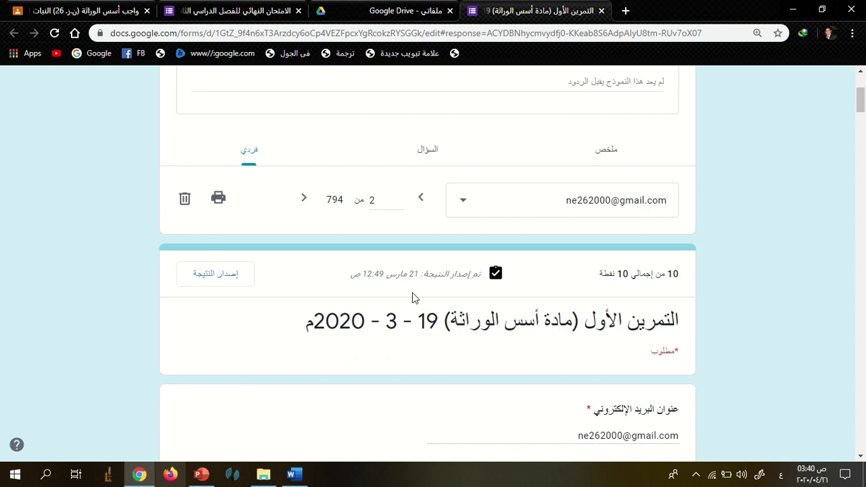
scroll(633, 324, "down", 8)
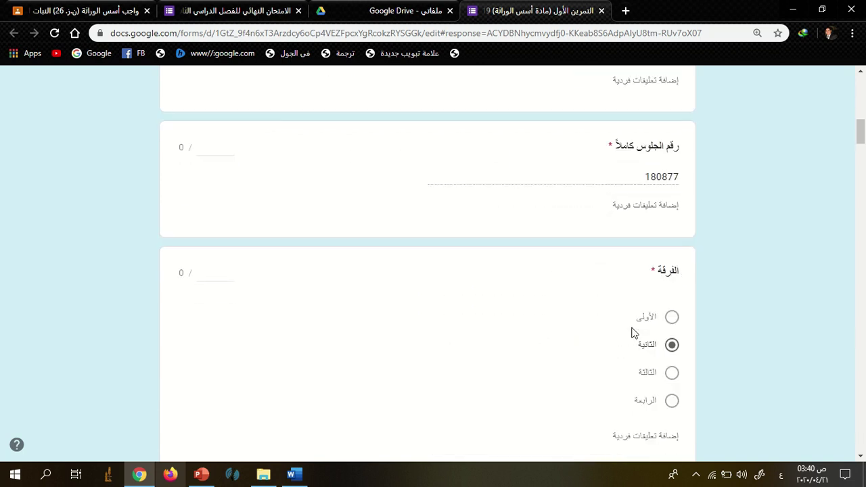
scroll(632, 332, "up", 11)
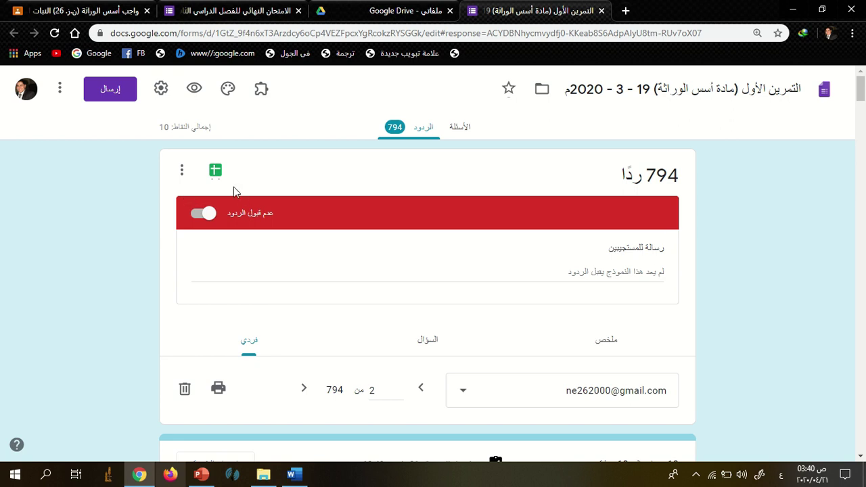
Try to open the practice form's linked response spreadsheet and return to the form.
left_click(215, 170)
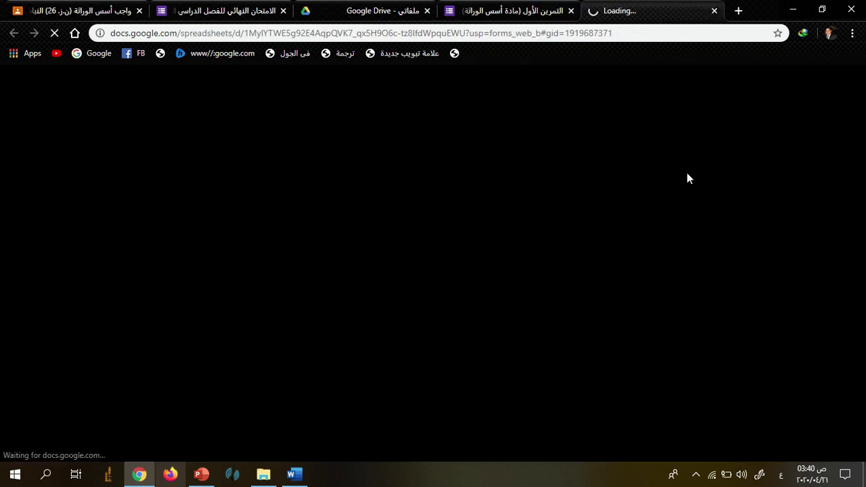
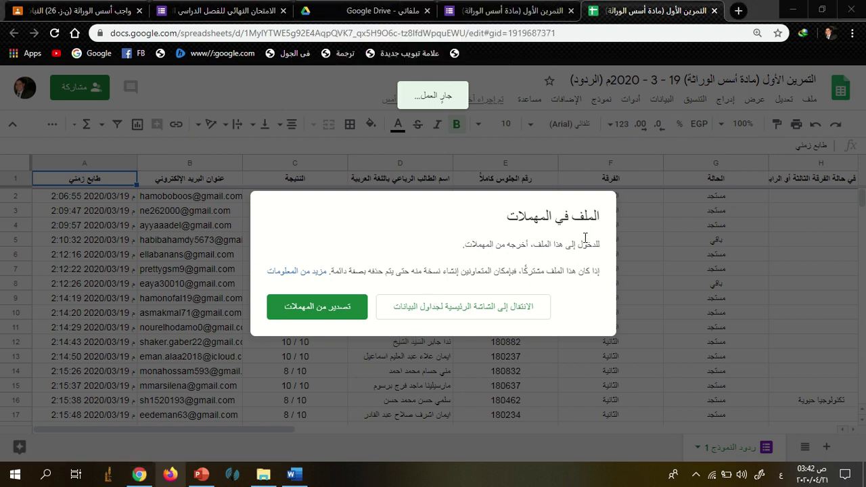
left_click(514, 11)
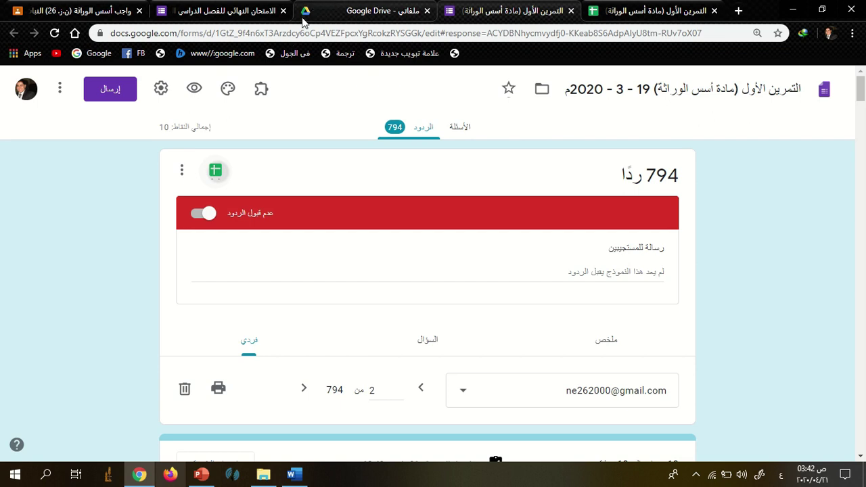
Switch to the final exam form and create a new spreadsheet to collect its responses.
left_click(203, 11)
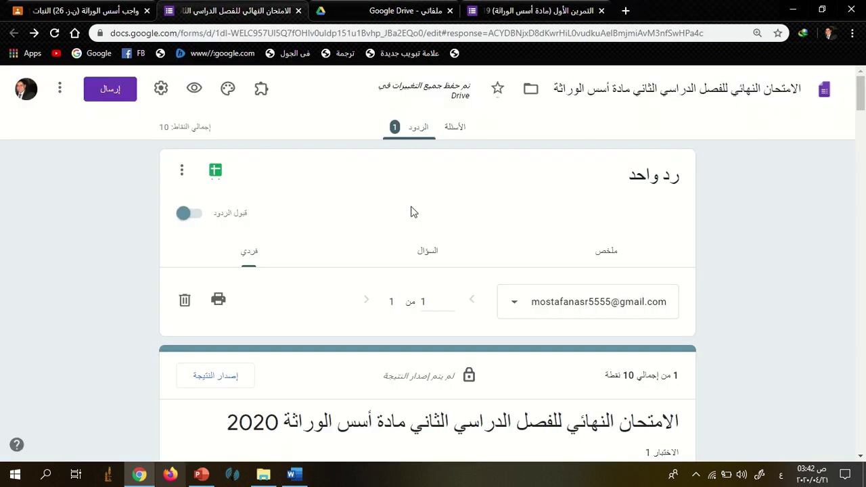
left_click(215, 171)
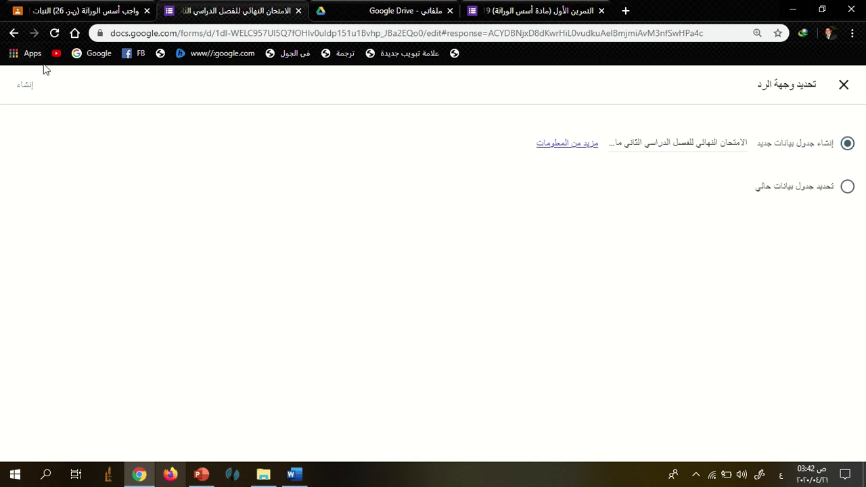
left_click(27, 87)
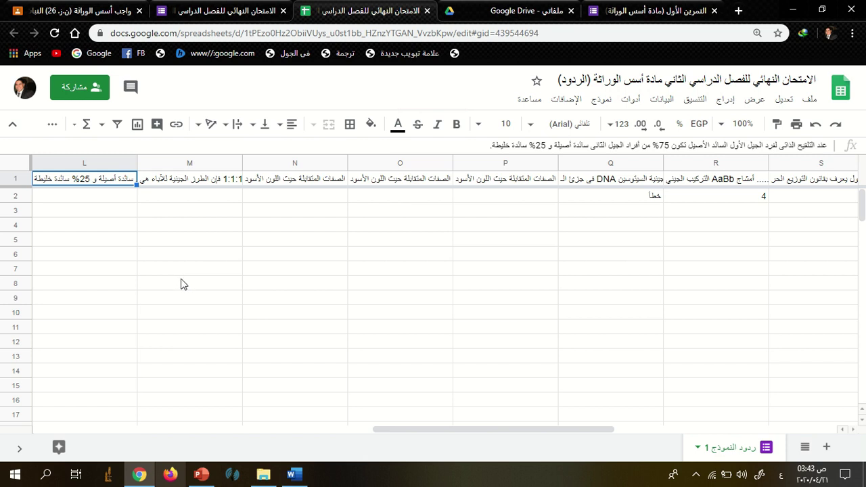
Go back to the first columns of the response spreadsheet and select the student's score cell in row 2.
key("Left")
key("Left")
key("Left")
key("Left")
key("Left")
key("Left")
key("Left")
key("Left")
key("Left")
key("Left")
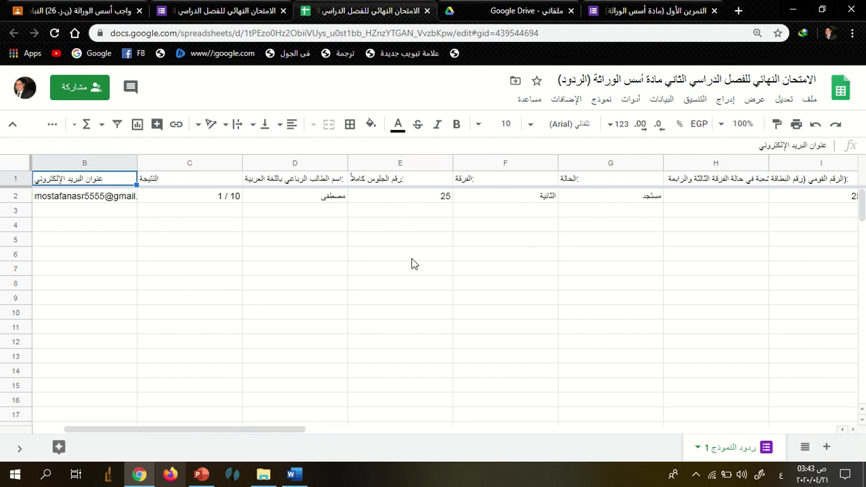
left_click(225, 203)
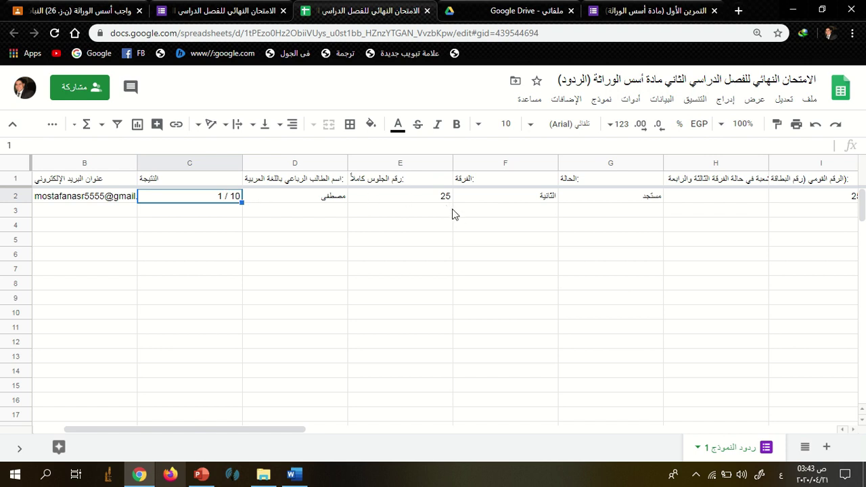
Read across row 2 from the student's name through the national ID to the birth-month cell.
key("Right")
key("Right")
key("Right")
key("Right")
key("Right")
key("Right")
key("Right")
key("Right")
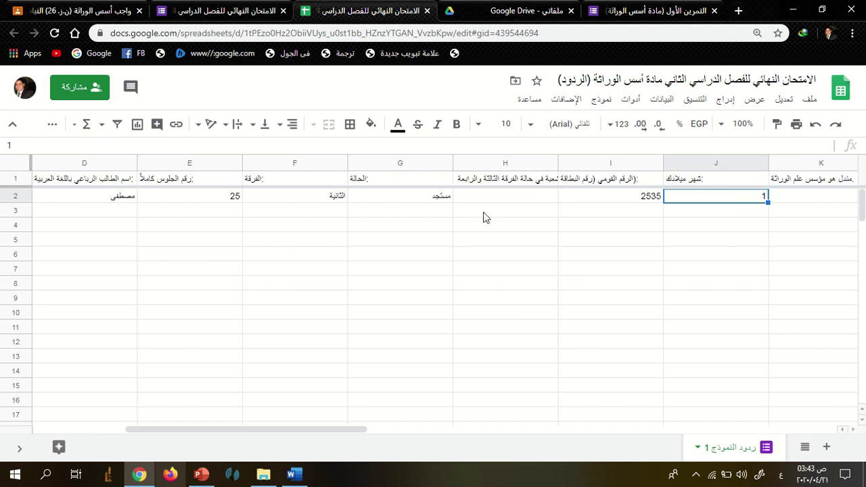
Sort the response sheet by the birth-month column (شهر ميلادك) in أ to ي order.
left_click(574, 201)
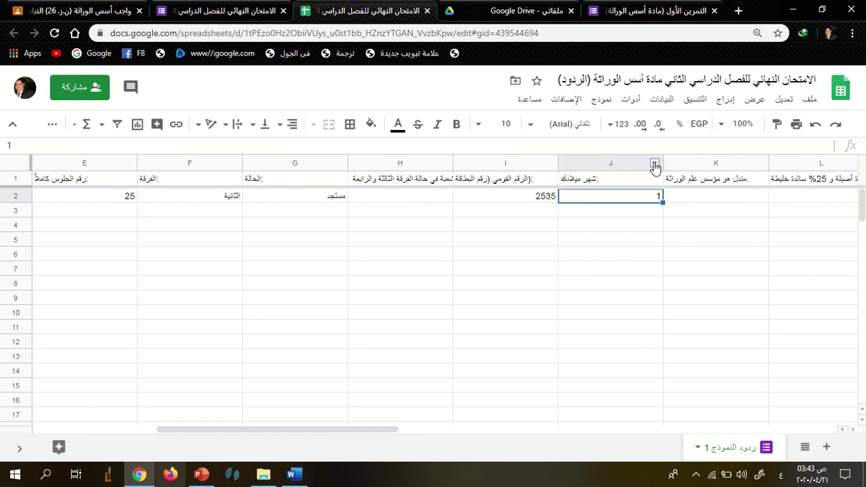
left_click(654, 167)
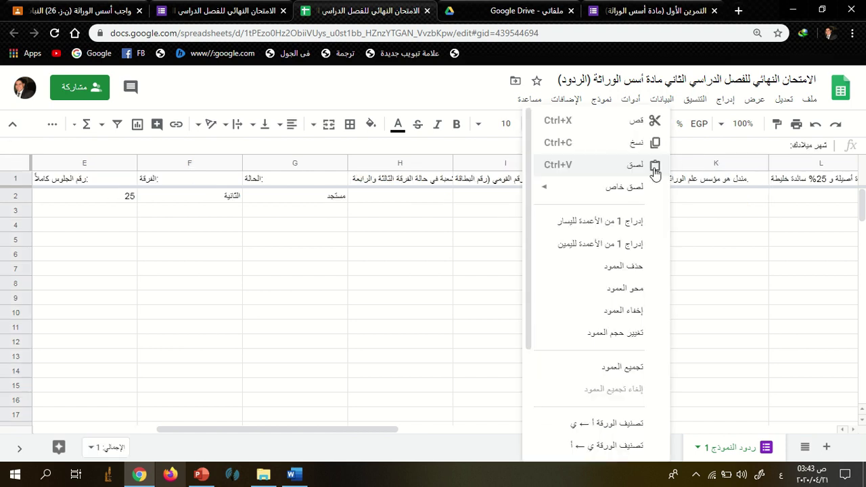
left_click(604, 427)
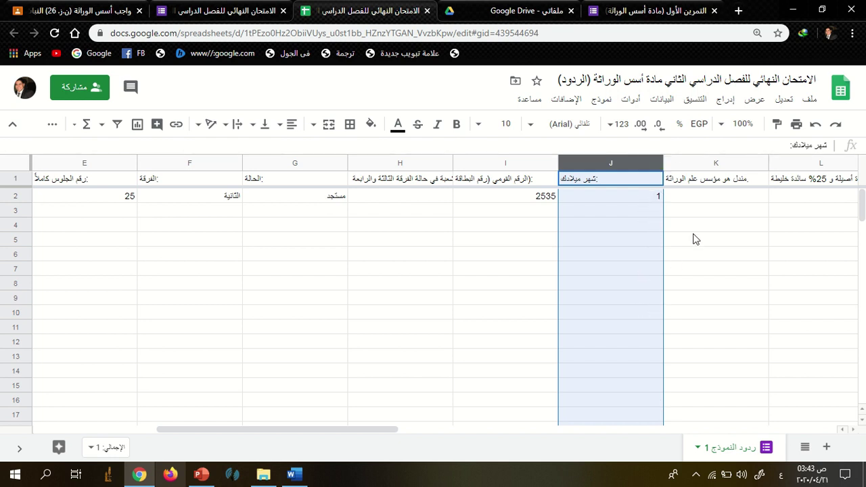
Examine the exam question columns from K to T and the answers recorded under them.
left_click(720, 181)
key("Right")
key("Right")
key("Right")
key("Right")
key("Right")
key("Right")
key("Right")
key("Right")
key("Right")
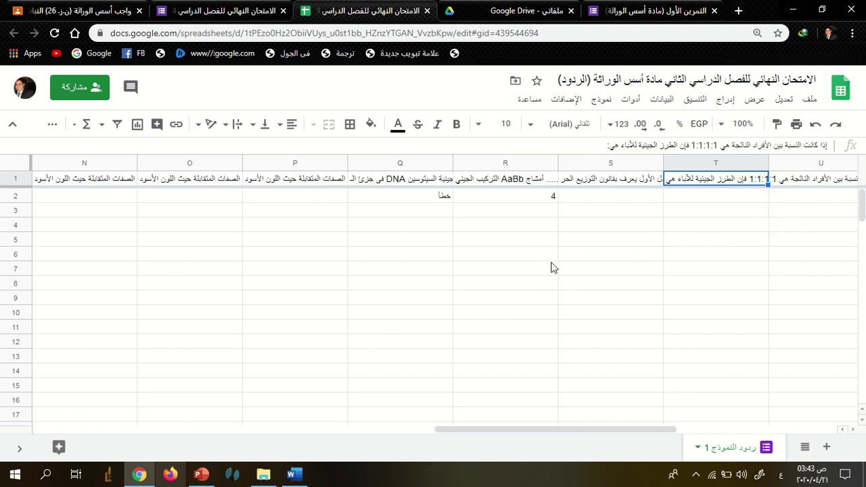
Download the response spreadsheet as a Microsoft Excel (.xlsx) file and open the downloaded file.
left_click(808, 99)
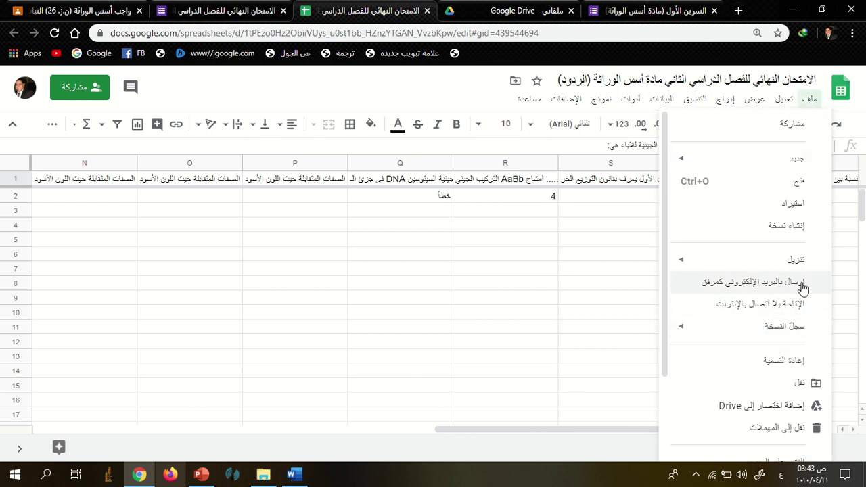
mouse_move(751, 263)
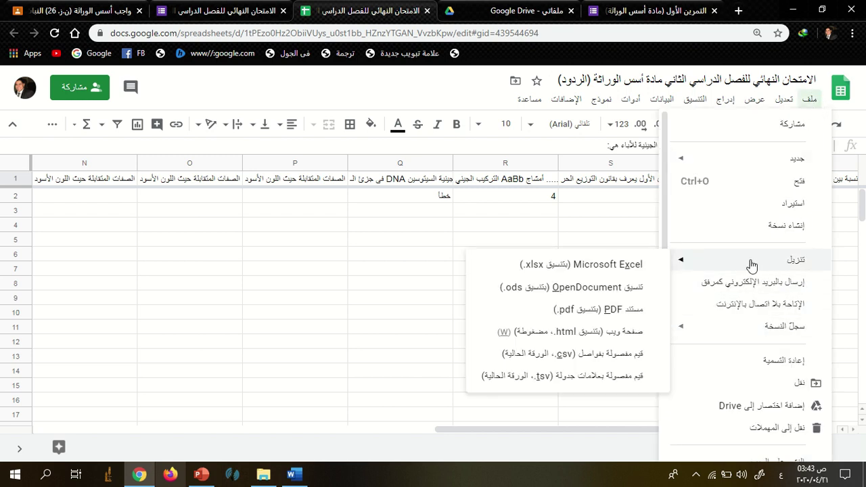
left_click(604, 265)
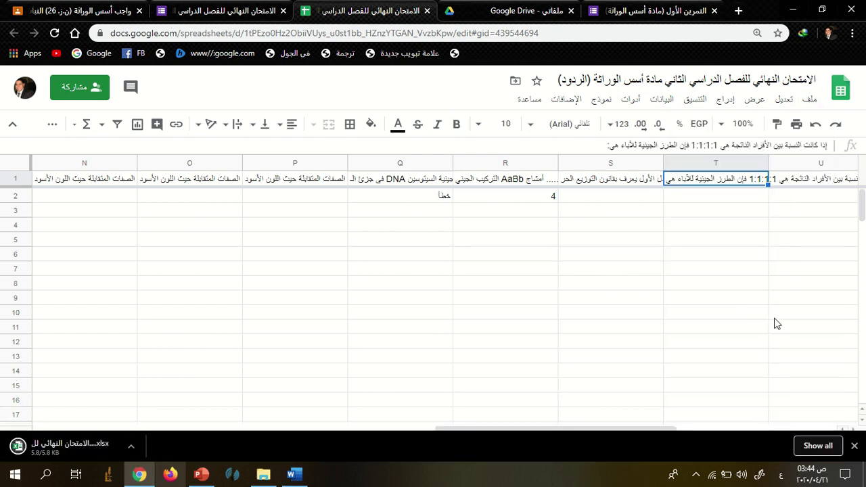
left_click(58, 448)
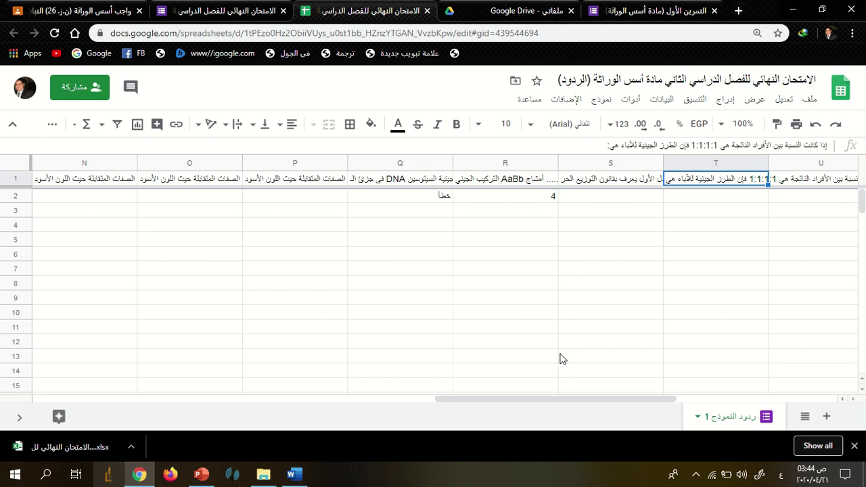
Go back to the exam form's questions and check the list of installed add-ons.
key("ctrl+shift+Tab")
left_click(460, 150)
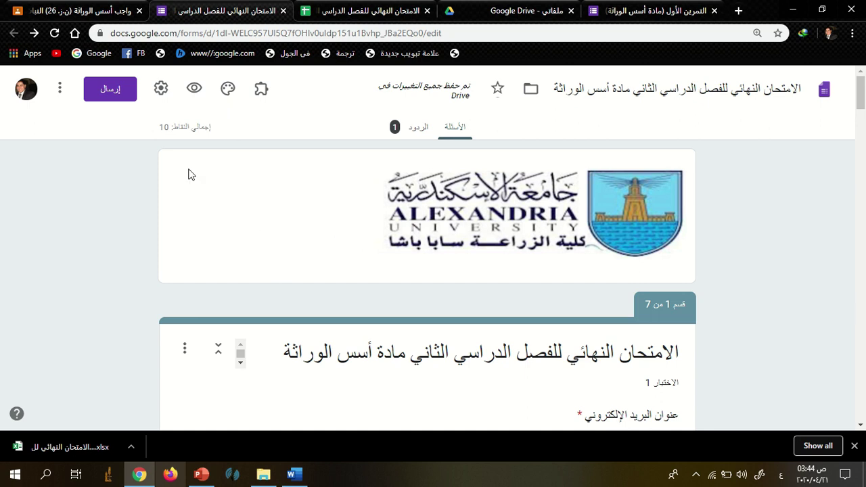
left_click(265, 97)
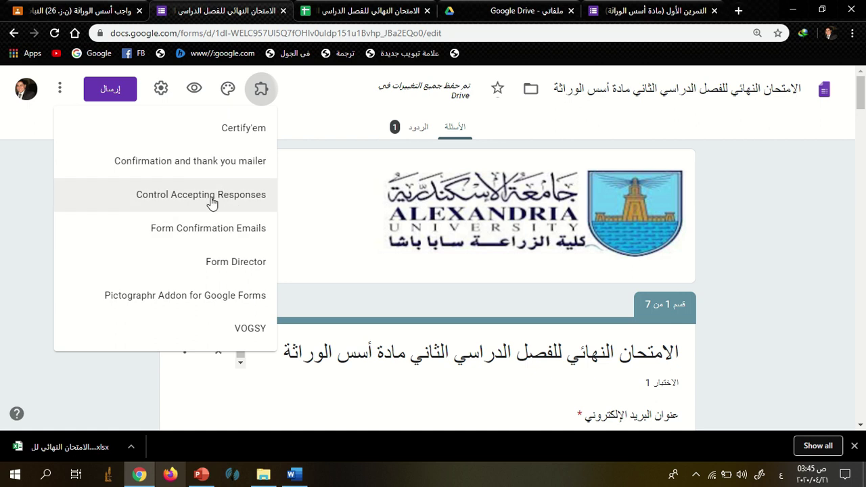
left_click(312, 154)
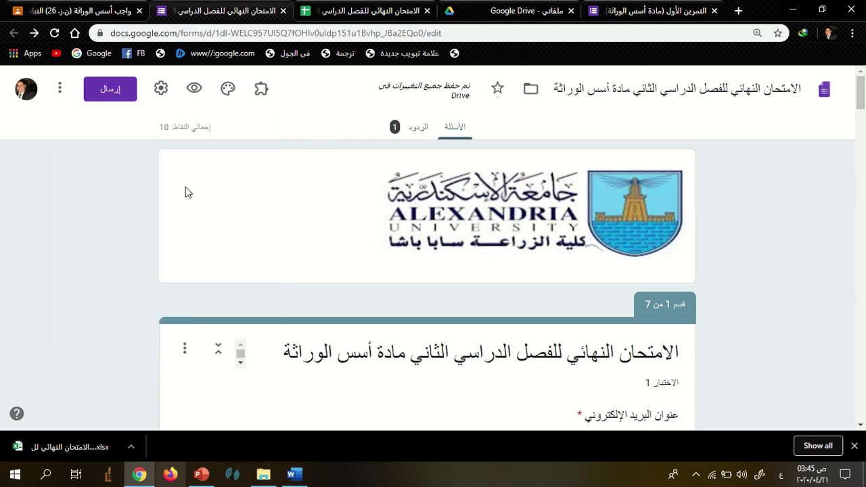
Open the G Suite Marketplace from the form and look over the add-ons offered for Forms.
left_click(59, 90)
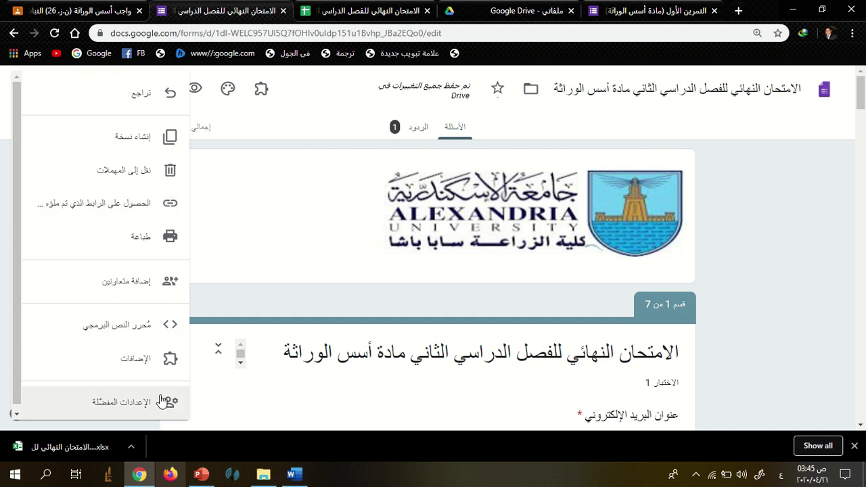
left_click(114, 376)
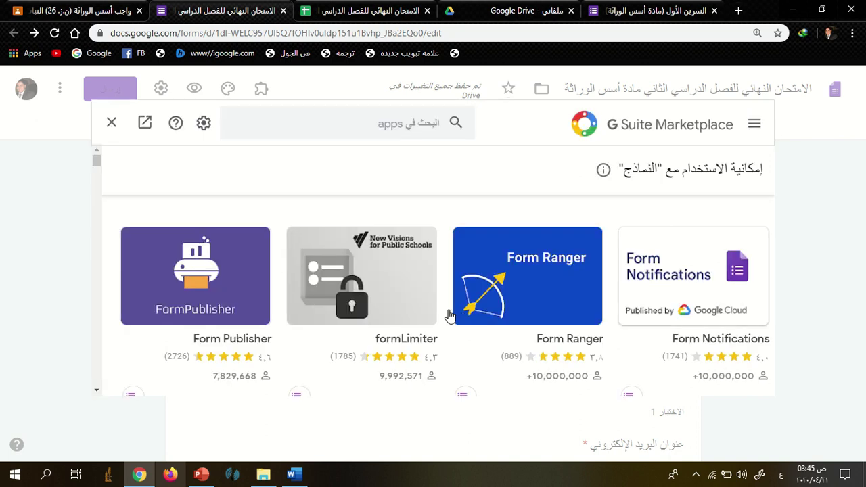
scroll(287, 347, "down", 3)
scroll(287, 346, "up", 3)
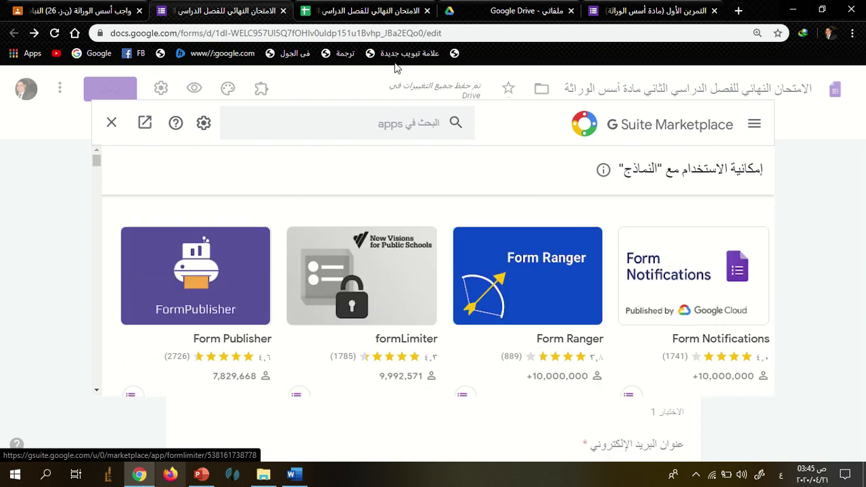
Search the G Suite Marketplace for the Control Accepting Responses add-on.
left_click(407, 128)
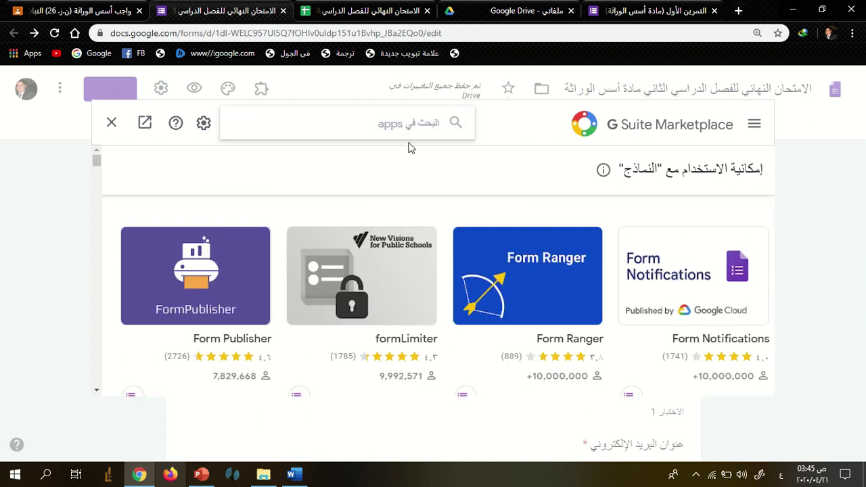
type("ؤخىف")
key("BackSpace")
key("BackSpace")
key("BackSpace")
key("BackSpace")
key("alt+shift")
type("cont")
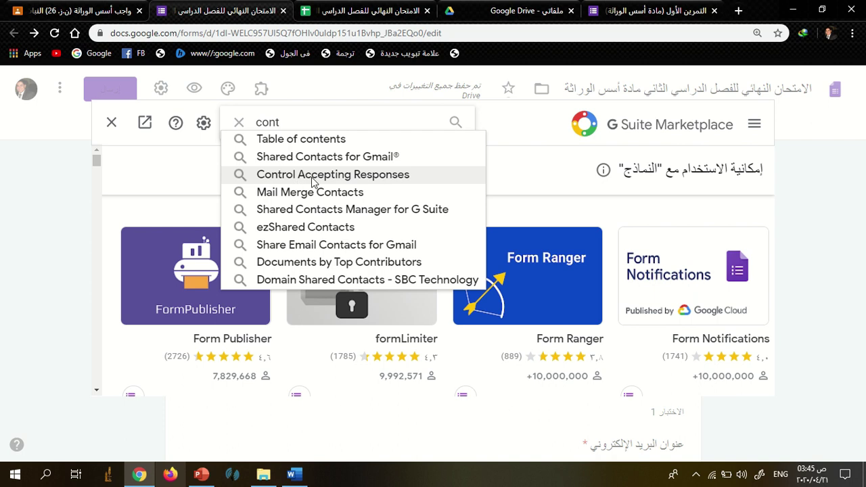
left_click(370, 176)
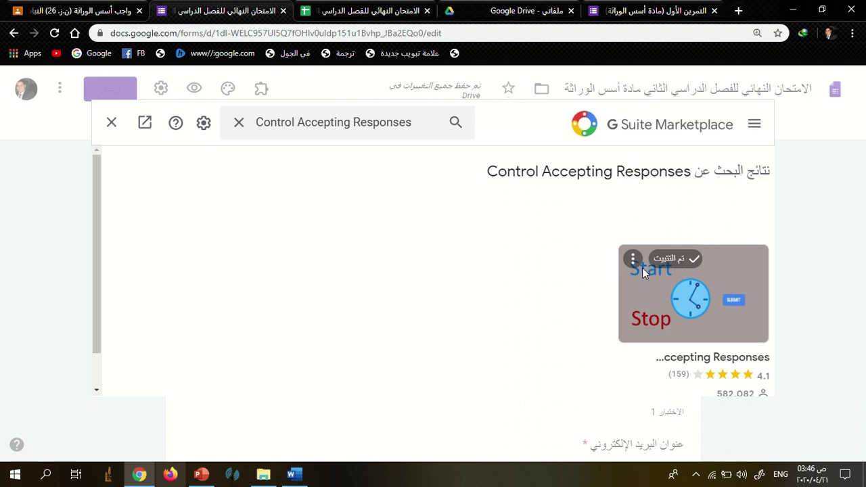
Check the options for the Control Accepting Responses add-on in the search results and close the marketplace.
left_click(633, 259)
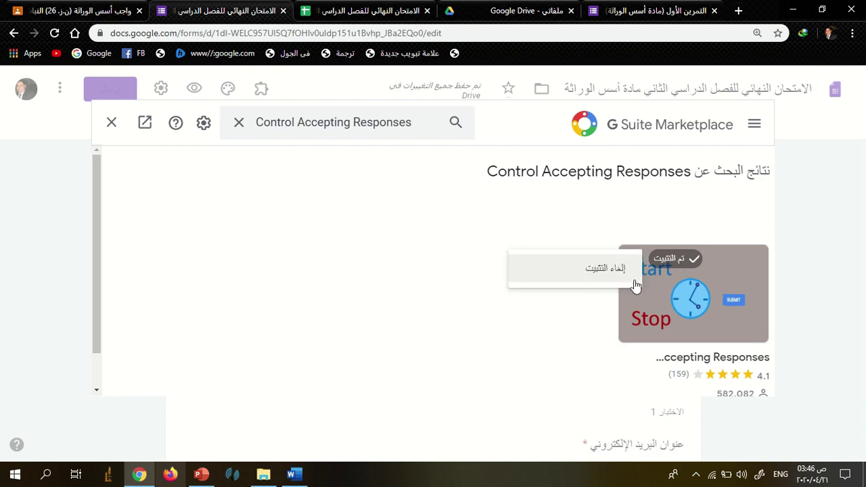
left_click(631, 258)
left_click(632, 259)
left_click(424, 281)
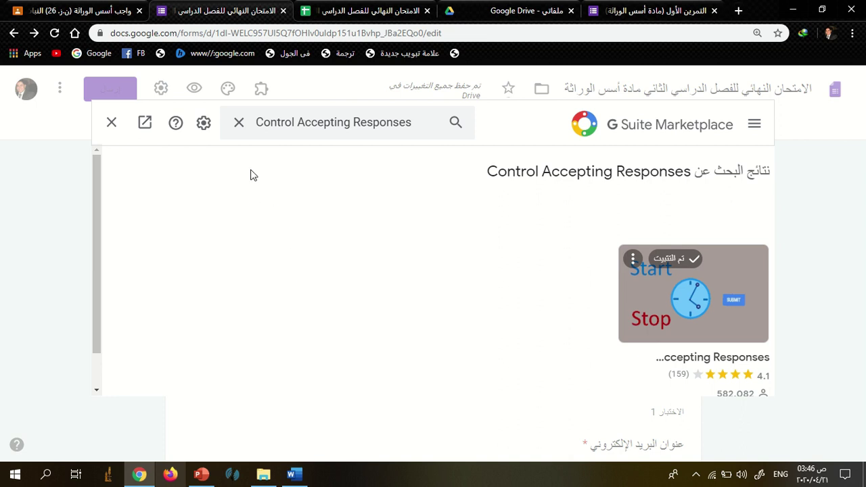
left_click(112, 125)
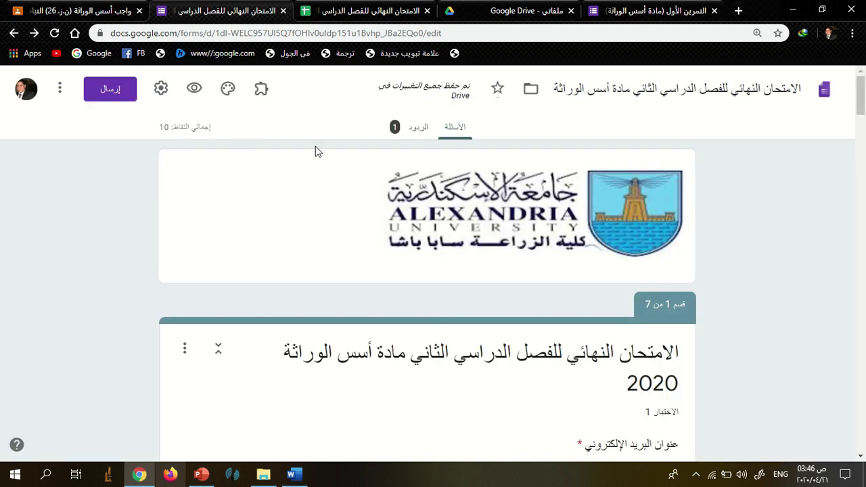
Open the settings of the Control Accepting Responses add-on and dismiss the saved-setting notice.
left_click(262, 91)
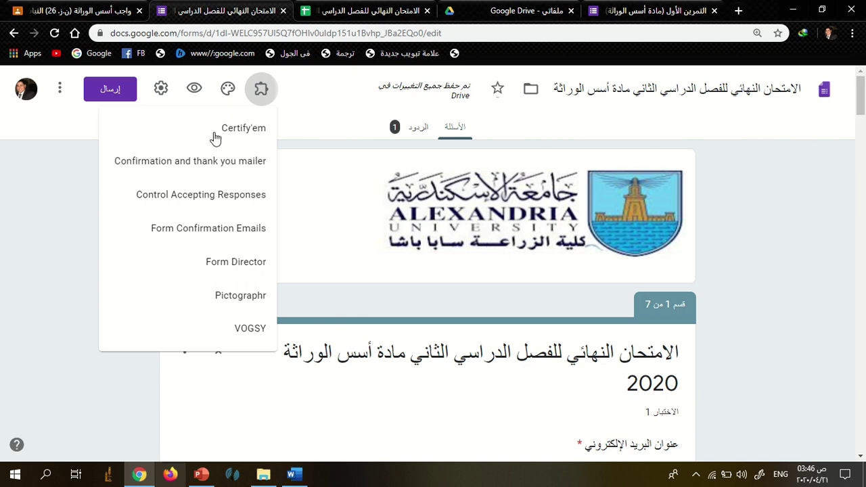
left_click(302, 137)
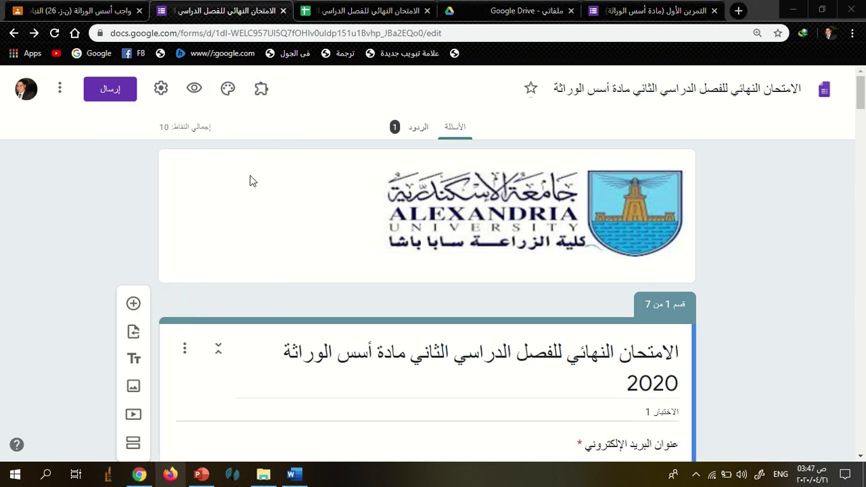
left_click(263, 99)
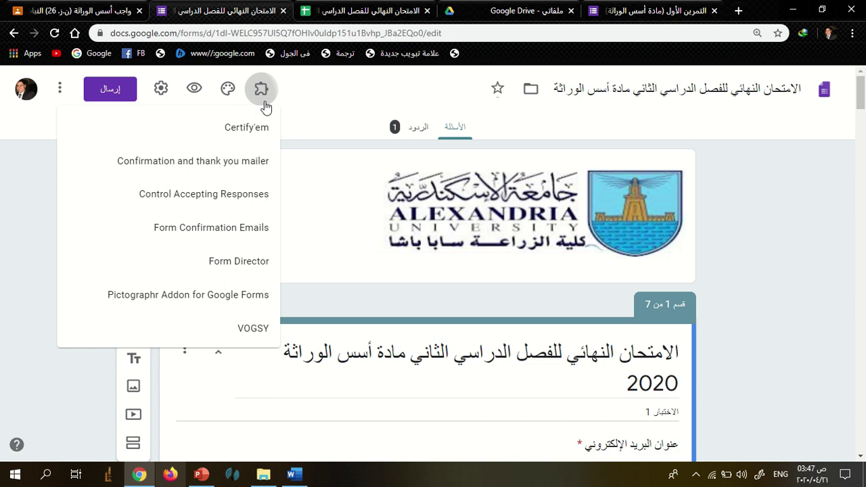
left_click(195, 202)
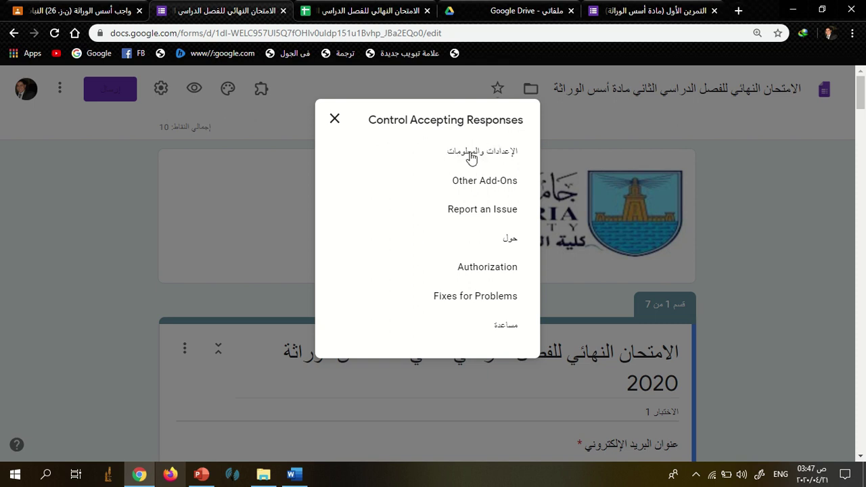
left_click(472, 152)
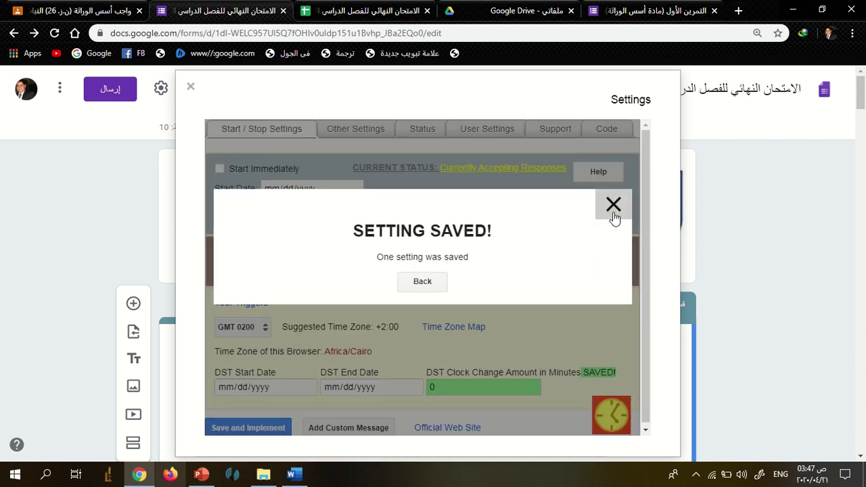
left_click(612, 215)
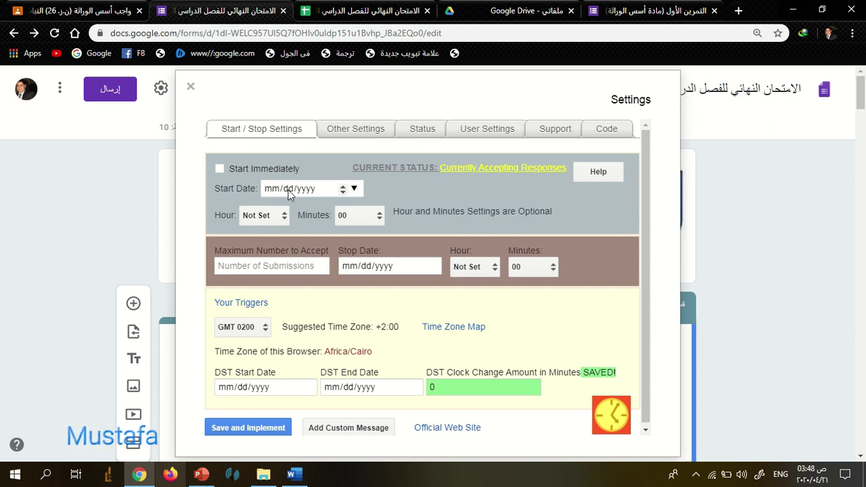
Set the form to start accepting responses on 04/21/2020 at 10 AM with 00 minutes.
left_click(336, 194)
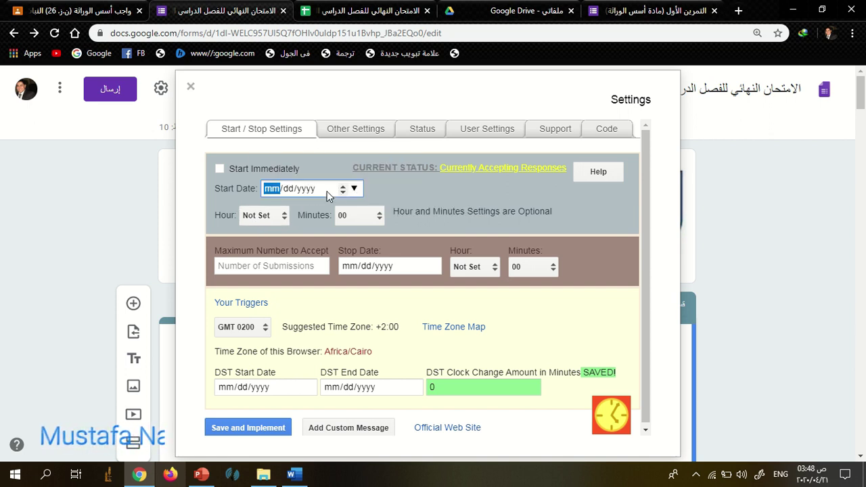
left_click(353, 189)
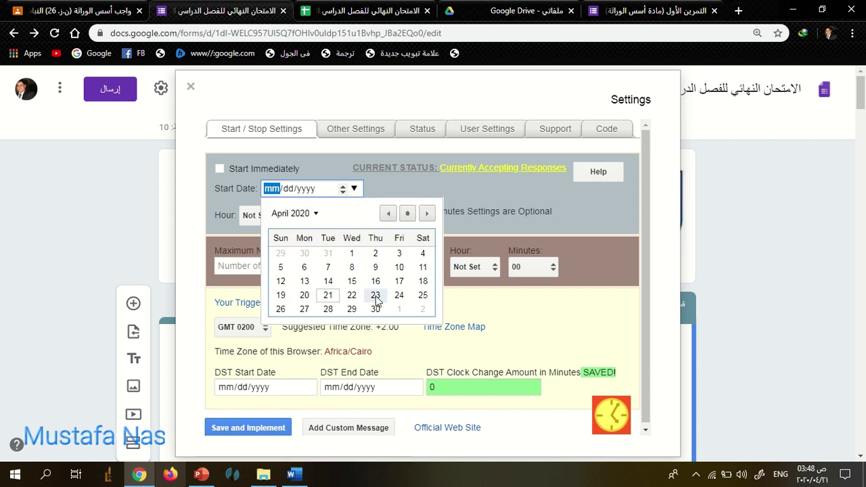
left_click(328, 295)
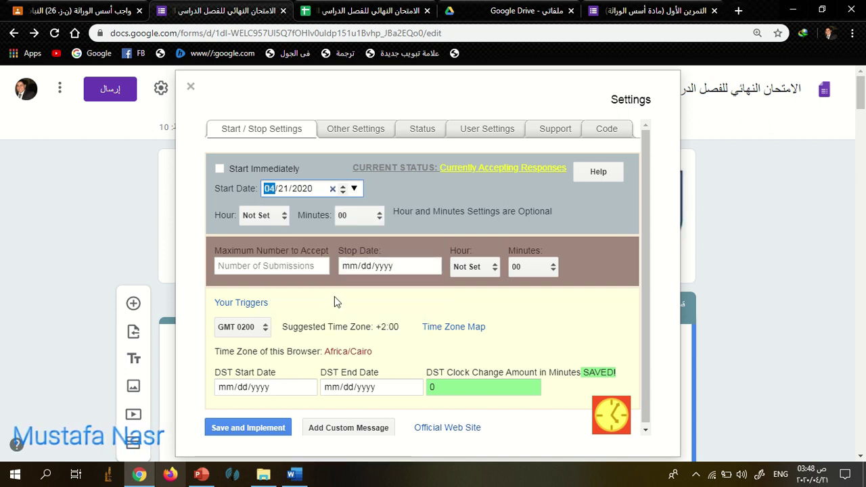
left_click(284, 217)
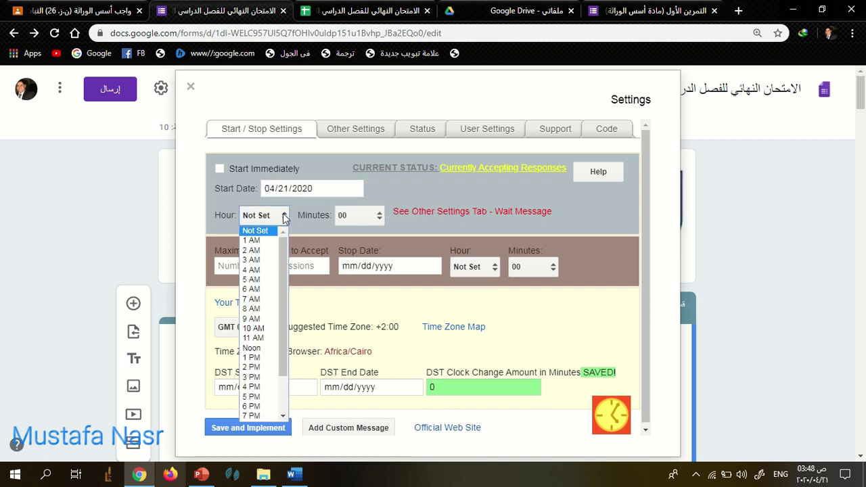
left_click(253, 328)
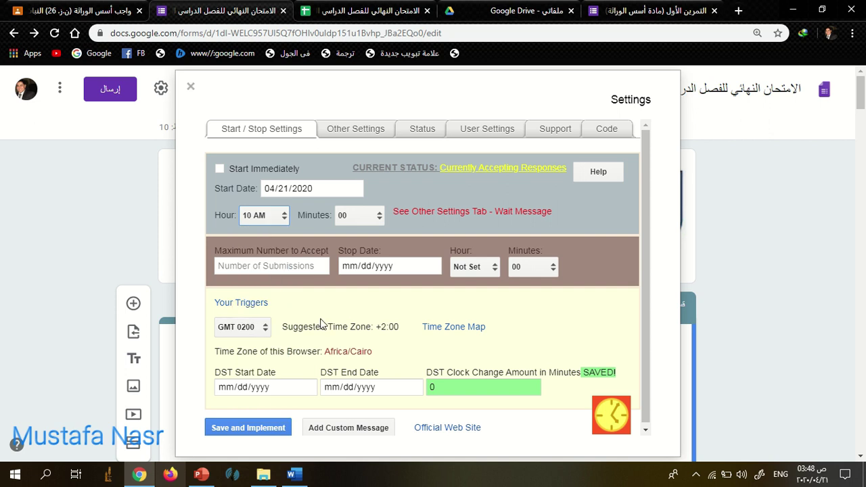
left_click(353, 215)
left_click(354, 218)
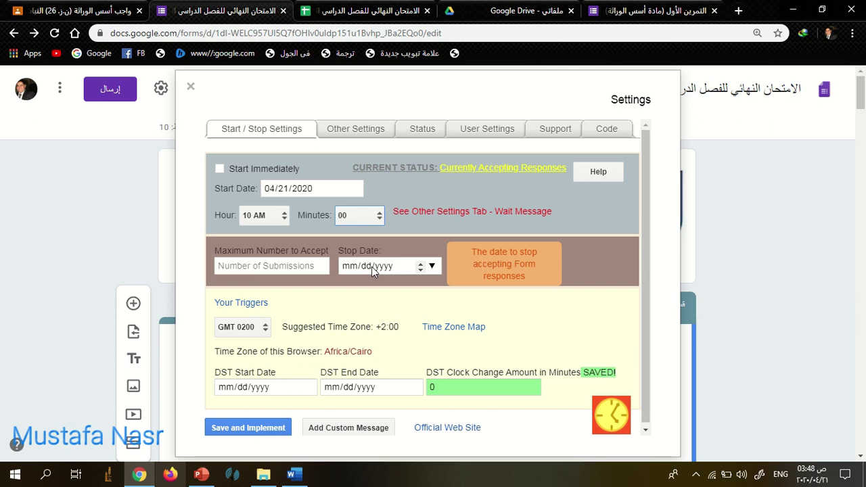
Set the form to stop accepting responses on 04/21/2020 at Noon.
left_click(432, 266)
left_click(406, 371)
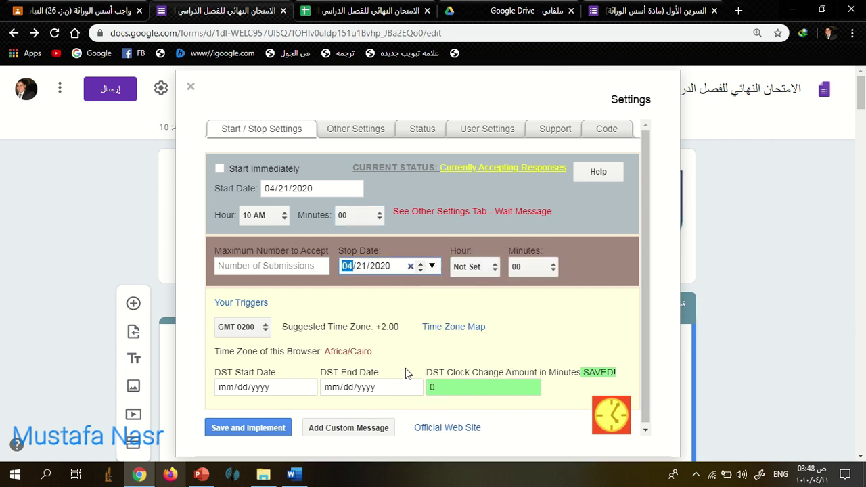
left_click(489, 268)
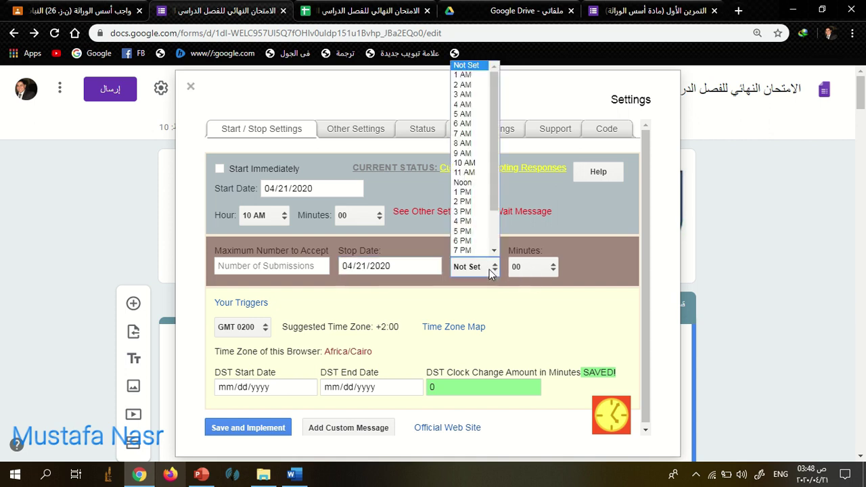
left_click(478, 189)
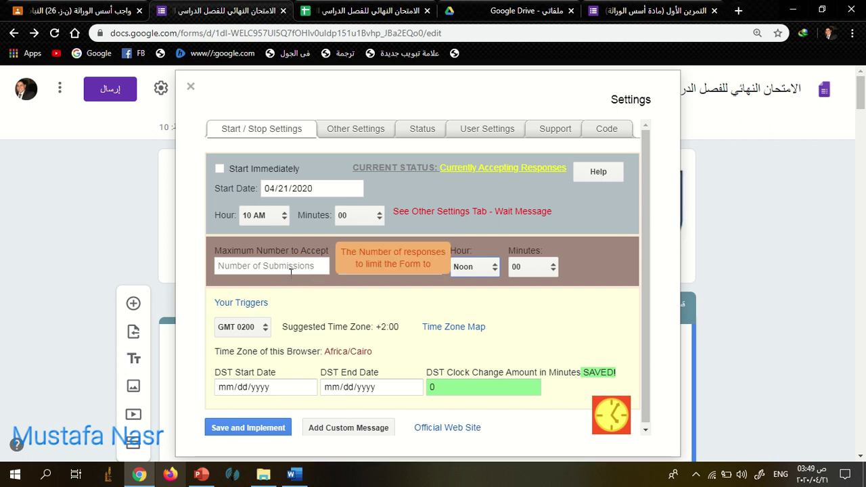
Try a maximum of 1000 accepted submissions and clear that limit again.
left_click(287, 271)
type("1000")
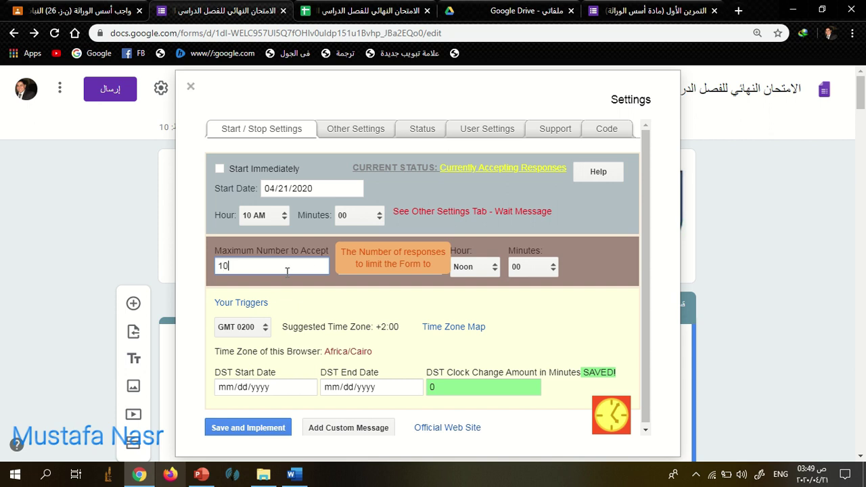
left_click(201, 270)
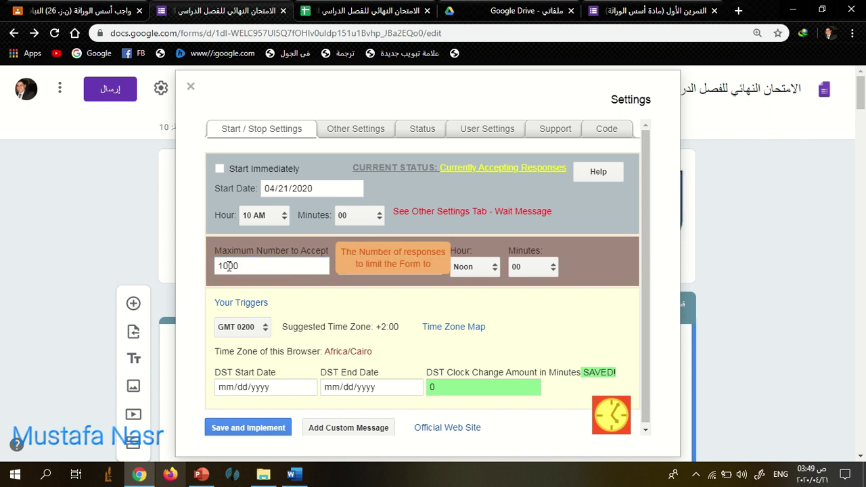
double_click(229, 266)
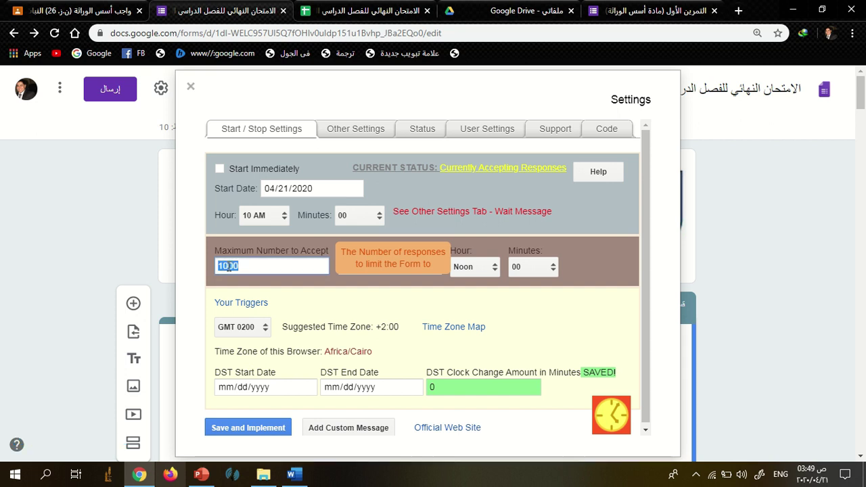
key("BackSpace")
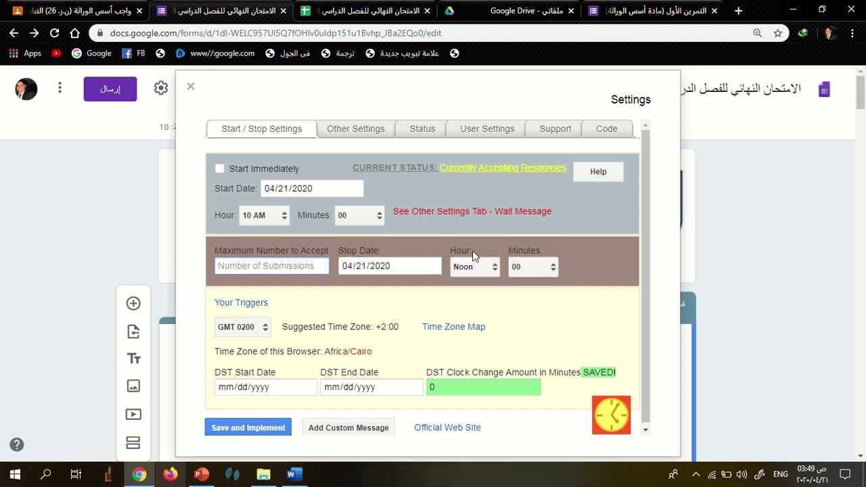
Set the custom message for when the form no longer accepts submissions to "تم انتهاء وقت الاختبار".
left_click(629, 216)
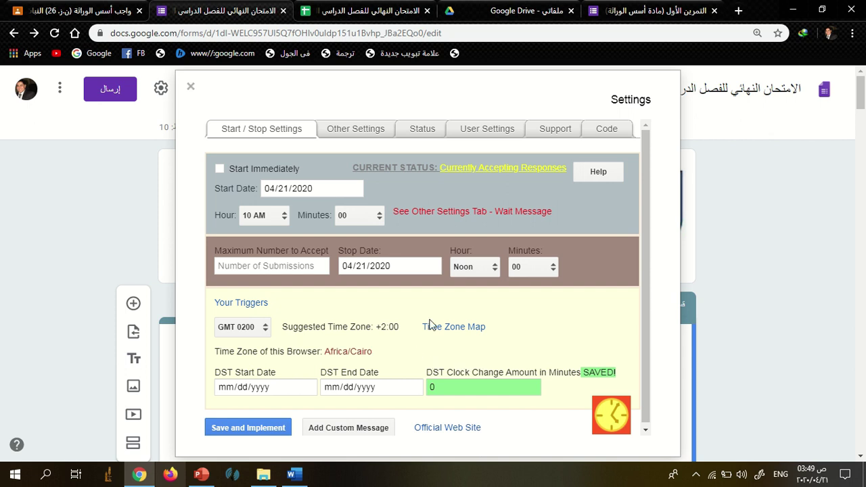
left_click(357, 132)
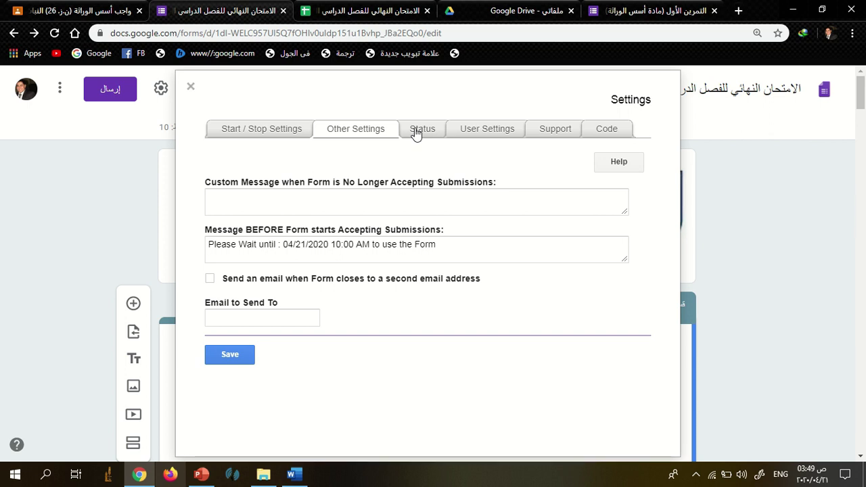
left_click(489, 134)
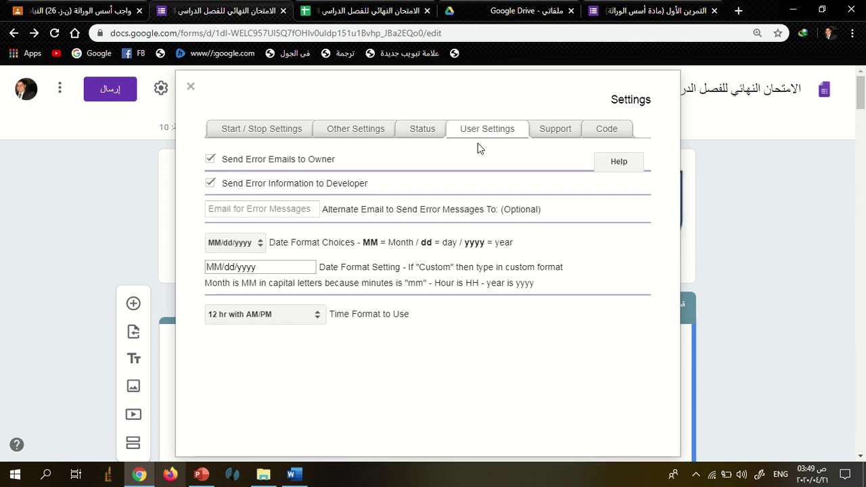
left_click(355, 129)
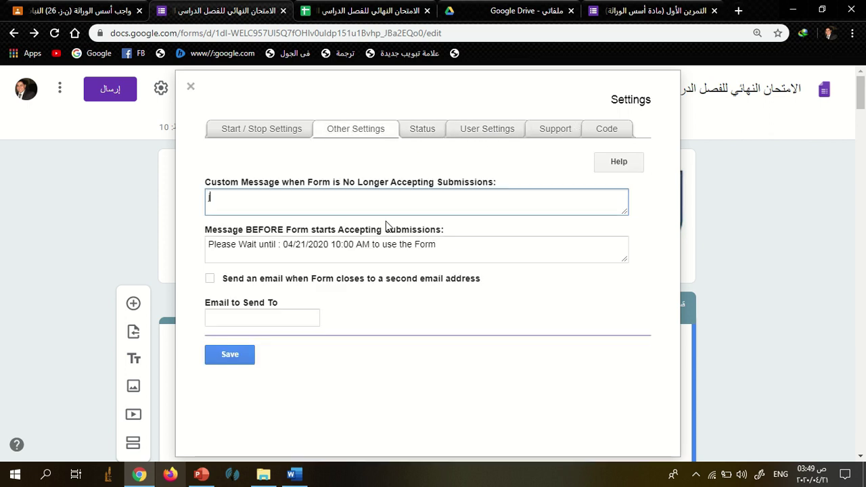
key("BackSpace")
key("BackSpace")
key("alt+shift")
type("تم انت")
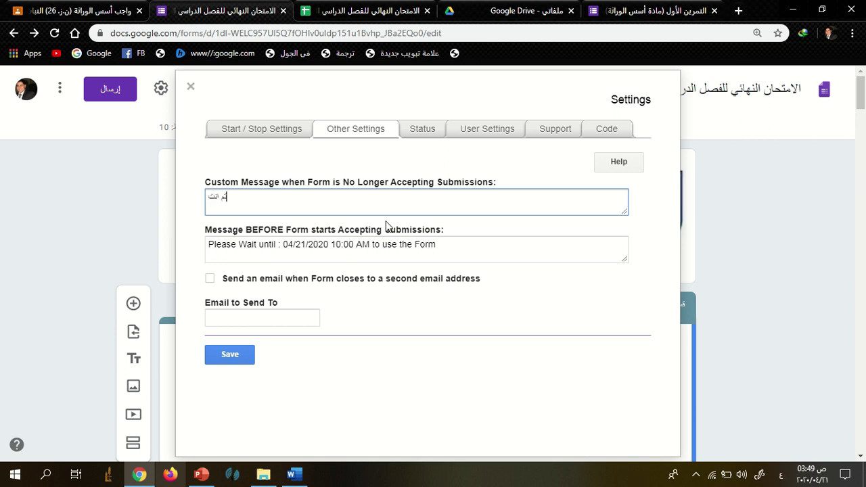
type("هاء وقت الاختبار")
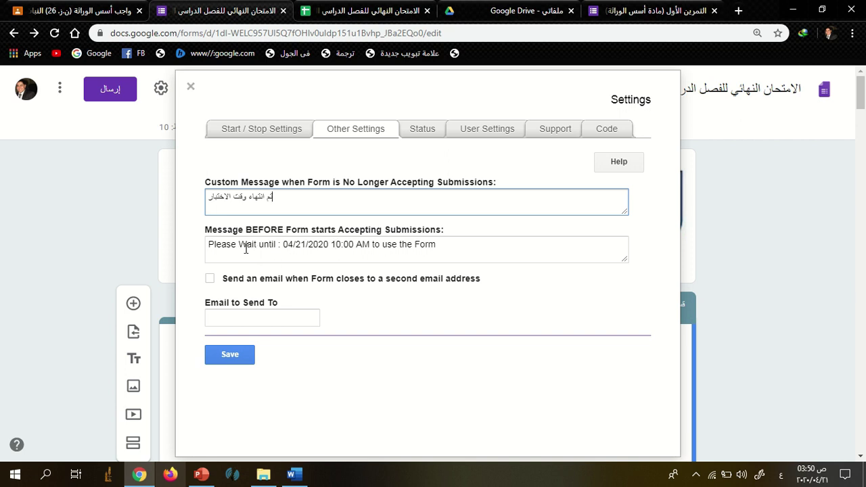
Review the message displayed before the form starts accepting submissions, then save the message settings and dismiss the notice.
left_click(266, 246)
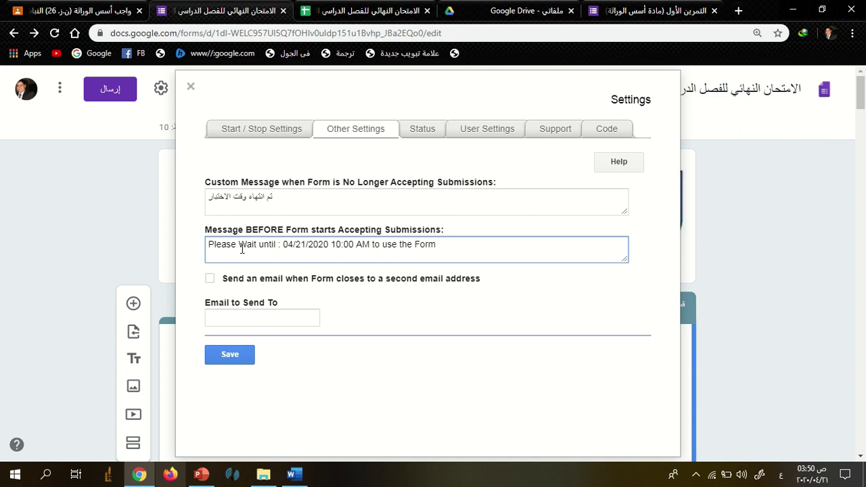
left_click_drag(293, 244, 310, 247)
left_click(301, 245)
left_click_drag(453, 242, 362, 245)
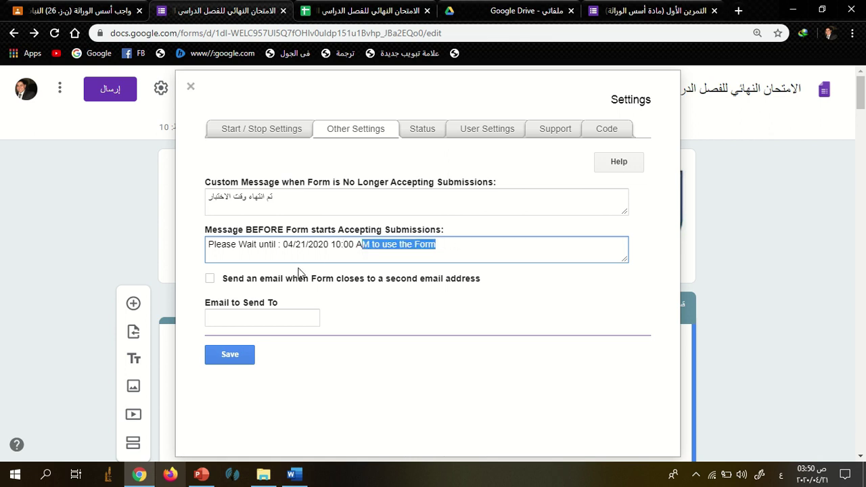
left_click(247, 358)
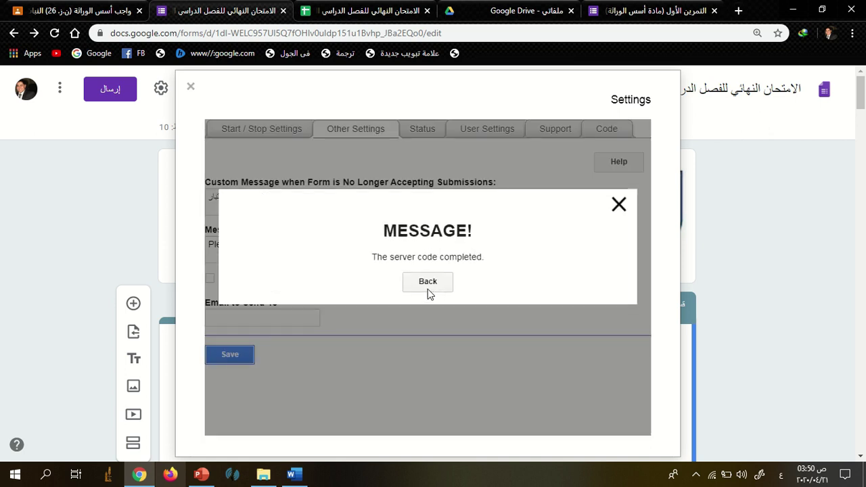
left_click(435, 287)
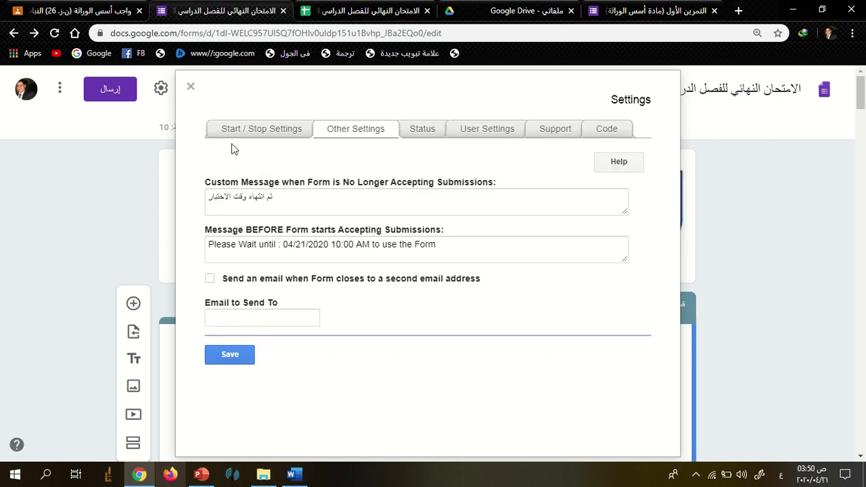
Save and implement the start and stop schedule, then close the add-on's settings.
left_click(250, 134)
scroll(321, 315, "down", 1)
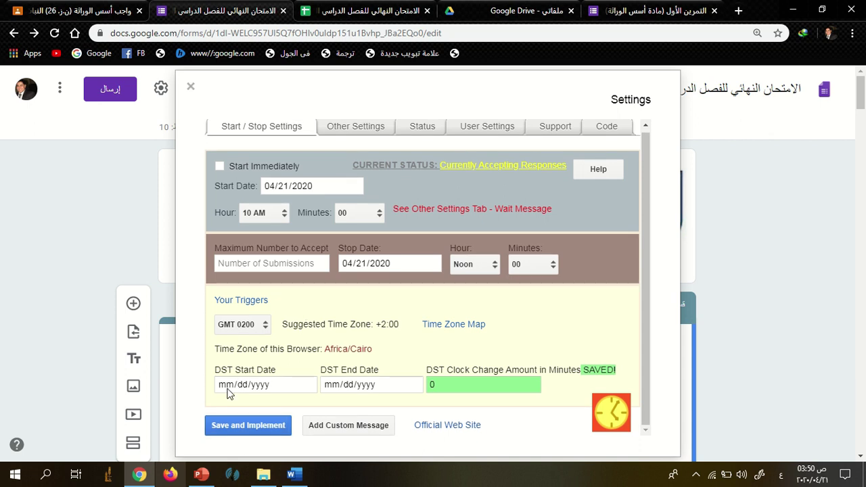
left_click(251, 430)
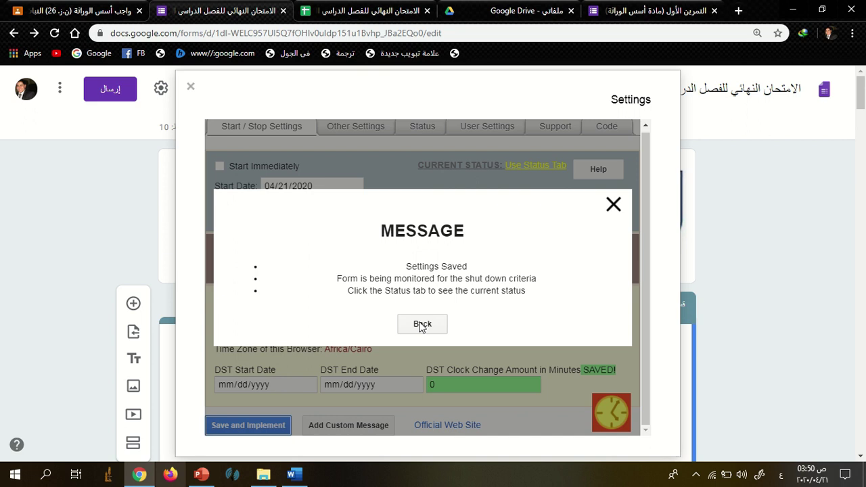
left_click(420, 324)
left_click(191, 86)
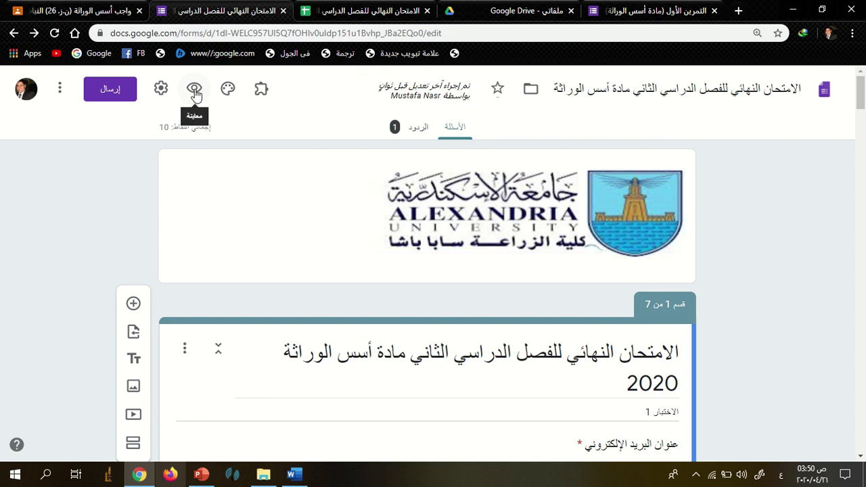
Preview the form and check the message for respondents in its responses section.
left_click(195, 92)
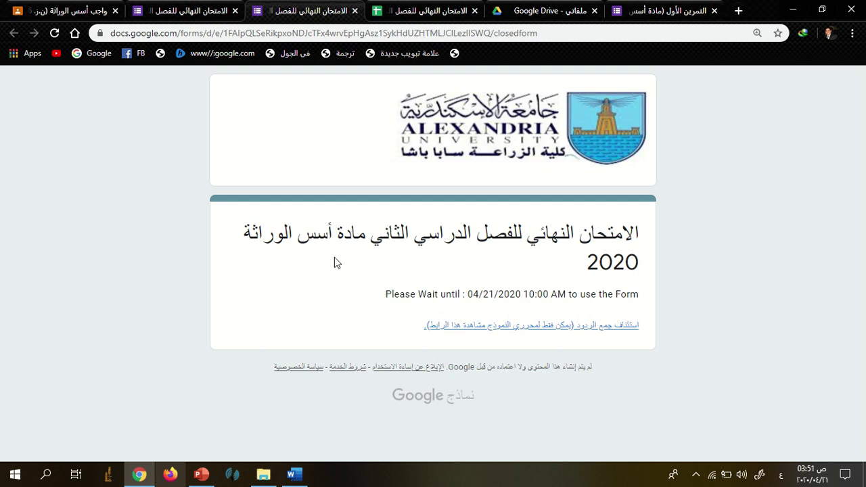
left_click(208, 11)
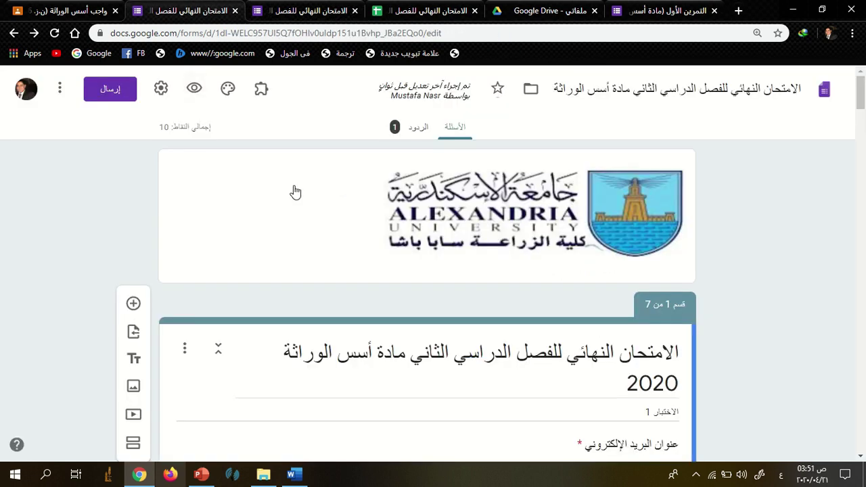
left_click(417, 132)
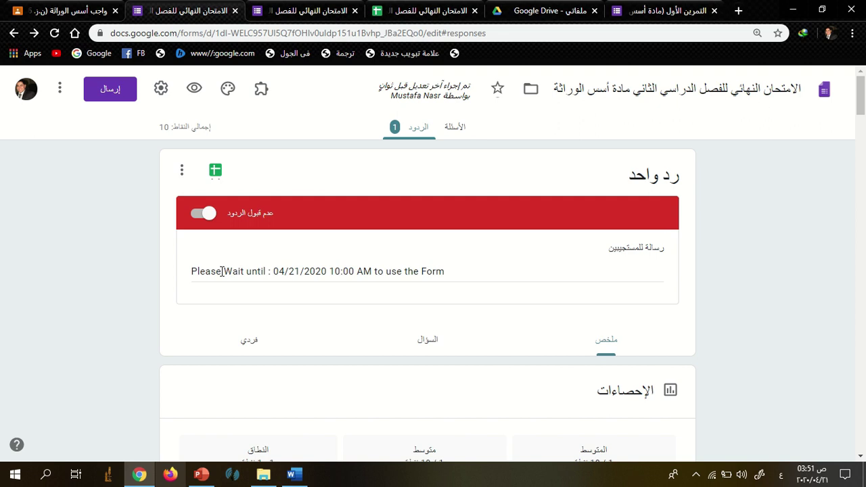
left_click_drag(442, 271, 188, 275)
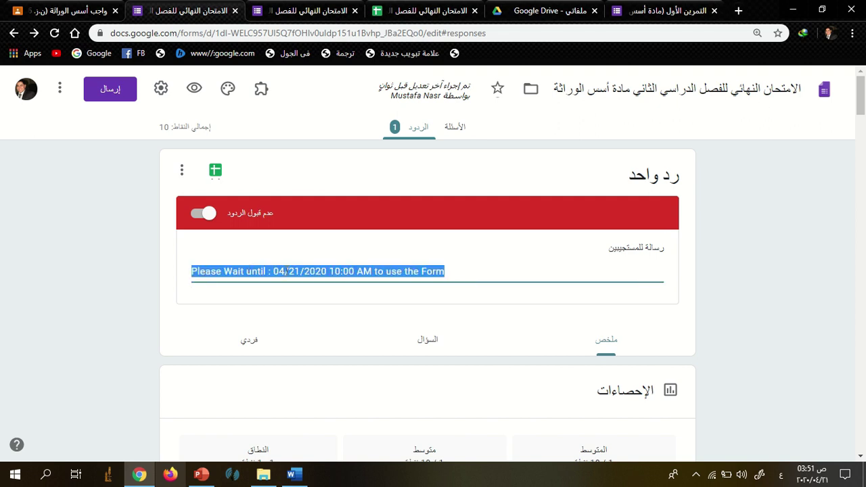
left_click(354, 270)
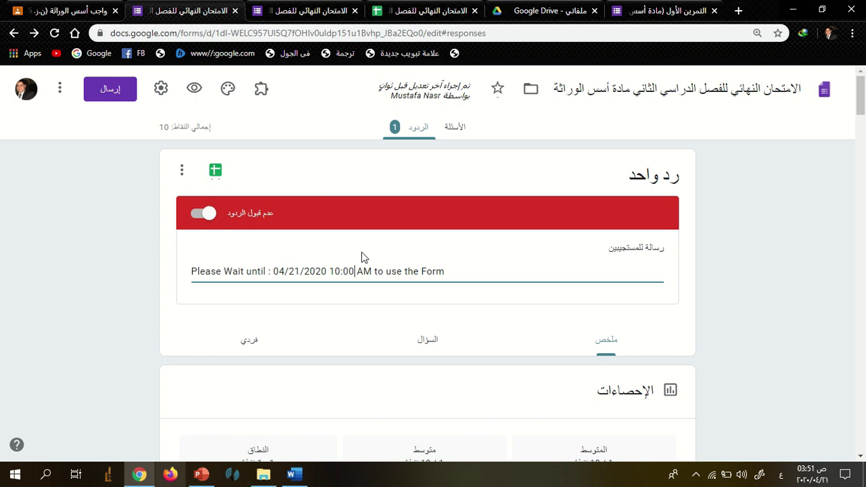
key("ctrl+a")
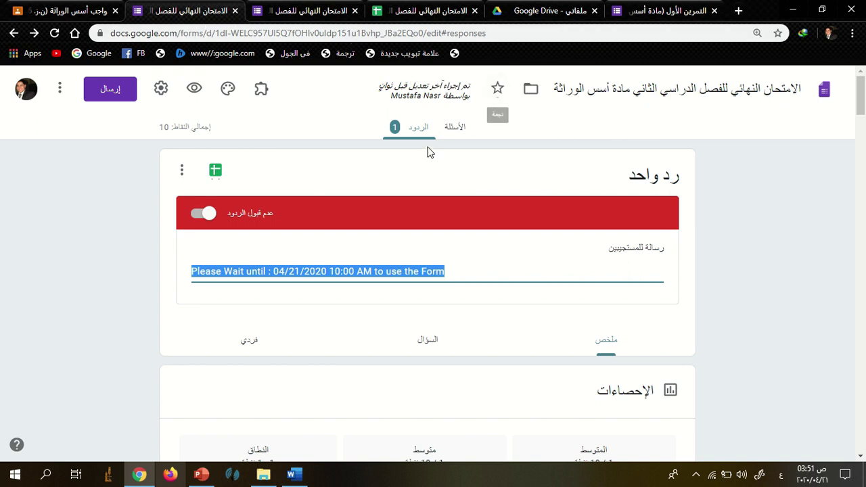
left_click(455, 128)
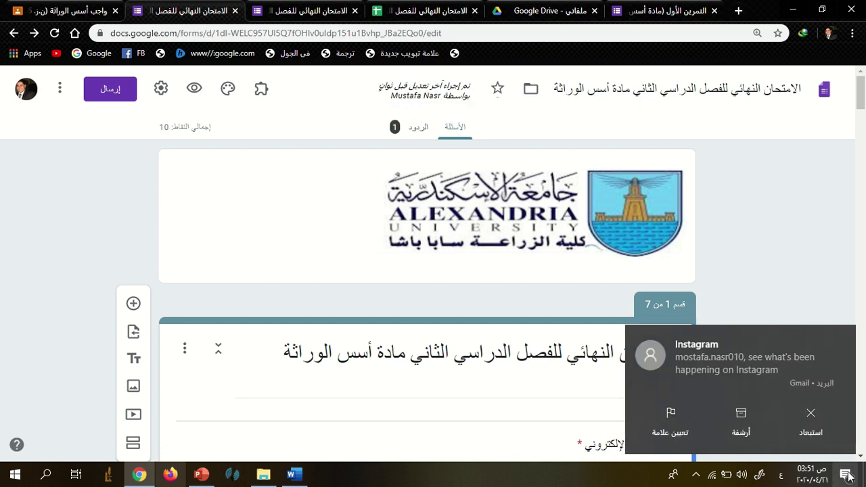
left_click(810, 420)
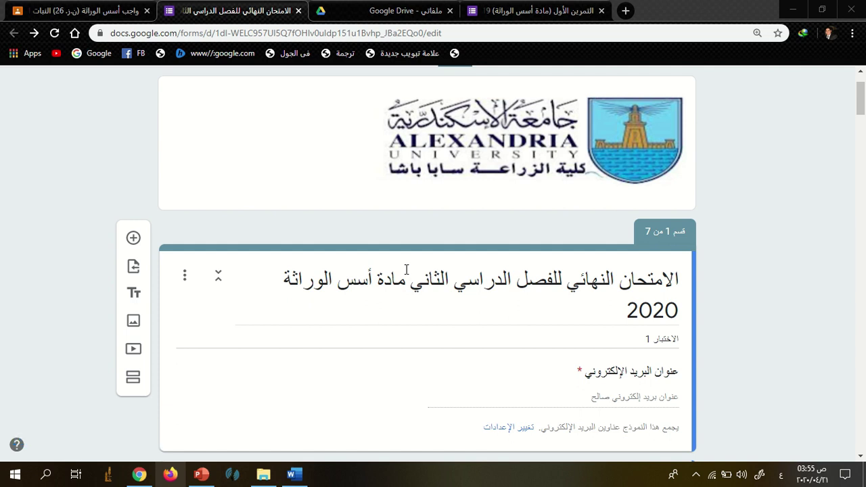
Look over the form's student-information questions and close the form to return to the Google Classroom assignment.
scroll(514, 331, "down", 4)
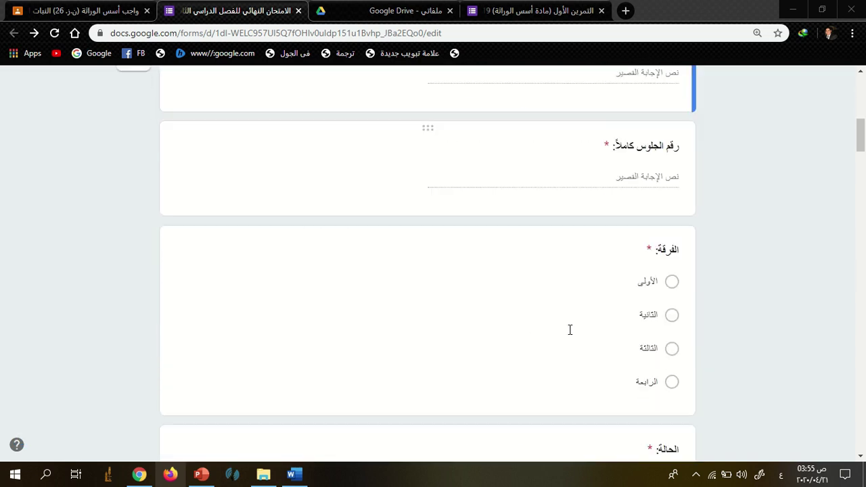
scroll(541, 332, "down", 5)
scroll(539, 330, "down", 6)
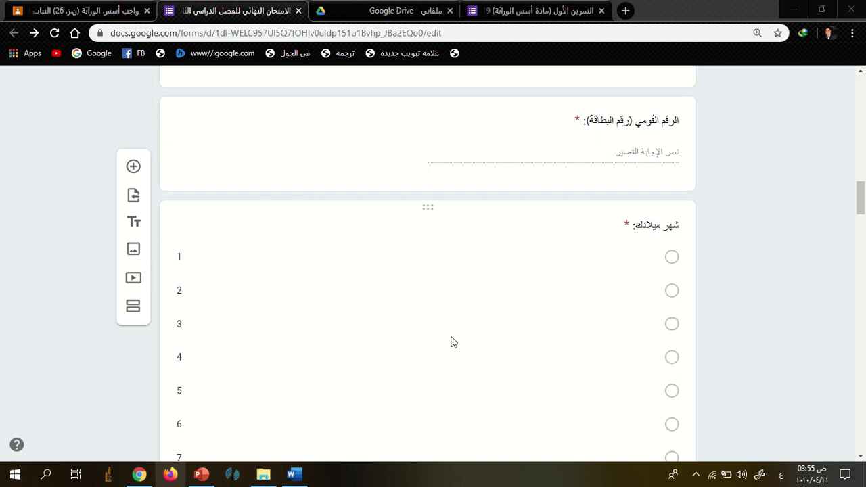
key("Home")
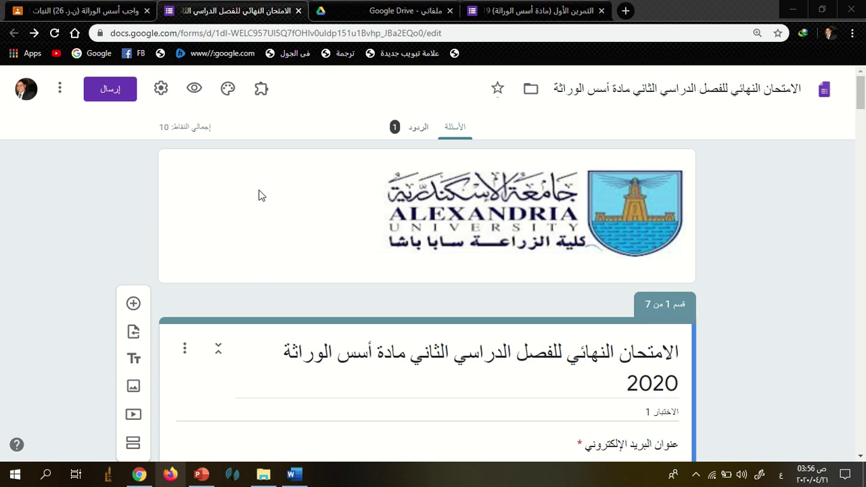
left_click(298, 11)
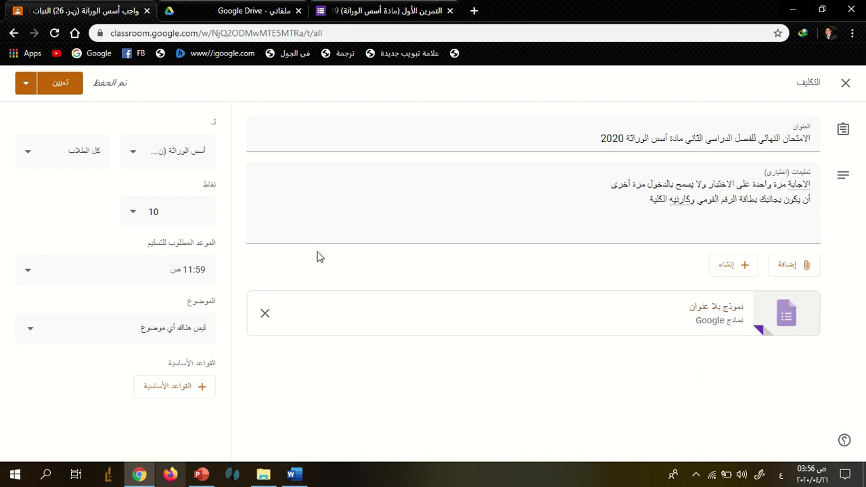
Check the assignment's scheduling option, add the second أسس الوراثة class as a recipient, and check the option again.
left_click(27, 93)
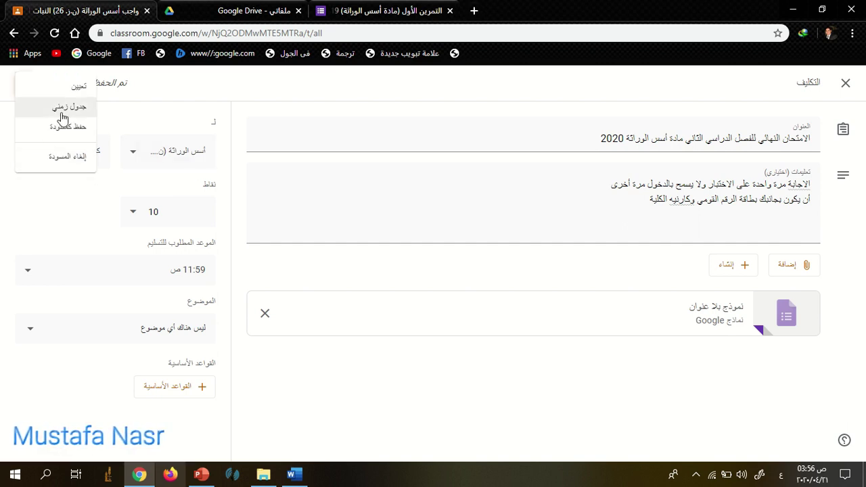
left_click(304, 112)
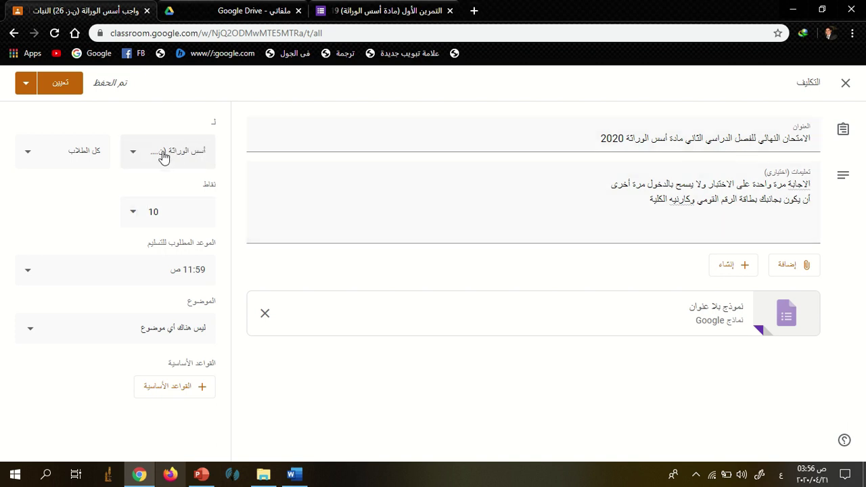
left_click(133, 157)
left_click(197, 128)
left_click(23, 192)
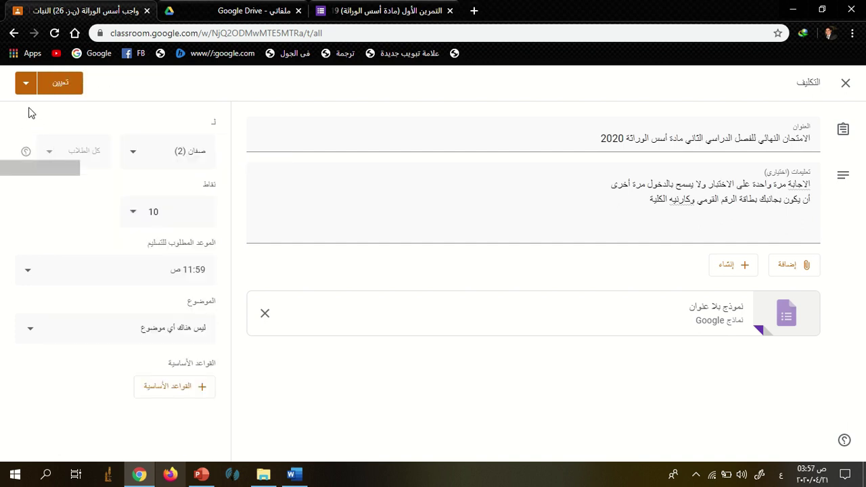
left_click(25, 84)
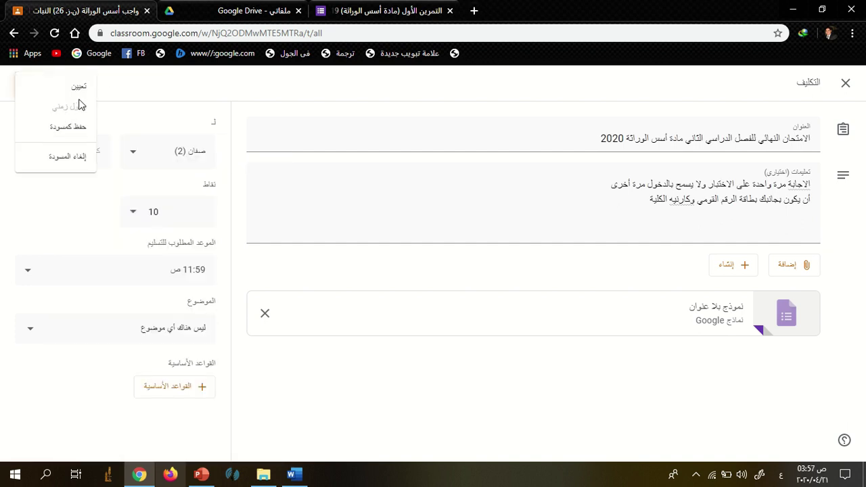
left_click(123, 154)
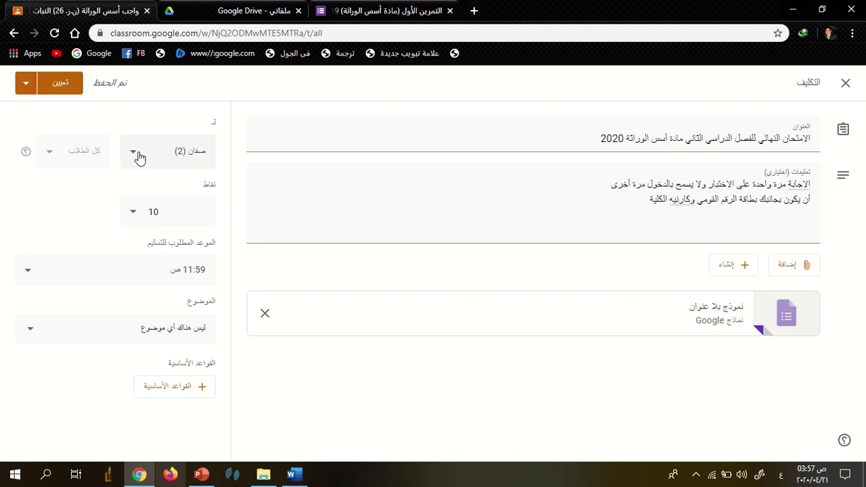
Remove the second أسس الوراثة class from the assignment's recipients.
left_click(135, 165)
left_click(143, 136)
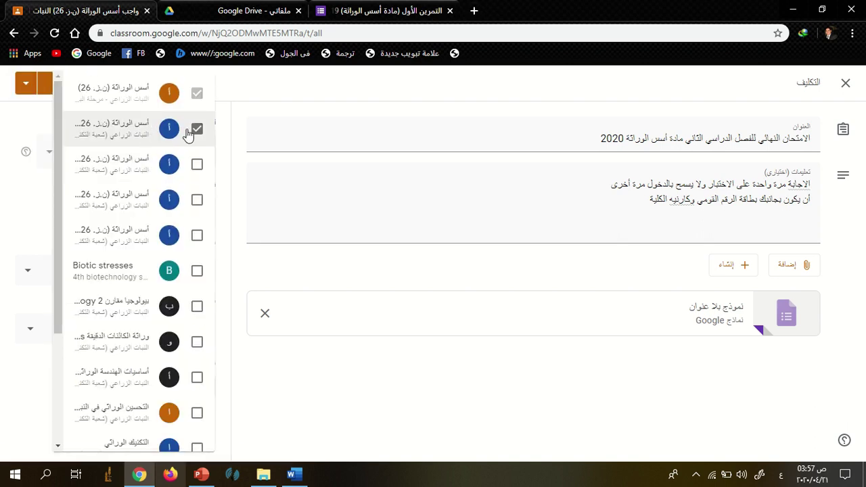
left_click(1, 155)
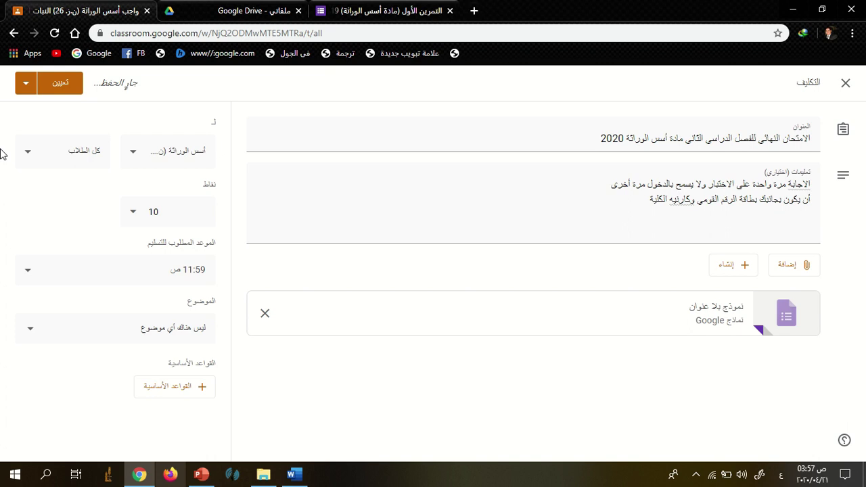